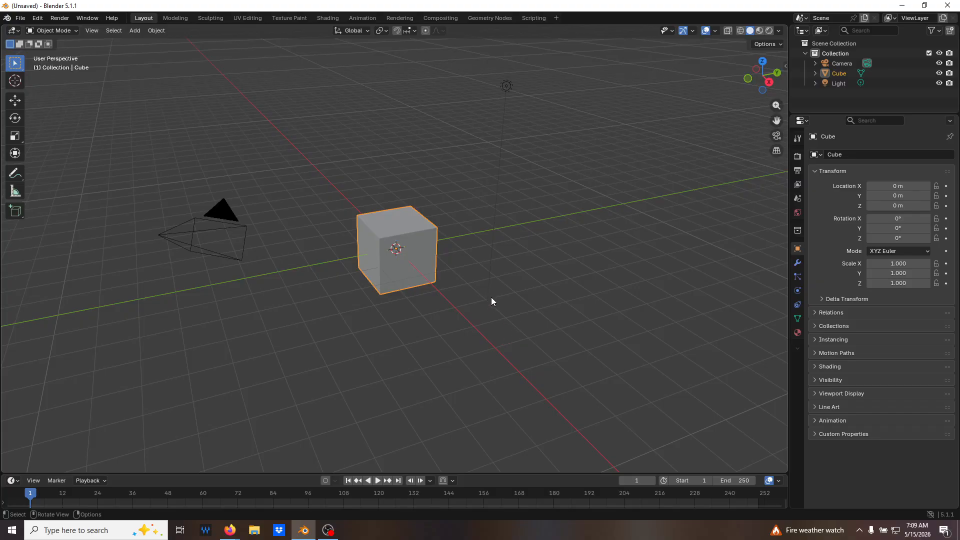
Delete all the default objects from the scene.
key(a)
key(x)
click(400, 318)
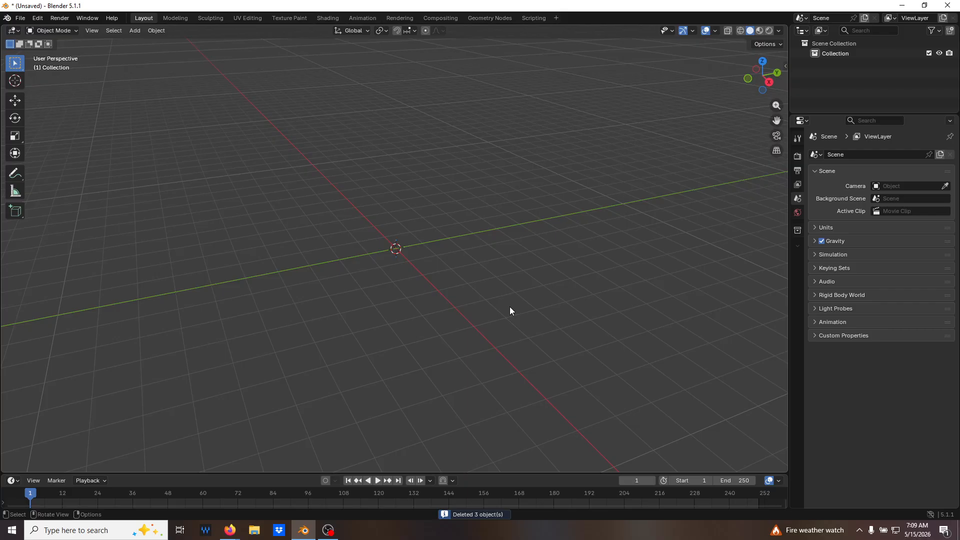
Add a cylinder mesh and set its X rotation to 90° in the creation settings.
key(shift+a)
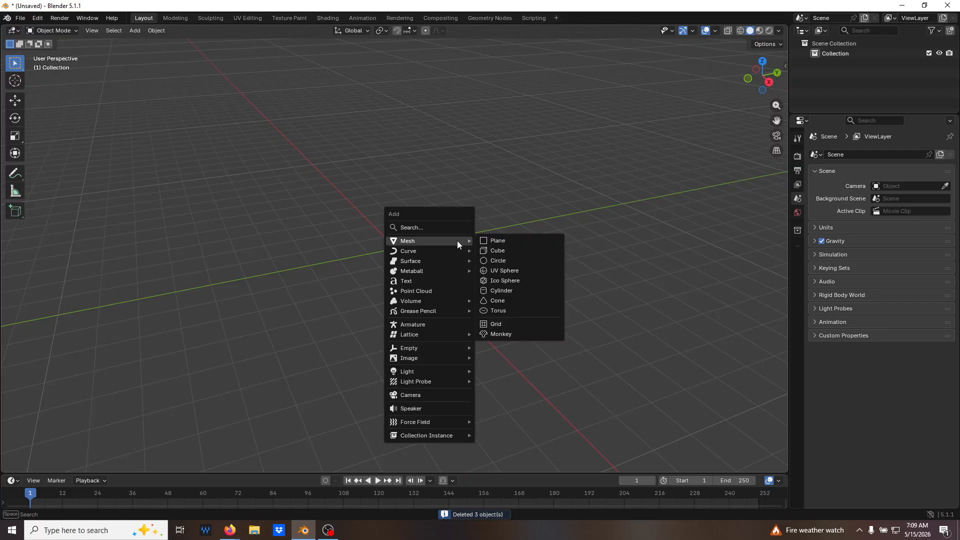
click(508, 290)
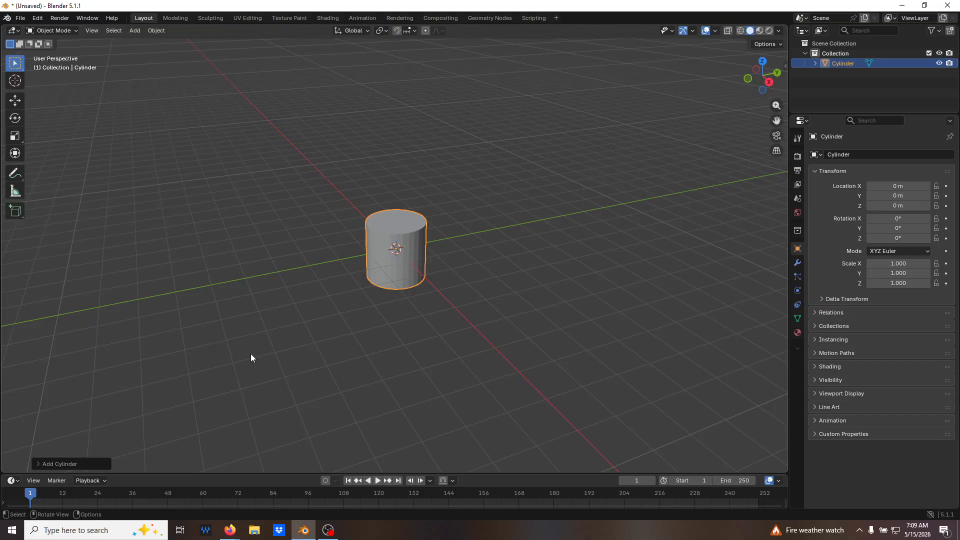
click(78, 464)
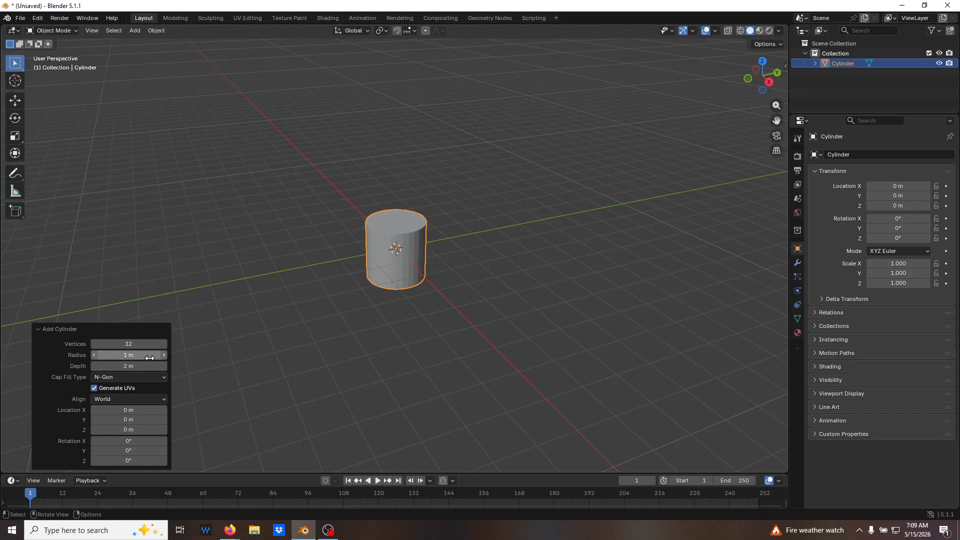
click(131, 441)
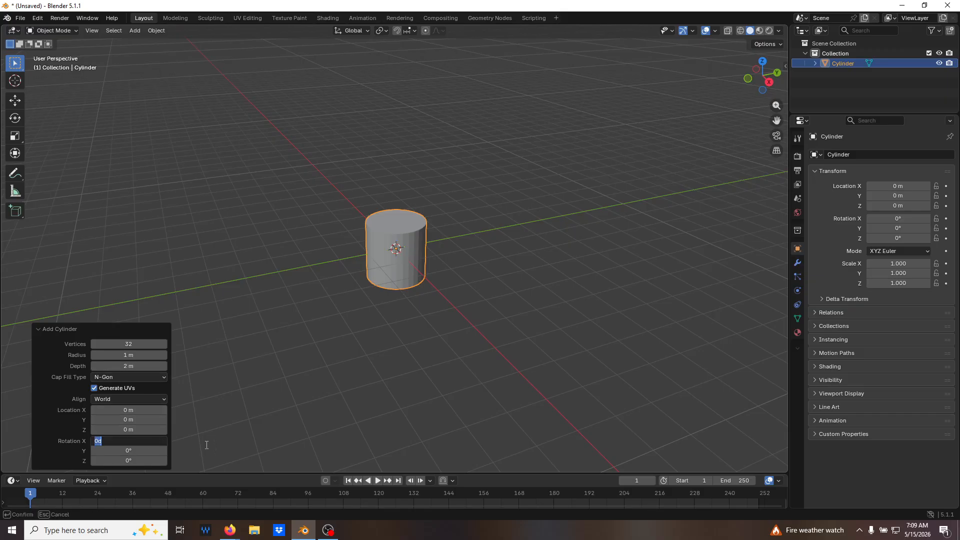
key(Return)
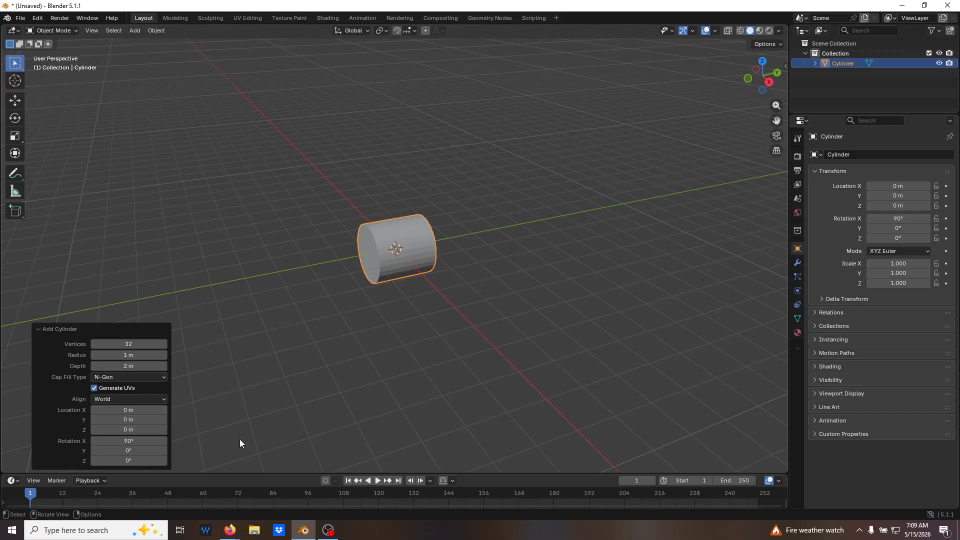
Set the new cylinder's cap fill type to Nothing and turn off UV generation.
click(133, 377)
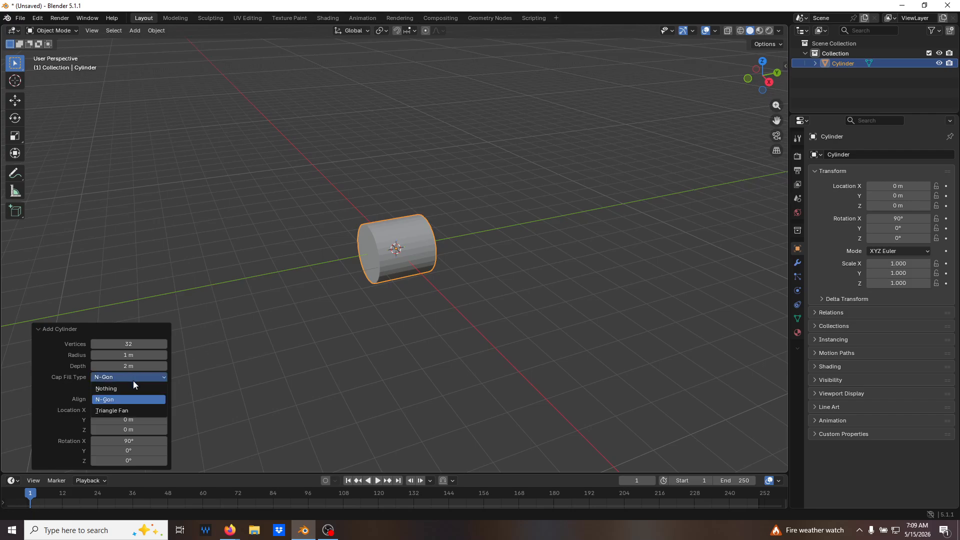
click(130, 389)
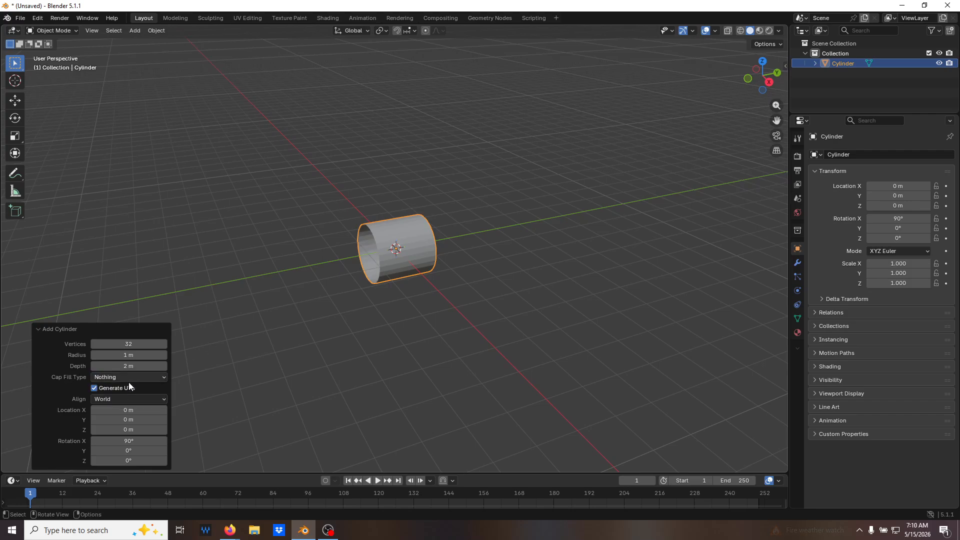
click(94, 389)
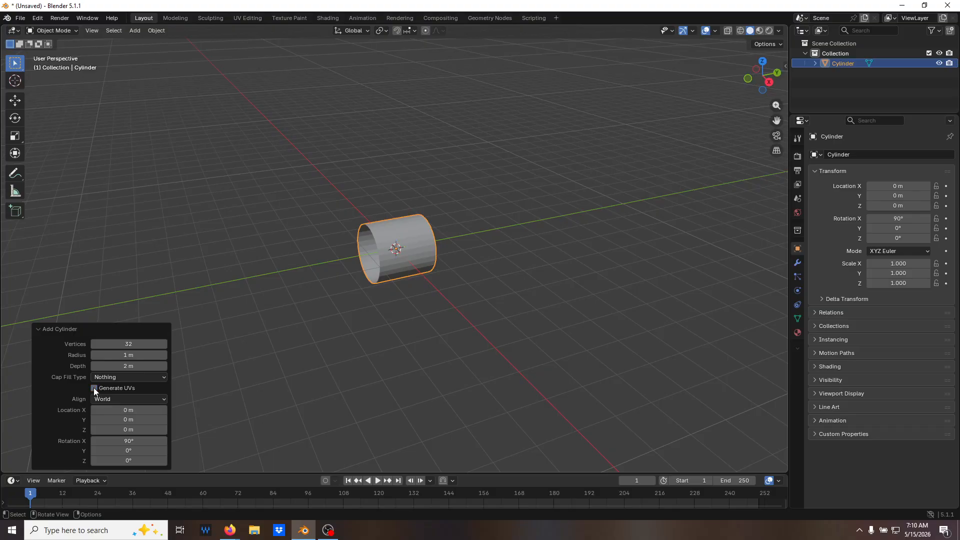
Set the cylinder's radius to 10 m and its depth to 10 m.
drag(162, 358, 137, 358)
click(167, 358)
text(10)
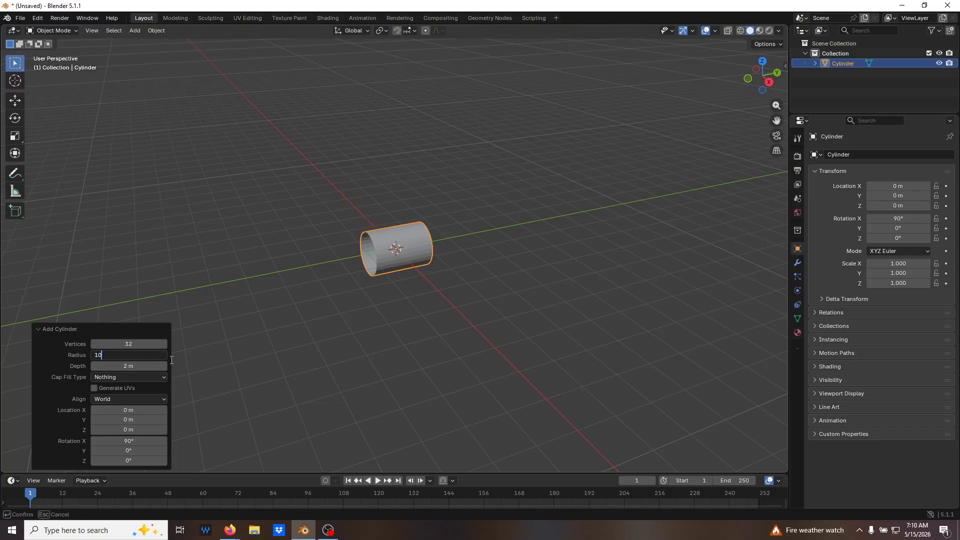
key(Return)
click(132, 365)
text(10)
key(Return)
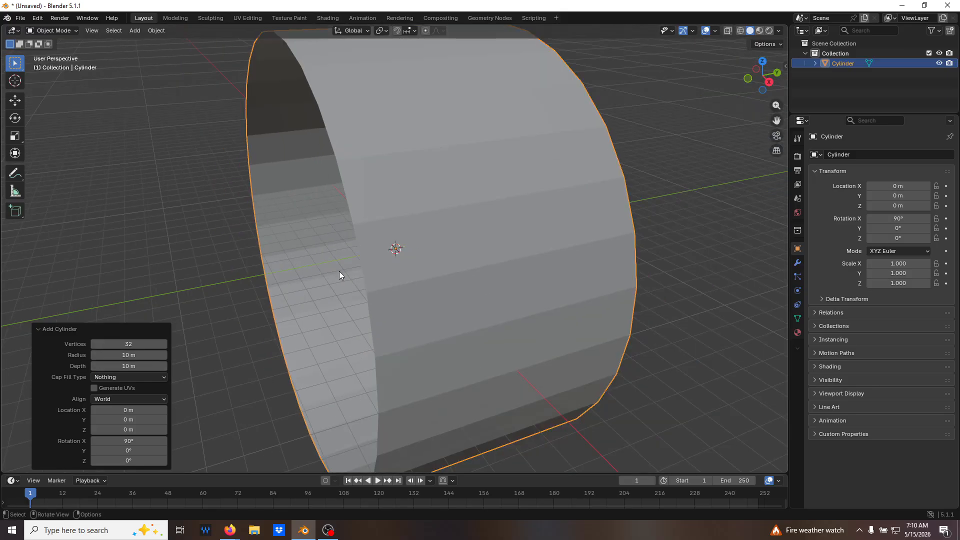
scroll(339, 271, down, 5)
middle_drag(340, 262, 392, 257)
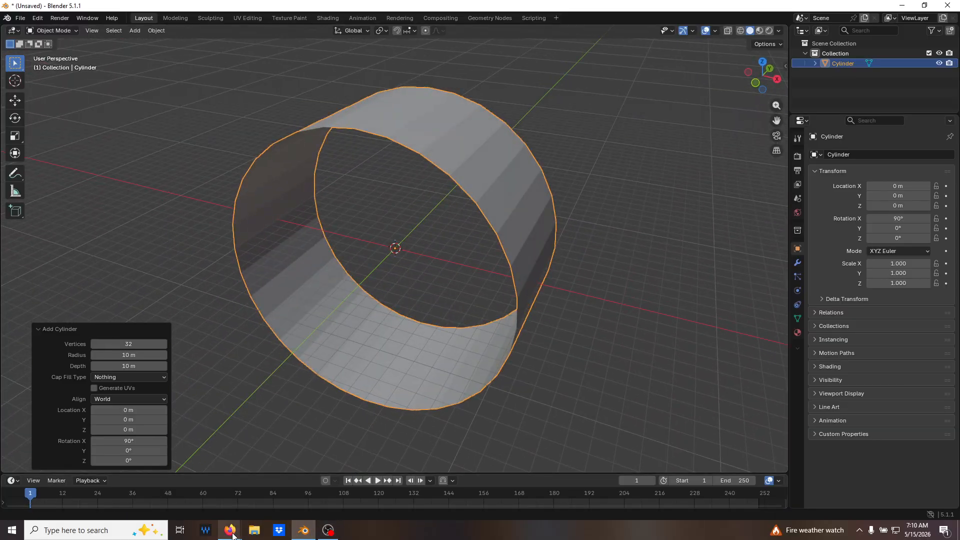
Switch to Firefox to check the PART03 hole dimensions in BeginnerCADexercises-1.pdf, and return to Blender.
mouse_move(233, 534)
click(269, 490)
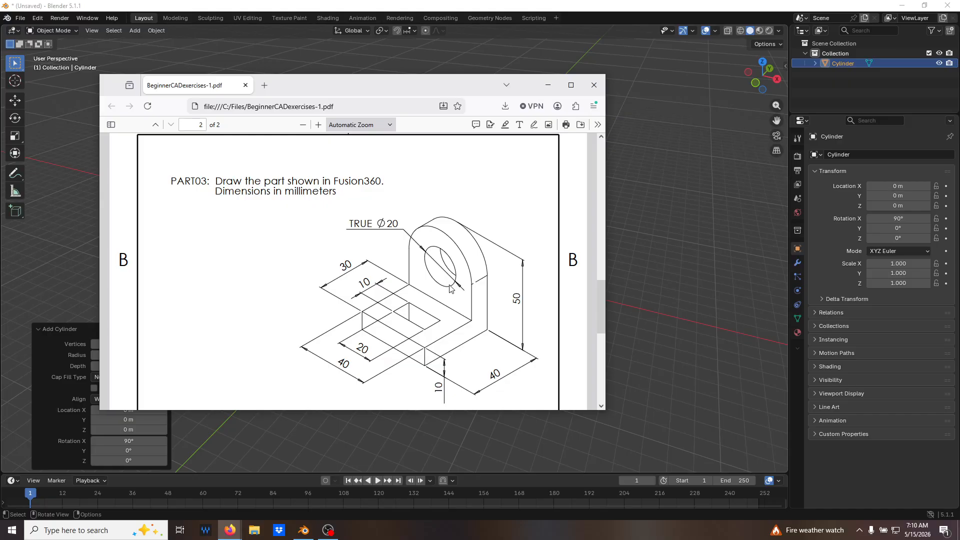
key(alt+Tab)
middle_drag(577, 159, 549, 193)
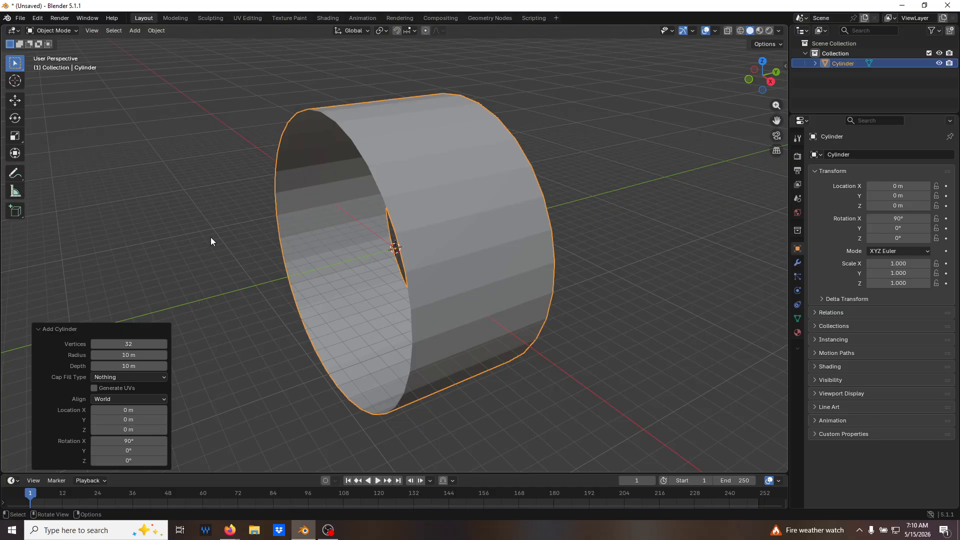
In Edit Mode, select the edge loop around the cylinder's front opening and snap the 3D cursor to it.
click(227, 257)
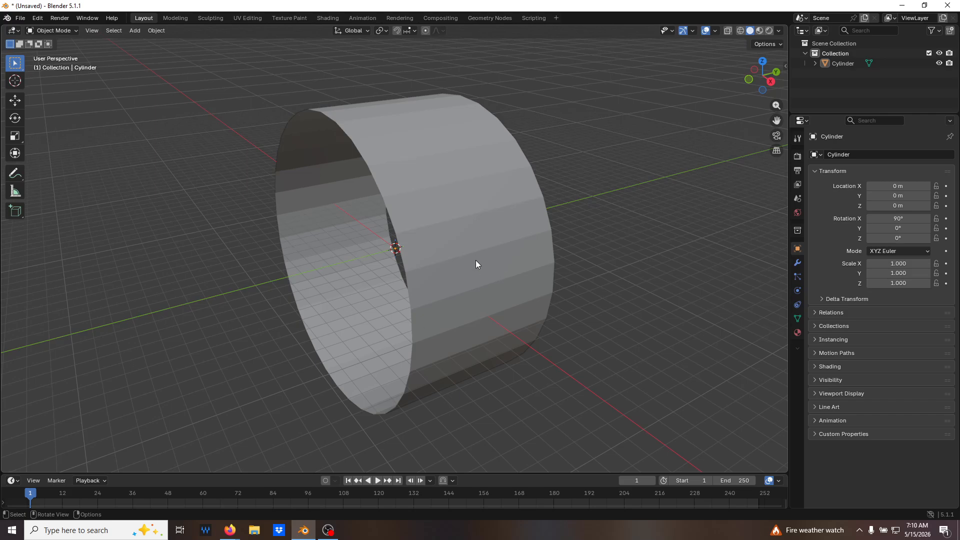
click(465, 233)
middle_drag(388, 403, 346, 314)
key(Tab)
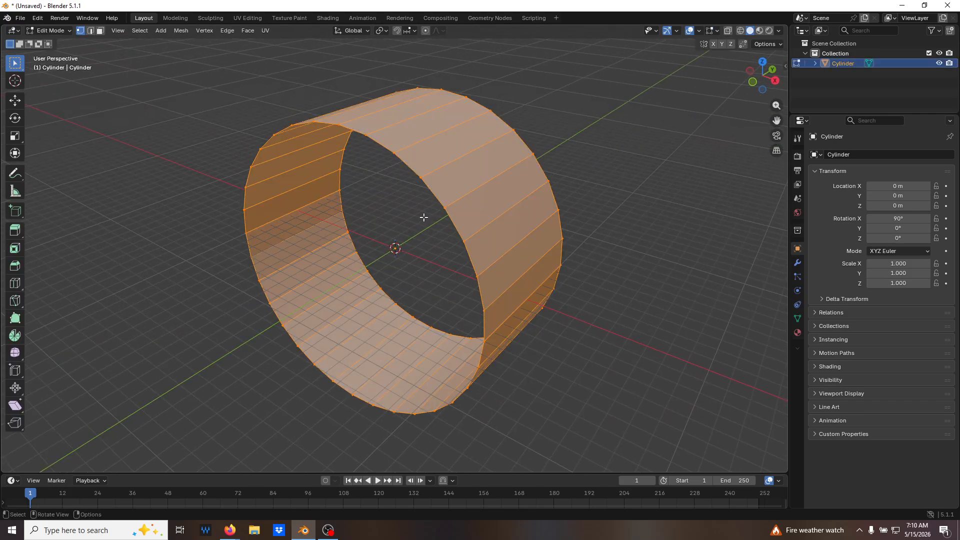
key(2)
click(209, 159)
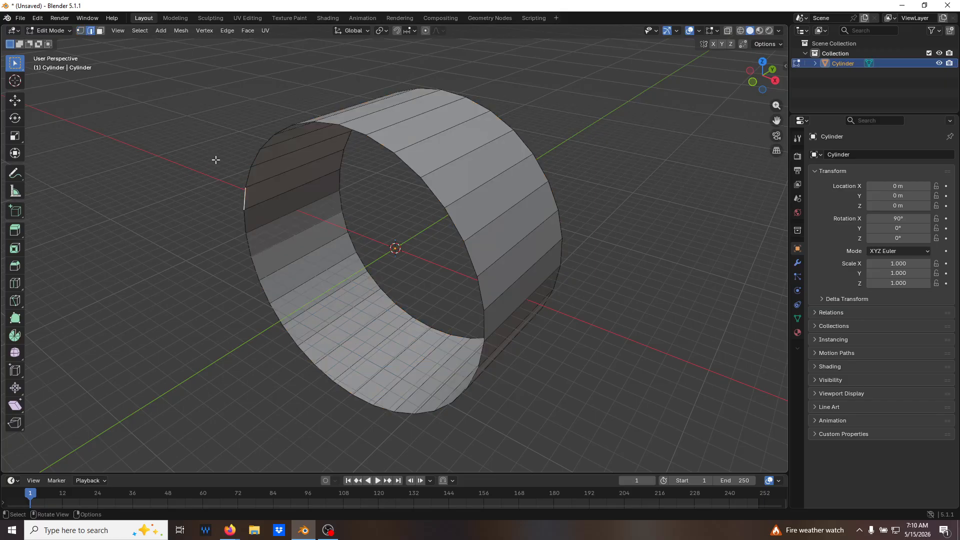
alt+click(248, 177)
scroll(337, 344, up, 2)
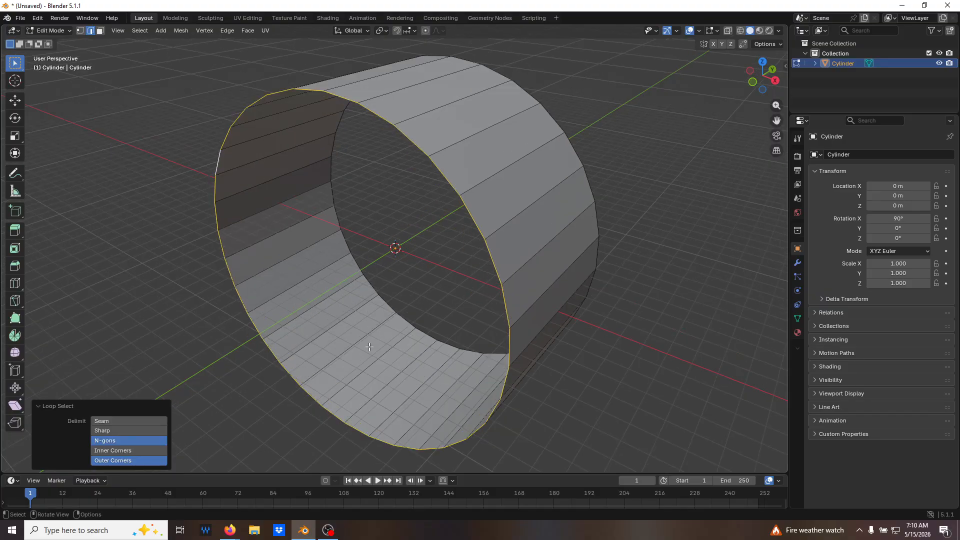
scroll(440, 347, down, 3)
key(shift+s)
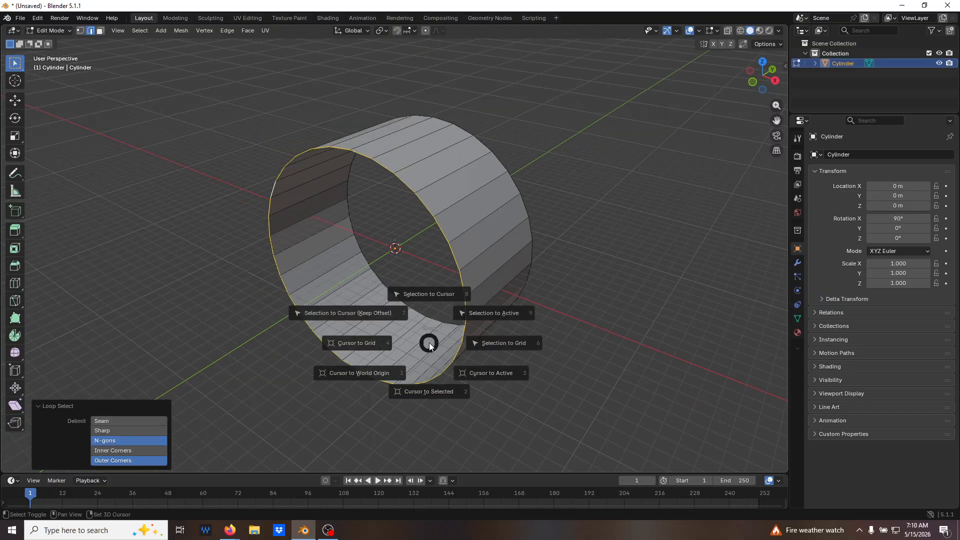
click(423, 402)
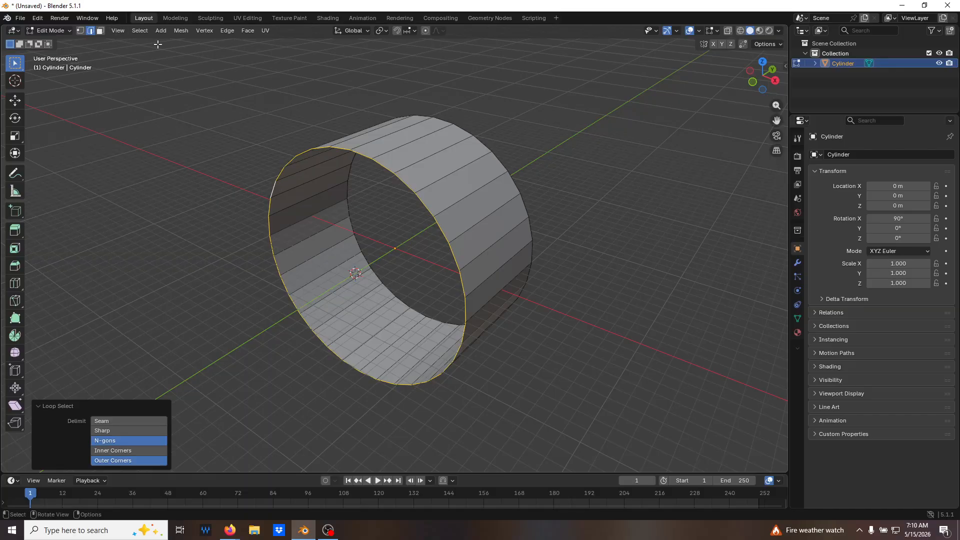
Return to Object Mode and set the cylinder's origin to the 3D cursor.
middle_drag(397, 293, 380, 284)
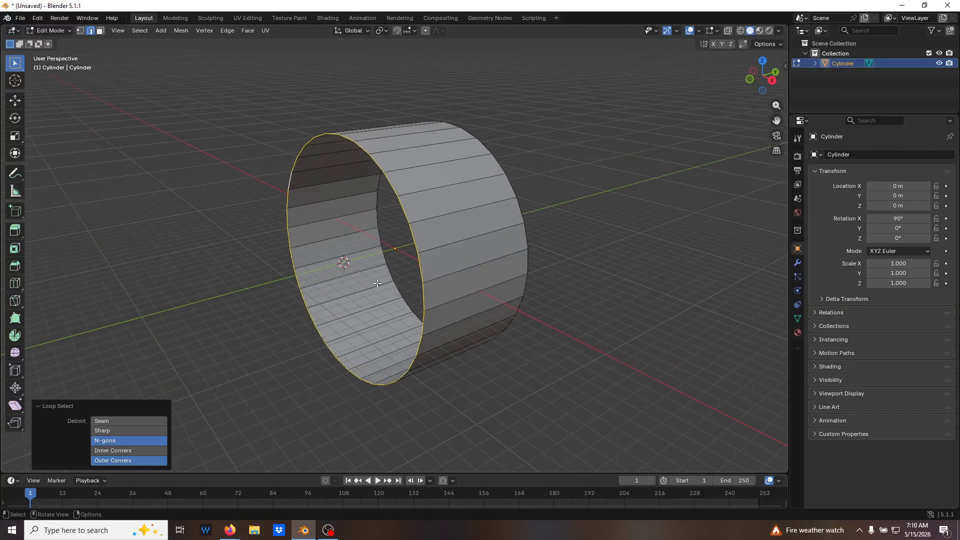
key(Tab)
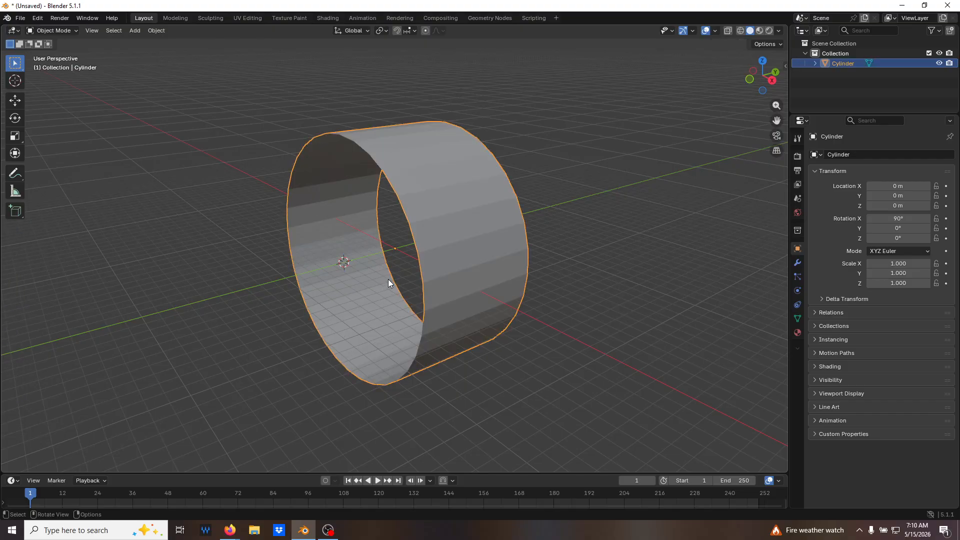
click(152, 31)
mouse_move(191, 53)
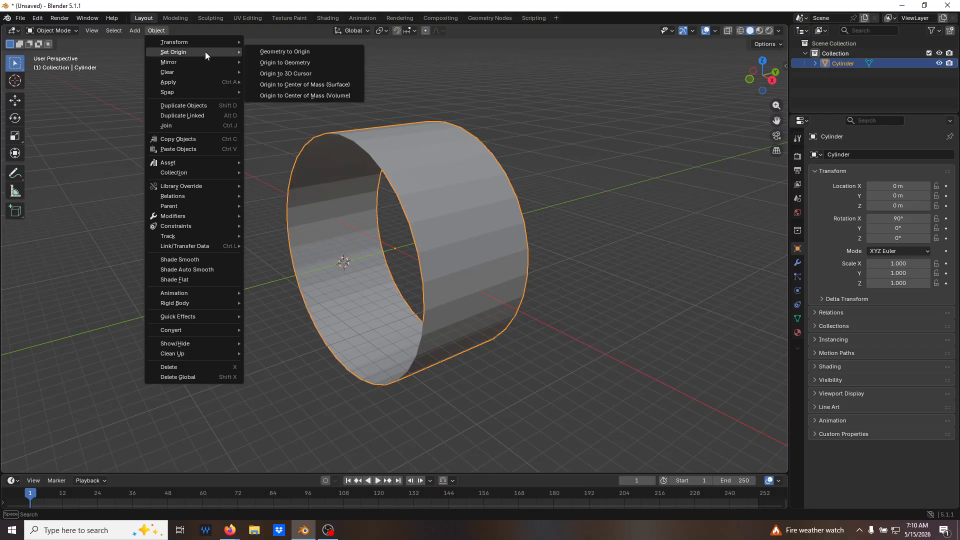
click(284, 74)
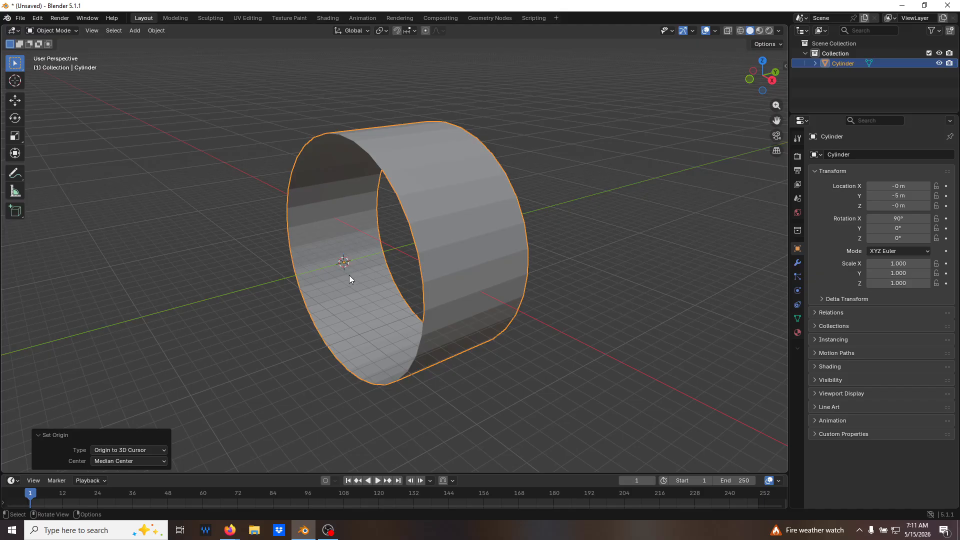
Clear the cylinder's location so its origin sits at the world origin.
click(256, 155)
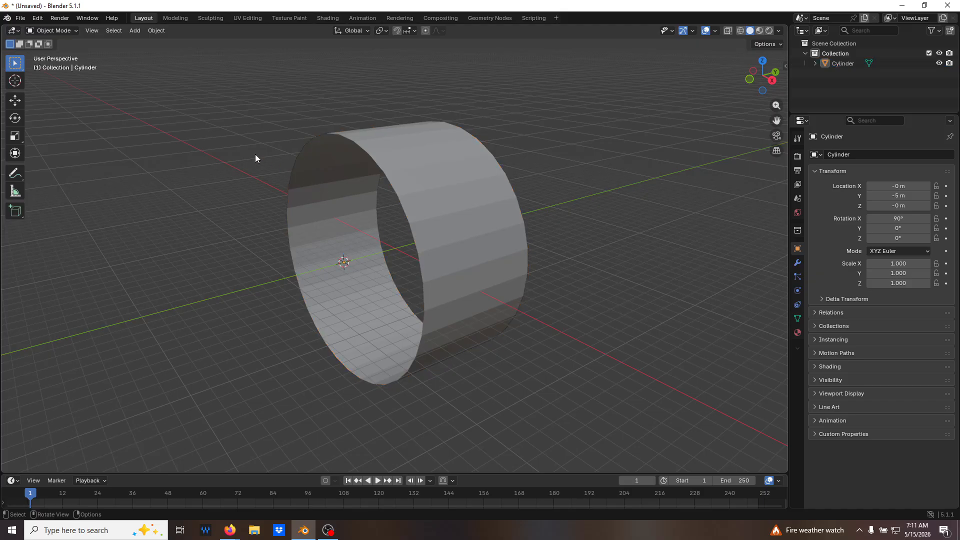
click(440, 173)
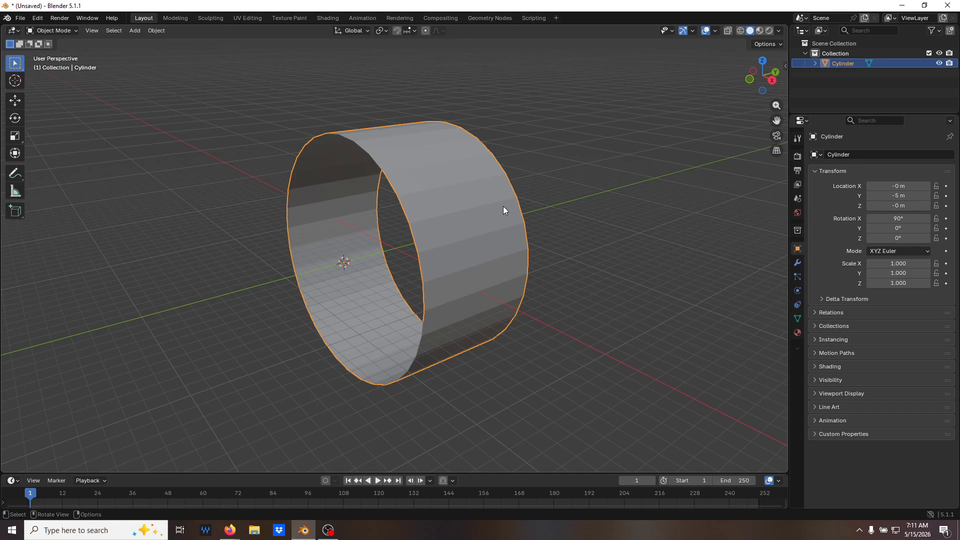
key(alt+g)
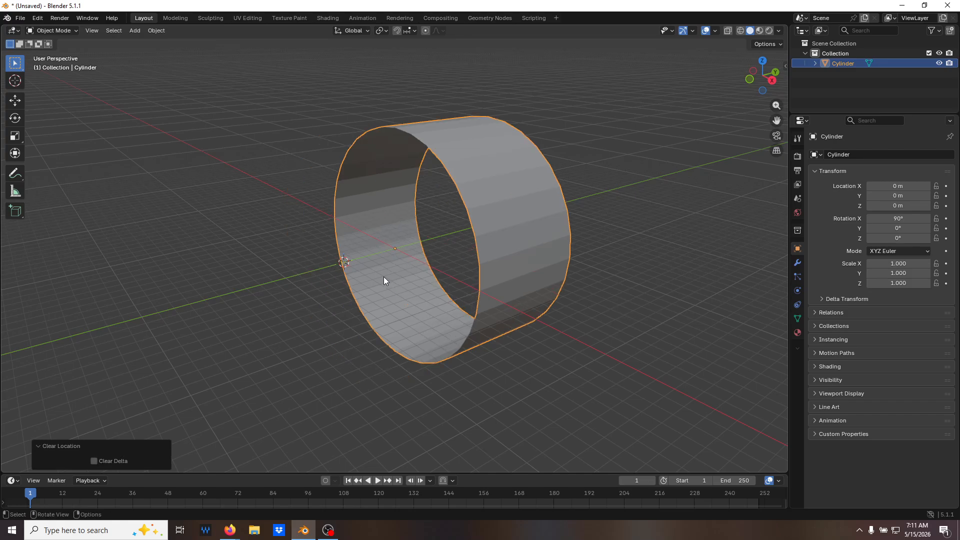
middle_drag(371, 200, 406, 188)
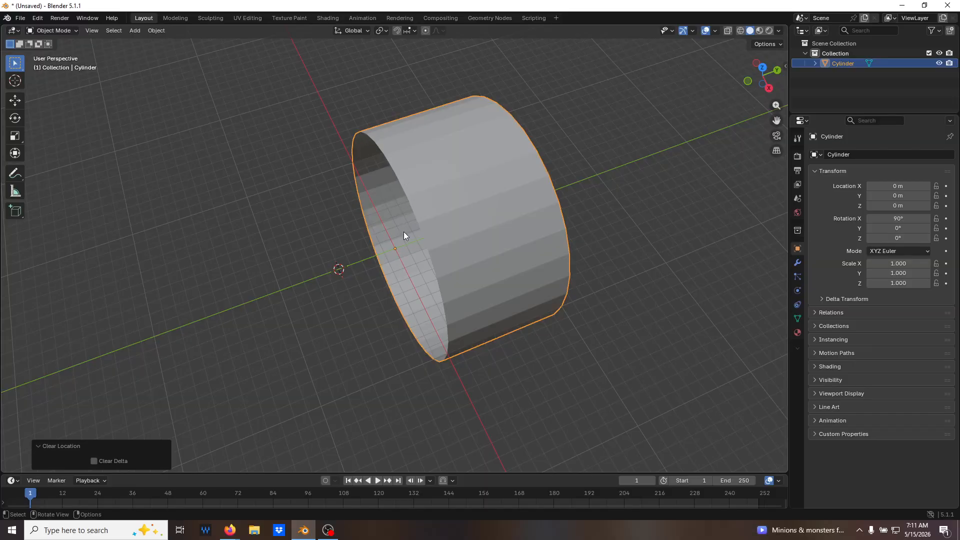
middle_drag(393, 244, 511, 278)
click(613, 280)
middle_drag(613, 280, 593, 263)
middle_drag(512, 279, 460, 226)
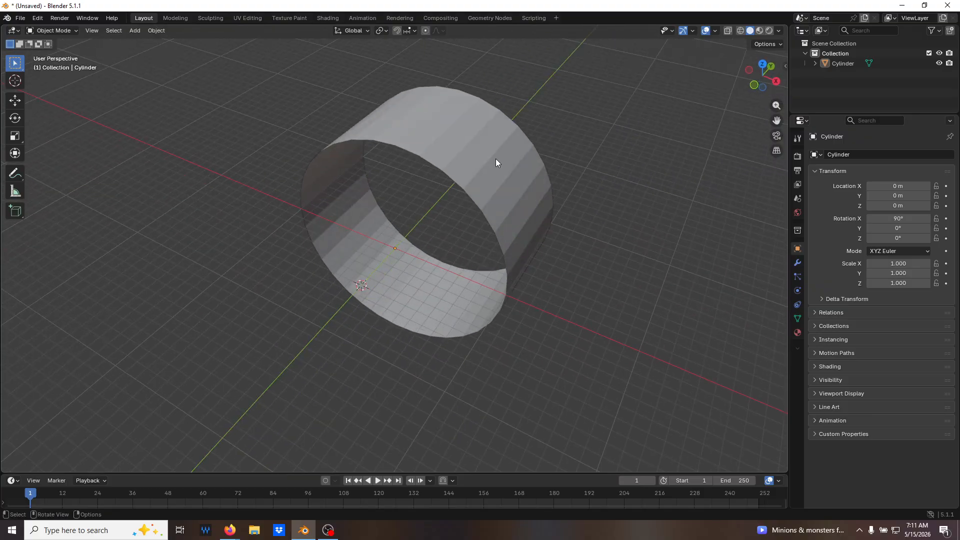
Extrude the whole cylinder mesh in place in Edit Mode and set the transform pivot point to 3D Cursor.
click(481, 168)
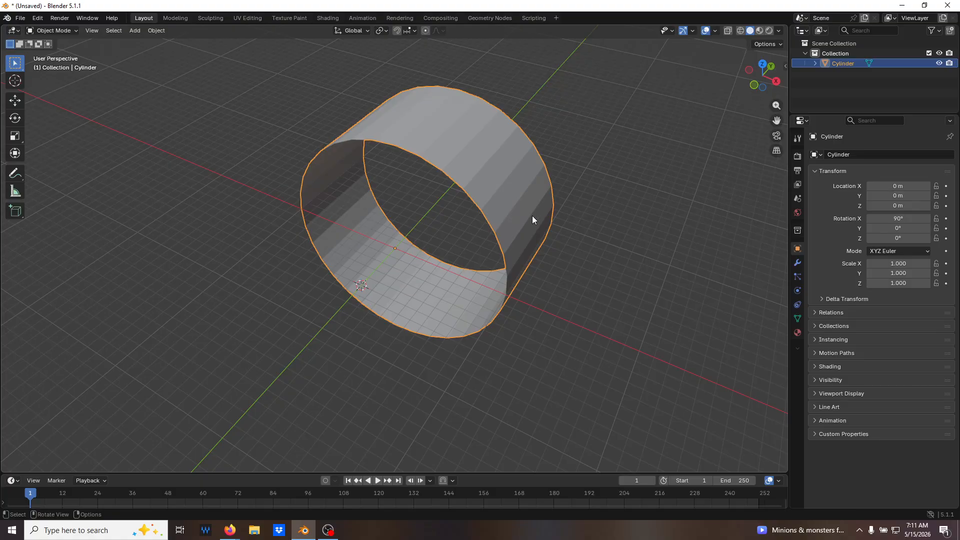
middle_drag(458, 191, 462, 173)
key(Tab)
key(a)
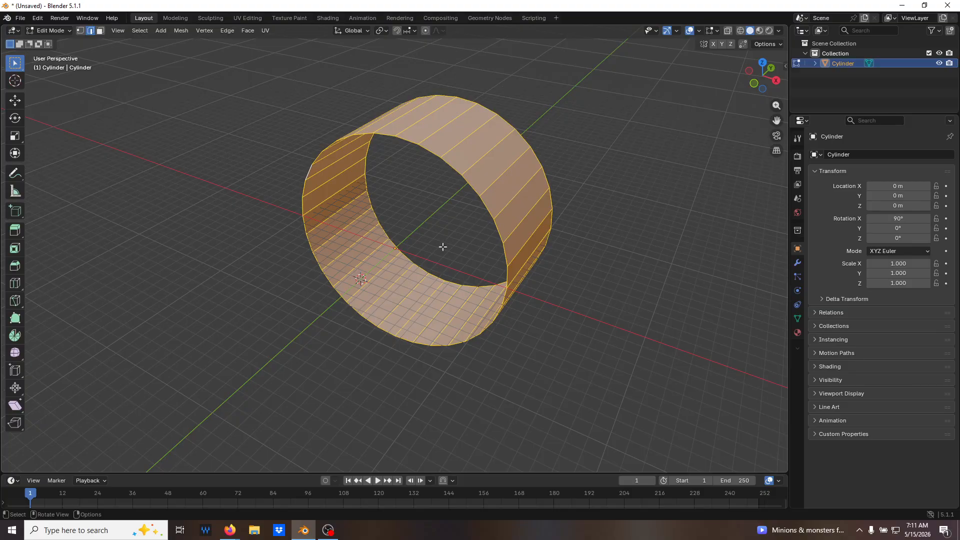
key(e)
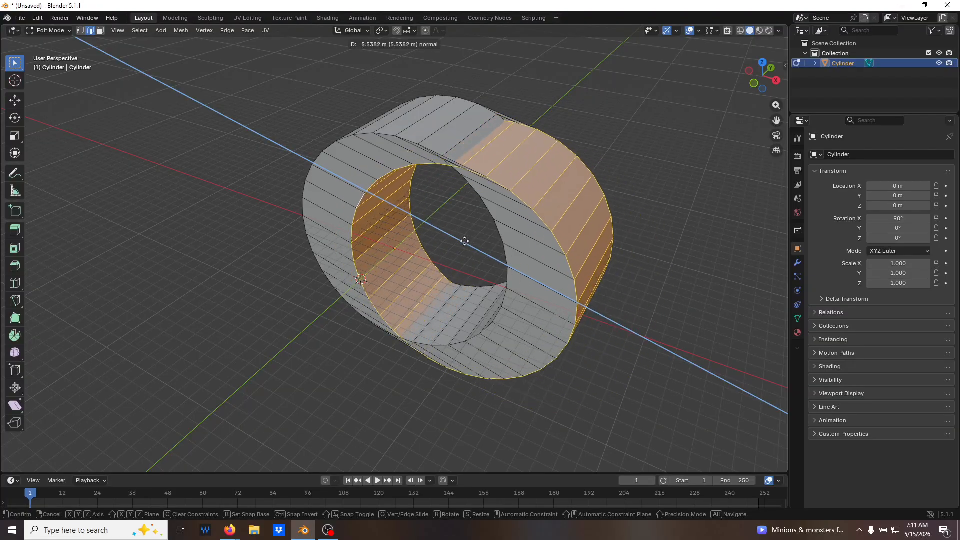
right_click(453, 225)
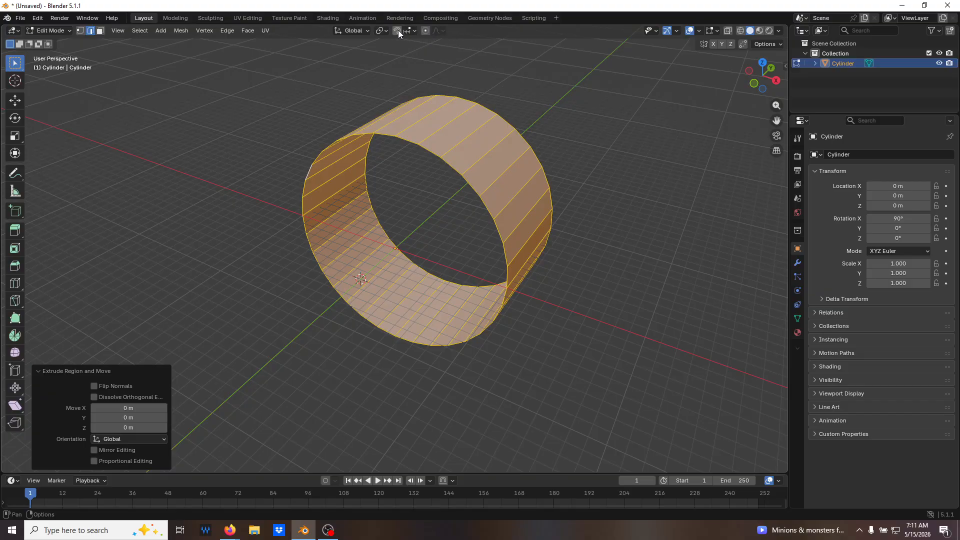
click(383, 29)
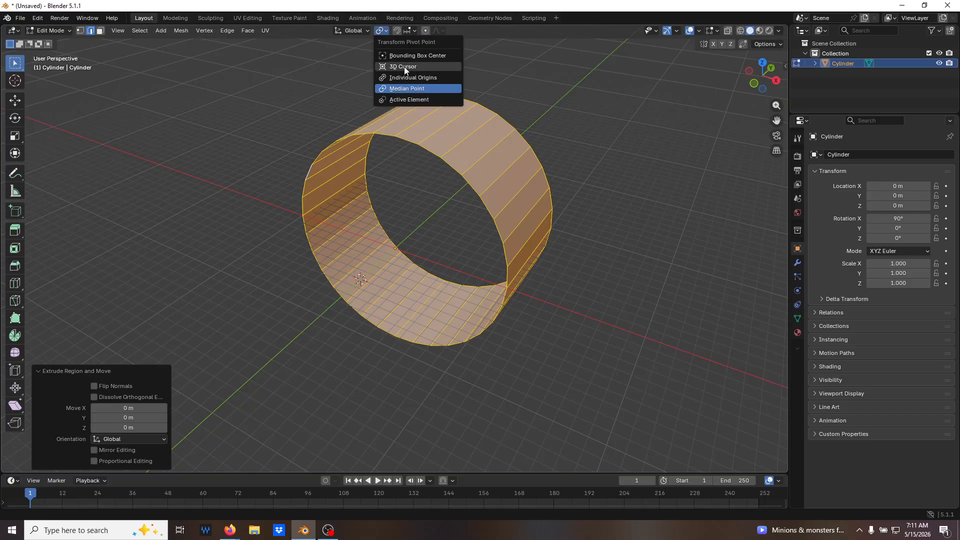
click(404, 67)
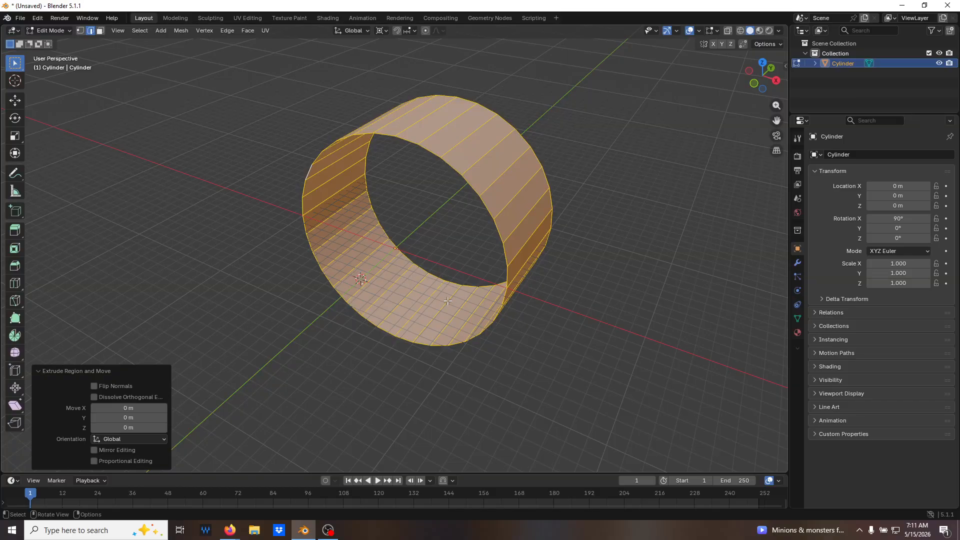
Scale the extruded cylinder wall by 2 with the Y axis locked to form a thick ring.
key(s)
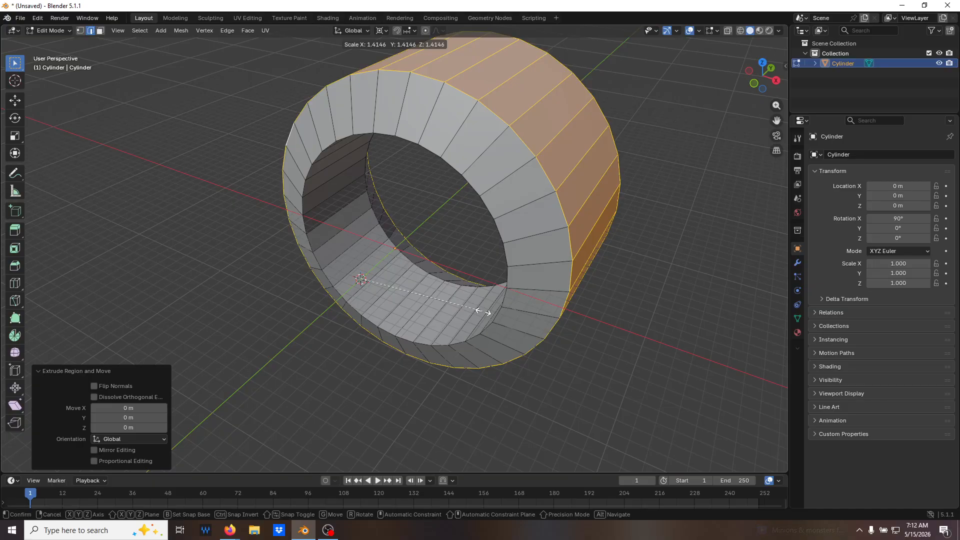
key(shift+y)
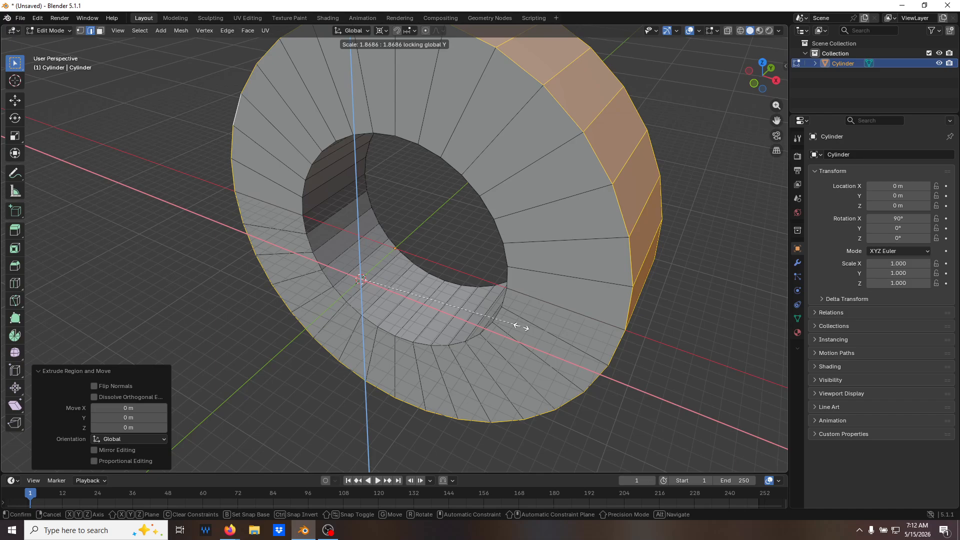
text(2)
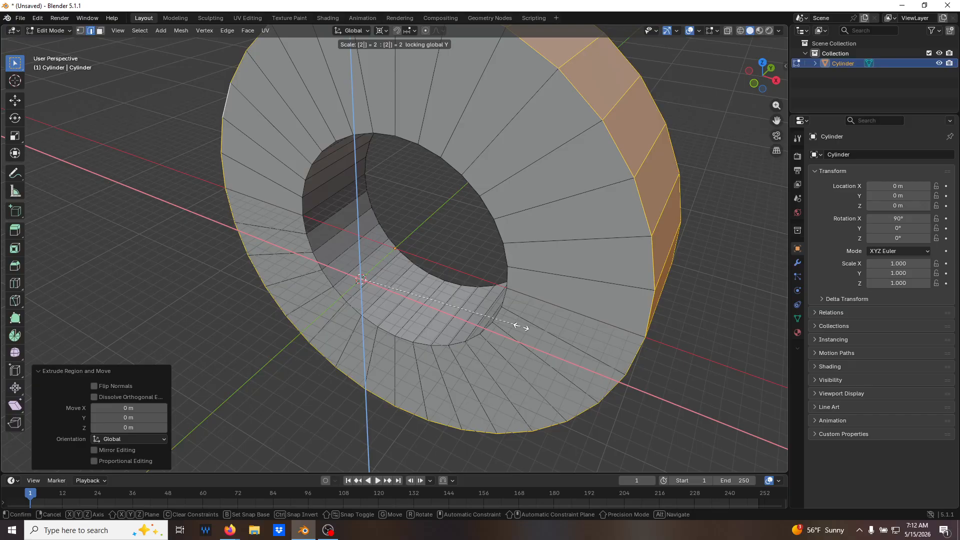
key(Return)
scroll(654, 235, down, 4)
middle_drag(692, 51, 644, 205)
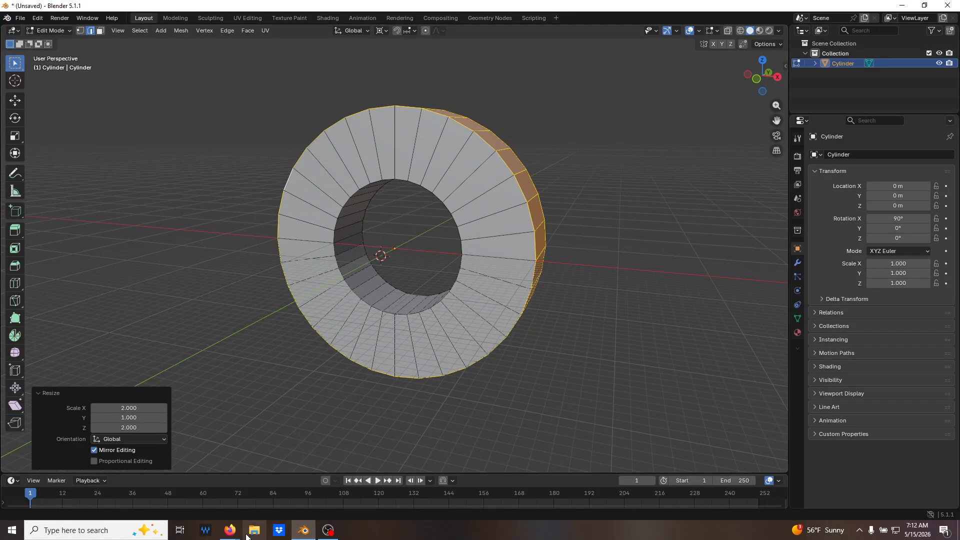
Consult the PART03 drawing in the PDF, return to Blender, and show the ring from the front in X-ray vertex selection.
mouse_move(233, 534)
click(285, 490)
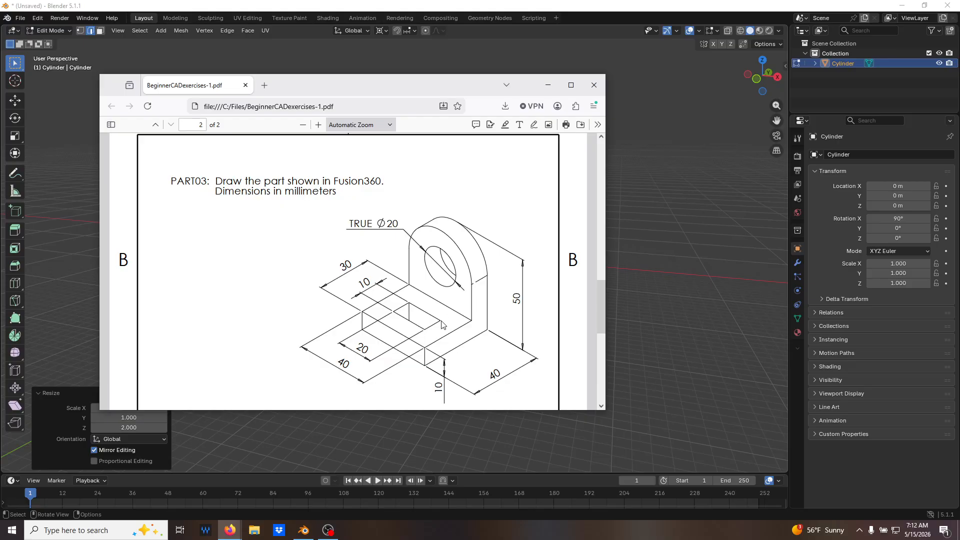
click(686, 246)
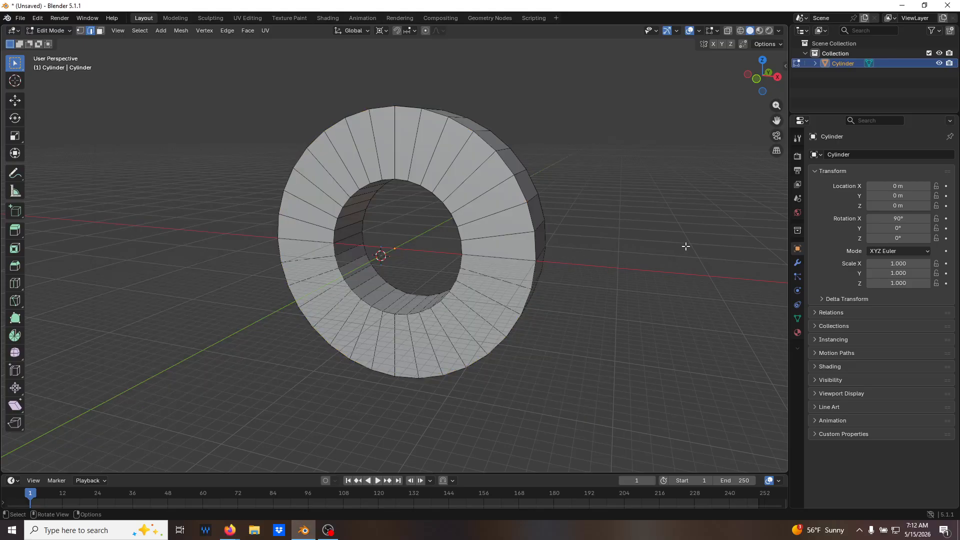
middle_drag(462, 381, 435, 409)
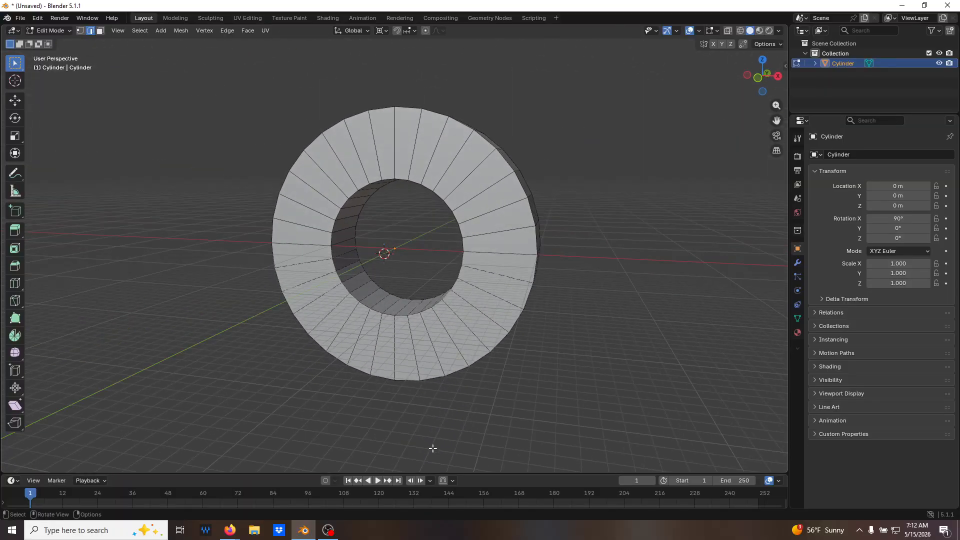
middle_drag(290, 258, 369, 290)
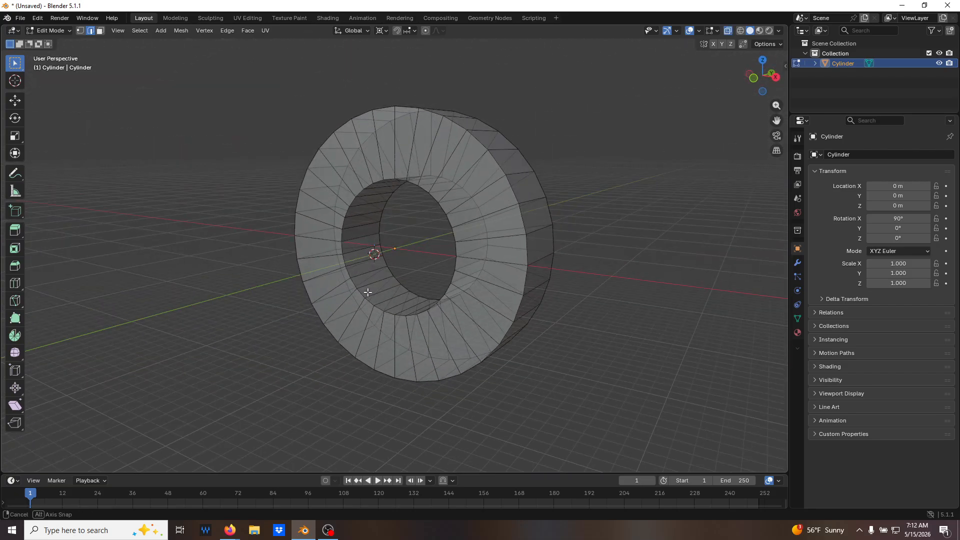
key(1)
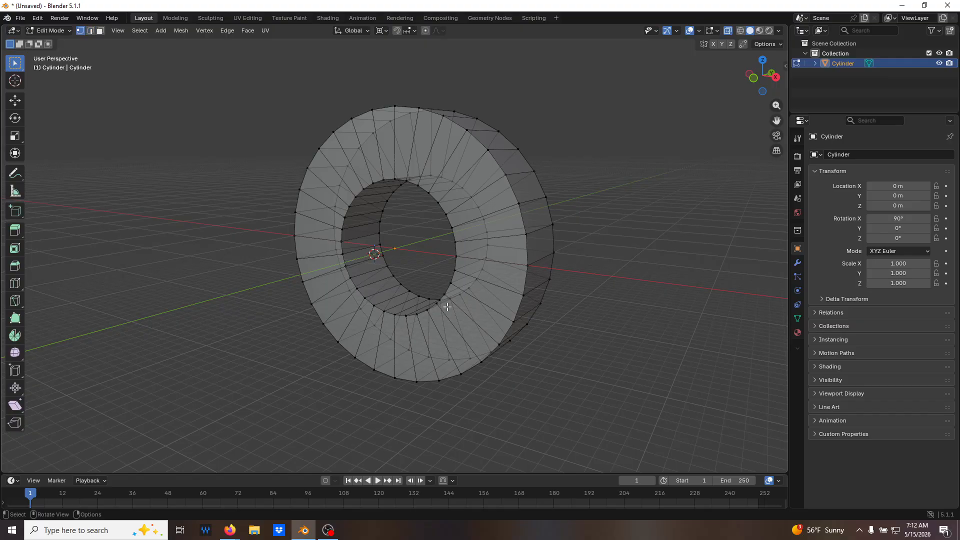
key(KP_1)
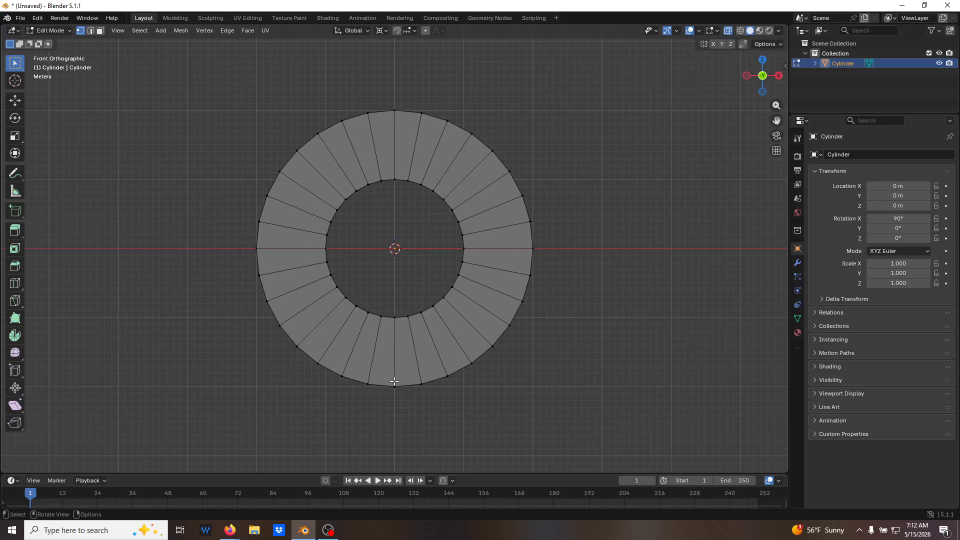
Select the lowest vertex on the ring's front outer rim with X-ray off and snap the 3D cursor to it.
drag(387, 378, 411, 408)
middle_drag(527, 416, 450, 384)
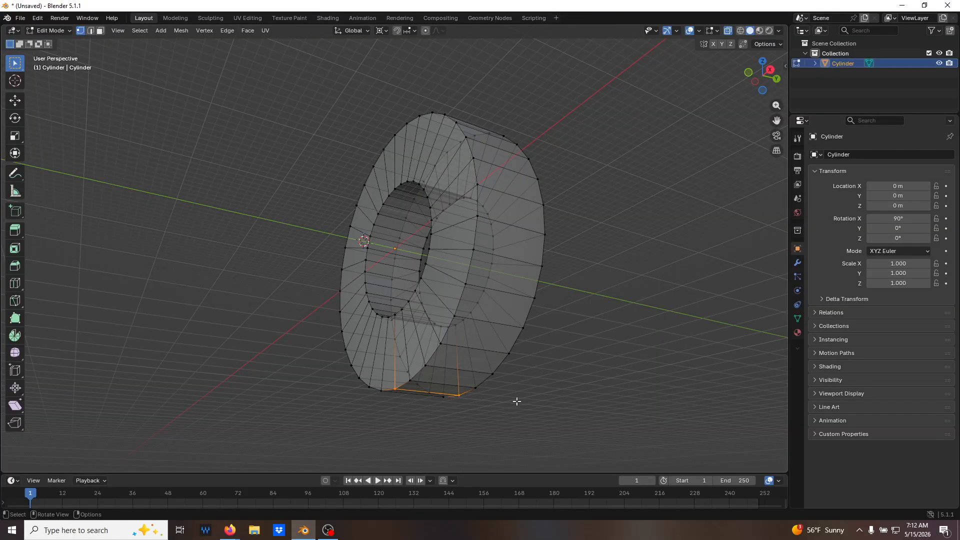
key(KP_1)
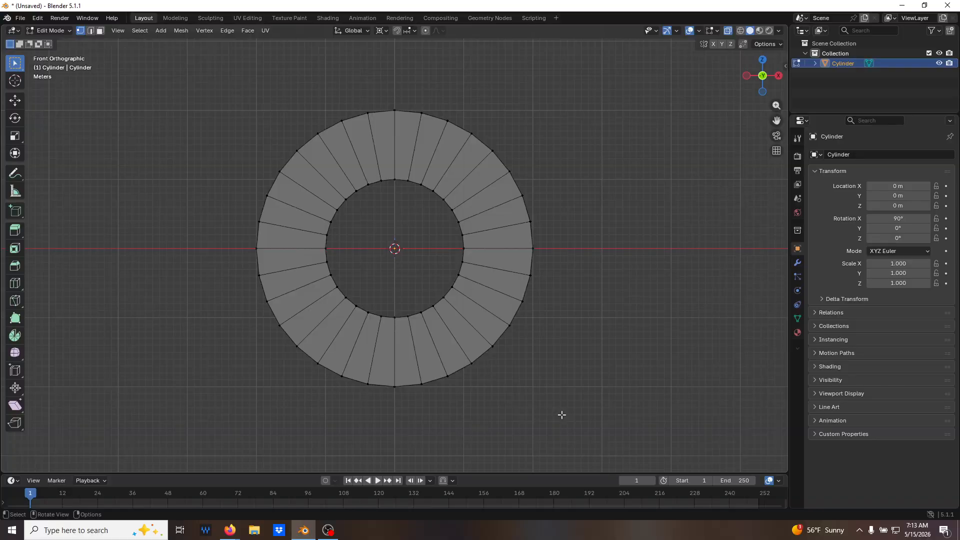
key(alt+z)
click(397, 391)
middle_drag(437, 409, 476, 389)
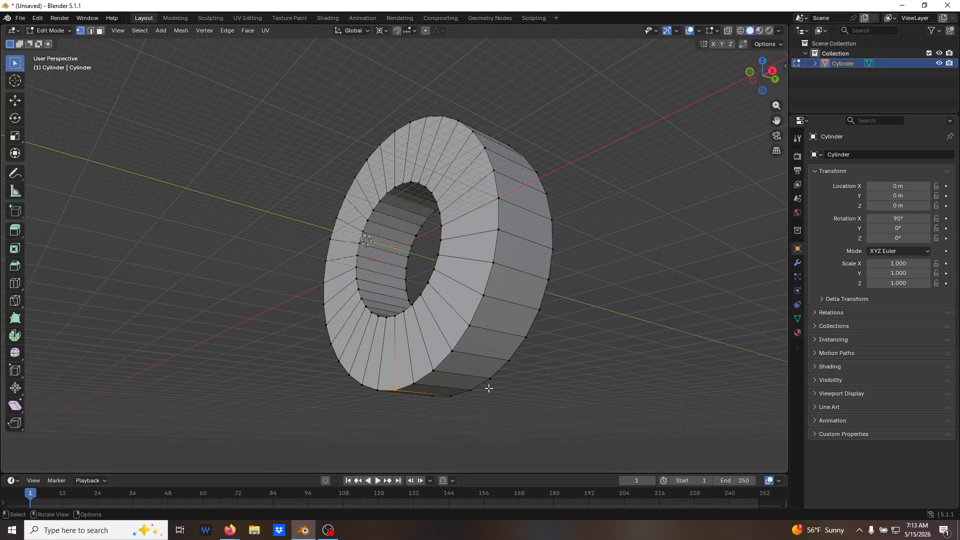
middle_drag(423, 415, 436, 417)
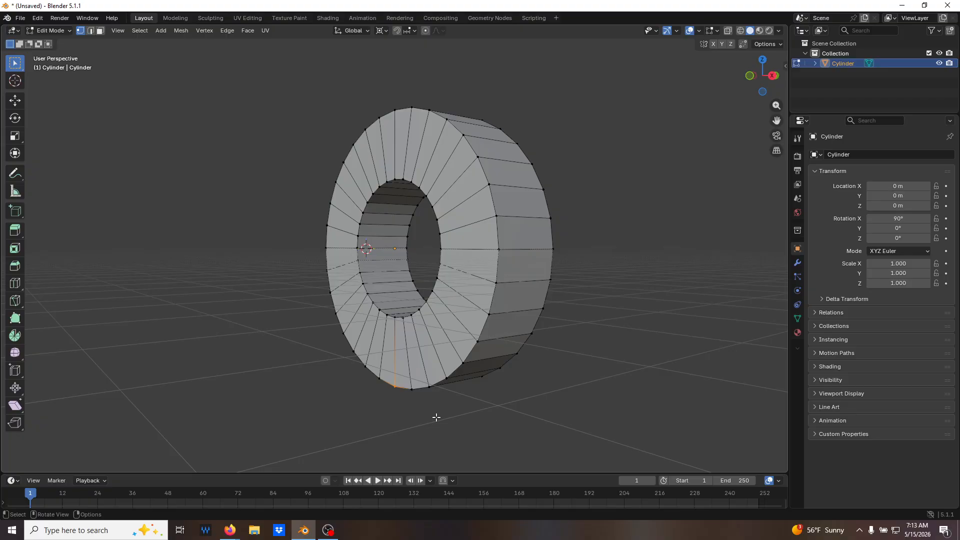
key(shift+s)
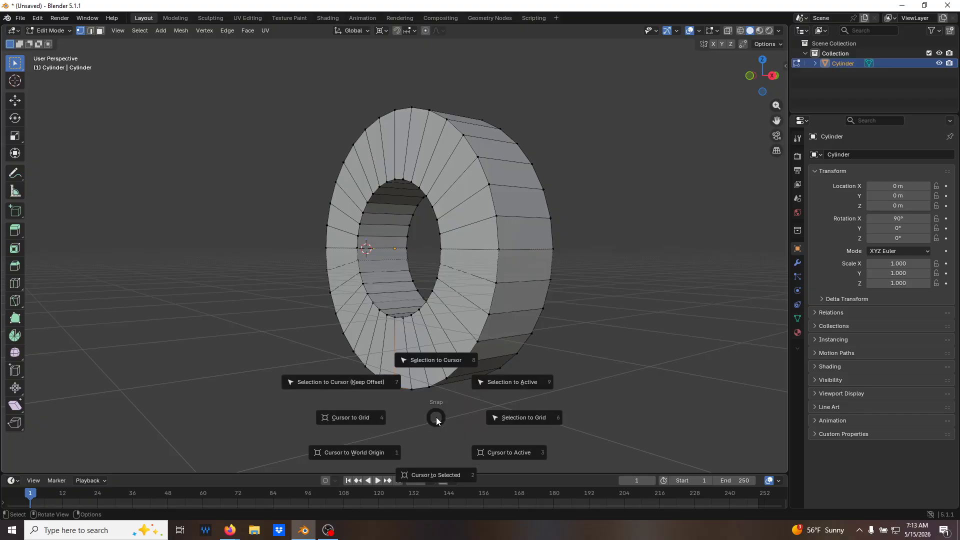
click(425, 476)
Undo the stray extrusion beside the ring and place the 3D cursor freely away from the mesh.
middle_drag(557, 398, 428, 399)
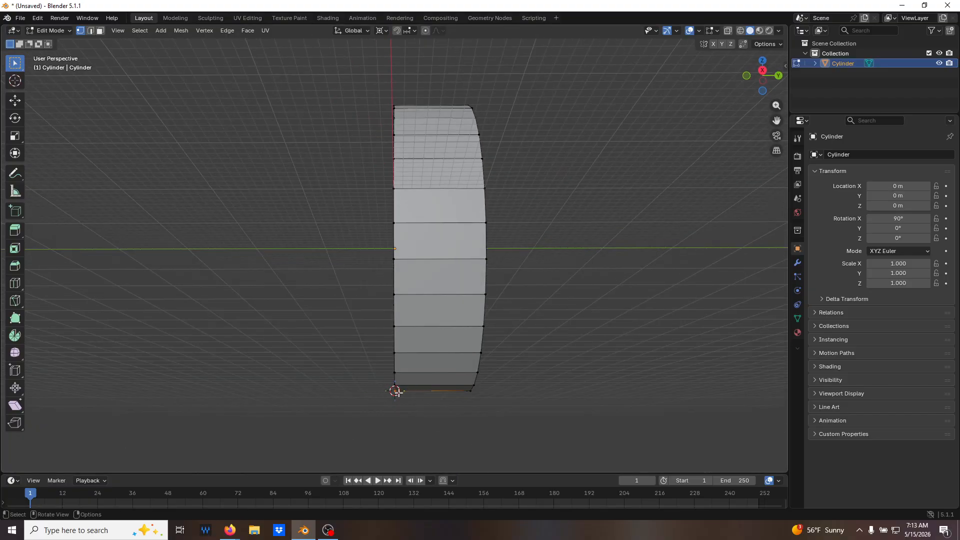
ctrl+right_click(329, 320)
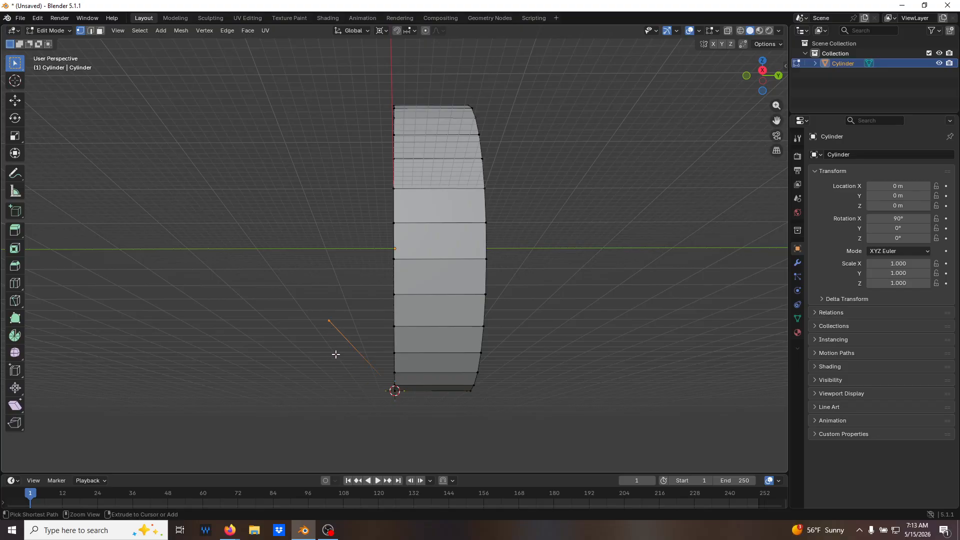
key(ctrl+z)
shift+right_click(171, 275)
middle_drag(350, 343, 373, 361)
middle_drag(376, 409, 290, 342)
middle_drag(366, 406, 421, 426)
Turn X-ray on, select the entire mesh and merge its vertices by distance at 0.0001 m.
key(alt+z)
key(KP_1)
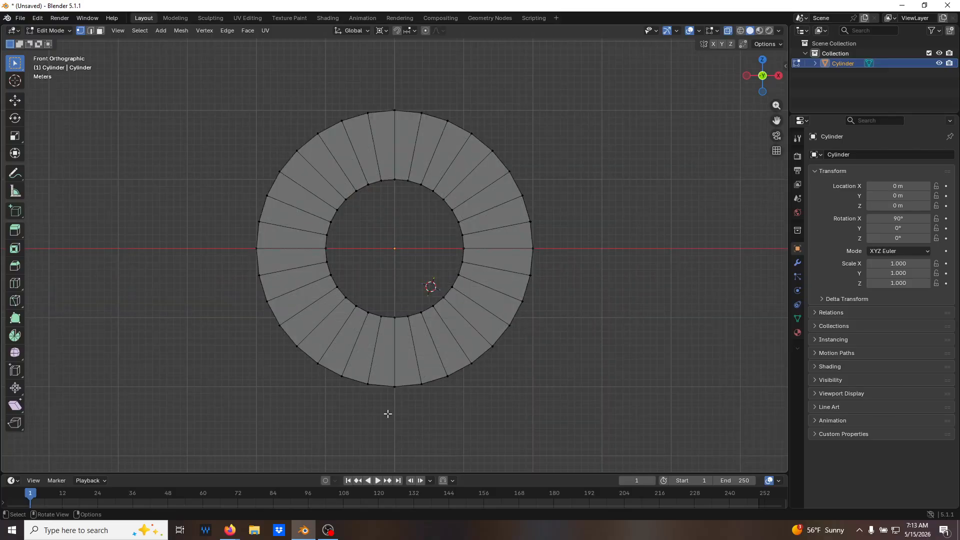
key(a)
key(m)
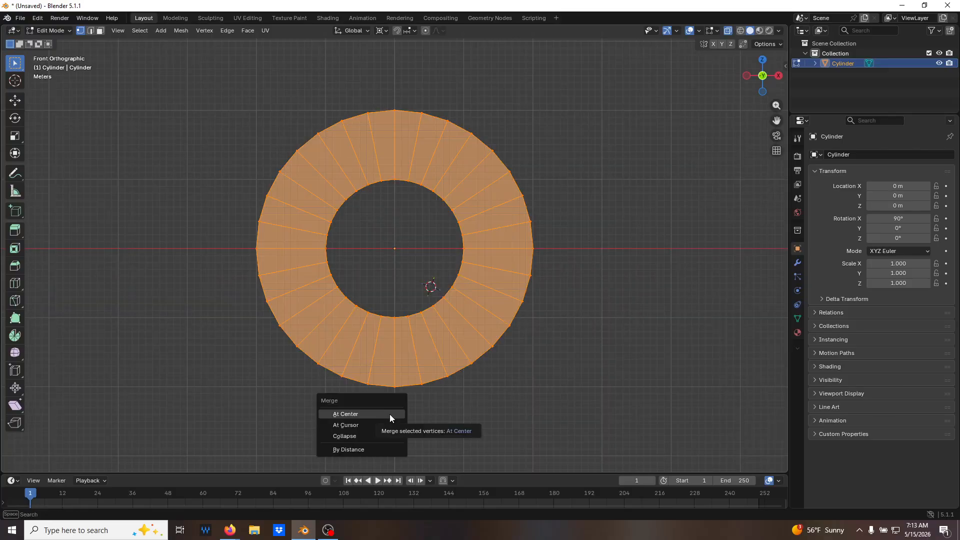
click(372, 448)
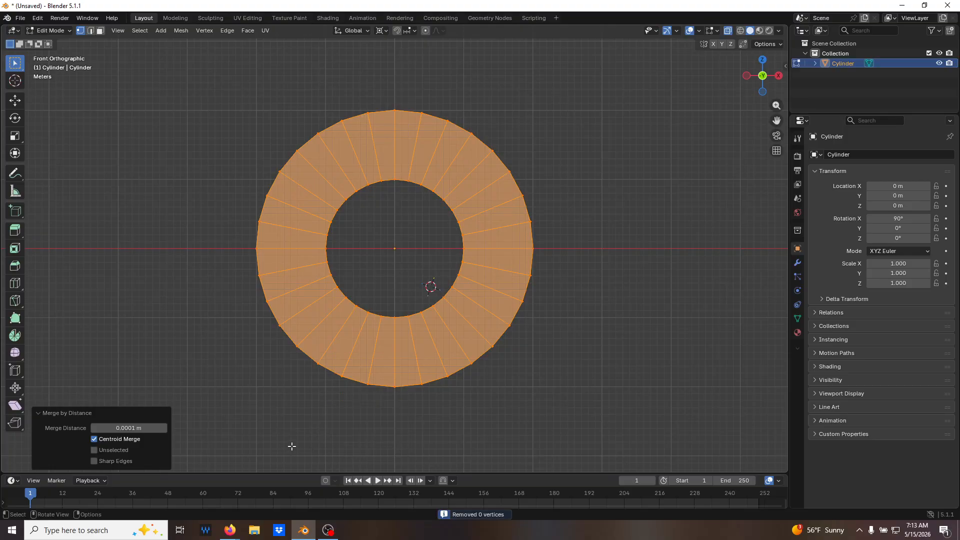
click(472, 417)
Select the lowest front and back outer vertices through the ring and snap the 3D cursor to their midpoint.
middle_drag(402, 417, 440, 399)
key(KP_1)
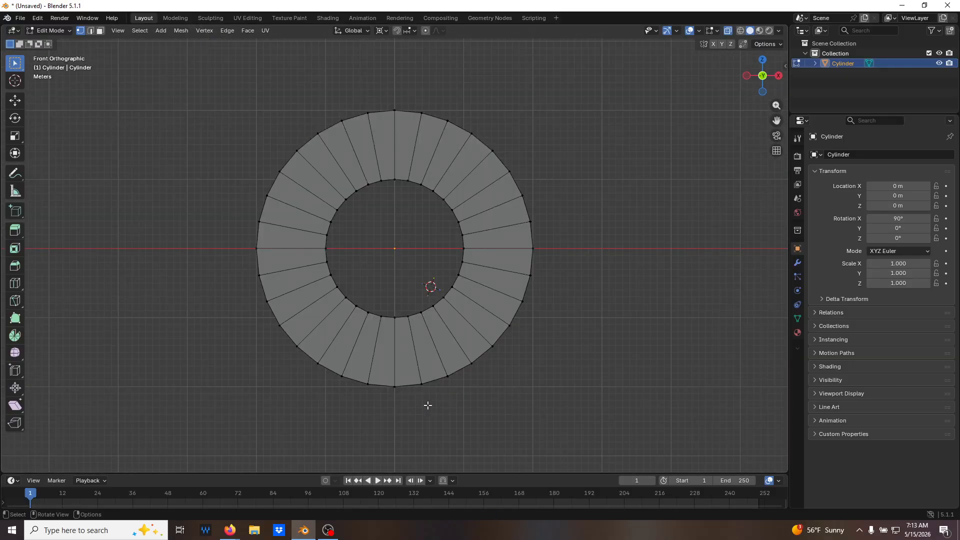
drag(380, 372, 406, 416)
middle_drag(490, 426, 439, 392)
key(shift+s)
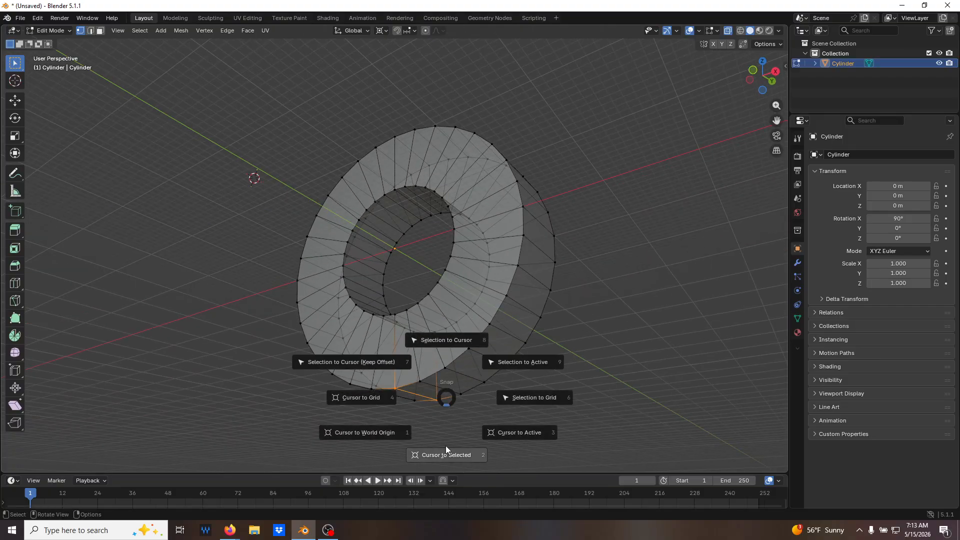
click(445, 456)
middle_drag(554, 405, 598, 427)
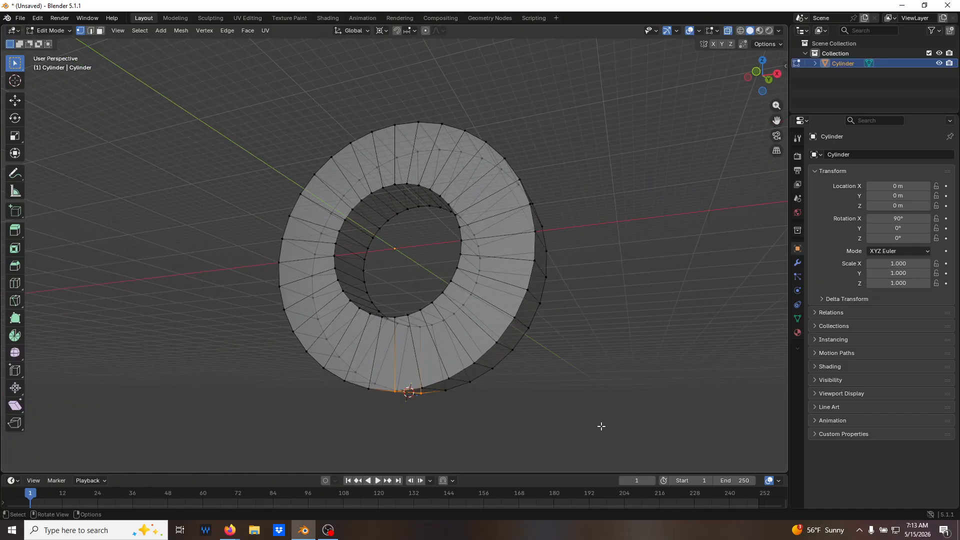
Select the outer rim vertices below the ring's horizontal centreline and scale them to 0 along Z, flattening the base.
key(KP_1)
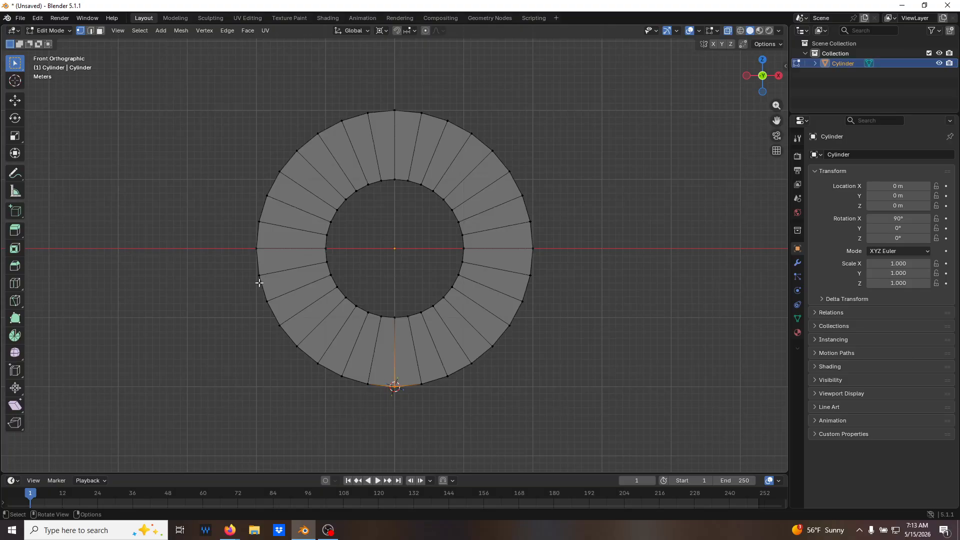
key(c)
mouse_move(256, 272)
mouse_down()
mouse_move(326, 365)
mouse_move(386, 386)
mouse_move(489, 349)
mouse_move(532, 301)
mouse_move(531, 281)
mouse_up()
key(Escape)
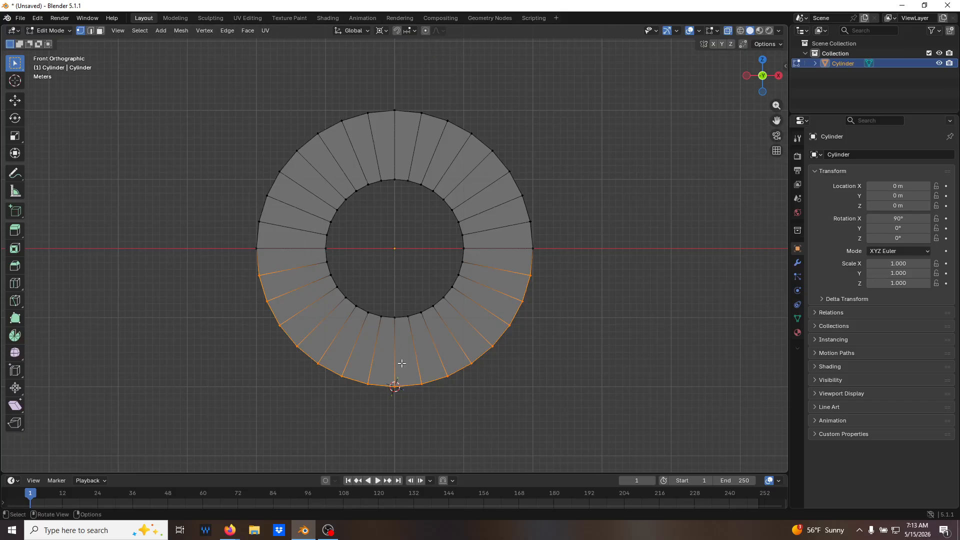
key(s)
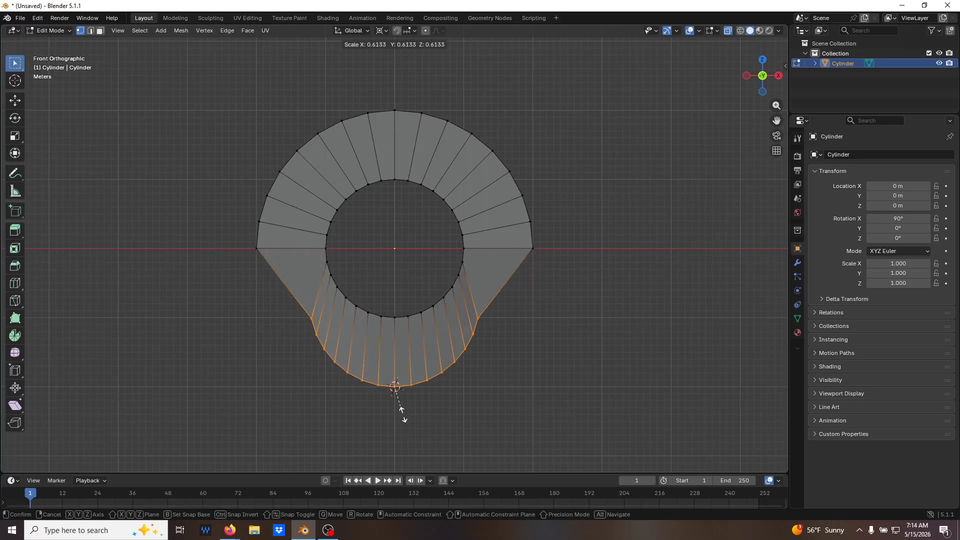
key(z)
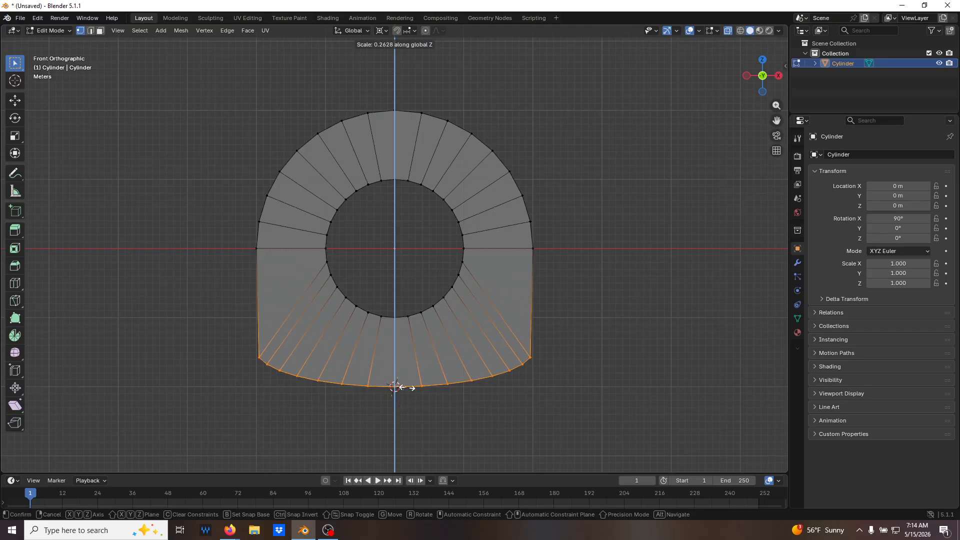
text(0)
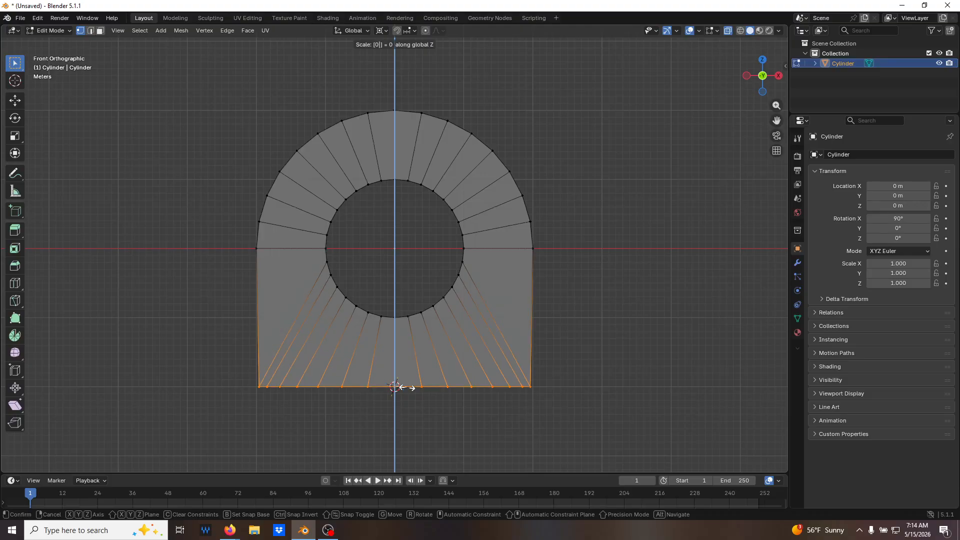
key(Return)
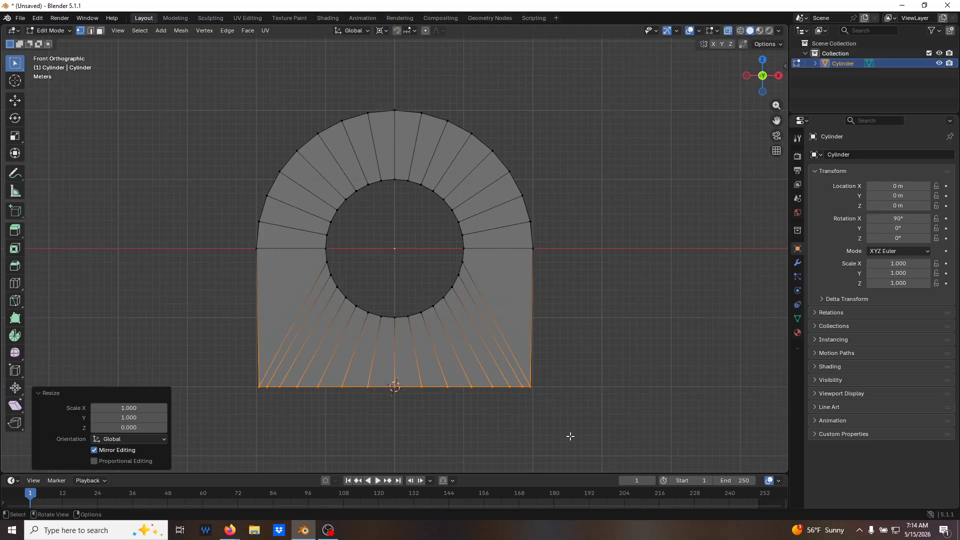
click(562, 377)
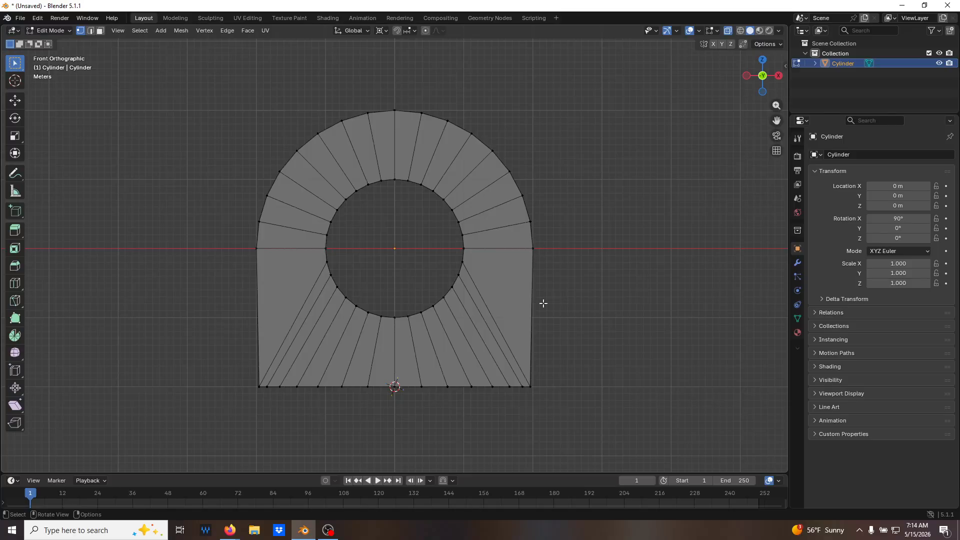
Select the front and back vertices at the flat base's right corner and set their median local X to 20 m.
scroll(528, 270, up, 1)
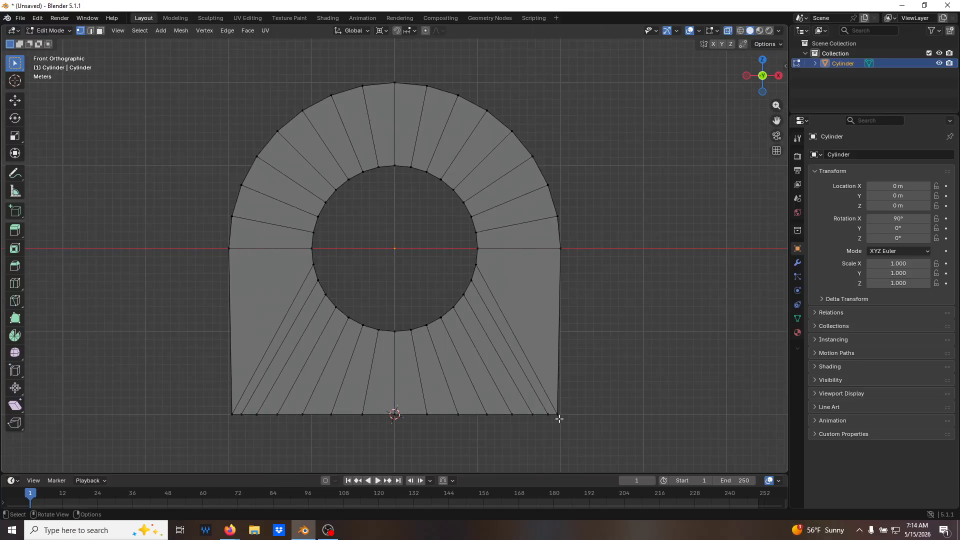
drag(566, 398, 552, 438)
middle_drag(616, 434, 640, 372)
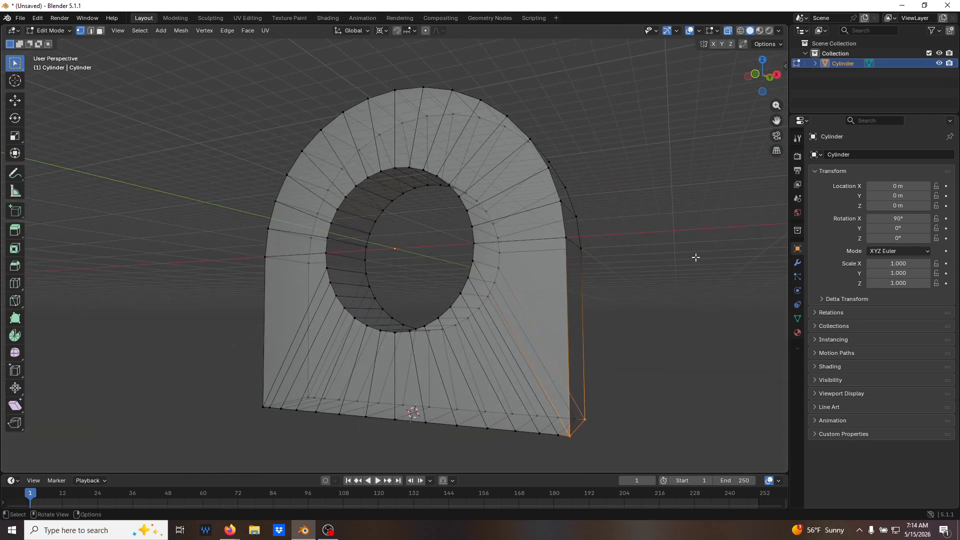
key(n)
middle_drag(634, 249, 738, 134)
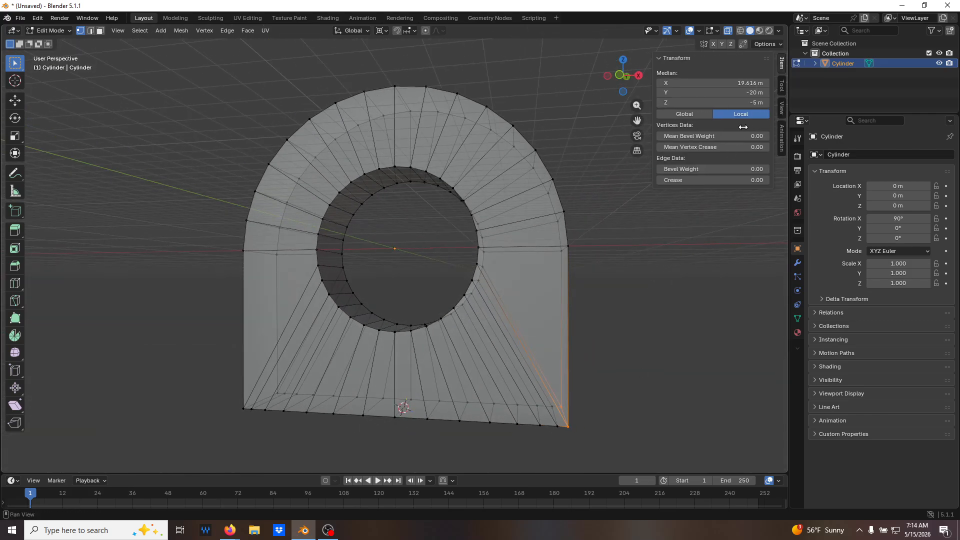
click(749, 85)
text(20)
key(Return)
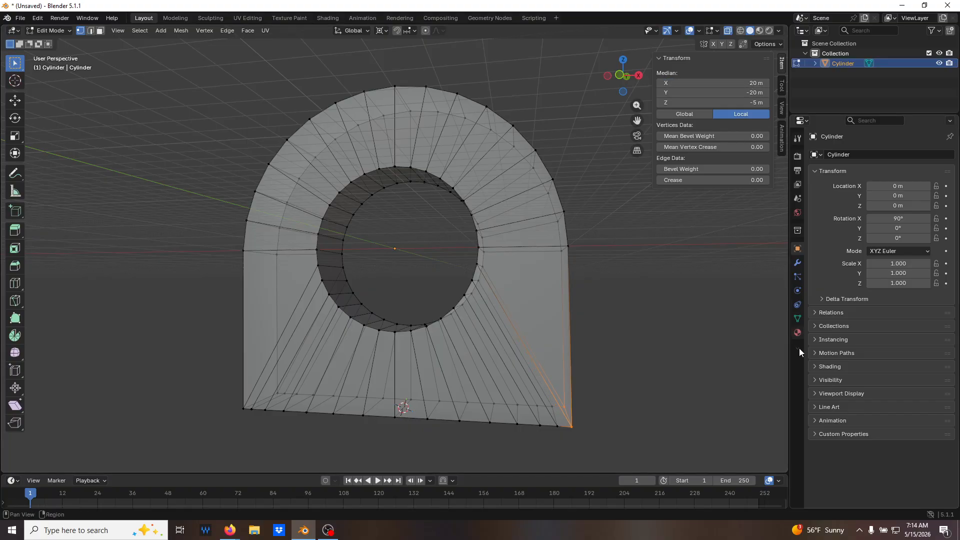
key(KP_1)
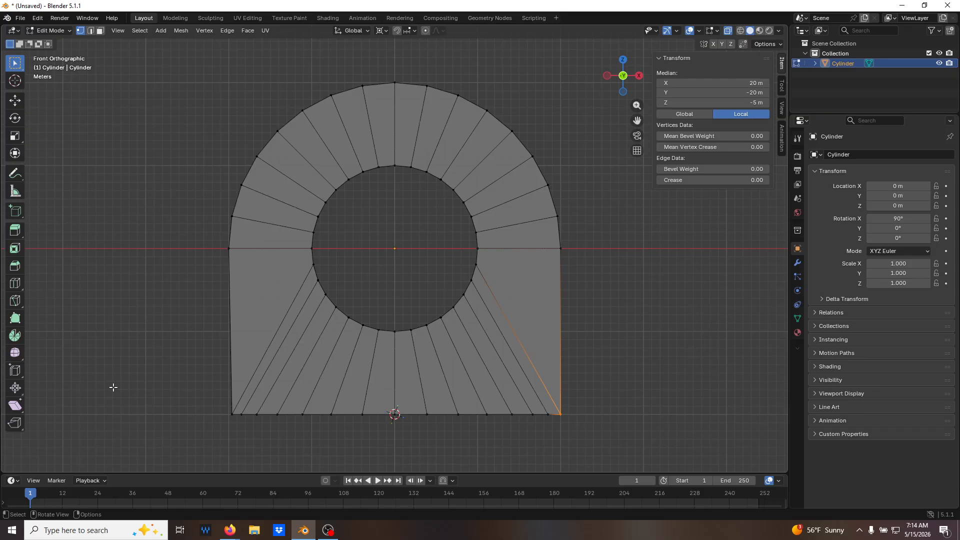
Select the front and back vertices at the flat base's left corner and set their median local X to -20 m.
drag(197, 393, 239, 439)
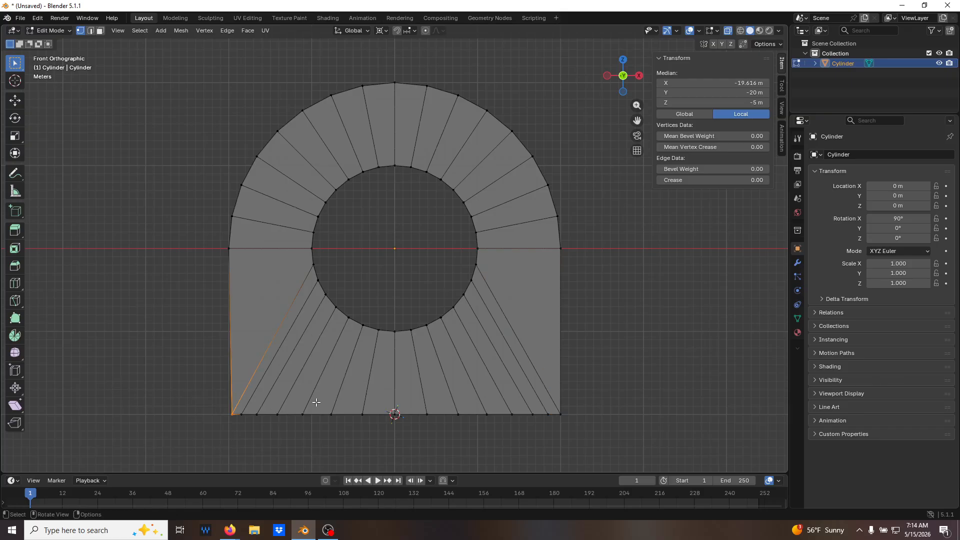
double_click(740, 83)
text(-20)
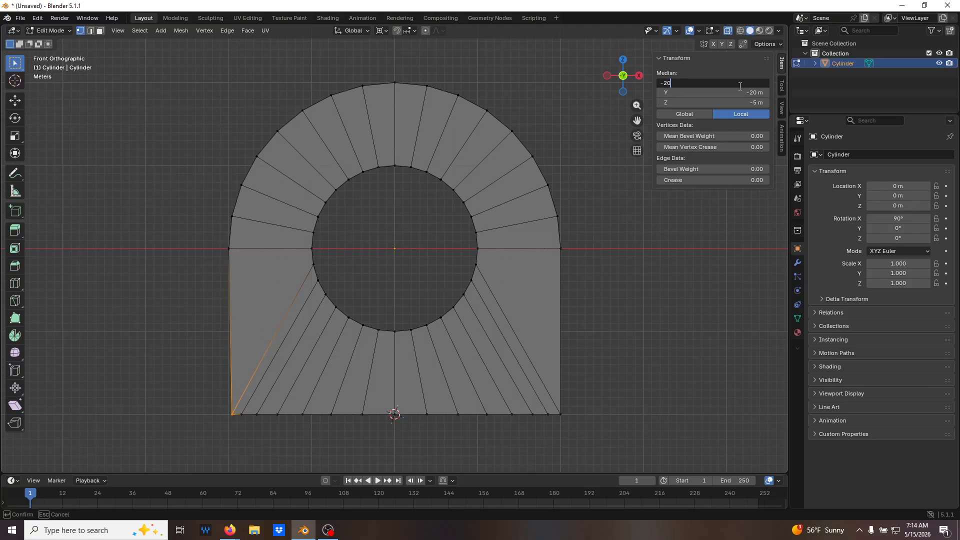
key(Return)
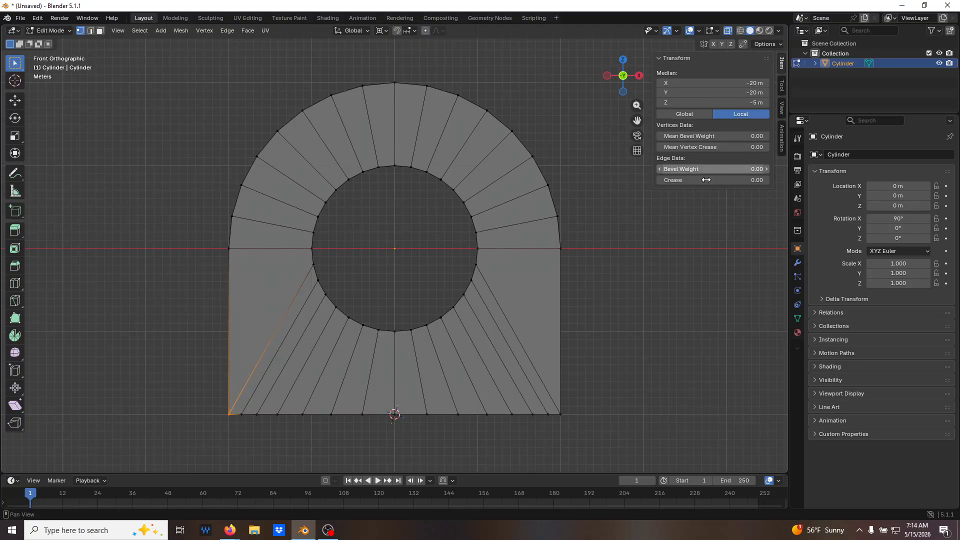
click(680, 301)
Switch the mesh selection to face mode for picking the plate's underside.
middle_drag(662, 335, 575, 349)
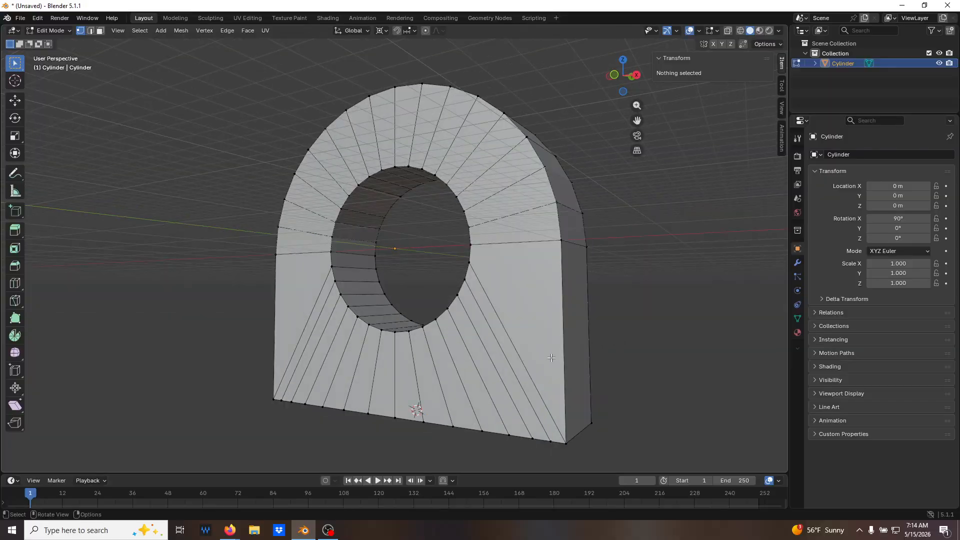
middle_drag(401, 412, 405, 327)
key(3)
key(c)
mouse_move(305, 396)
mouse_down()
mouse_move(380, 372)
mouse_move(521, 297)
mouse_up()
right_click(521, 297)
mouse_move(611, 275)
middle_down()
mouse_move(449, 325)
mouse_move(430, 320)
mouse_move(464, 314)
mouse_move(395, 318)
middle_up()
key(alt+a)
Circle-select all the faces of the plate's flat underside and extrude them 10 m downward.
key(c)
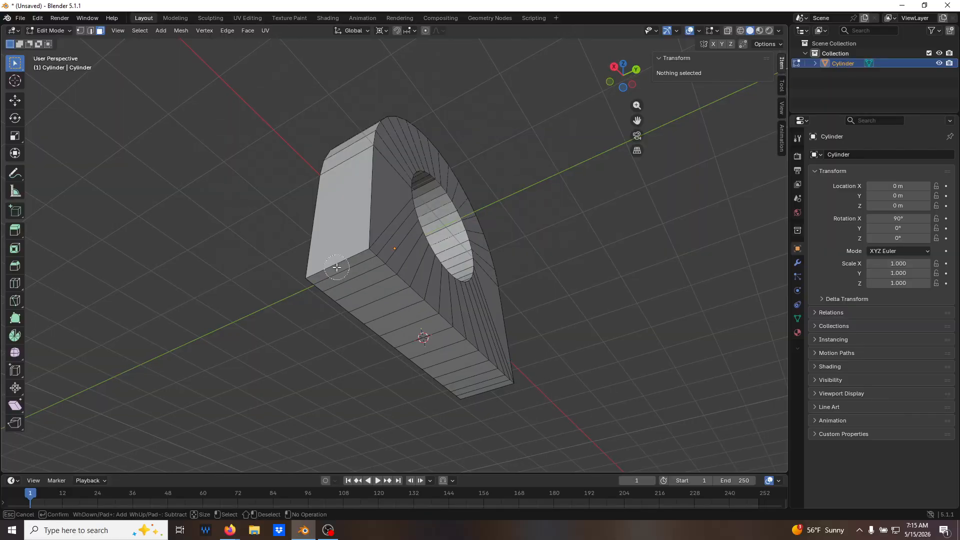
drag(345, 272, 475, 377)
key(Escape)
middle_drag(478, 376, 583, 416)
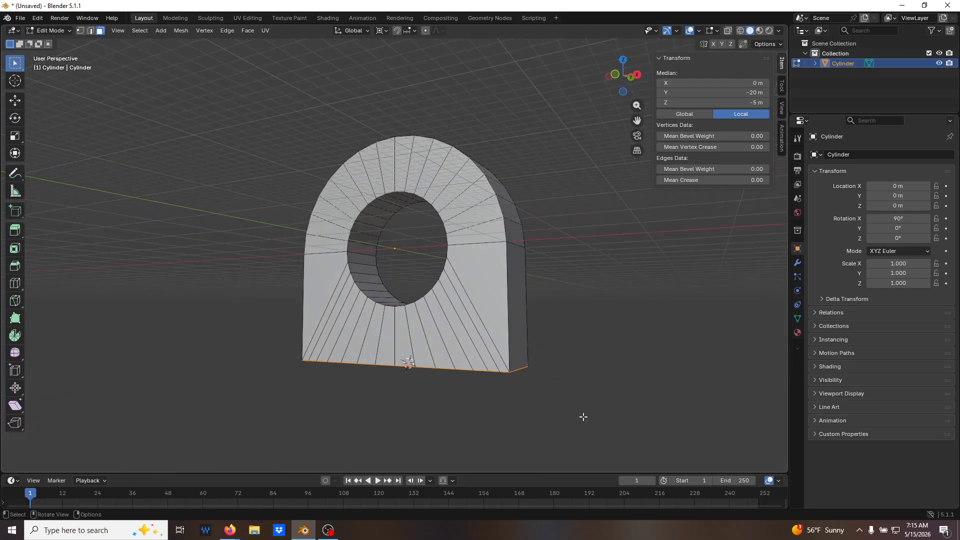
text(e)
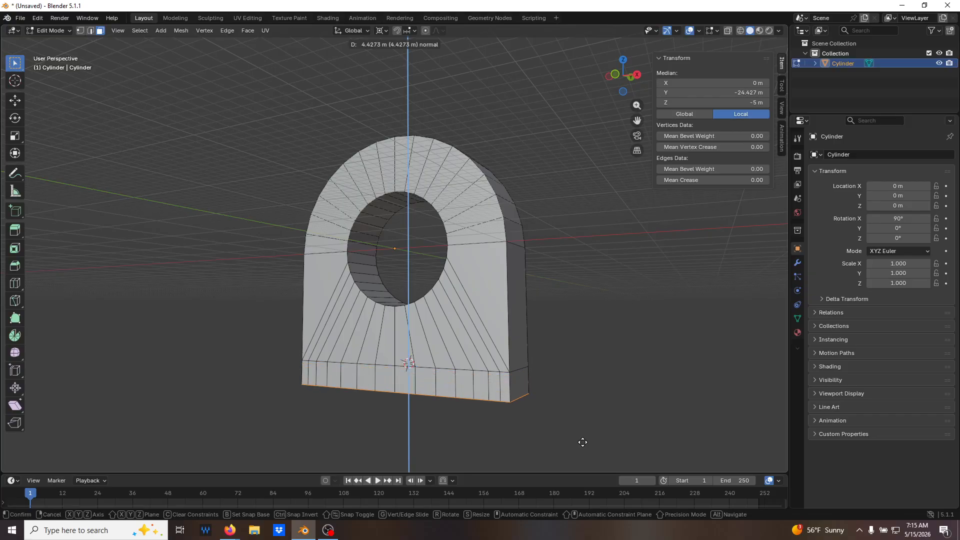
text(10)
key(Return)
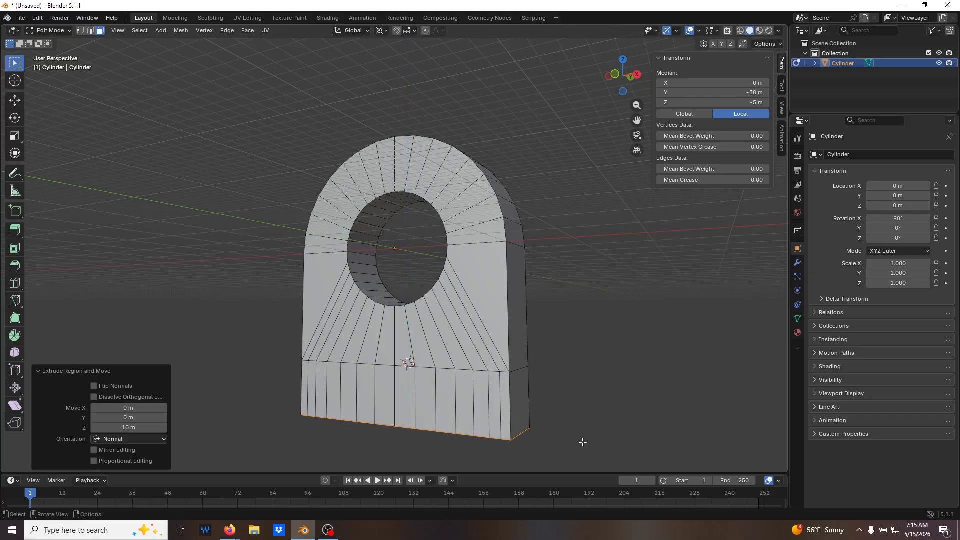
click(636, 360)
middle_drag(638, 360, 665, 361)
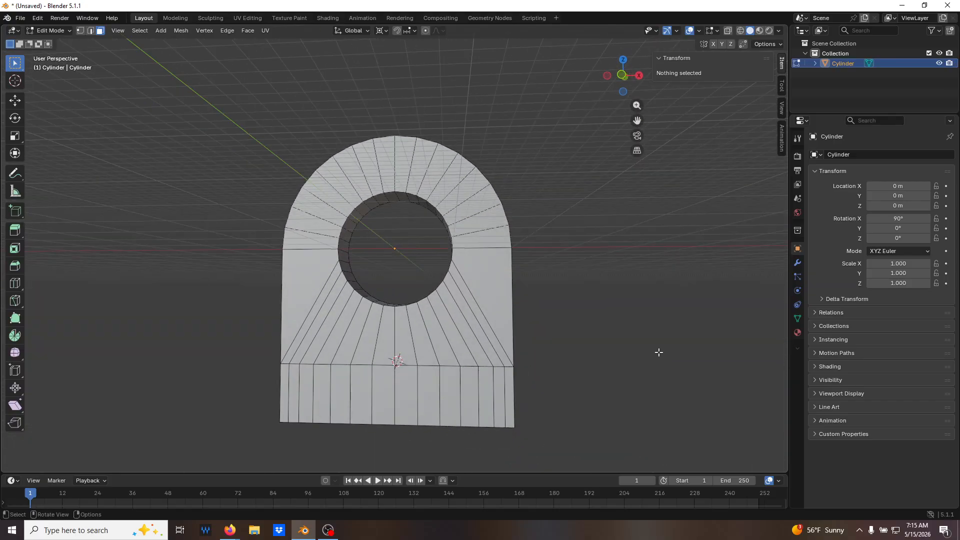
Examine the local coordinates of vertices along the lower strip's top and bottom edges from the front, using X-ray.
key(KP_1)
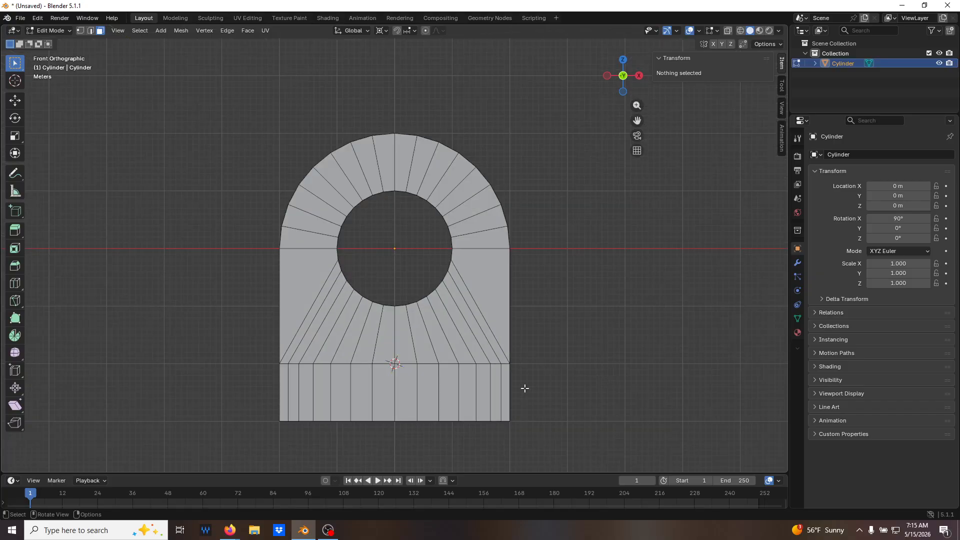
key(alt+z)
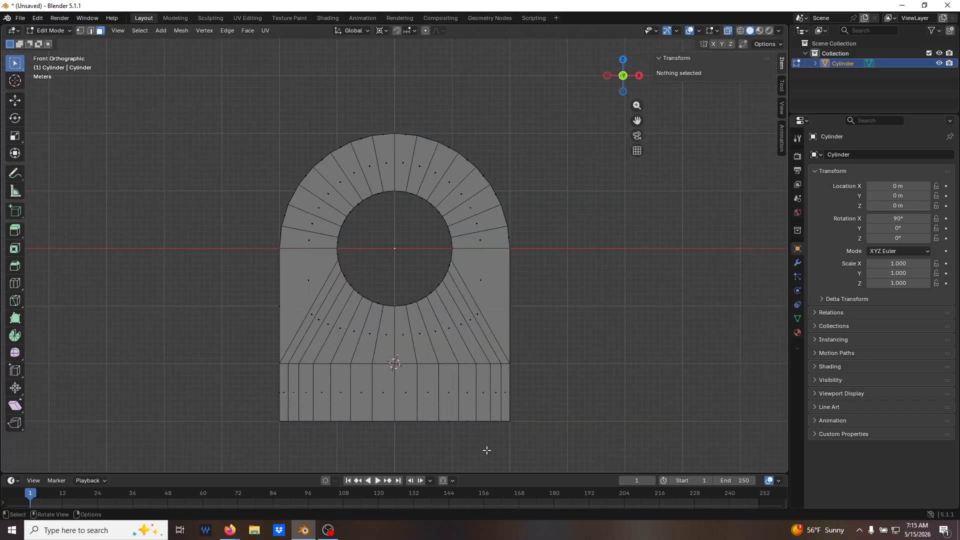
key(1)
scroll(480, 441, up, 1)
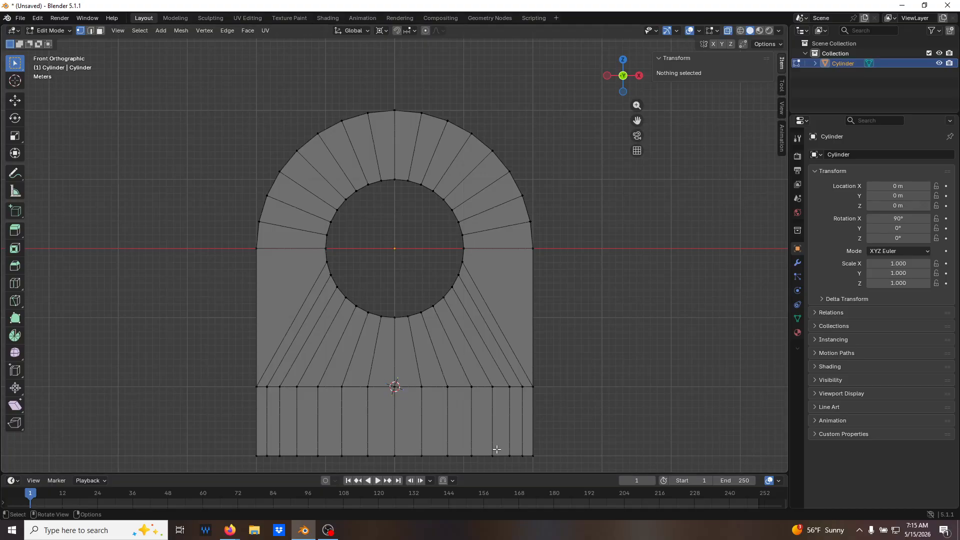
click(493, 453)
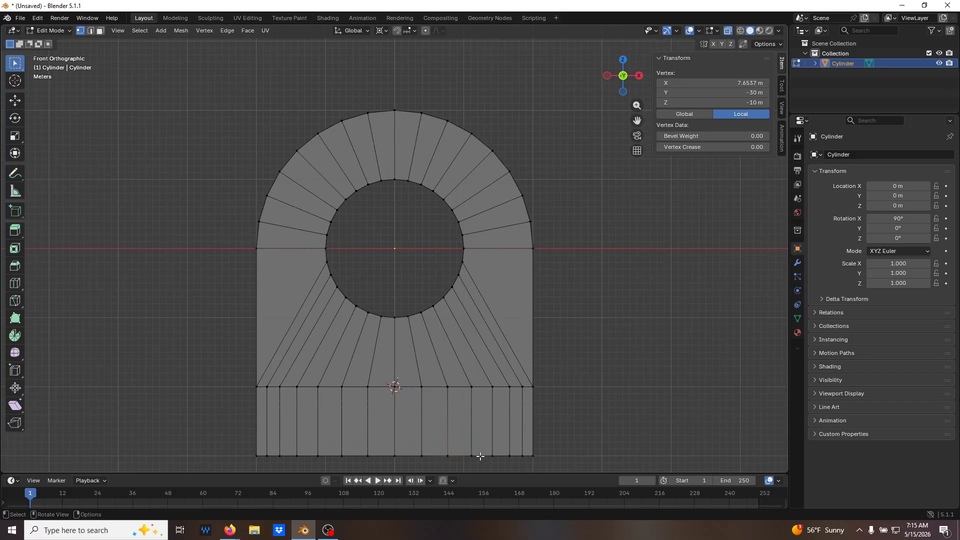
click(470, 457)
click(471, 387)
click(618, 403)
middle_drag(617, 398, 555, 399)
key(alt+z)
Select all front faces of the plate's lower strip and extrude them 30 m forward as the base, consulting the PART03 drawing for the length.
key(3)
key(c)
drag(508, 428, 284, 420)
right_click(284, 420)
mouse_move(284, 420)
middle_down()
mouse_move(235, 362)
mouse_move(274, 403)
middle_up()
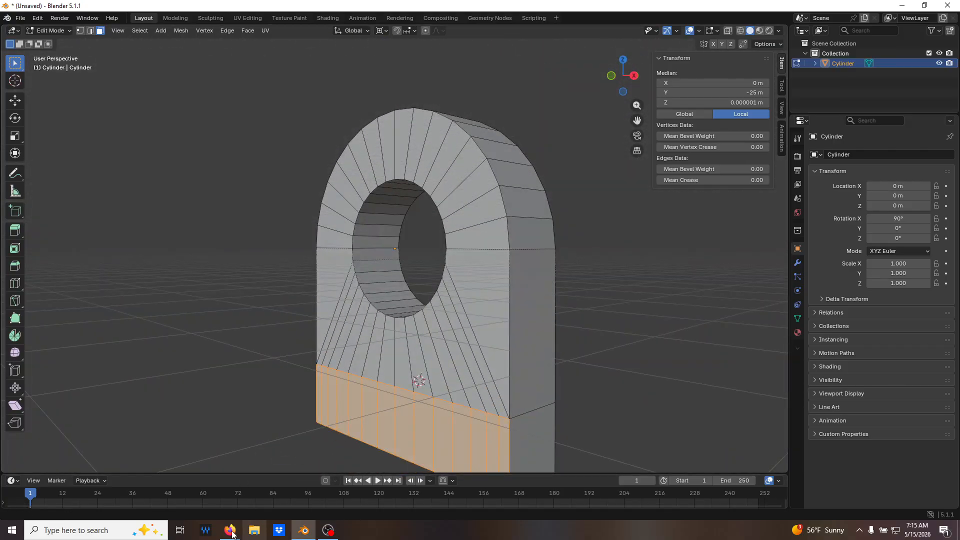
mouse_move(234, 534)
click(304, 475)
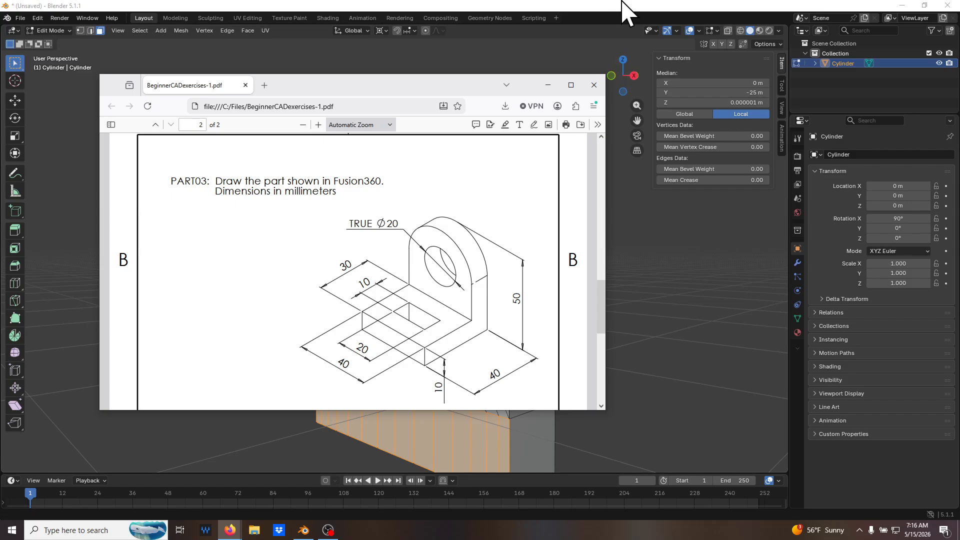
click(603, 16)
middle_drag(400, 344, 400, 365)
scroll(401, 364, down, 3)
text(e)
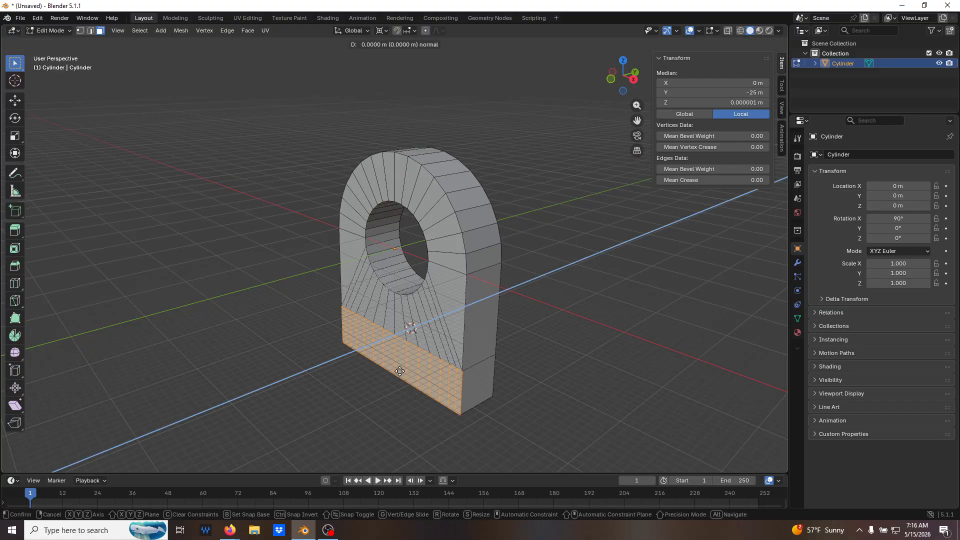
text(30)
key(Return)
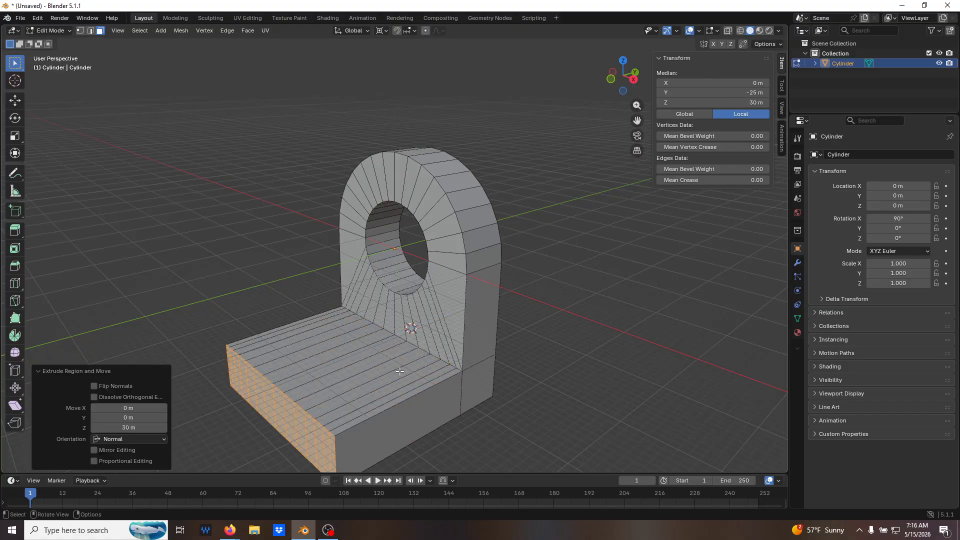
click(636, 396)
Select the full column of base vertices nearest the hole's right edge, through the mesh, and set its median local X to 10 m.
middle_drag(593, 368, 617, 377)
scroll(617, 377, up, 1)
middle_drag(470, 378, 450, 381)
middle_drag(454, 370, 454, 371)
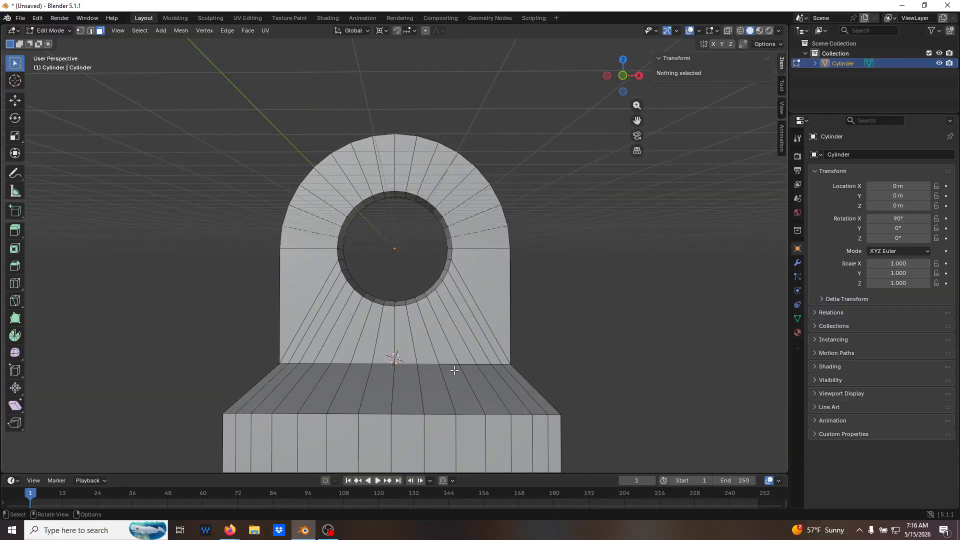
key(1)
key(KP_1)
key(alt+z)
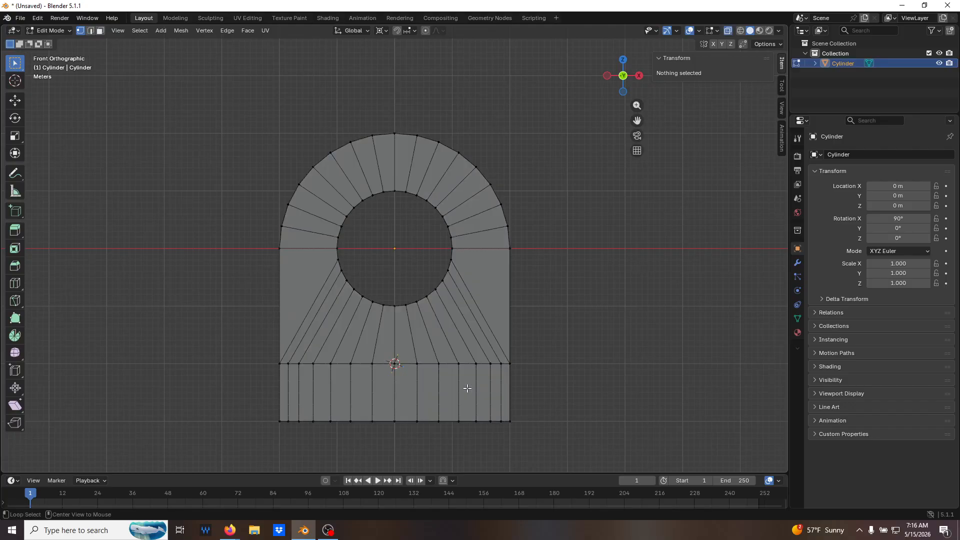
drag(469, 354, 481, 445)
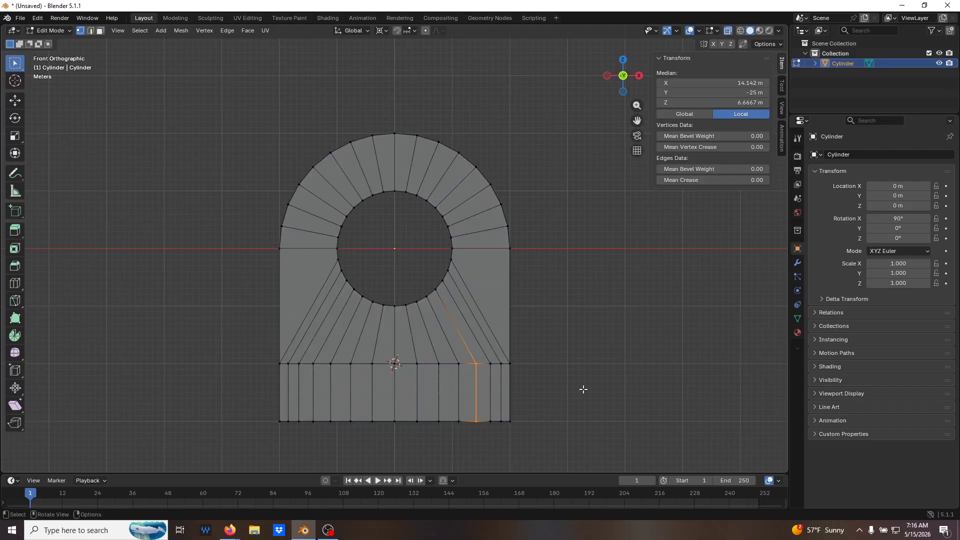
click(641, 322)
drag(449, 355, 460, 435)
middle_drag(567, 323, 504, 316)
middle_drag(618, 256, 680, 225)
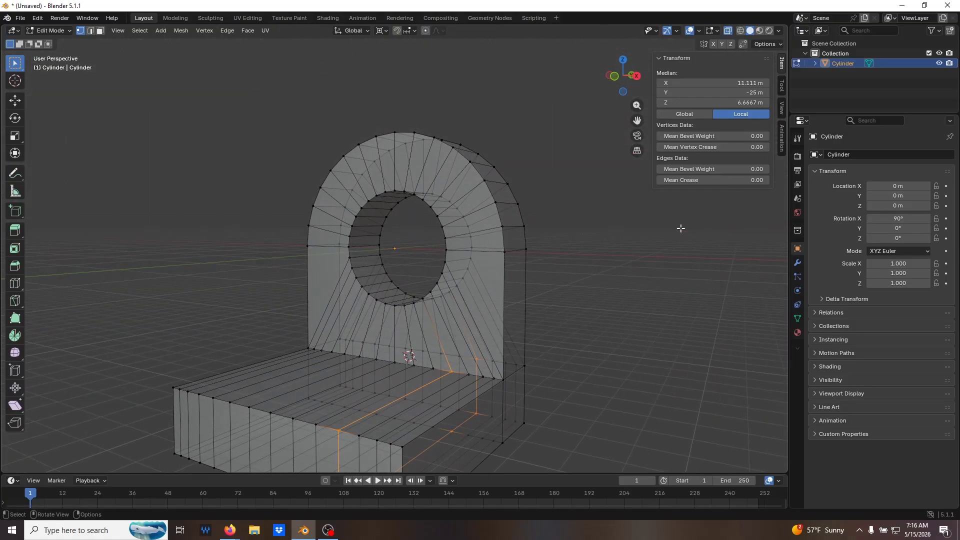
click(745, 83)
text(10)
key(Return)
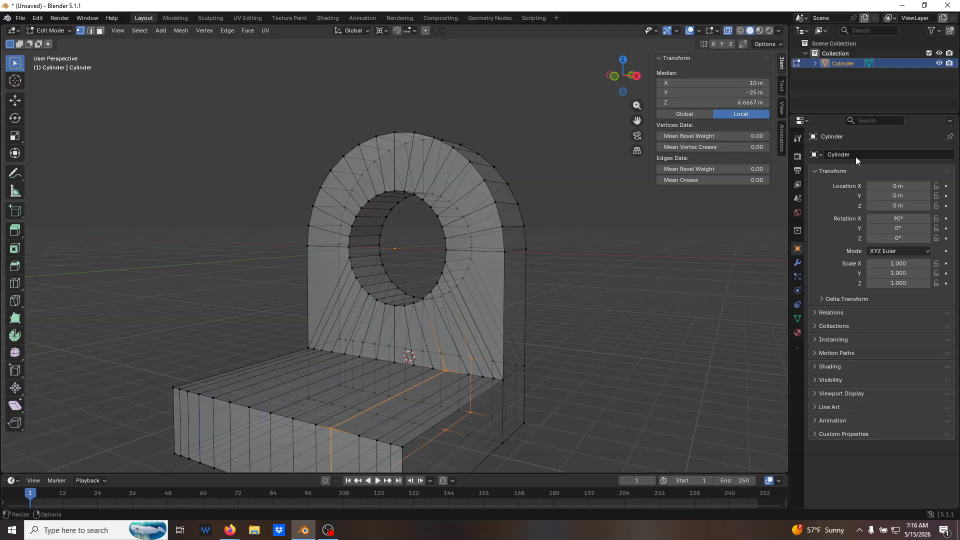
click(722, 346)
Select the full column of base vertices nearest the hole's left edge and set its median local X to -10 m.
key(KP_1)
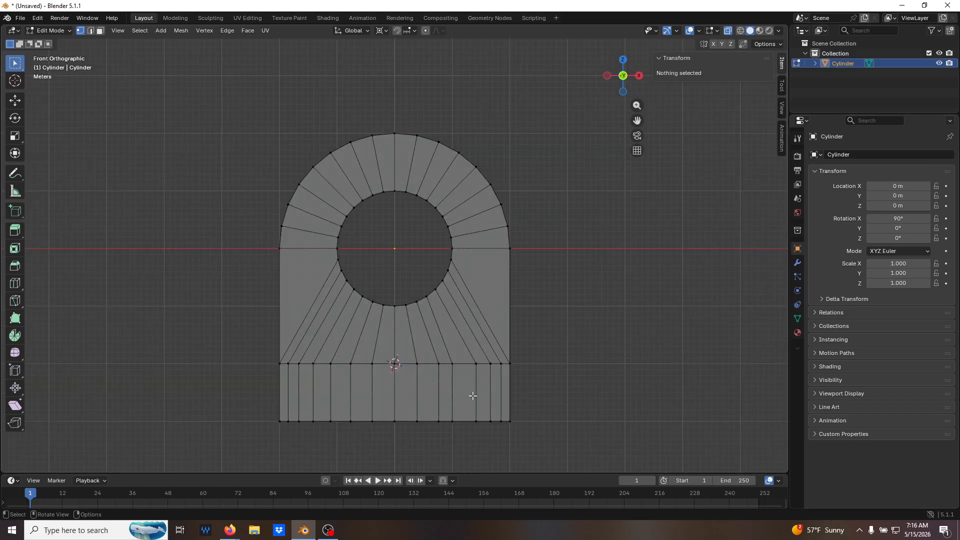
alt+click(330, 415)
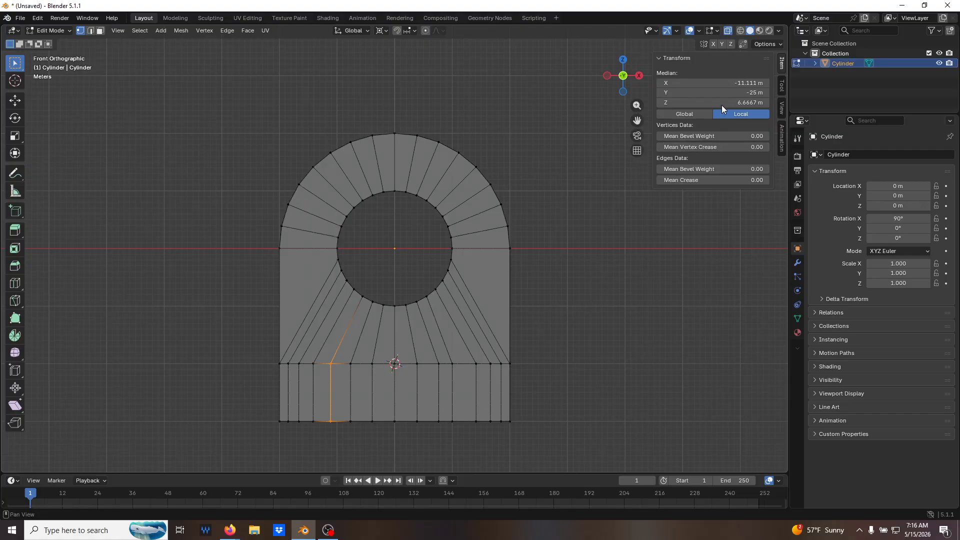
click(725, 86)
text(-10)
key(Return)
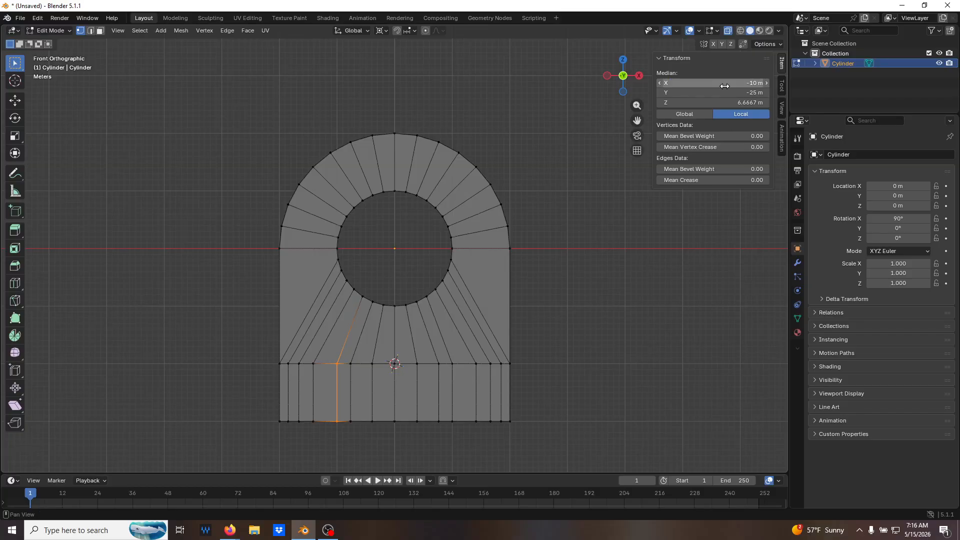
click(594, 310)
Add two evenly spaced loop cuts across the base's 30 m length, parallel to the upright plate, without sliding them.
middle_drag(594, 310, 488, 362)
key(Tab)
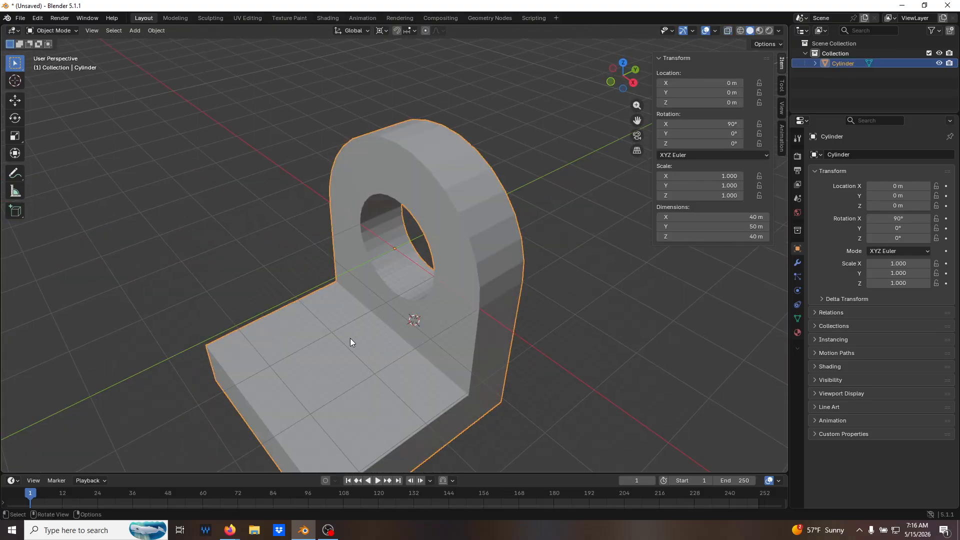
key(Tab)
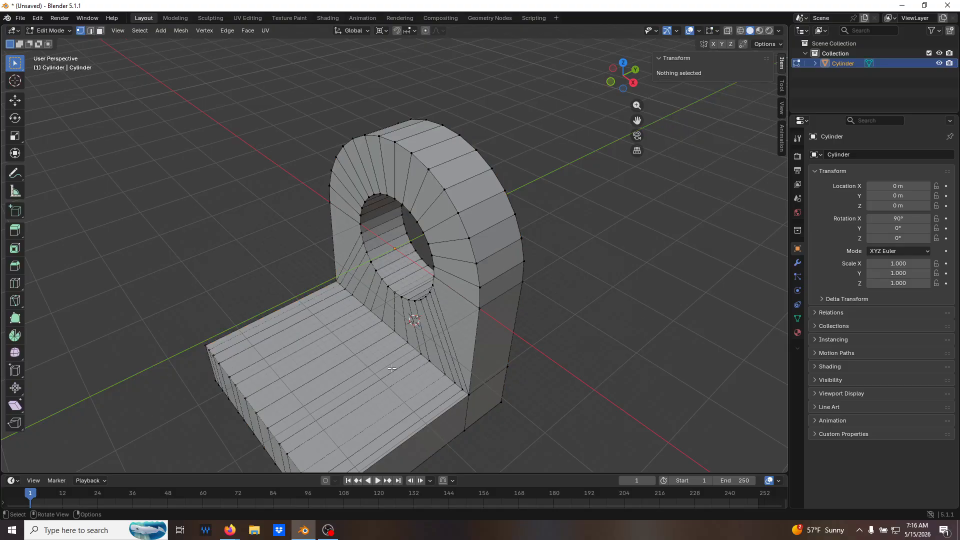
middle_drag(392, 365, 365, 406)
scroll(369, 367, down, 2)
key(2)
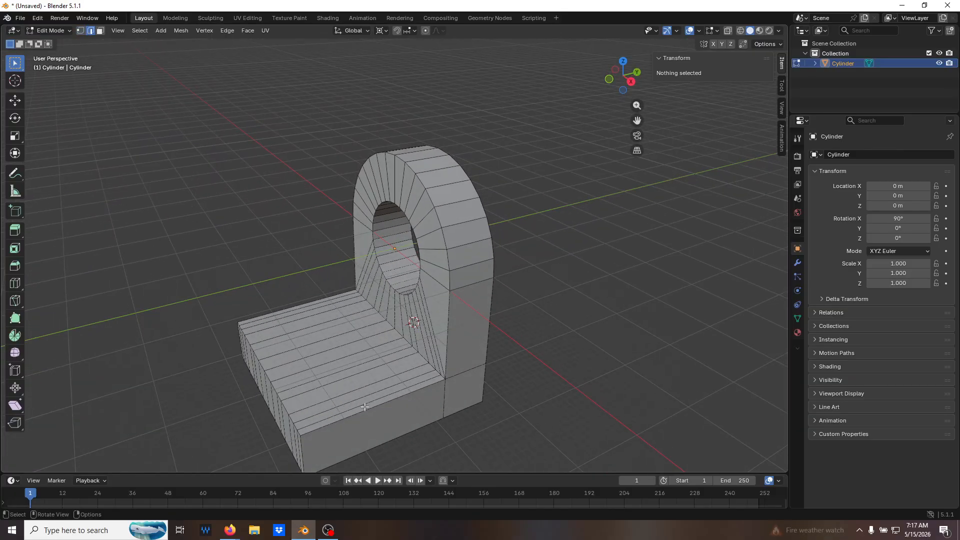
key(ctrl)
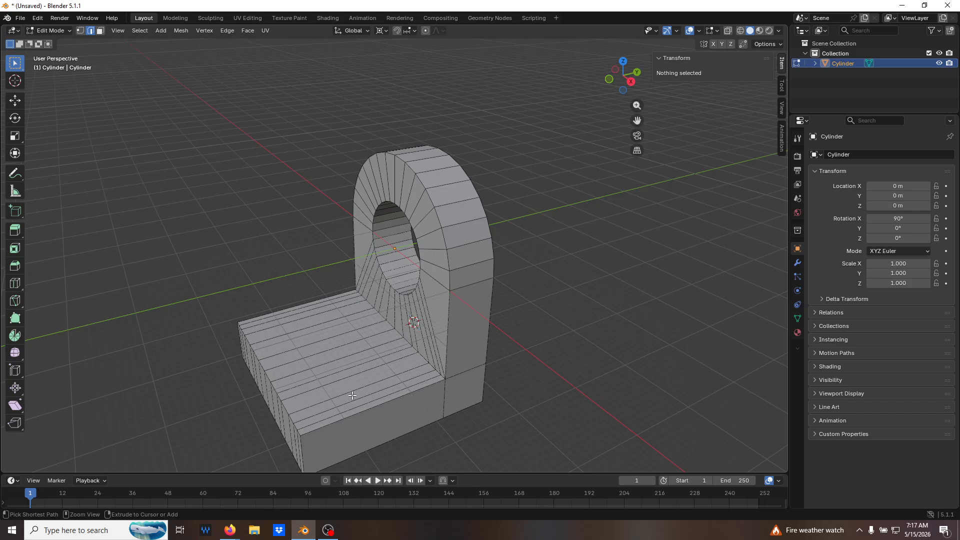
key(ctrl+r)
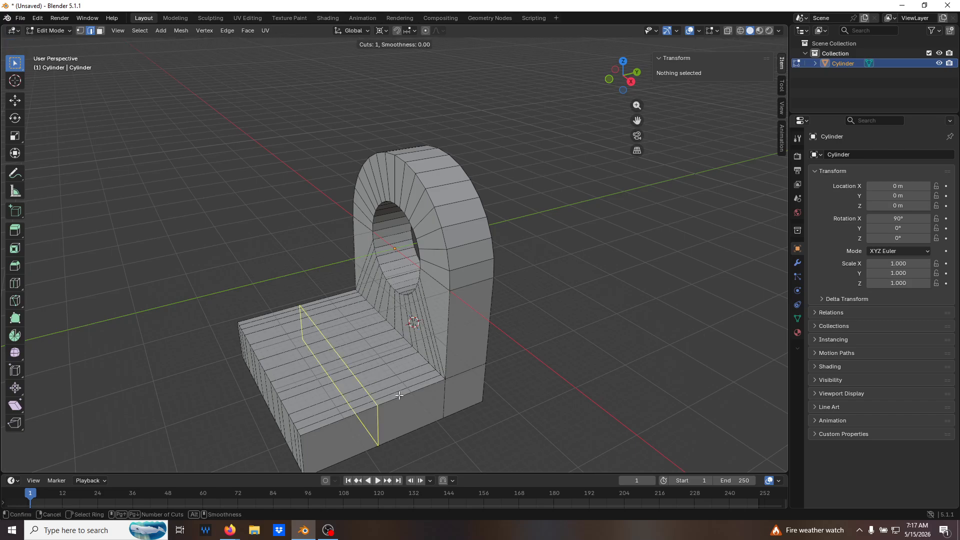
scroll(404, 388, up, 1)
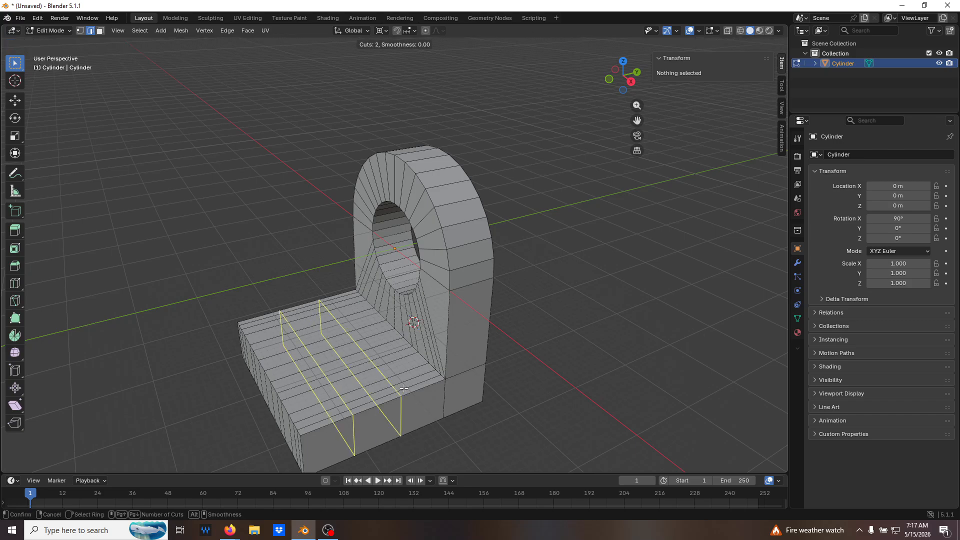
click(375, 398)
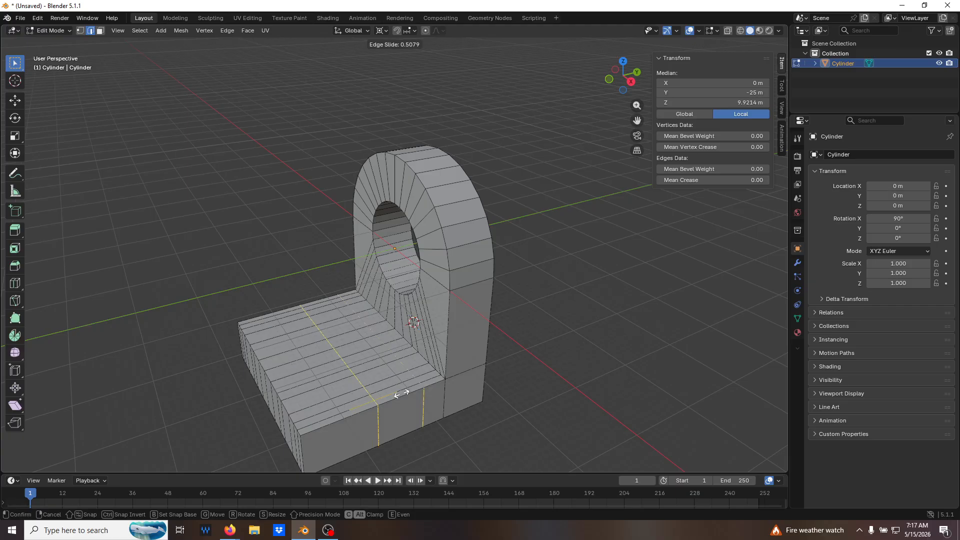
right_click(370, 394)
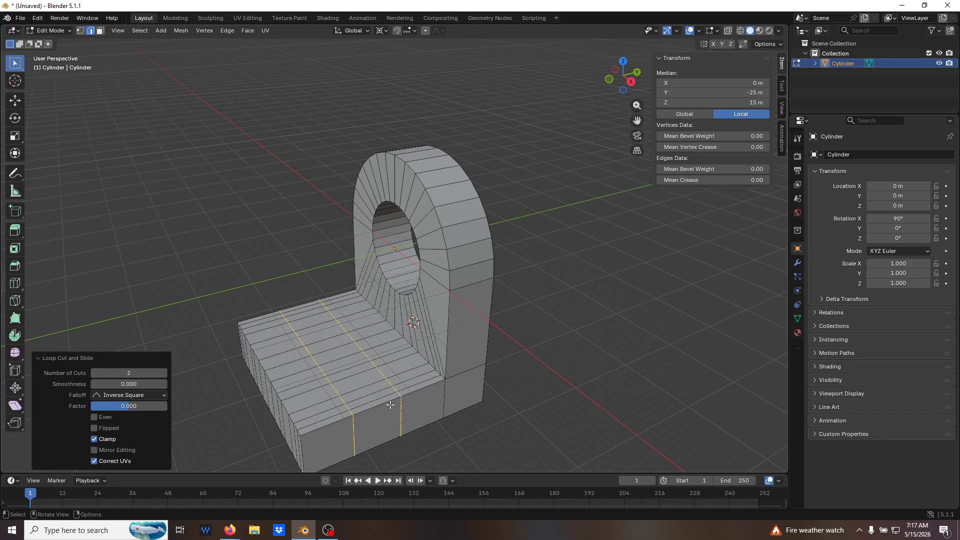
click(537, 421)
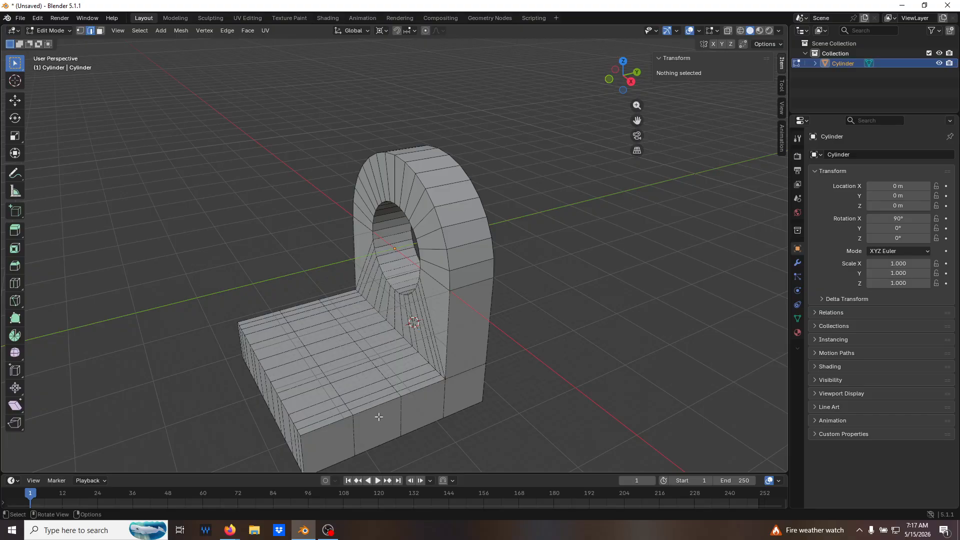
From the top view, check the coordinates of the loop-cut vertices along the base's right edge.
middle_drag(372, 365, 492, 381)
key(KP_7)
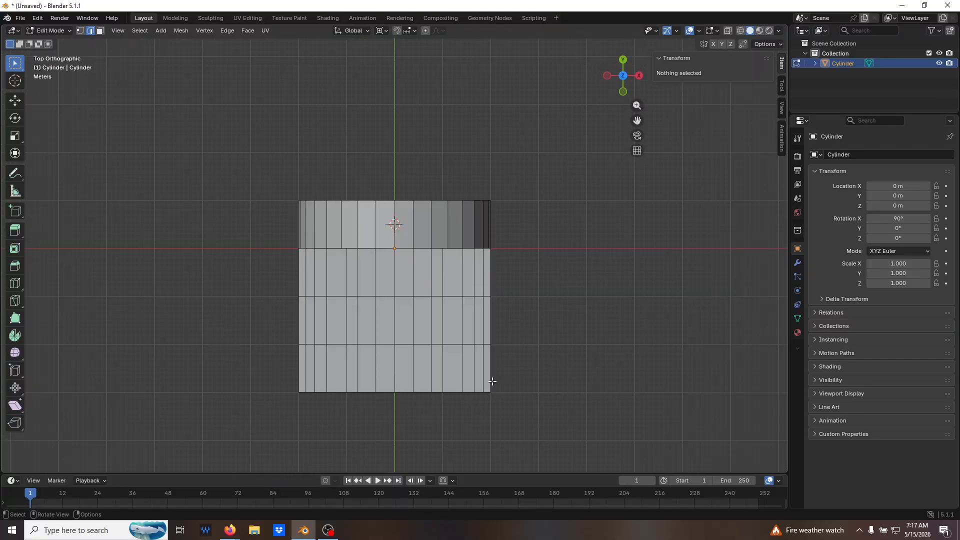
key(1)
click(492, 298)
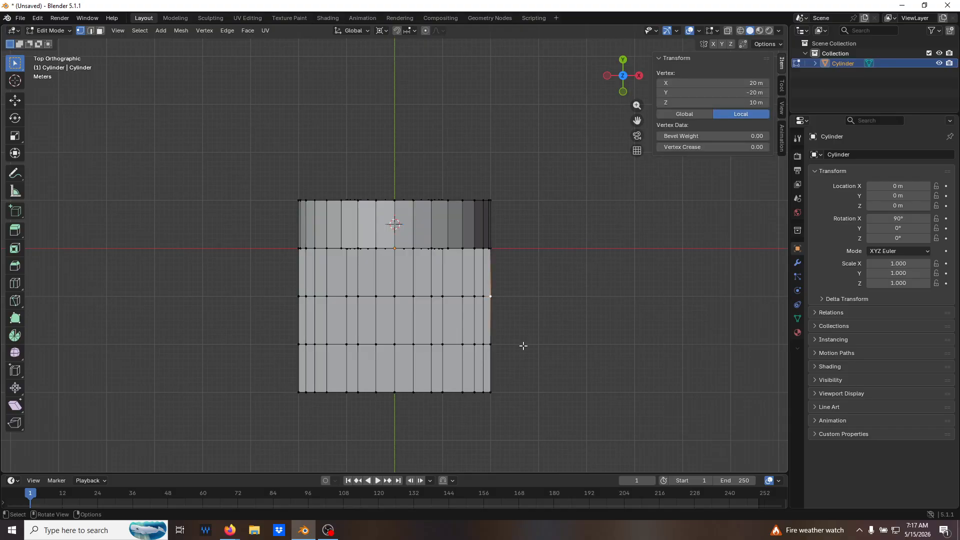
click(492, 345)
click(494, 294)
click(481, 298)
click(481, 346)
click(475, 347)
Check the coordinates of individual vertices across the base's top surface and front edge in perspective.
middle_drag(508, 352, 483, 332)
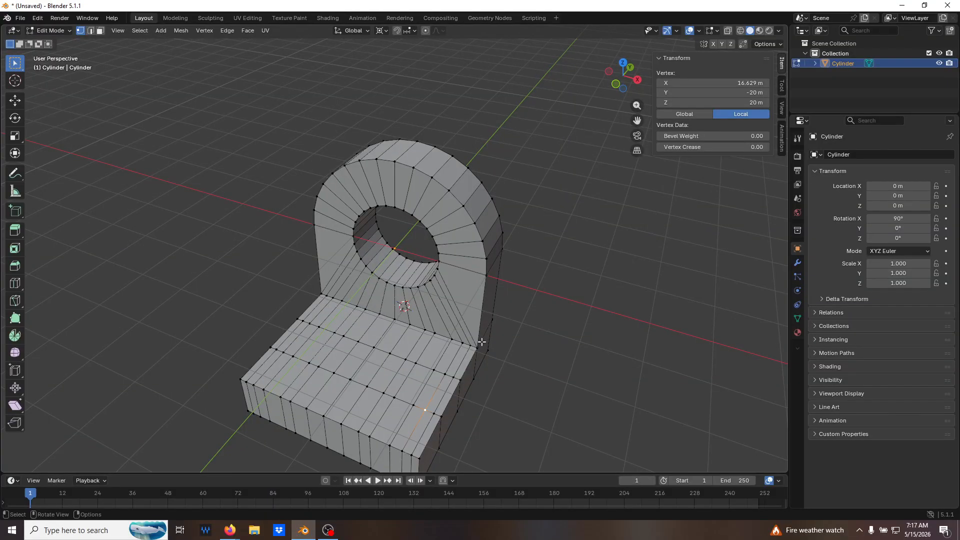
click(435, 369)
click(412, 405)
click(393, 397)
click(391, 443)
middle_drag(438, 429, 411, 383)
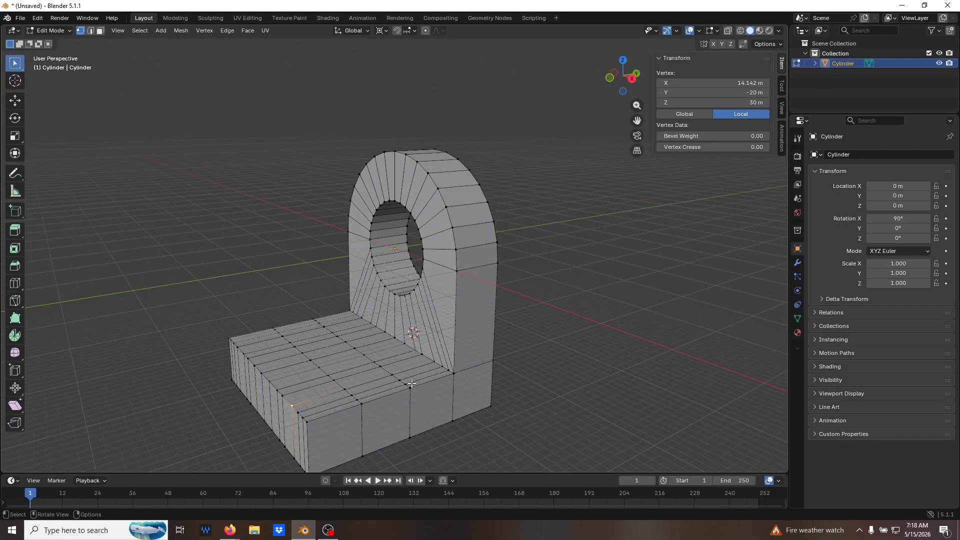
click(400, 376)
click(345, 388)
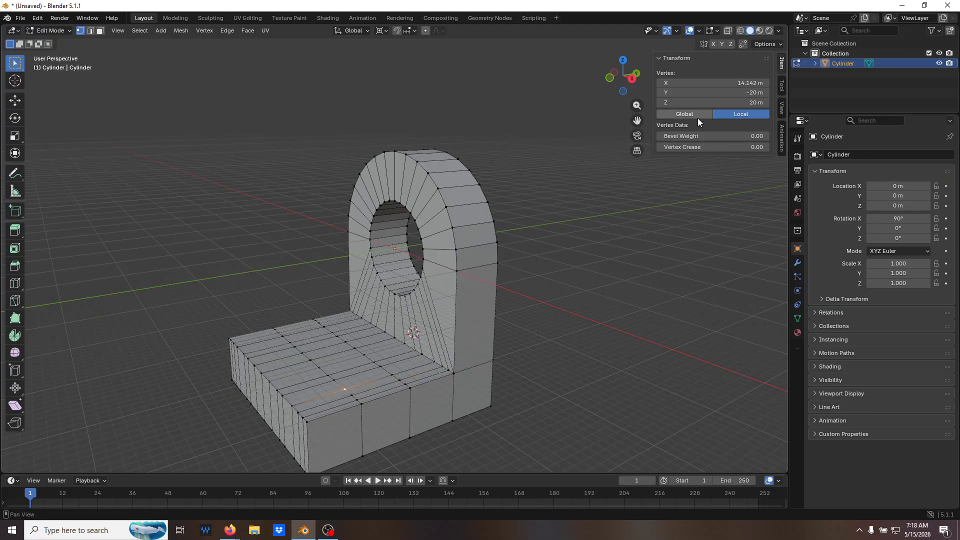
Compare the global and local coordinates of the two loop-cut vertices in the same row on the base's top surface.
click(697, 115)
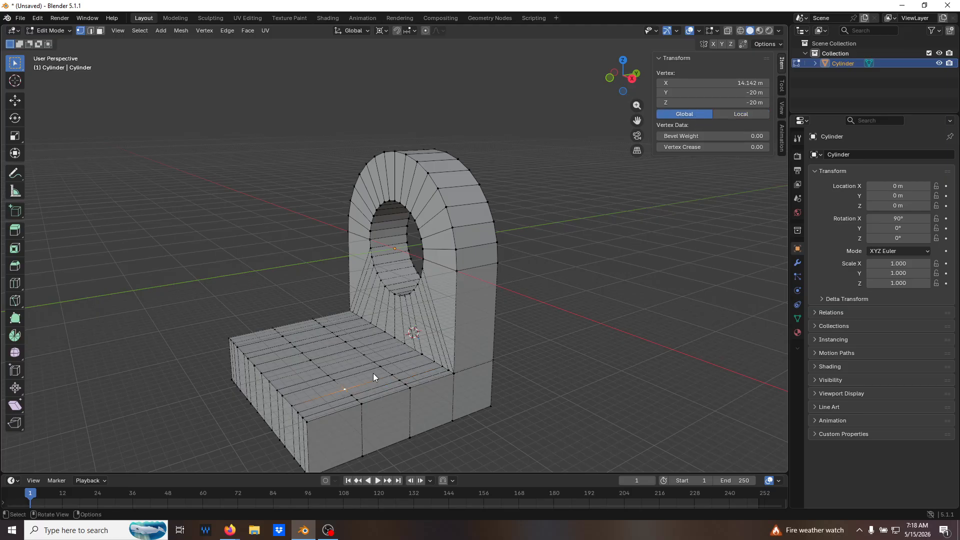
click(393, 375)
click(741, 115)
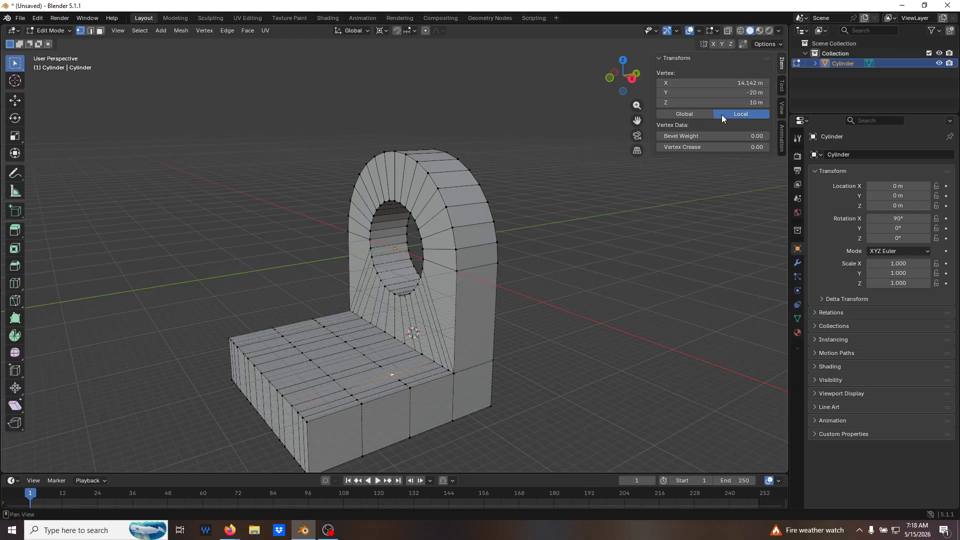
click(343, 389)
click(392, 375)
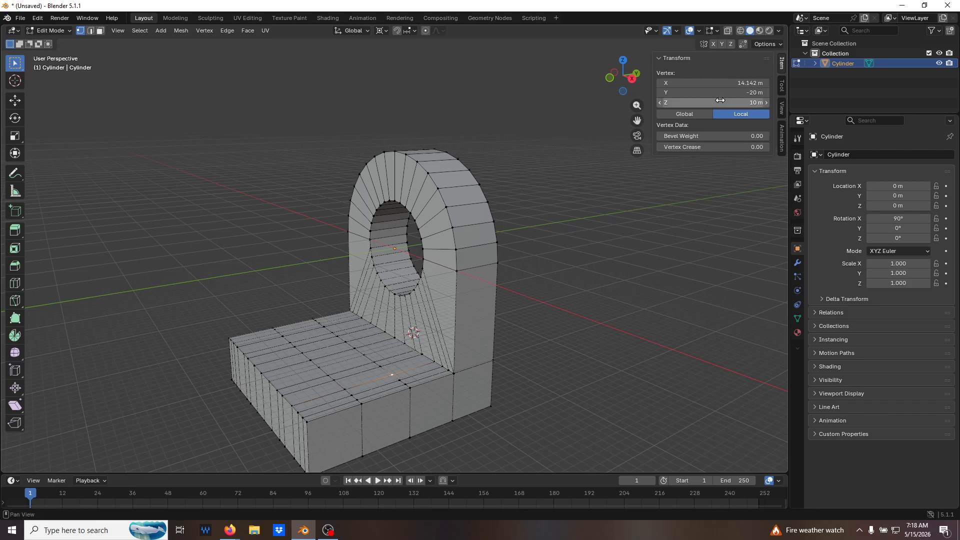
click(694, 115)
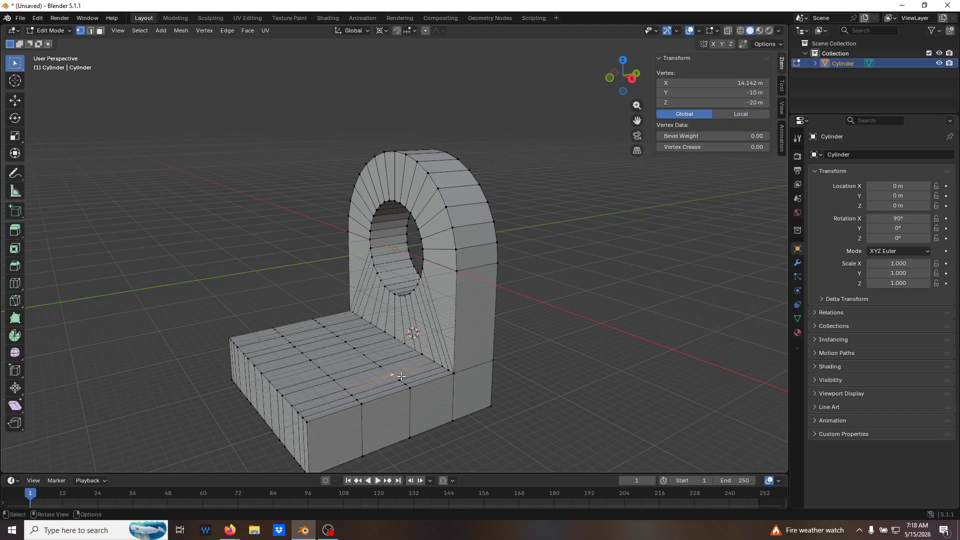
click(342, 392)
middle_drag(572, 304, 644, 365)
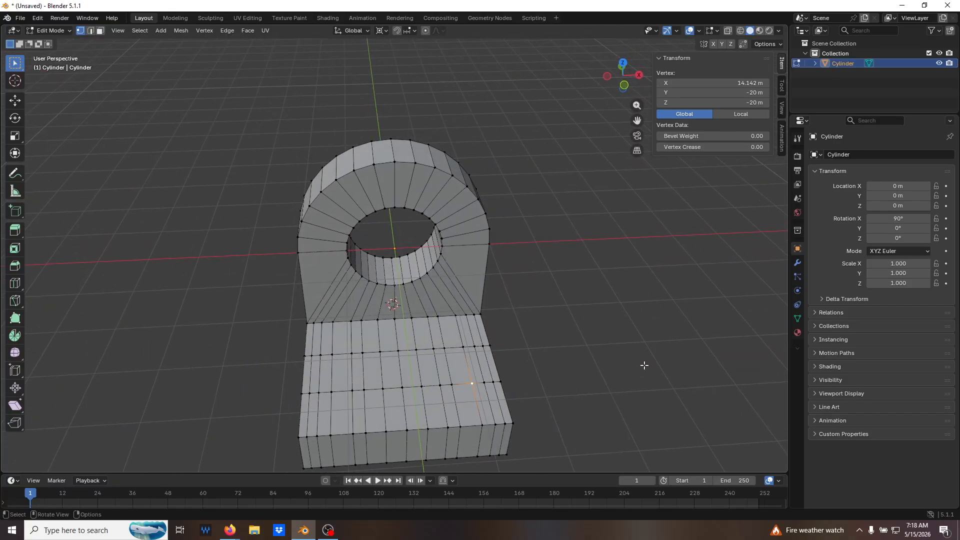
From the top view with X-ray on, check the positions of the cut-out's two front corner vertices.
key(KP_7)
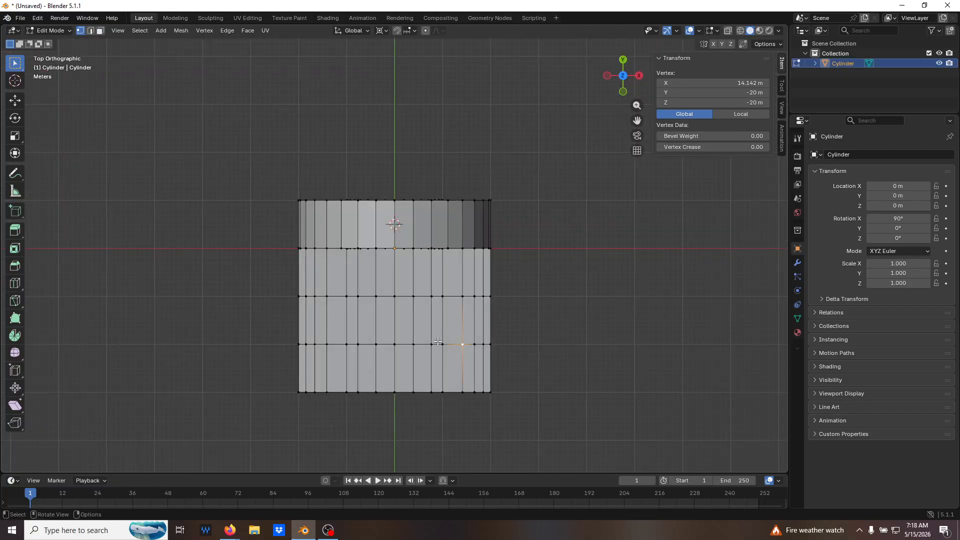
key(3)
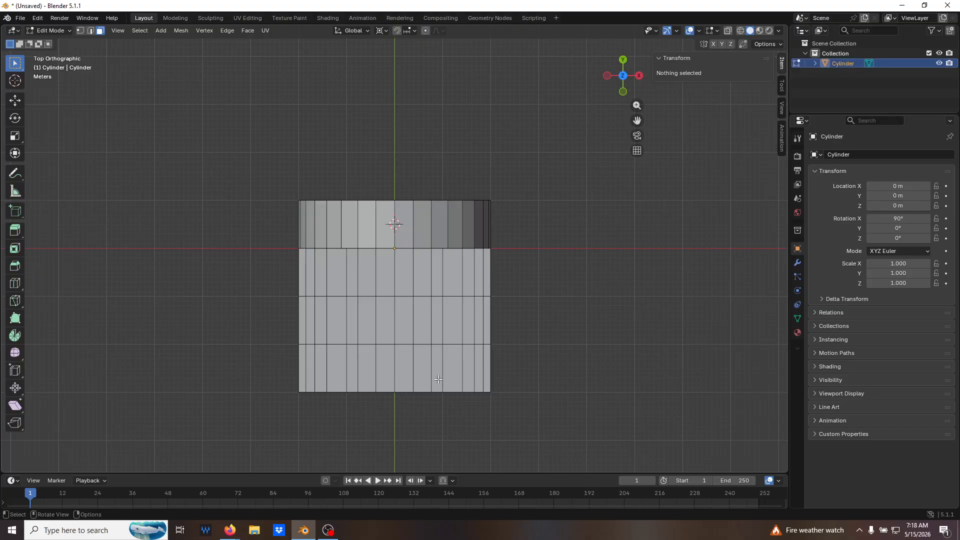
key(alt+z)
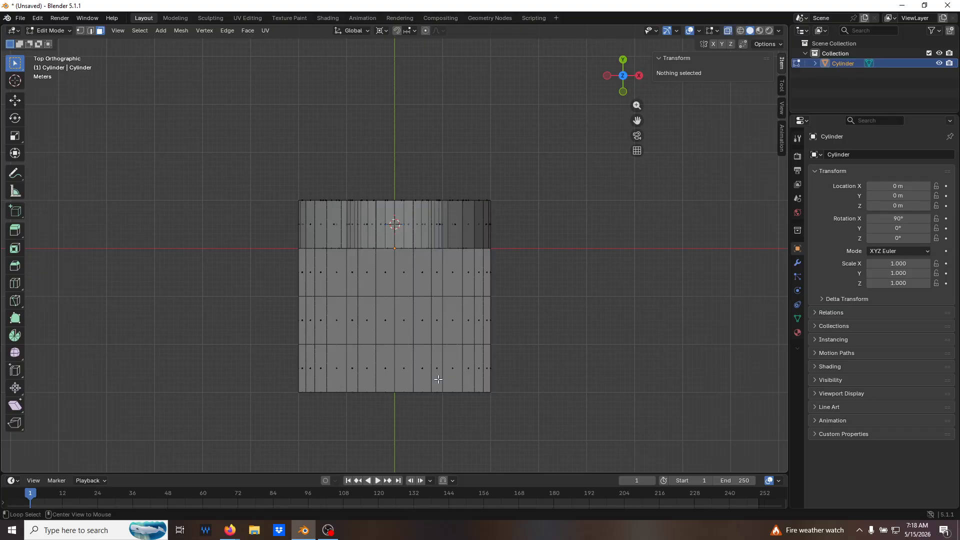
key(1)
click(443, 350)
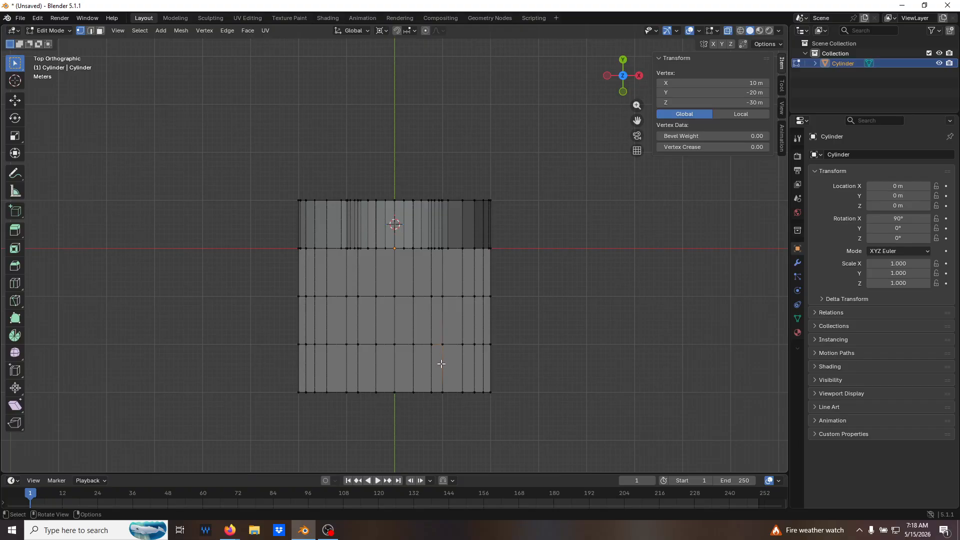
click(347, 344)
Select the top and bottom faces between the two loop cuts, from X -10 to 10 m, and delete them for the cut-out.
key(3)
key(c)
drag(366, 321, 435, 320)
right_click(523, 330)
middle_drag(525, 330, 509, 271)
key(x)
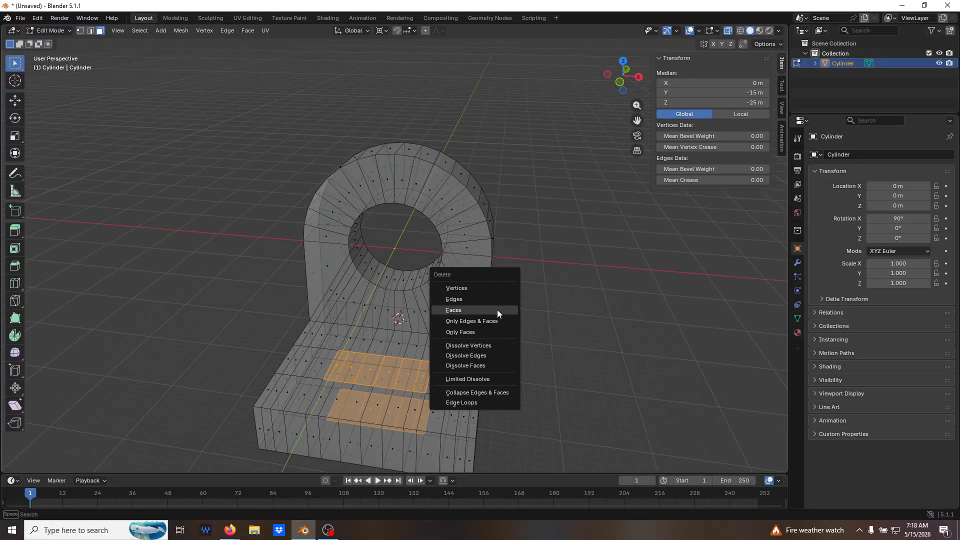
click(497, 310)
key(alt+z)
Select the upper and lower edge loops of the base opening and bridge them to form the cut-out's inner walls.
middle_drag(556, 330, 506, 353)
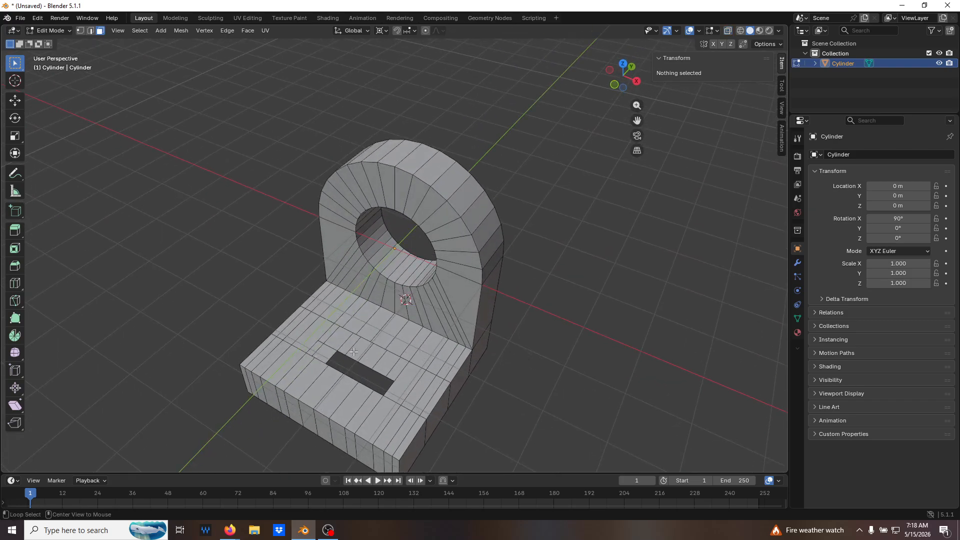
key(2)
alt+click(363, 338)
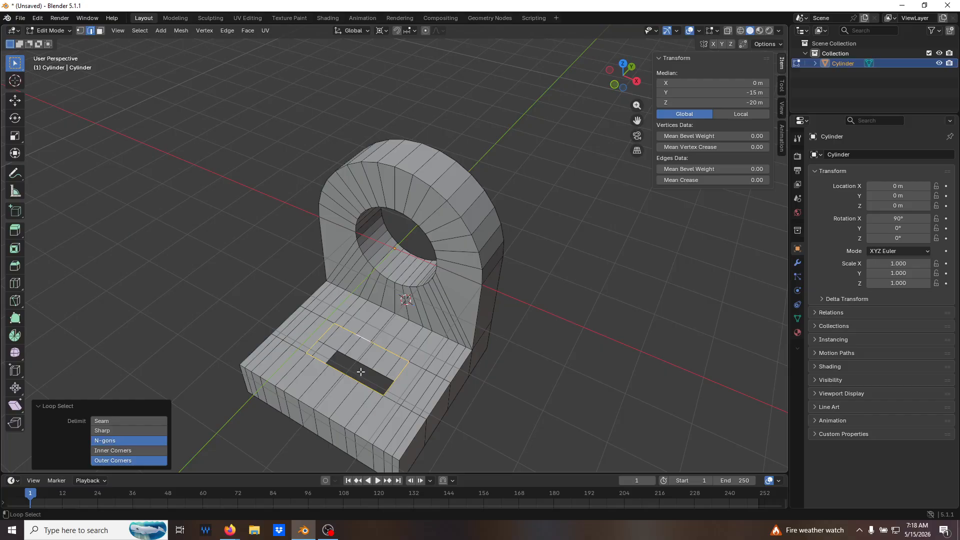
alt+click(351, 358)
middle_drag(523, 380, 485, 344)
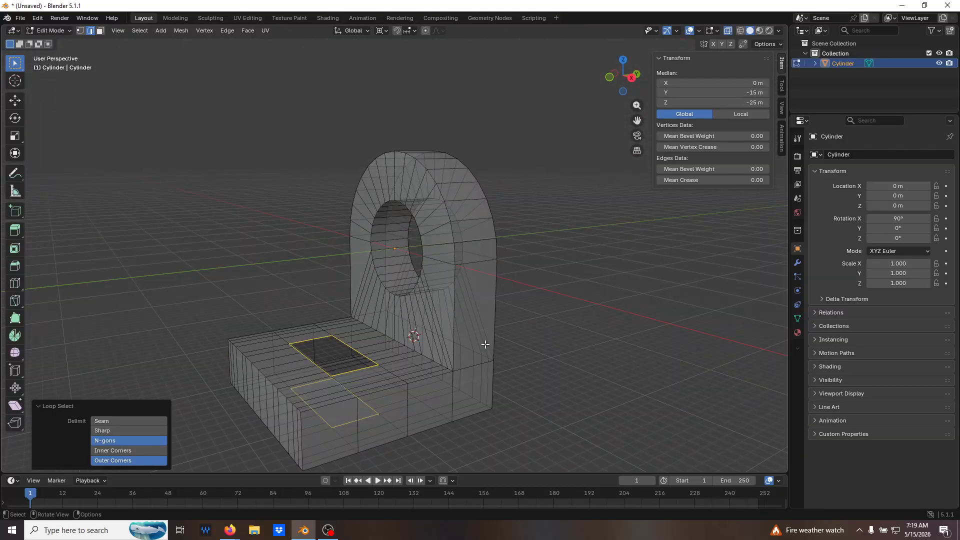
key(ctrl+e)
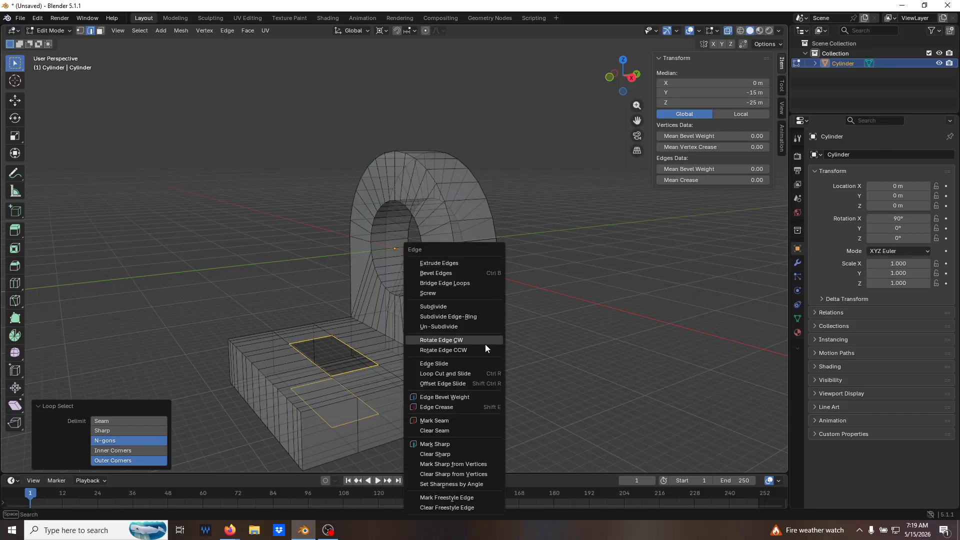
click(482, 283)
middle_drag(522, 370, 557, 377)
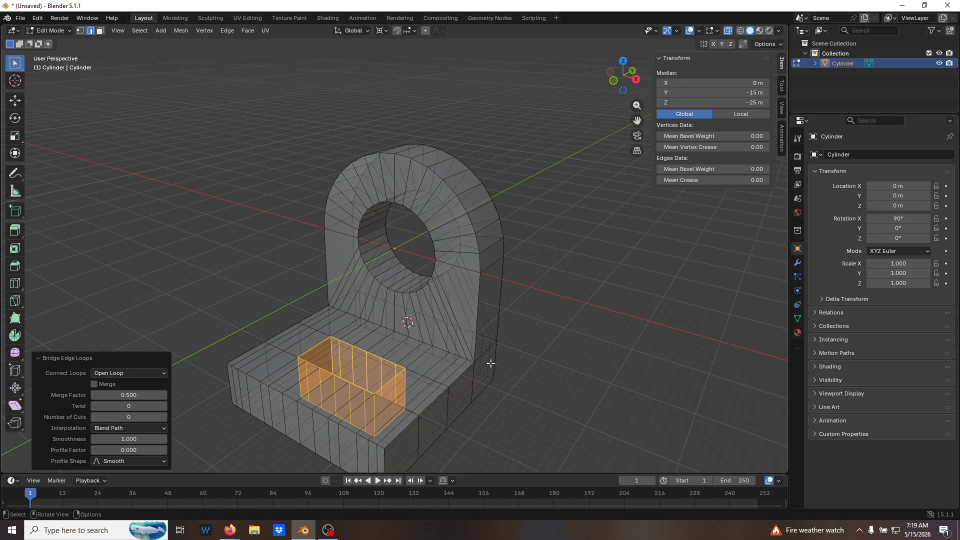
Clear the selection and inspect the bracket and its rectangular cut-out from several angles.
middle_drag(378, 396, 590, 352)
click(546, 395)
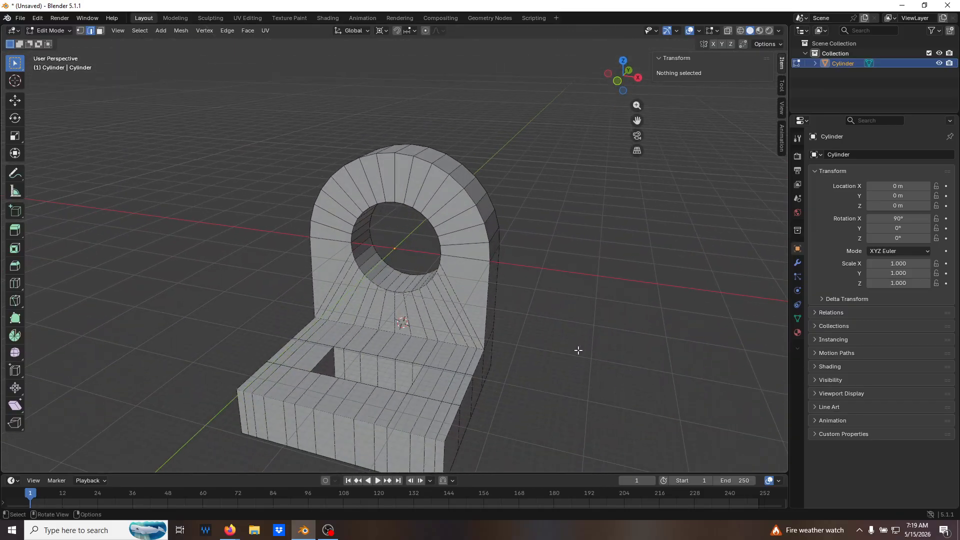
middle_drag(524, 315, 446, 308)
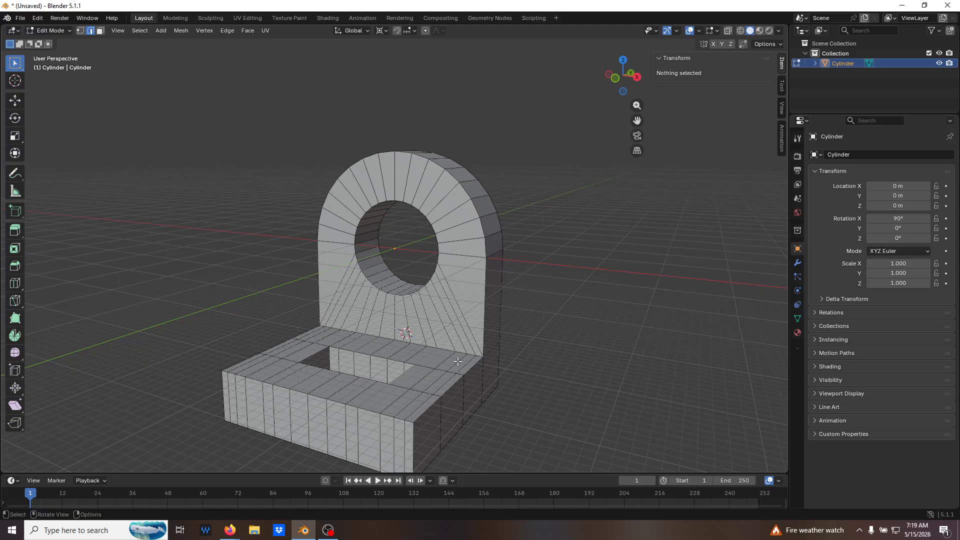
scroll(458, 320, down, 1)
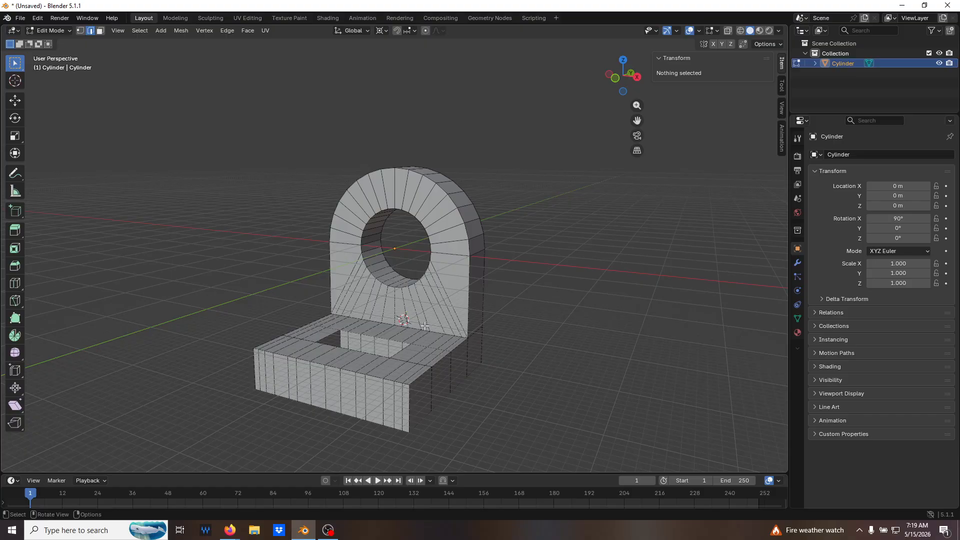
middle_drag(452, 295, 439, 275)
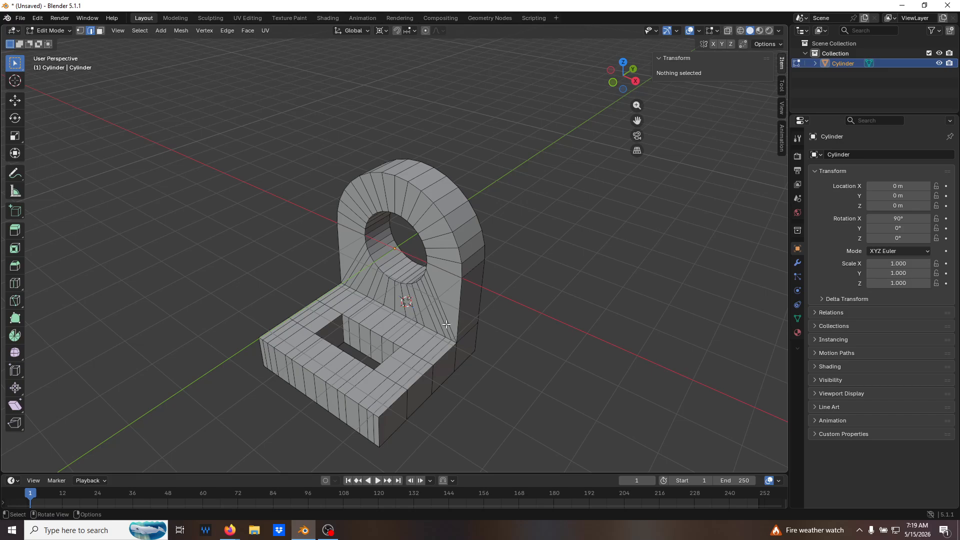
middle_drag(428, 327, 439, 303)
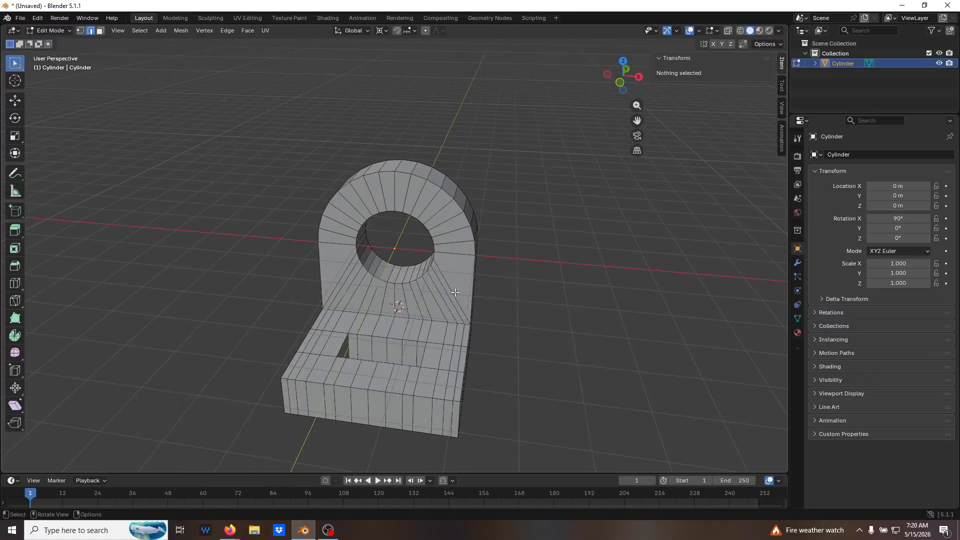
mouse_move(416, 291)
middle_down()
mouse_move(405, 300)
mouse_move(416, 298)
middle_up()
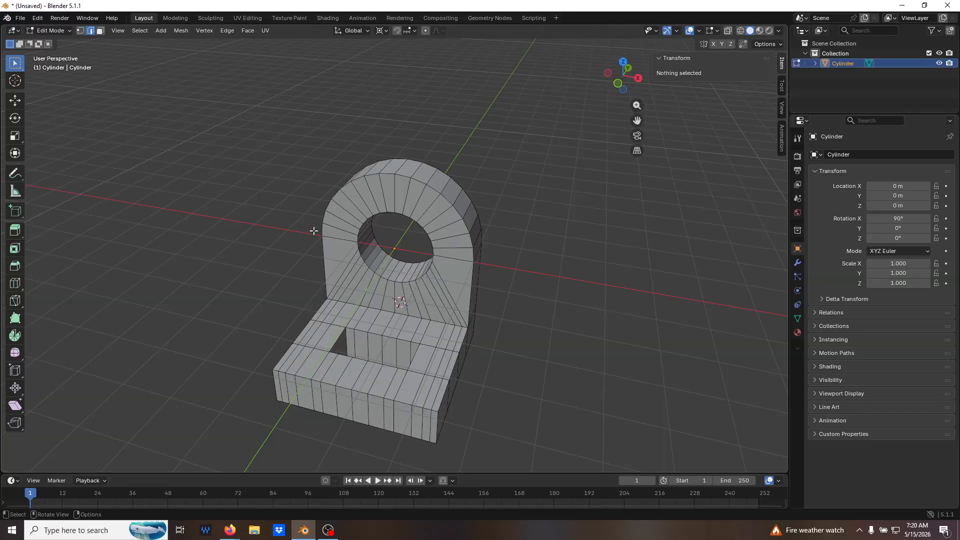
Save the model as Part03-1 in the Desktop folder.
click(19, 18)
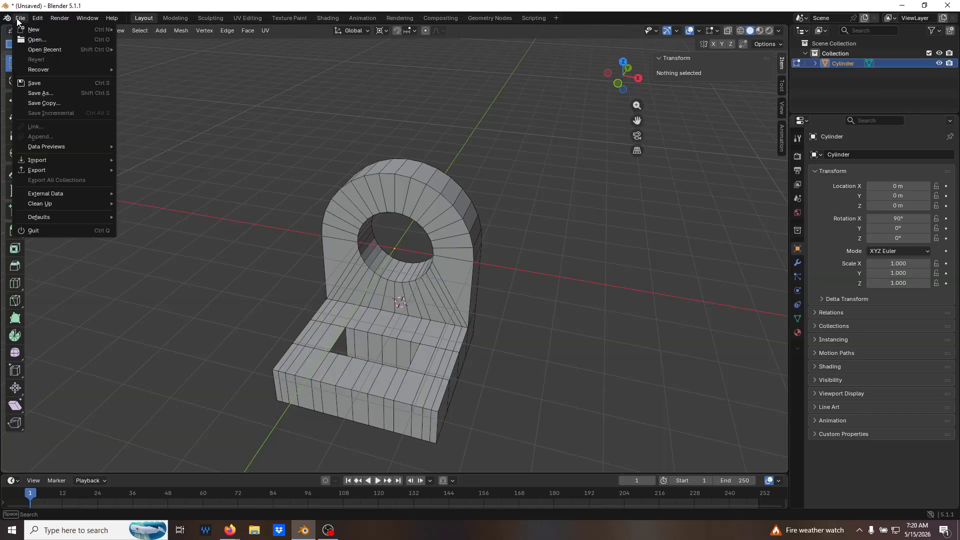
click(66, 93)
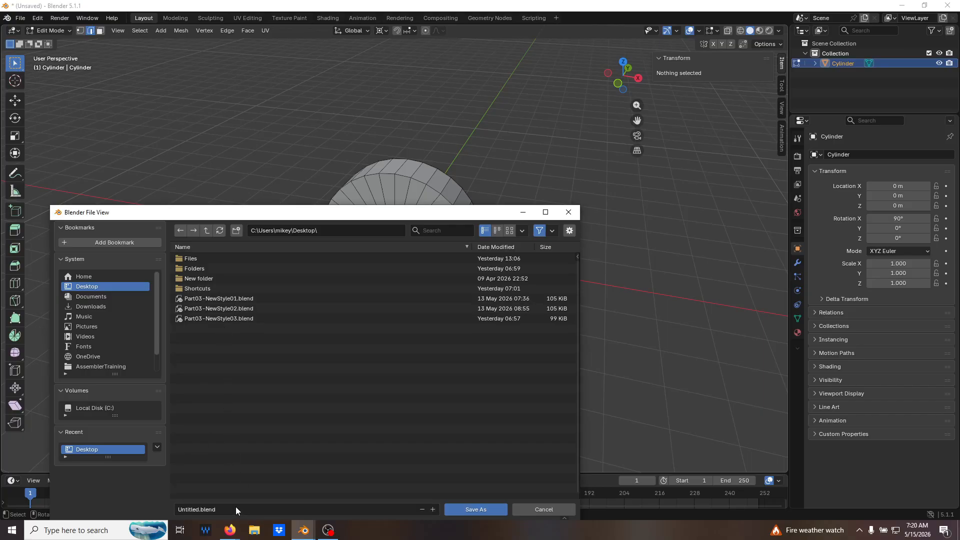
click(236, 508)
text(Pa)
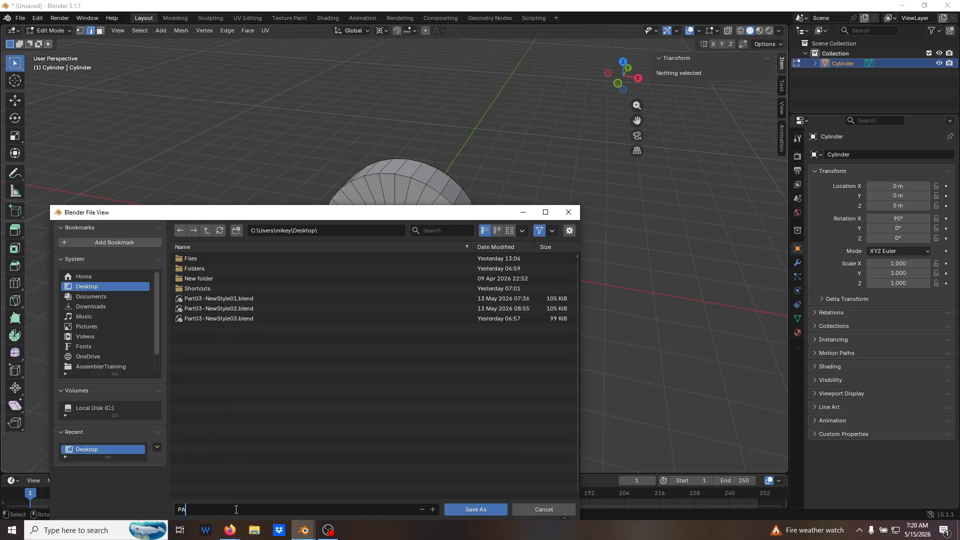
text(rt01)
text(-1)
key(BackSpace)
key(BackSpace)
key(BackSpace)
text(3-1)
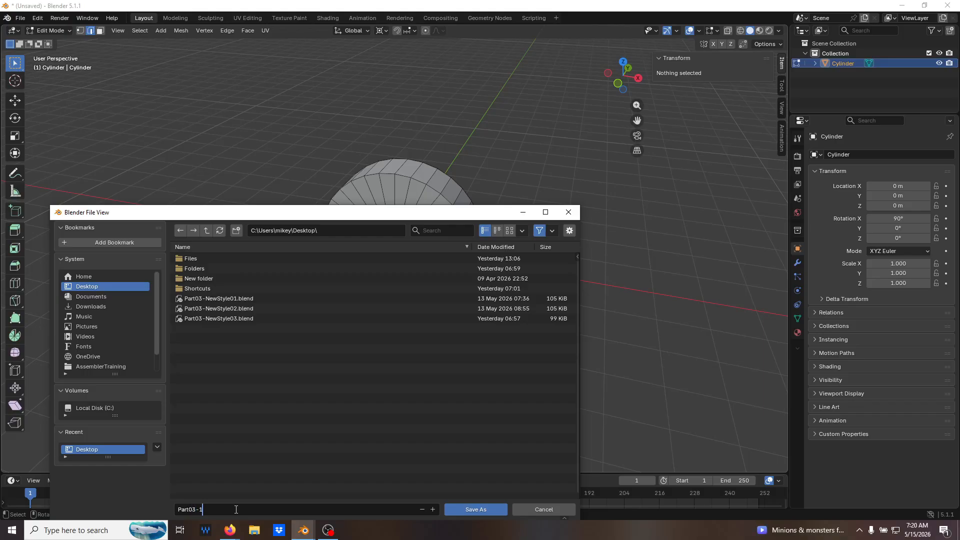
drag(458, 213, 463, 172)
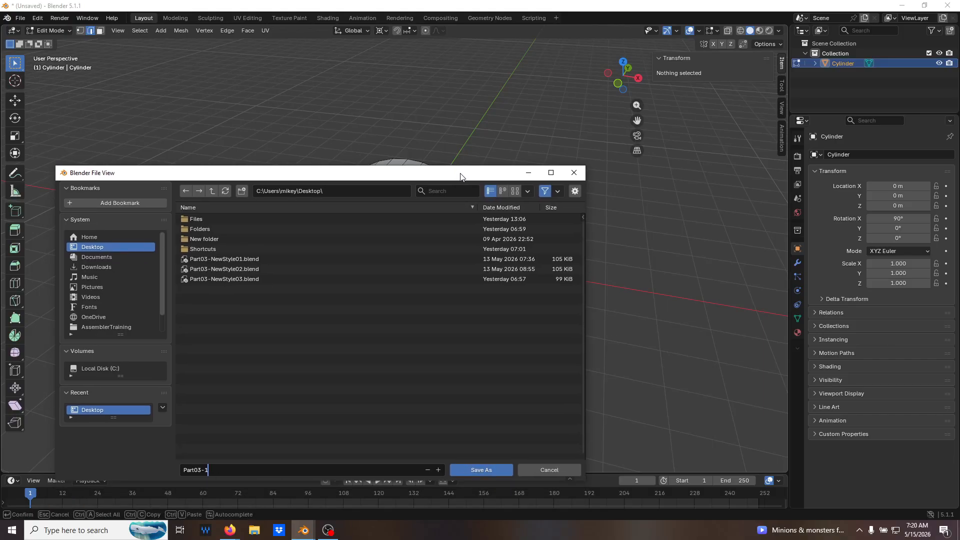
click(492, 469)
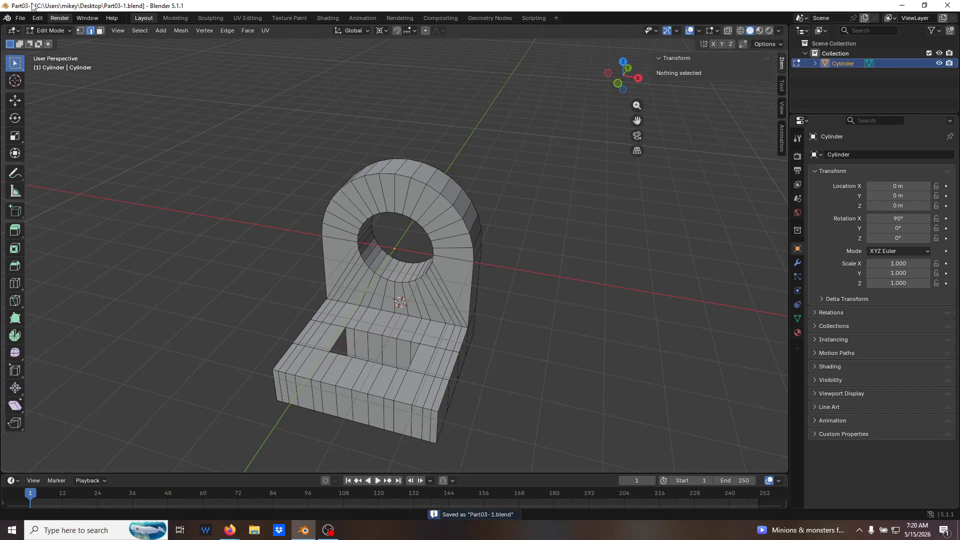
Start a new General file and delete all of its default objects.
key(ctrl+n)
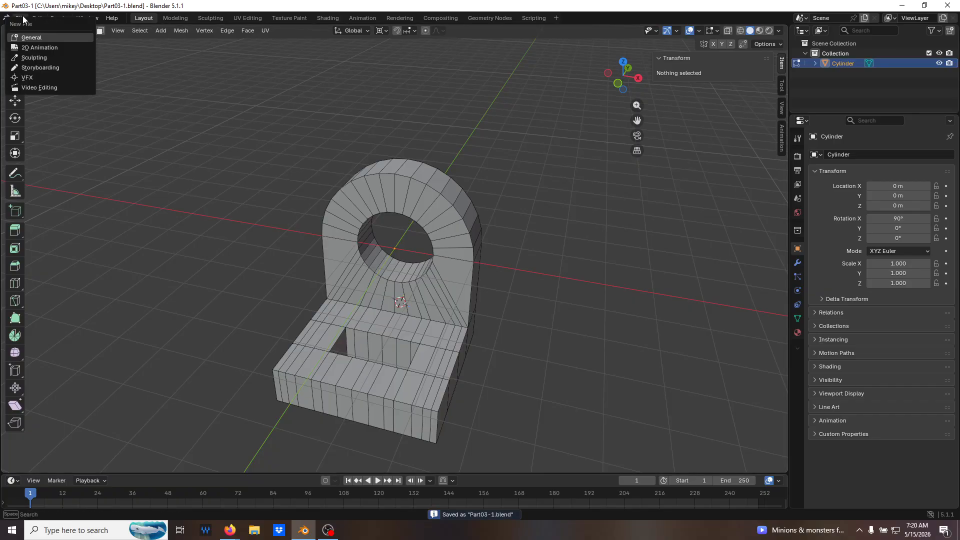
click(27, 36)
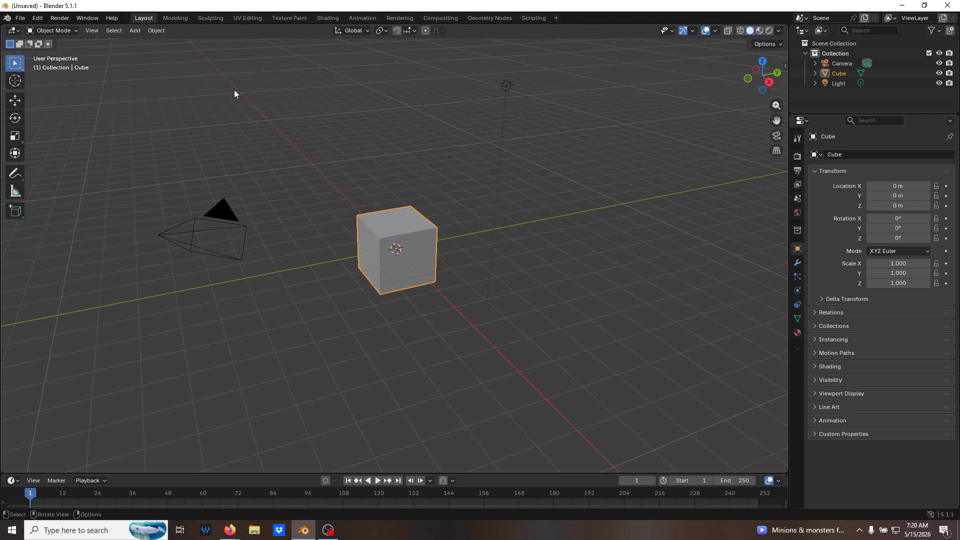
middle_drag(368, 247, 410, 250)
key(a)
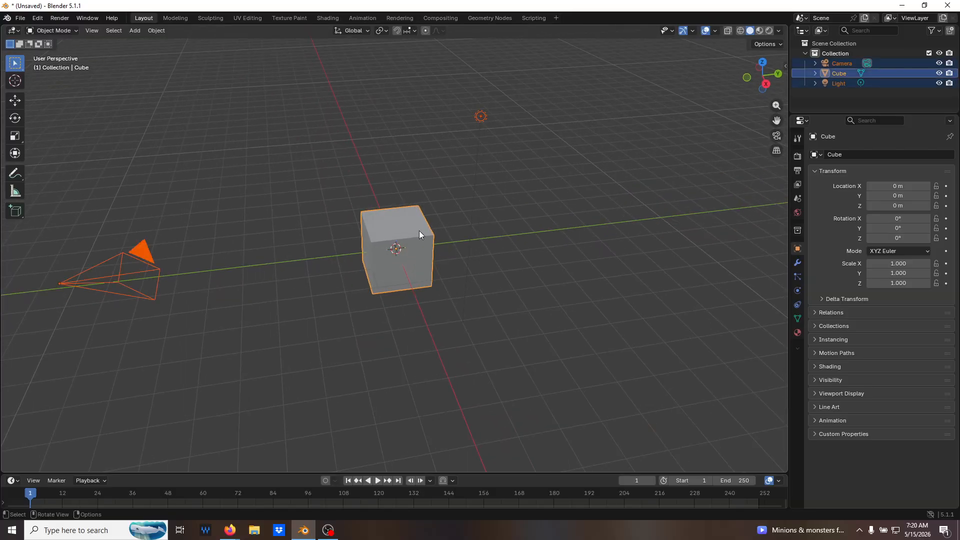
key(x)
click(419, 229)
middle_drag(420, 232, 437, 255)
Add a cylinder mesh and set its X rotation to 90°.
key(shift+a)
mouse_move(436, 250)
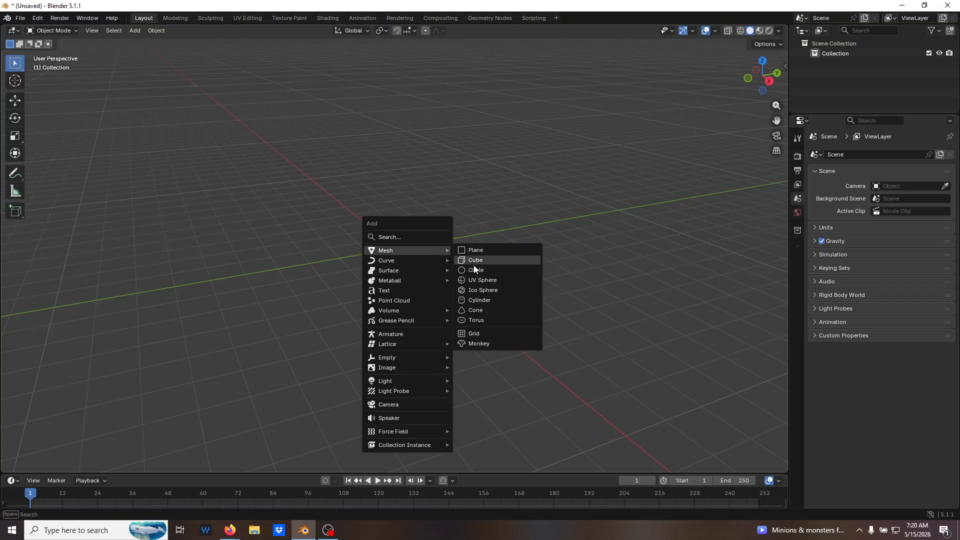
click(491, 301)
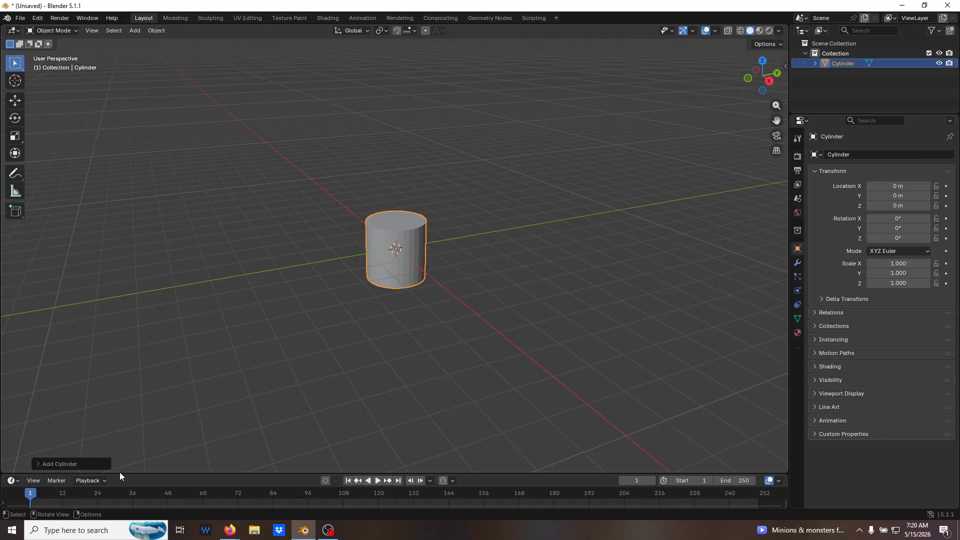
click(72, 463)
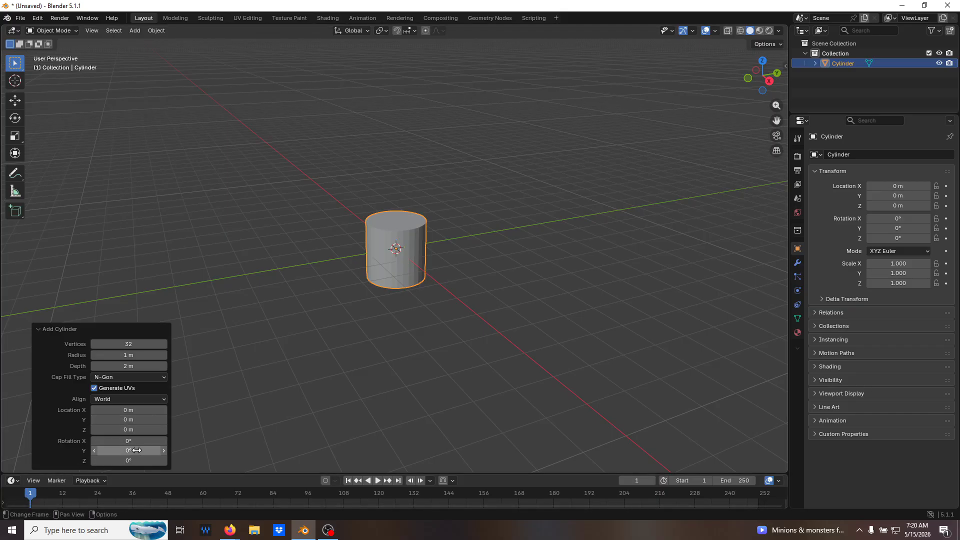
click(141, 438)
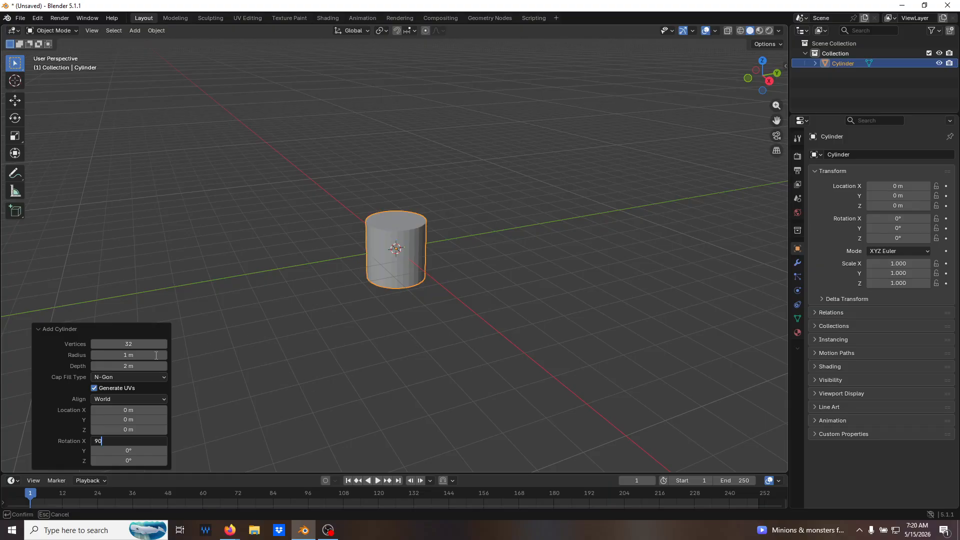
key(Return)
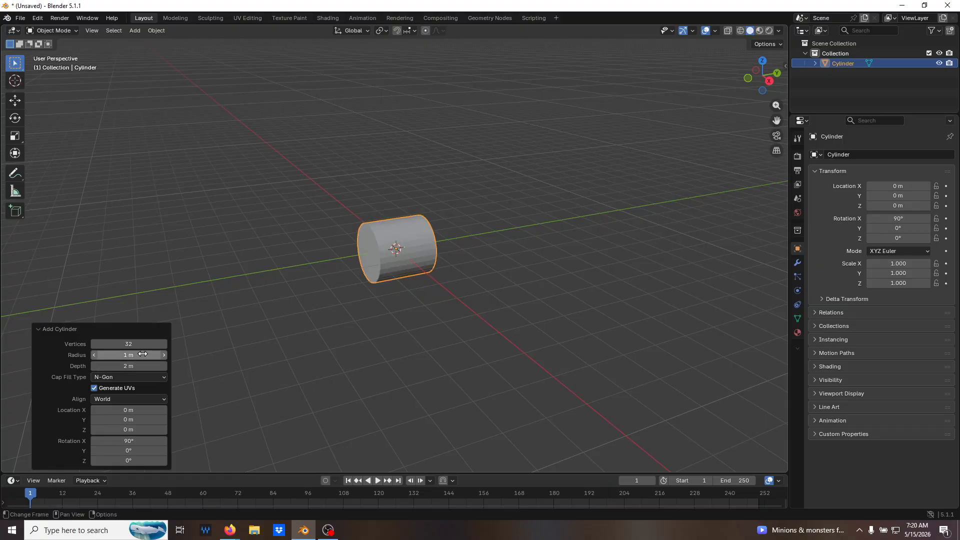
Set the new cylinder's radius to 10 m and its depth to 10 m.
click(150, 355)
text(10)
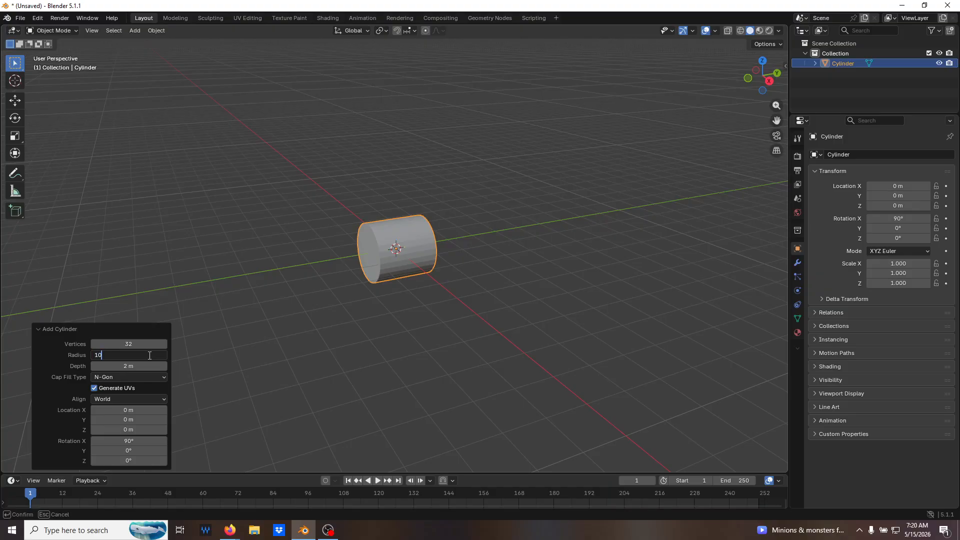
key(Return)
click(153, 367)
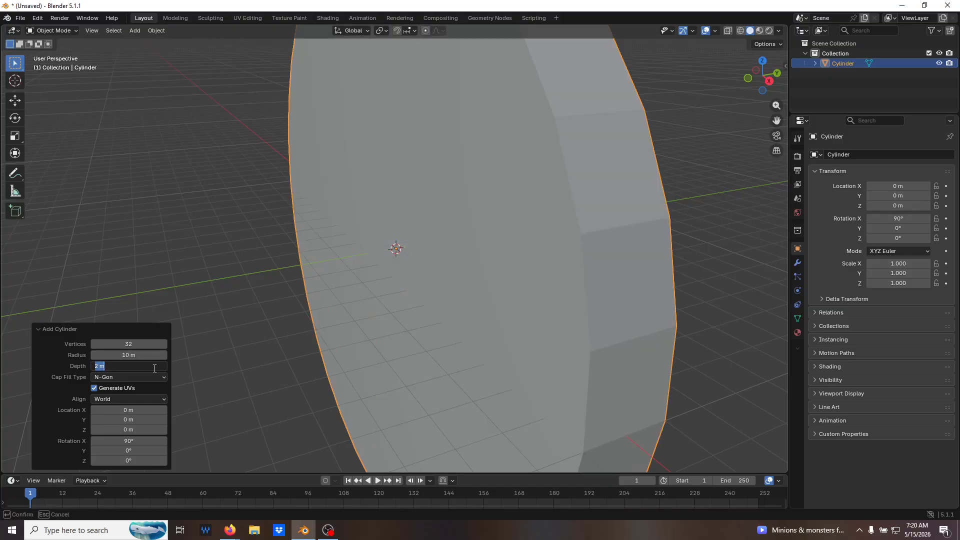
text(10)
key(Return)
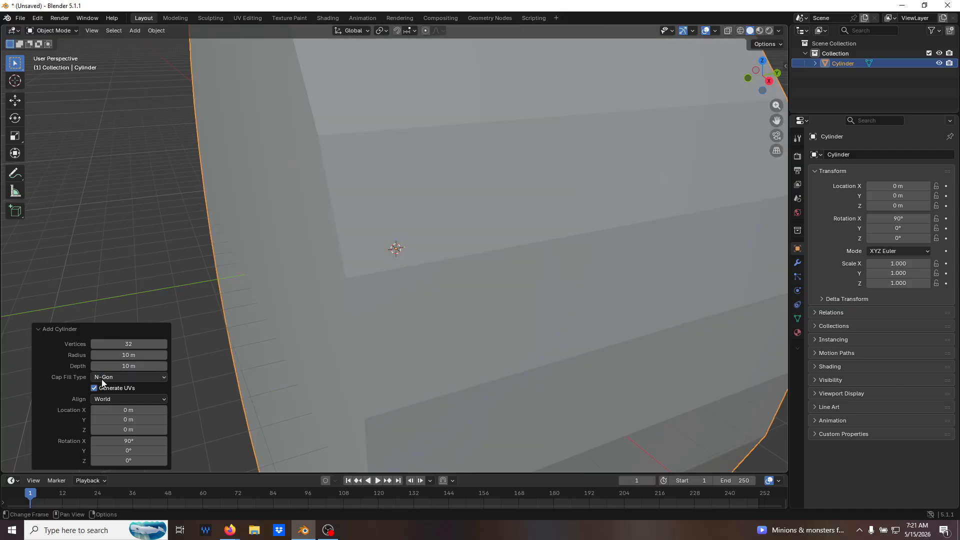
Set the cylinder's cap fill type to Nothing and turn off Generate UVs.
click(118, 378)
click(113, 388)
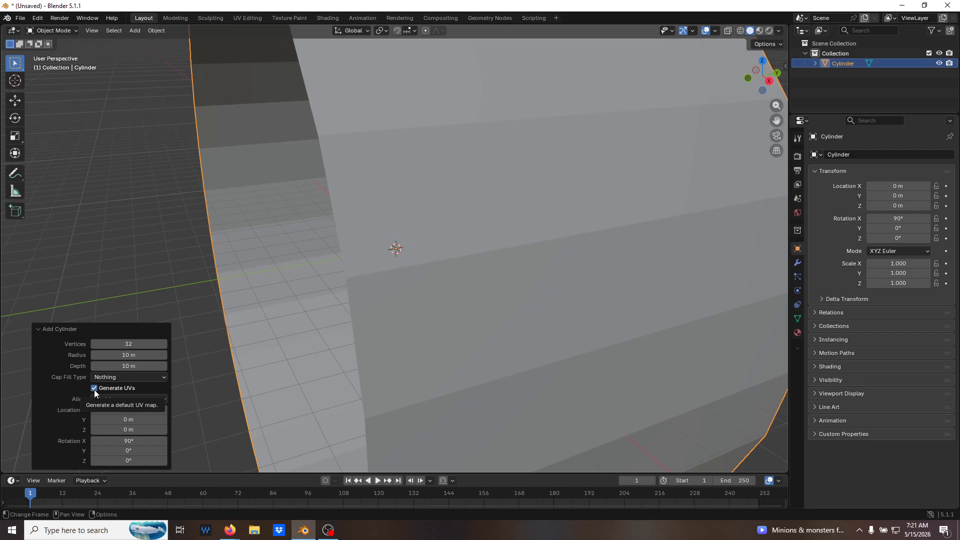
click(95, 389)
scroll(322, 313, down, 10)
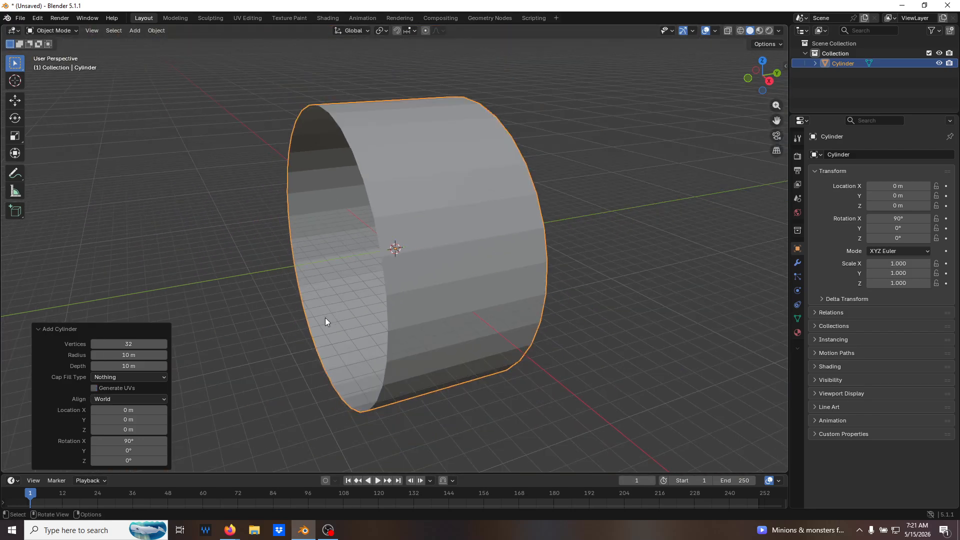
Select the open cylinder's front edge loop in Edit Mode and snap the 3D cursor to its centre.
middle_drag(335, 319, 386, 313)
click(421, 355)
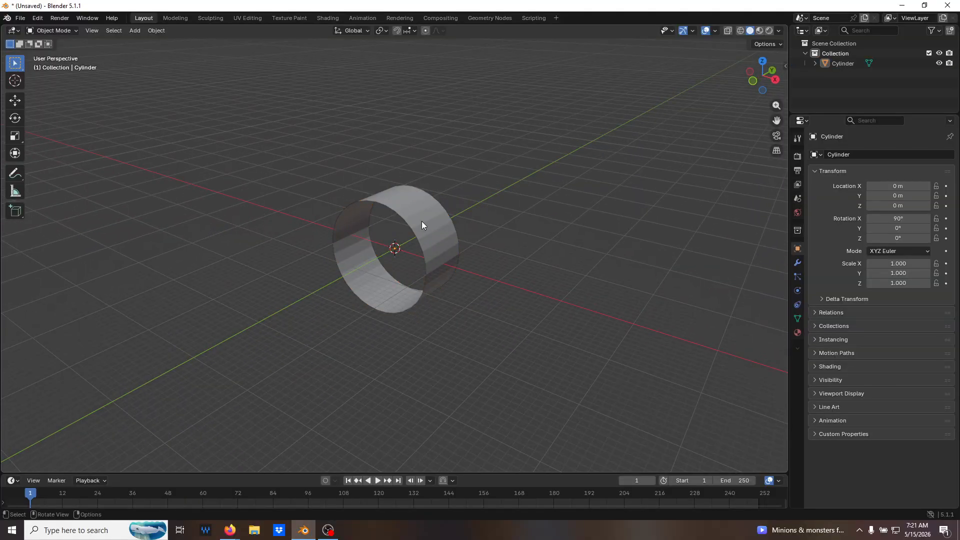
click(396, 217)
key(Tab)
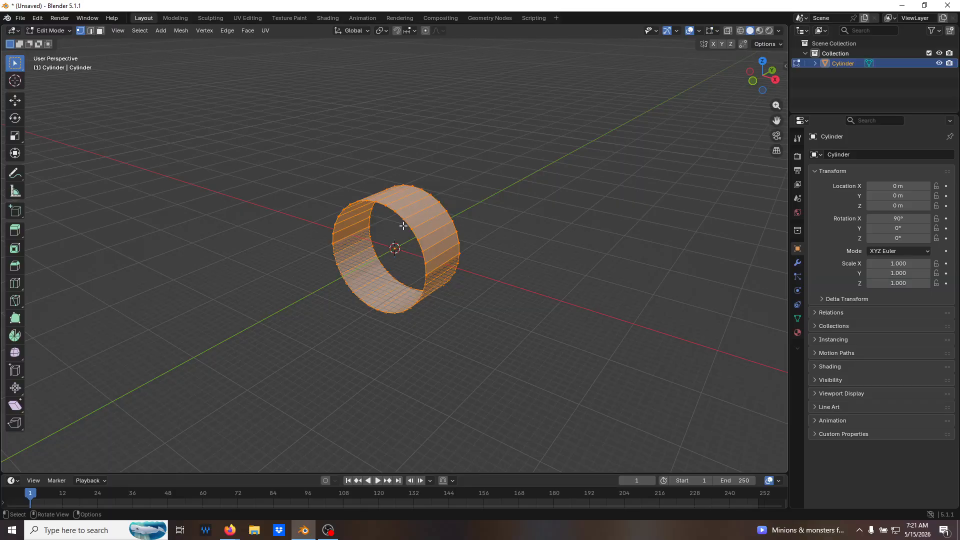
key(2)
click(390, 209)
alt+click(433, 261)
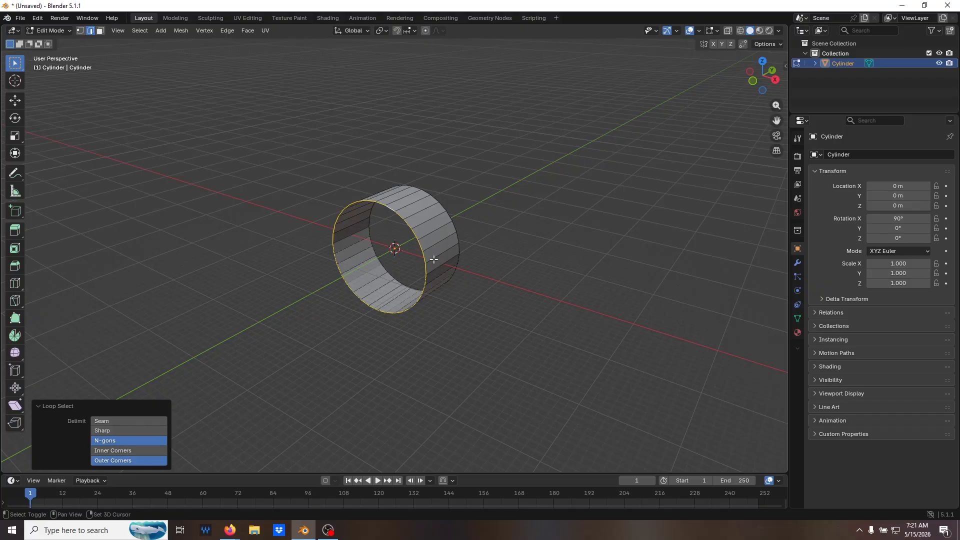
key(shift+s)
click(431, 332)
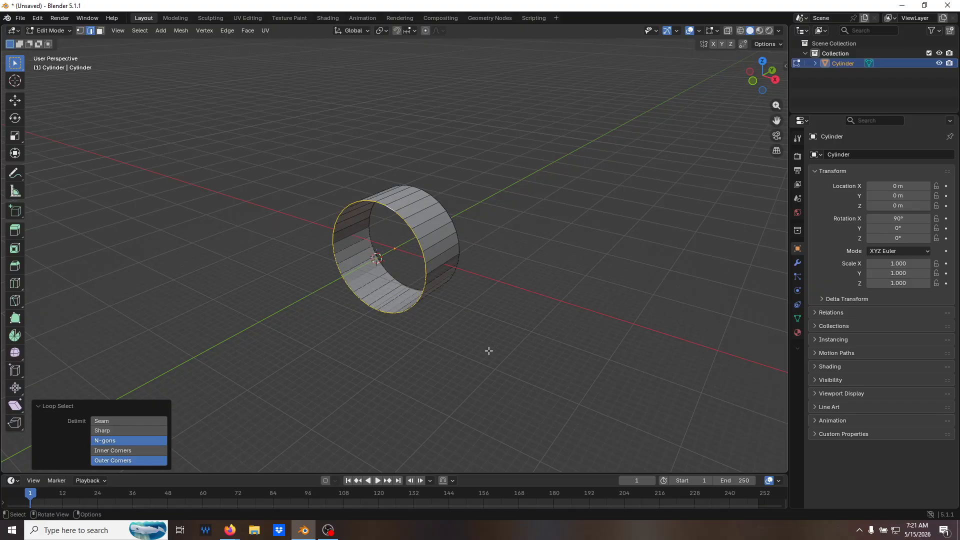
click(466, 273)
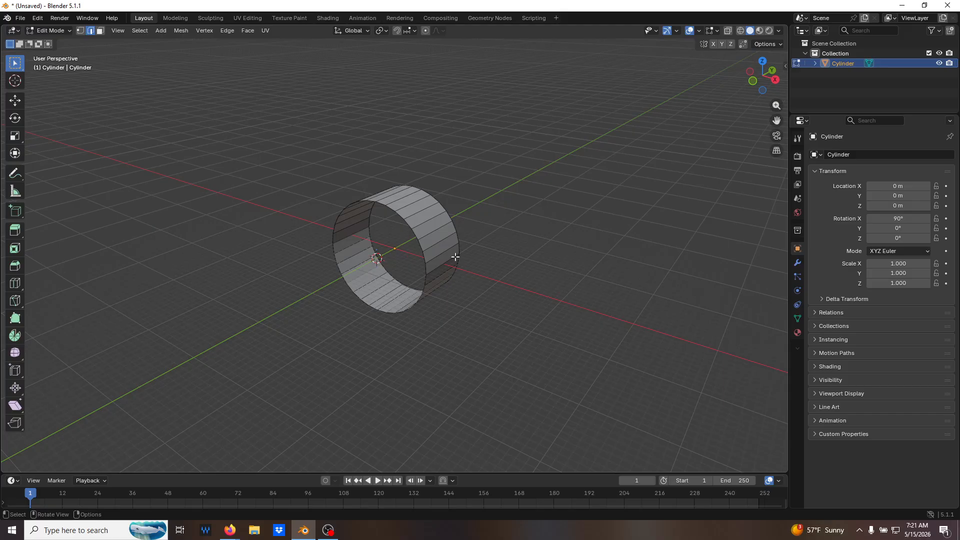
Set the cylinder's origin to the 3D cursor and clear its location back to the world origin.
key(Tab)
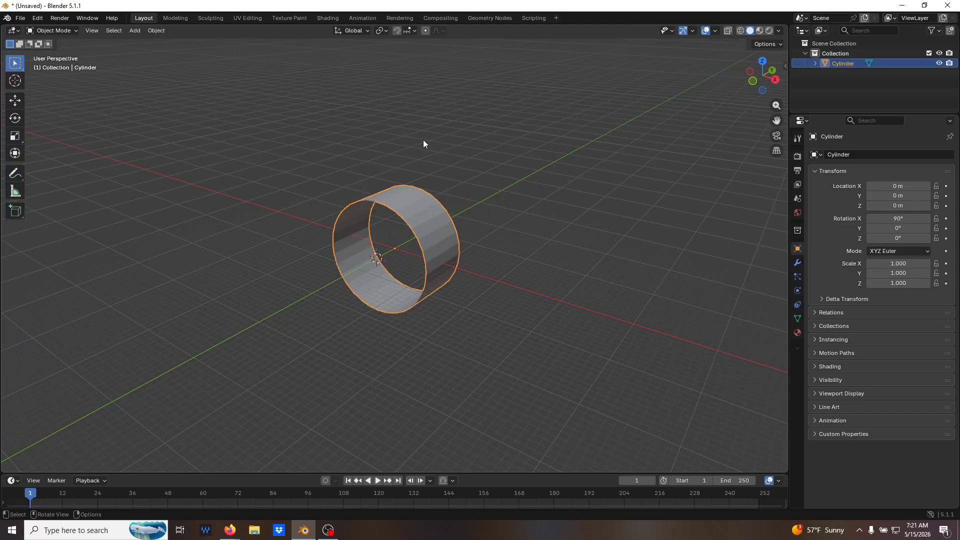
click(157, 31)
mouse_move(175, 52)
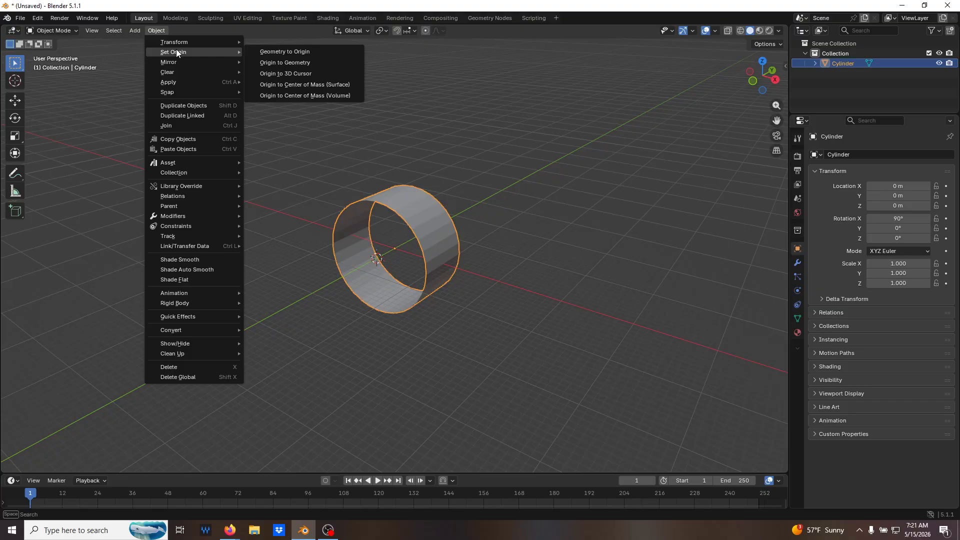
click(291, 75)
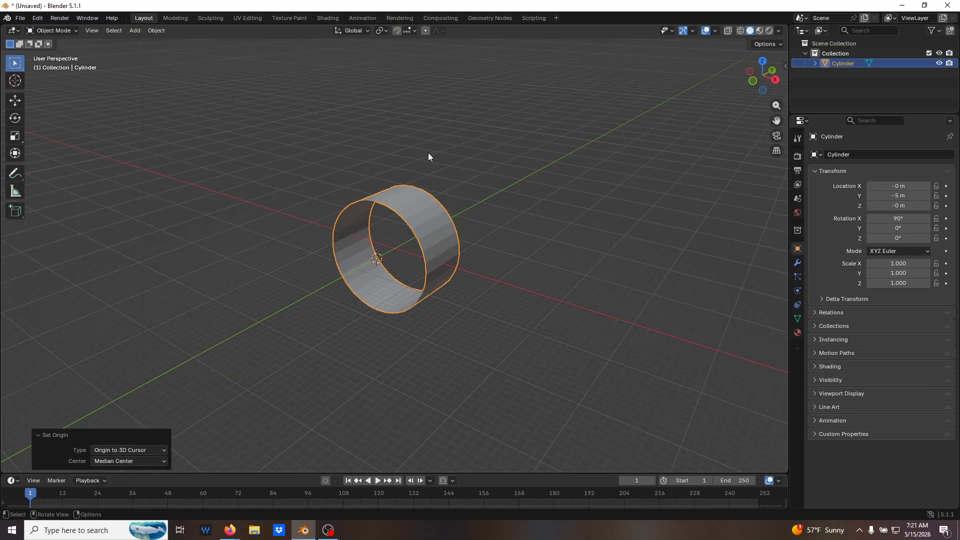
click(491, 221)
click(439, 218)
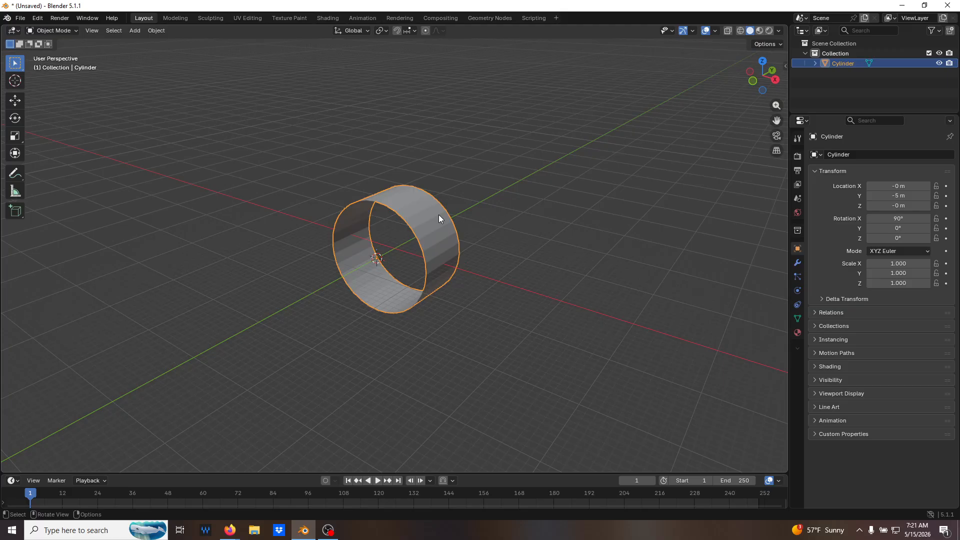
key(alt+g)
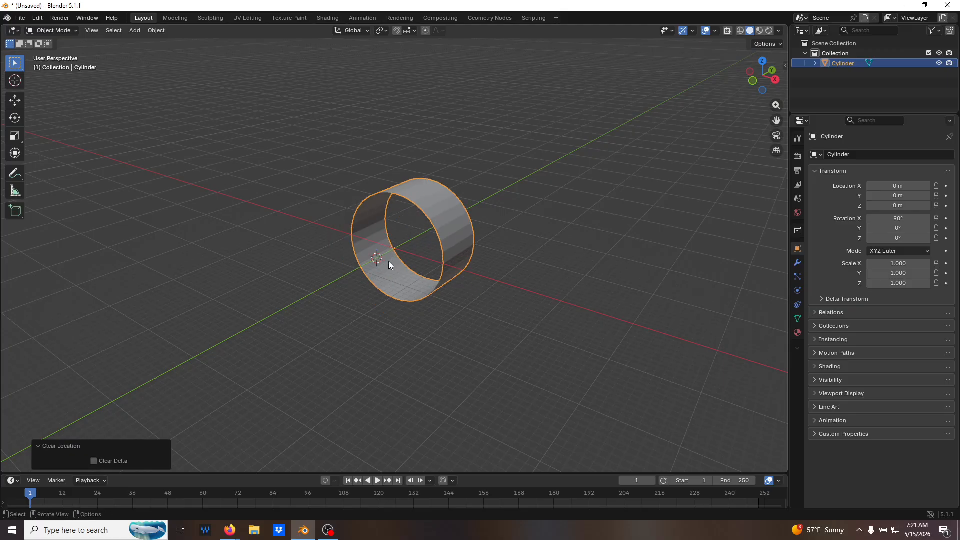
click(629, 256)
Select the cylinder's whole mesh in Edit Mode and extrude it in place without any offset.
middle_drag(557, 198, 518, 223)
click(454, 230)
key(Tab)
key(a)
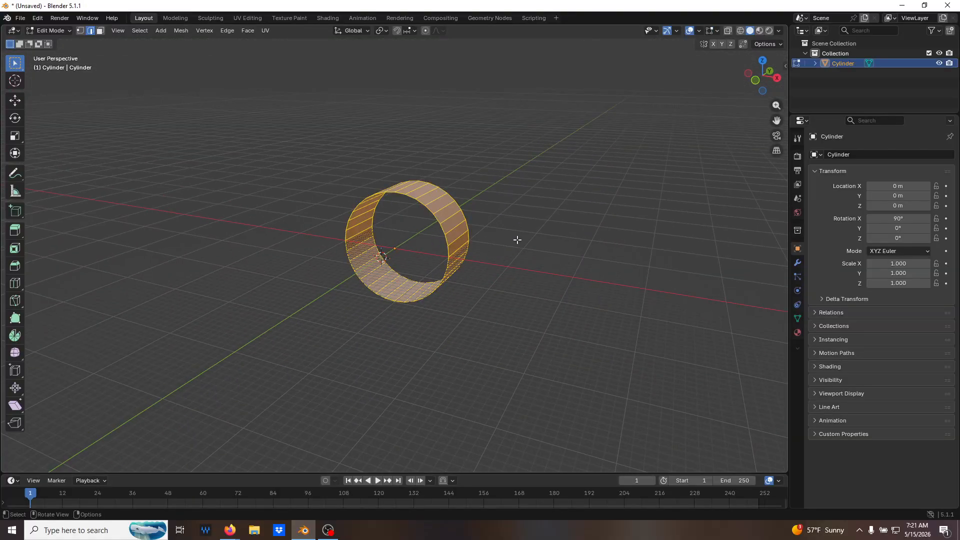
key(e)
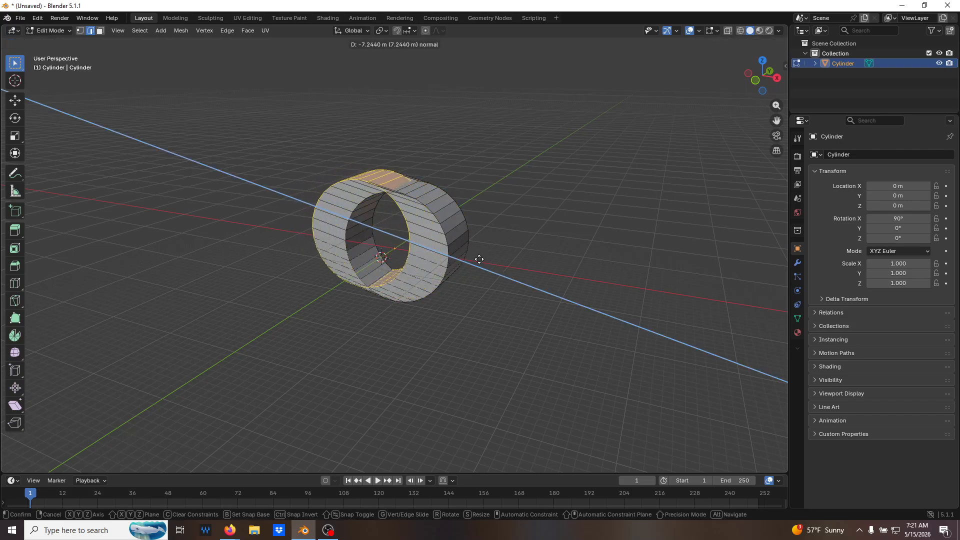
right_click(499, 258)
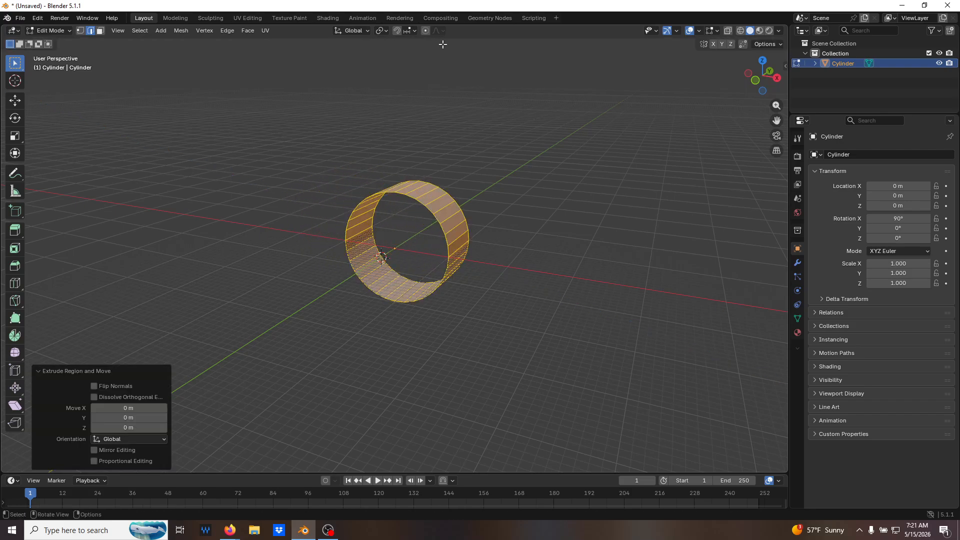
Use the 3D cursor as pivot point and scale the extruded ring by 2 in X and Z, excluding Y.
key(period)
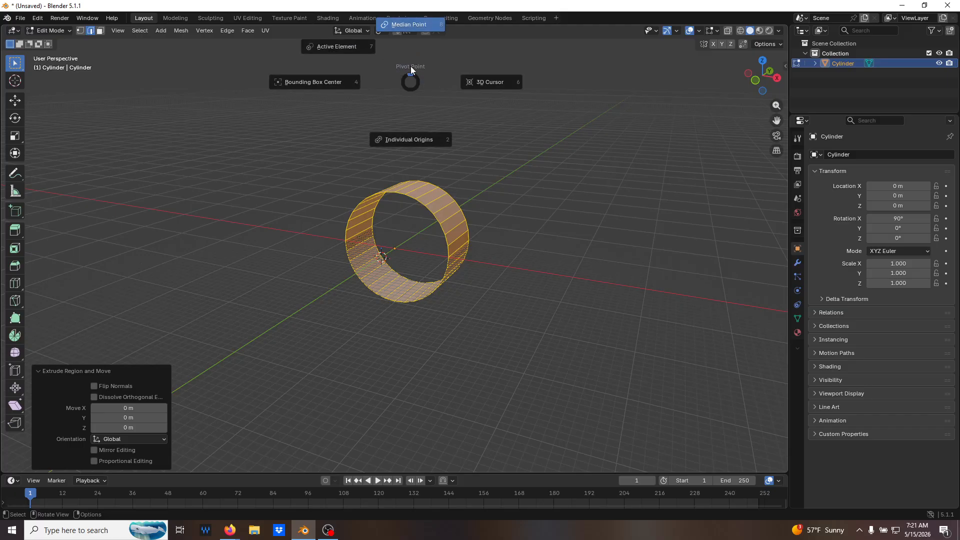
click(476, 85)
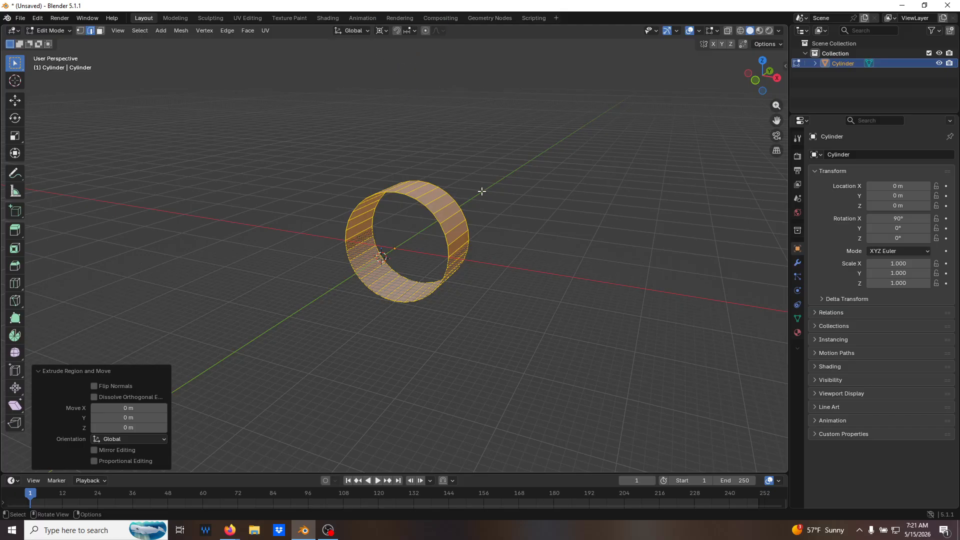
key(s)
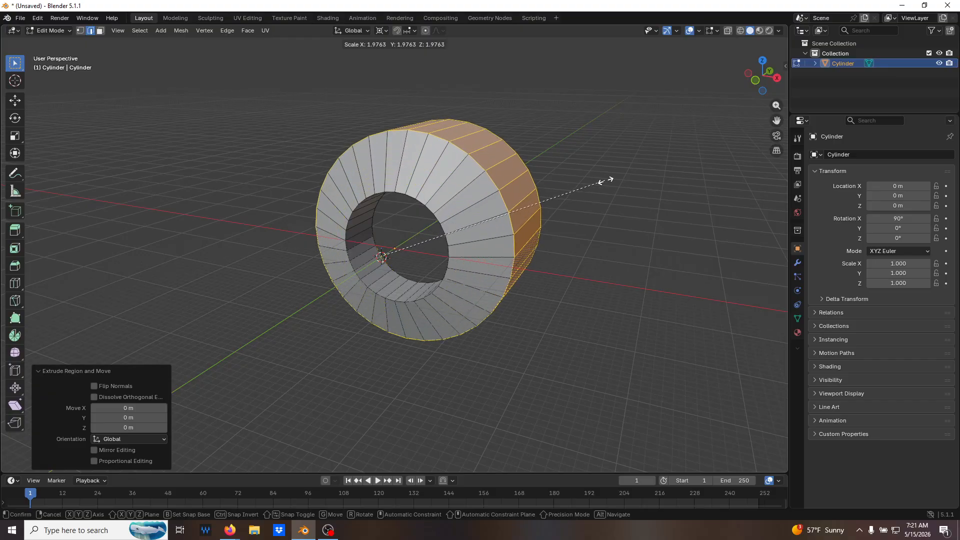
text(2)
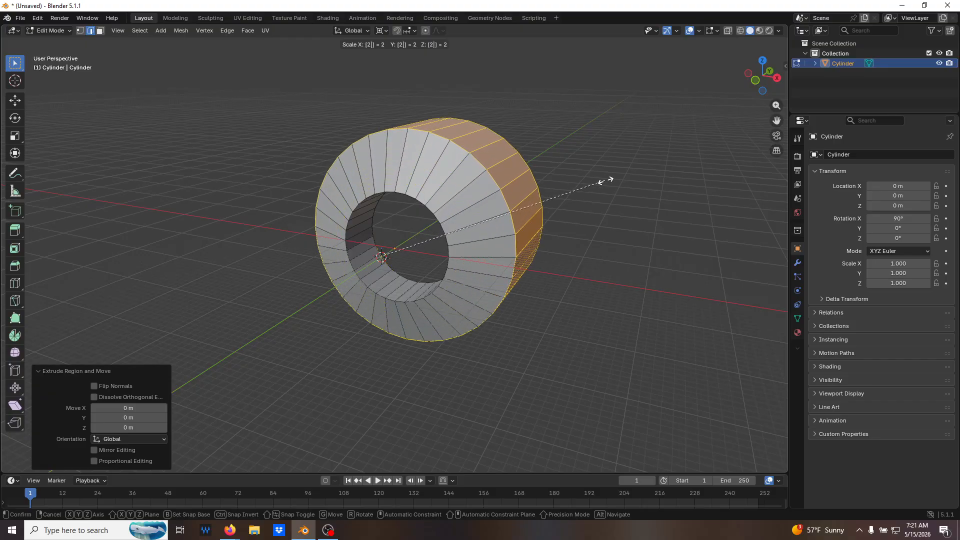
key(shift+y)
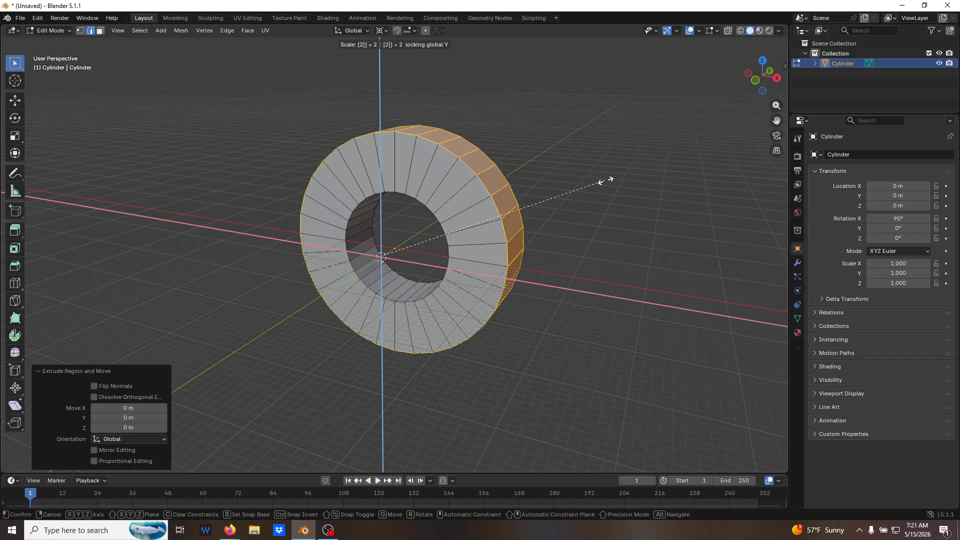
key(Return)
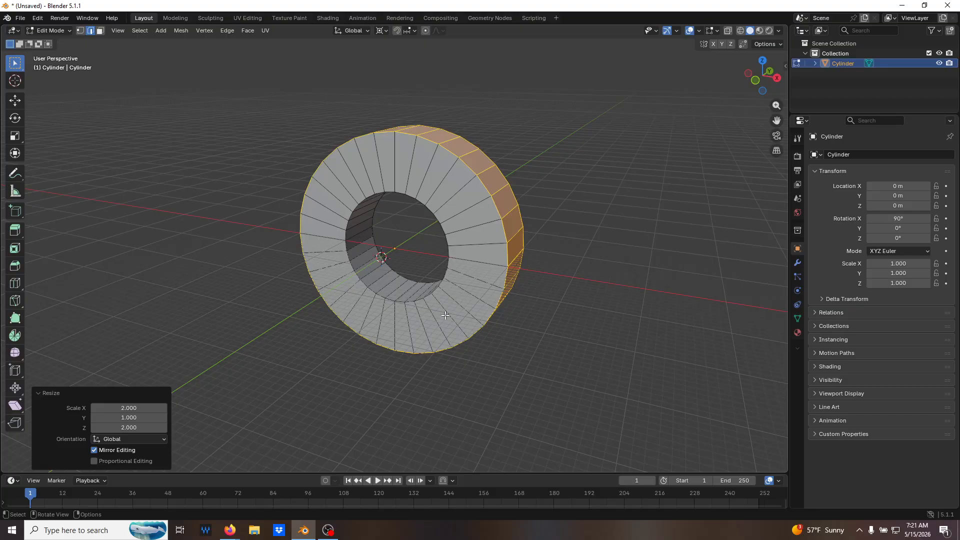
Delete the ring's rear vertices in vertex select mode with X-ray on, keeping only the flat front face.
middle_drag(481, 352, 497, 322)
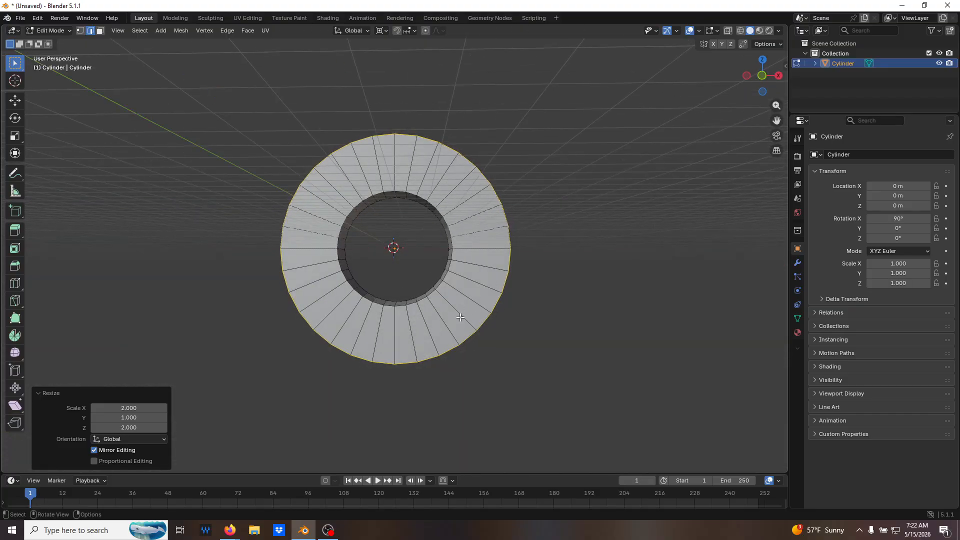
middle_drag(432, 302, 465, 321)
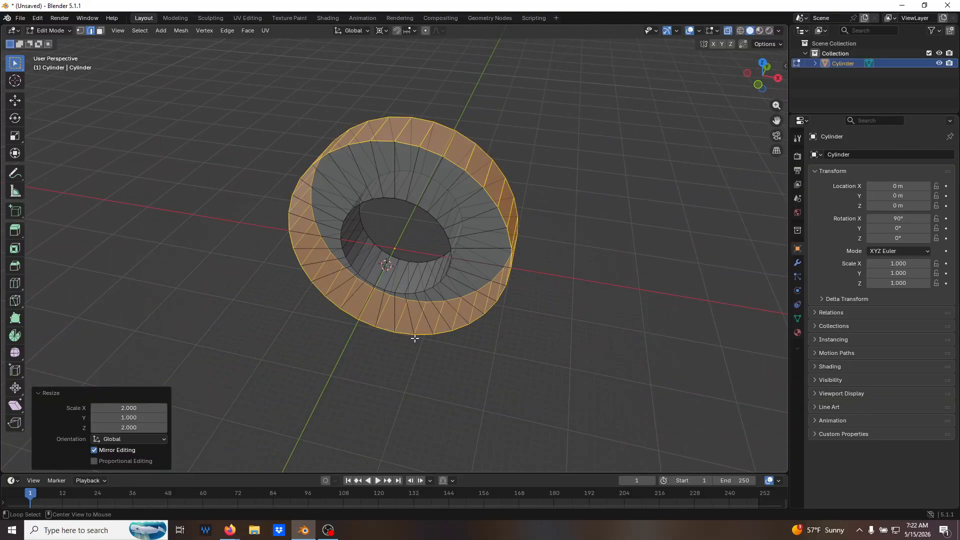
click(573, 329)
middle_drag(604, 312, 498, 308)
key(1)
drag(435, 99, 531, 471)
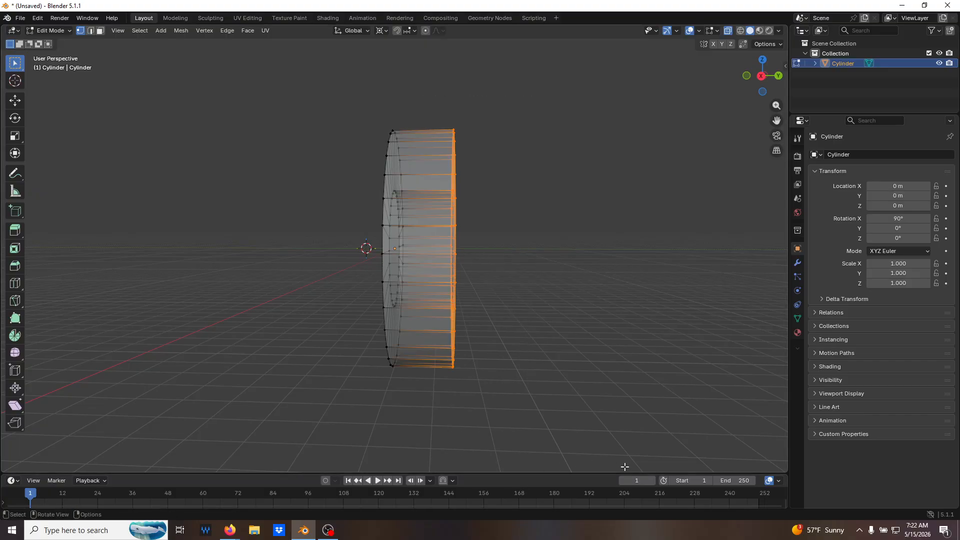
key(x)
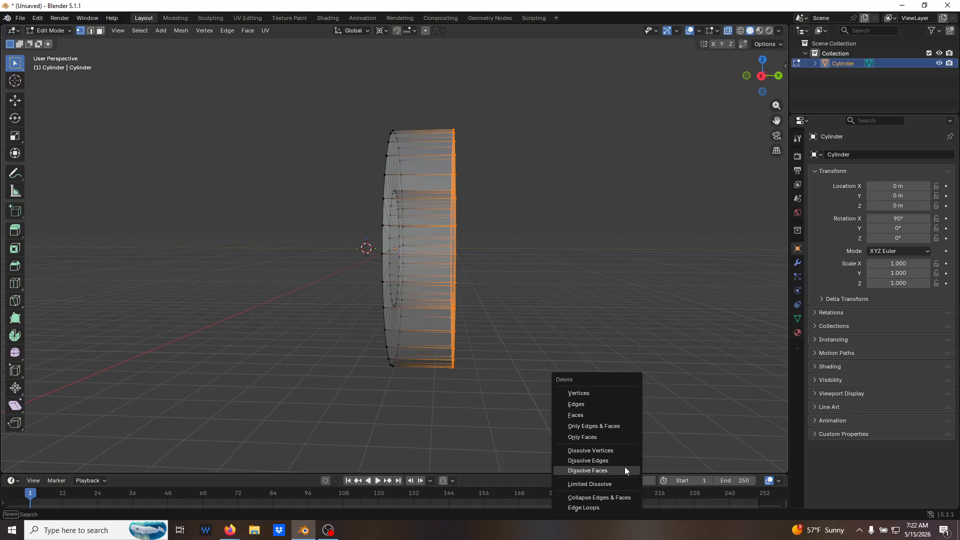
click(581, 393)
middle_drag(534, 330, 632, 336)
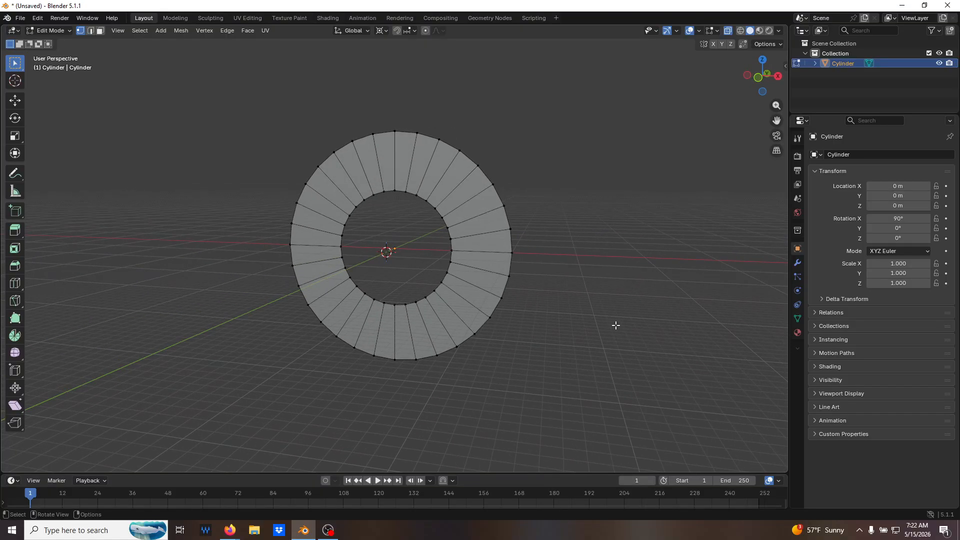
In front view, select the ring's lower-right outer vertex at 45° and show its coordinates.
key(KP_1)
click(476, 330)
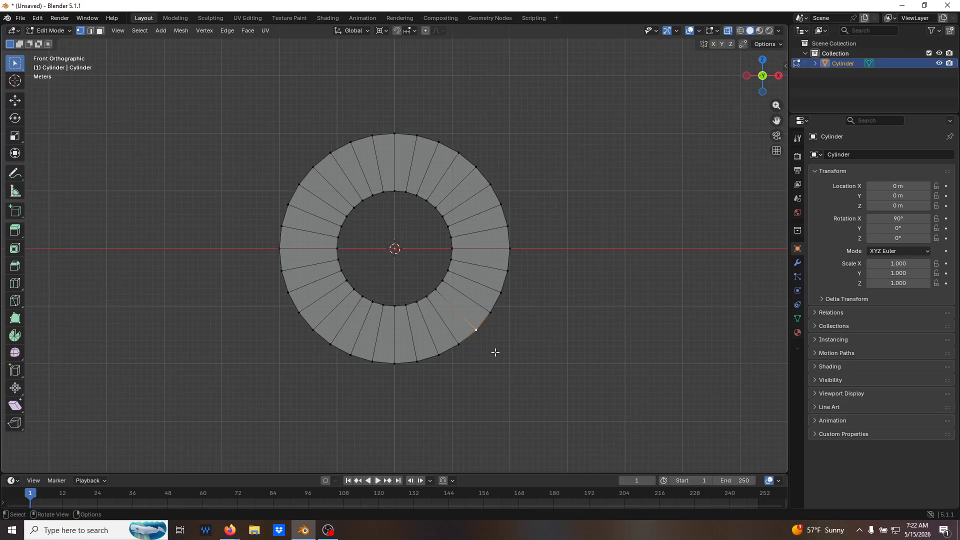
key(n)
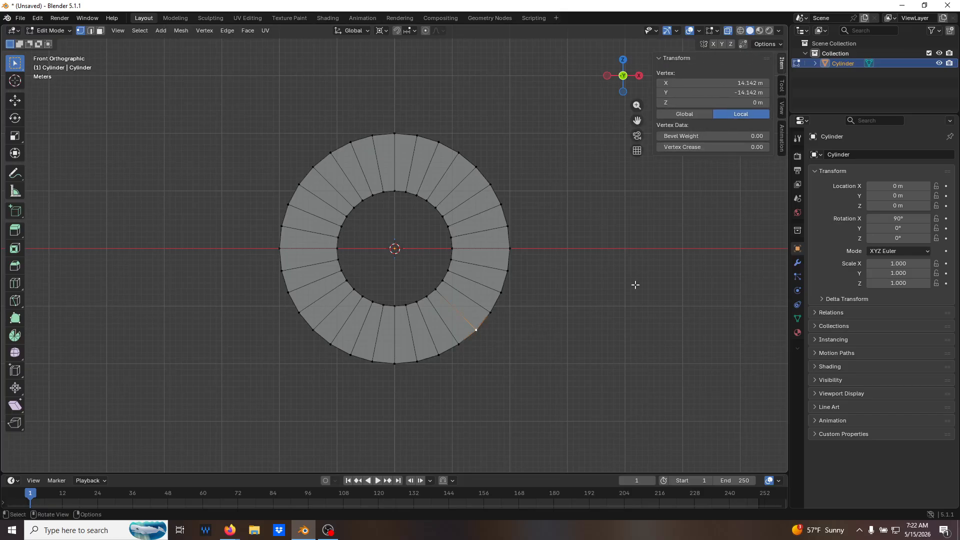
click(459, 346)
click(496, 310)
click(475, 330)
drag(492, 354, 468, 320)
Switch the vertex coordinates to Global and set the selected lower-right vertex's X to 20 m.
click(751, 81)
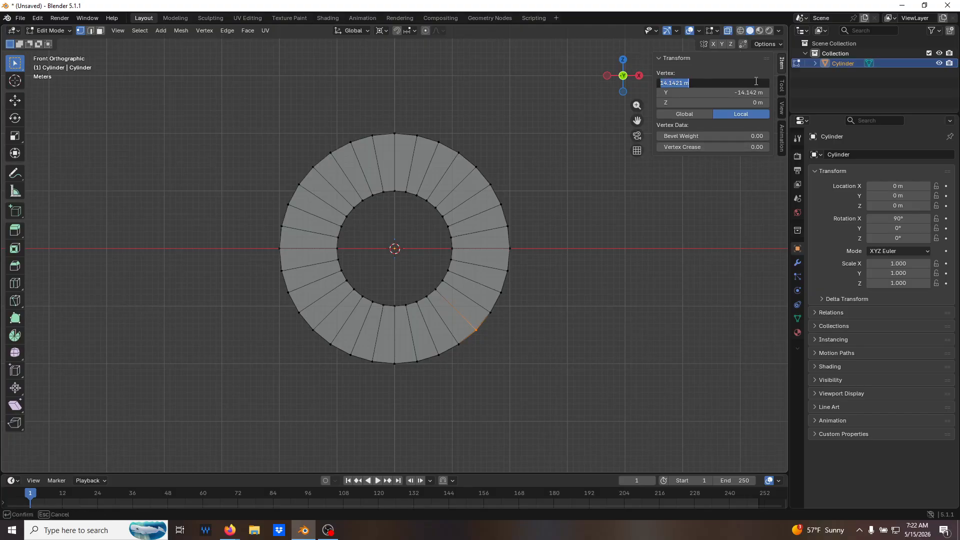
key(Return)
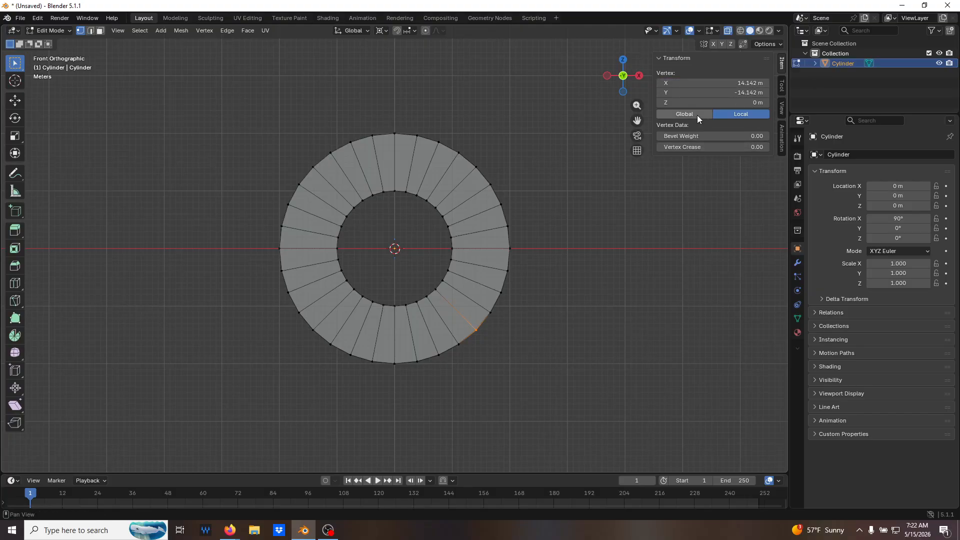
click(690, 115)
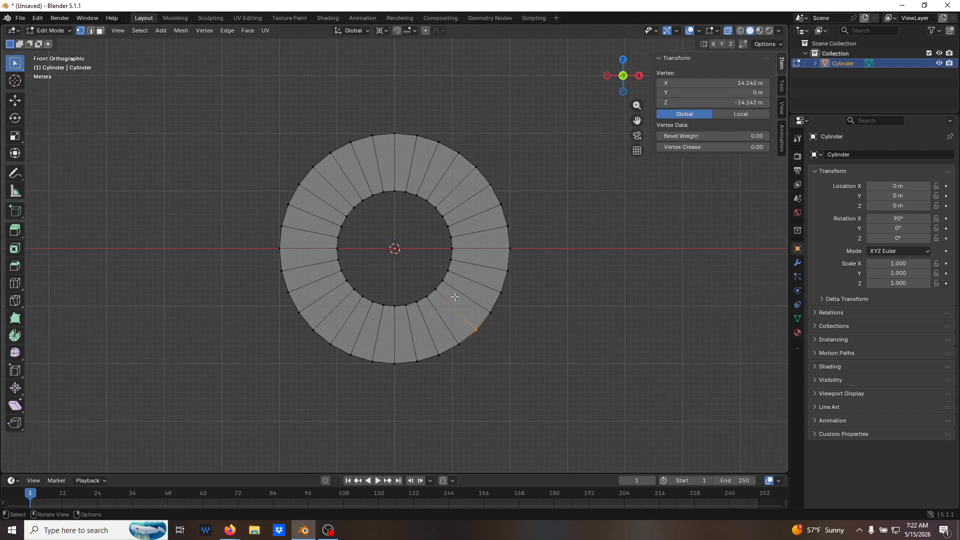
click(732, 115)
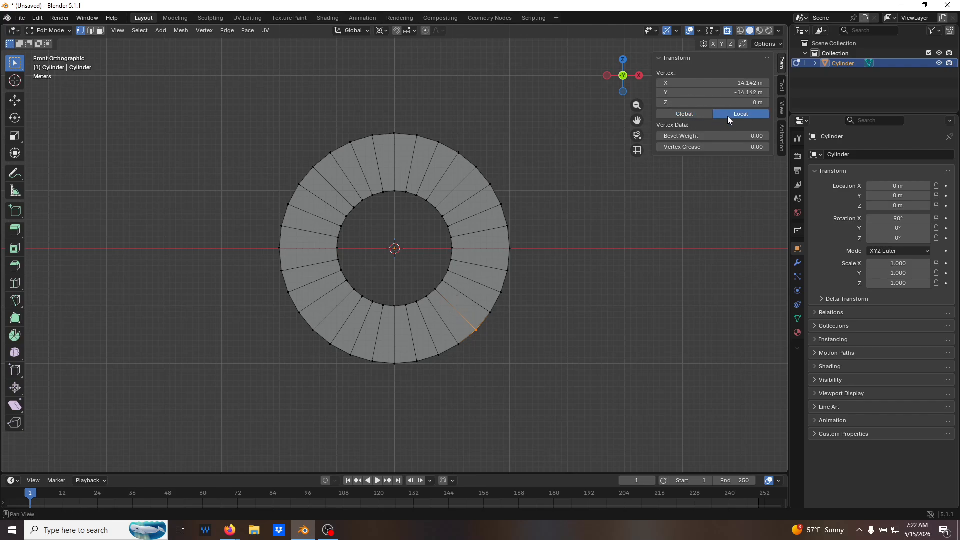
click(691, 114)
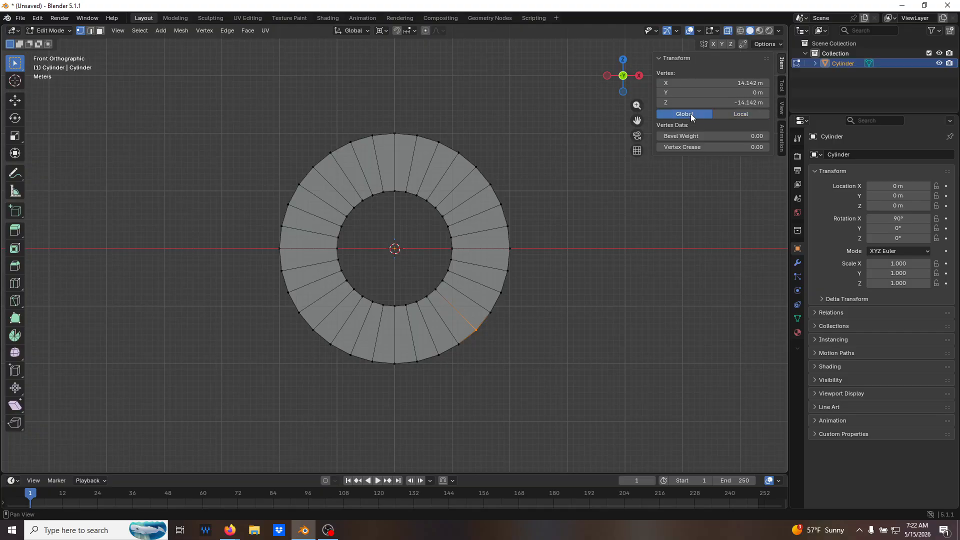
click(741, 83)
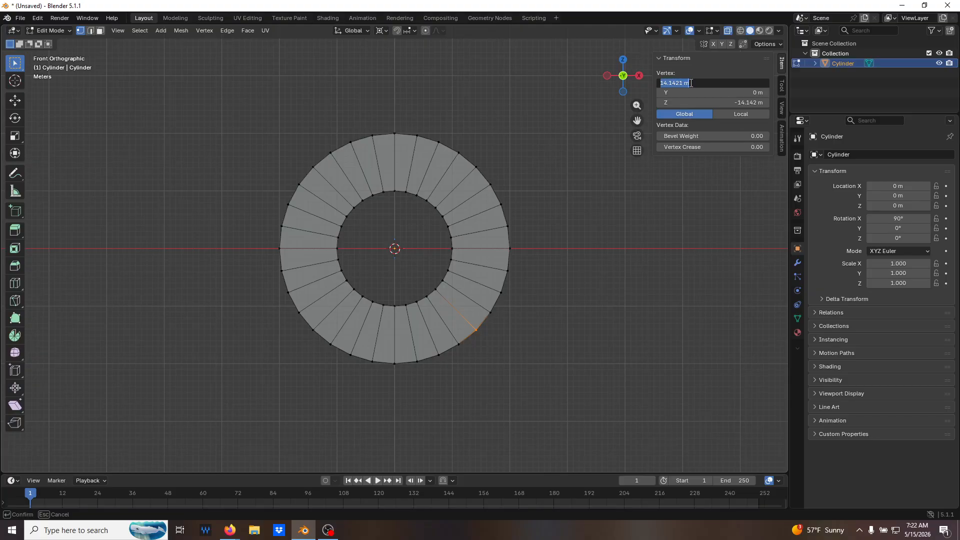
text(20)
key(Return)
double_click(690, 94)
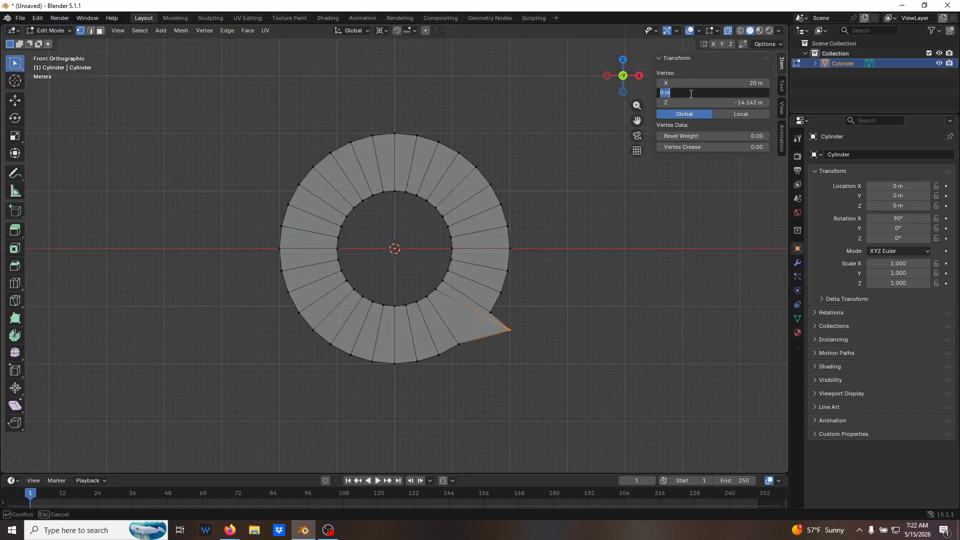
text(20)
key(Return)
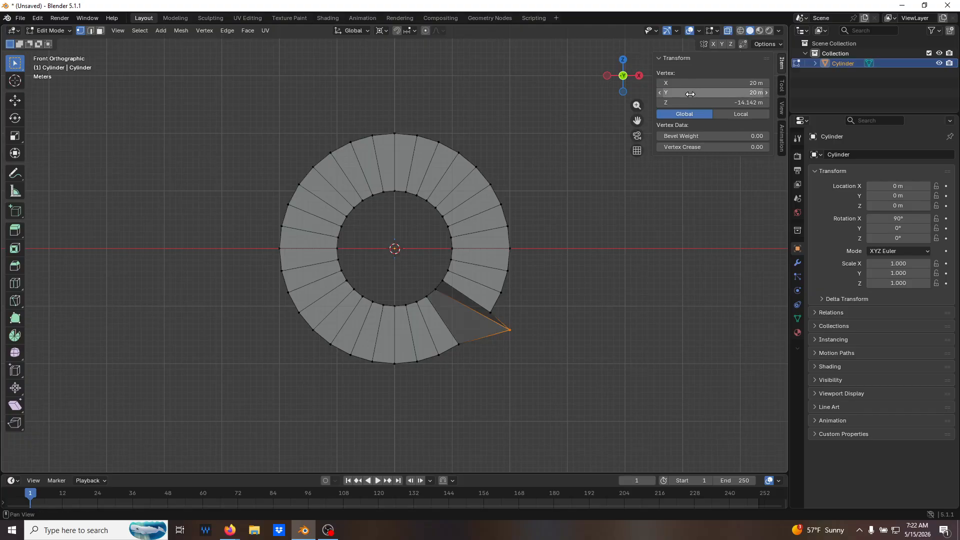
key(ctrl+z)
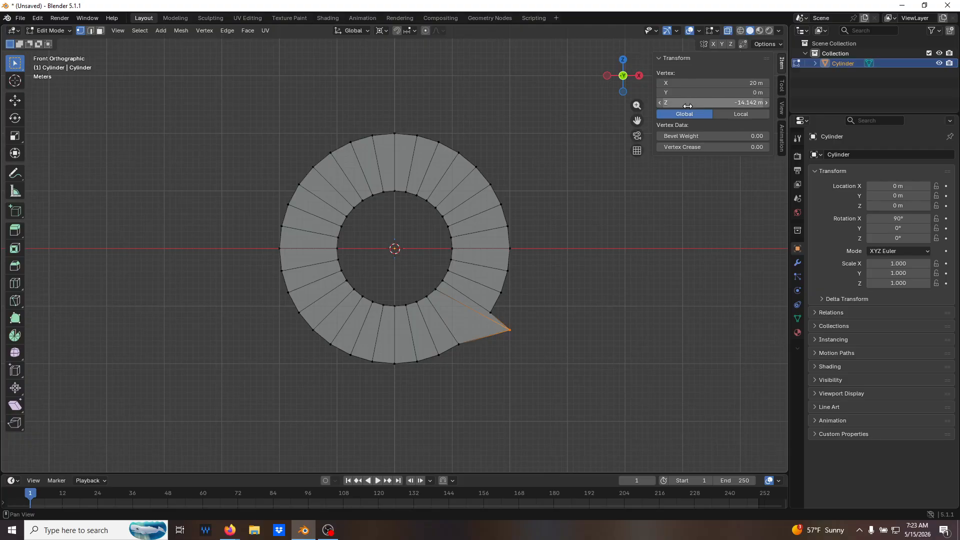
Set the lower-right vertex's global Z to -20 m to form a square corner point.
double_click(698, 104)
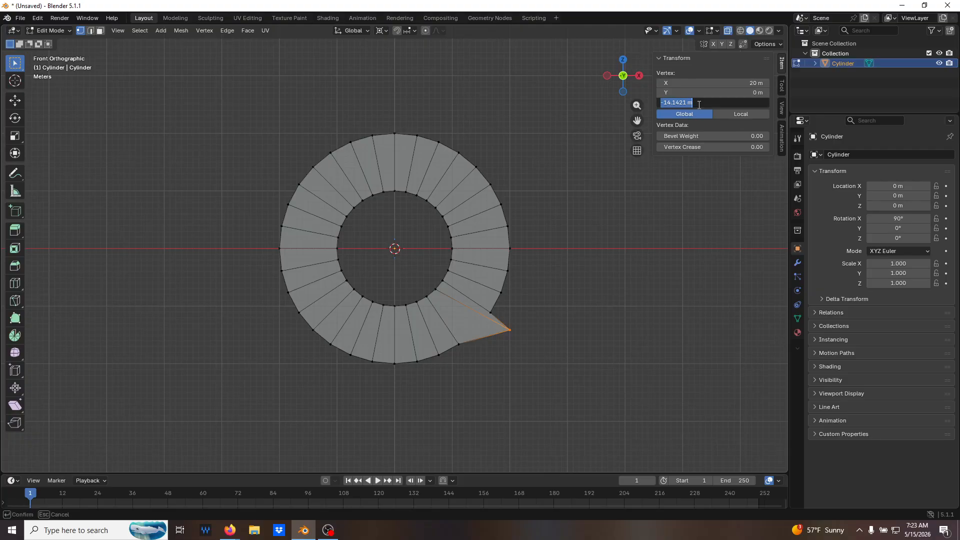
text(-20)
key(Return)
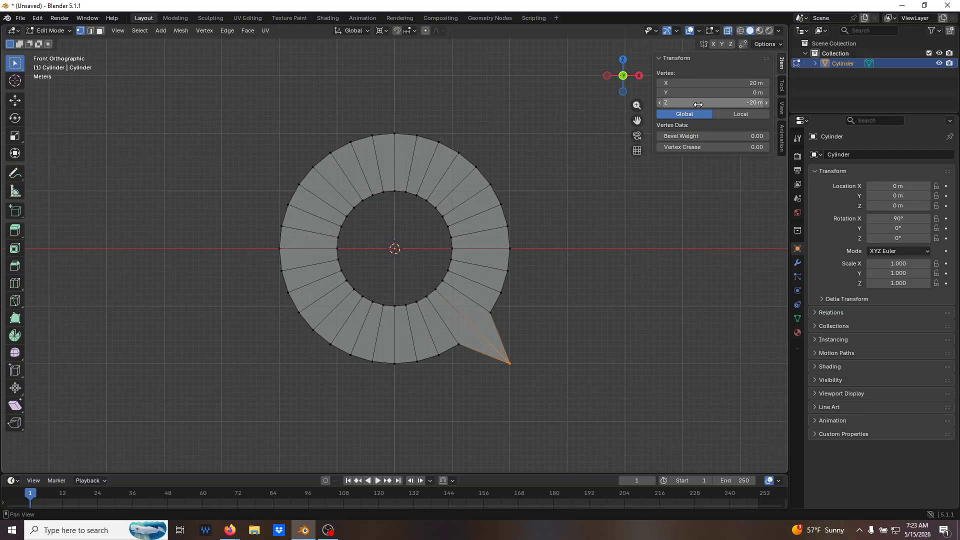
Select the ring's lower-left outer vertex at 45° and set its global X and Z to -20 m.
click(299, 347)
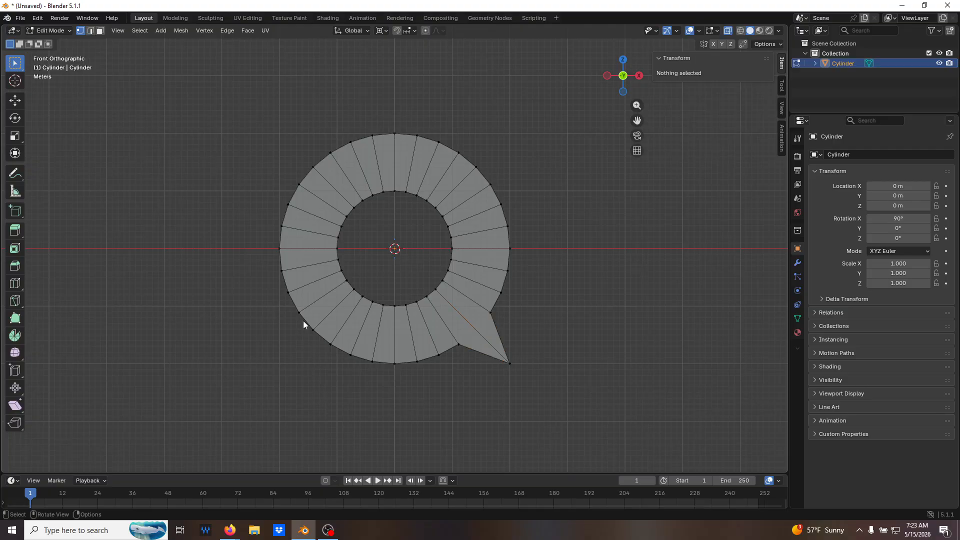
click(313, 329)
click(750, 82)
text(-20)
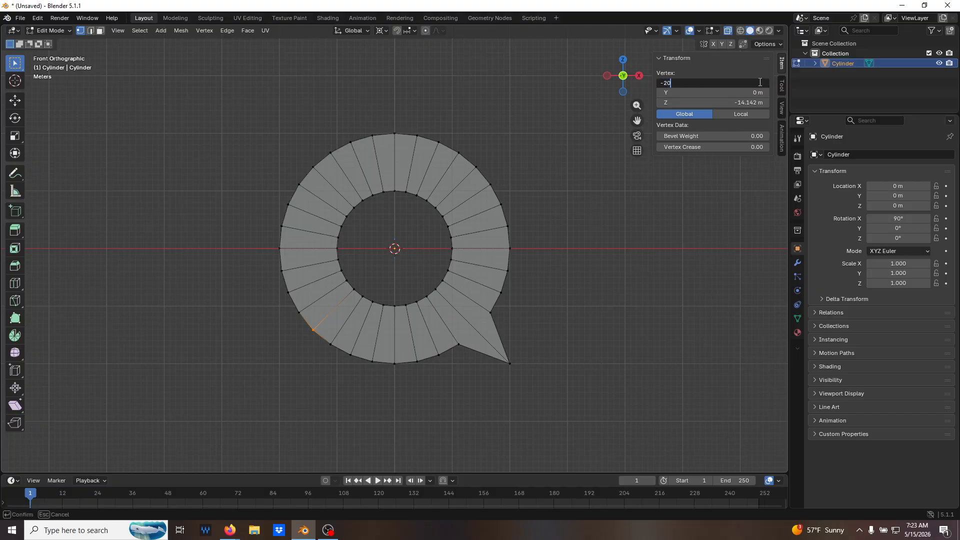
key(Return)
click(714, 102)
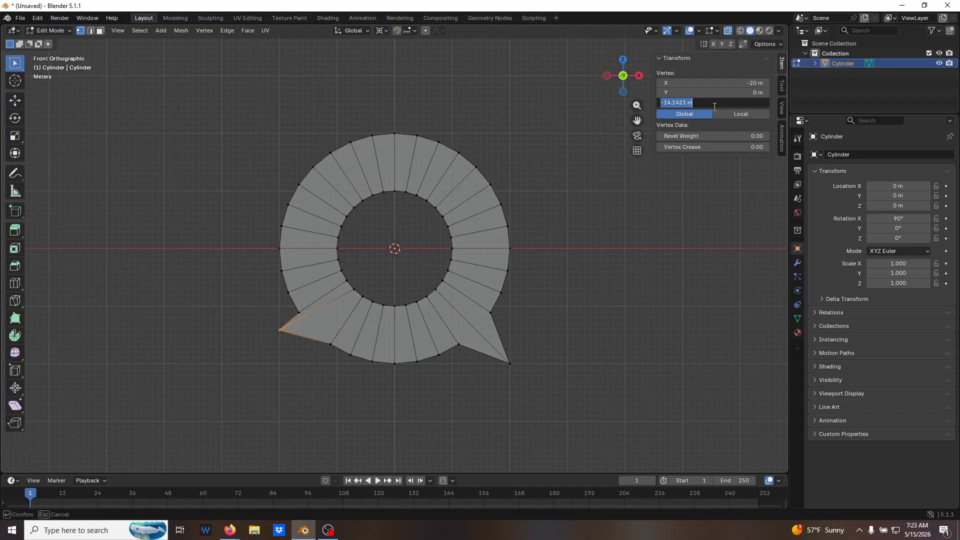
text(-20)
key(Return)
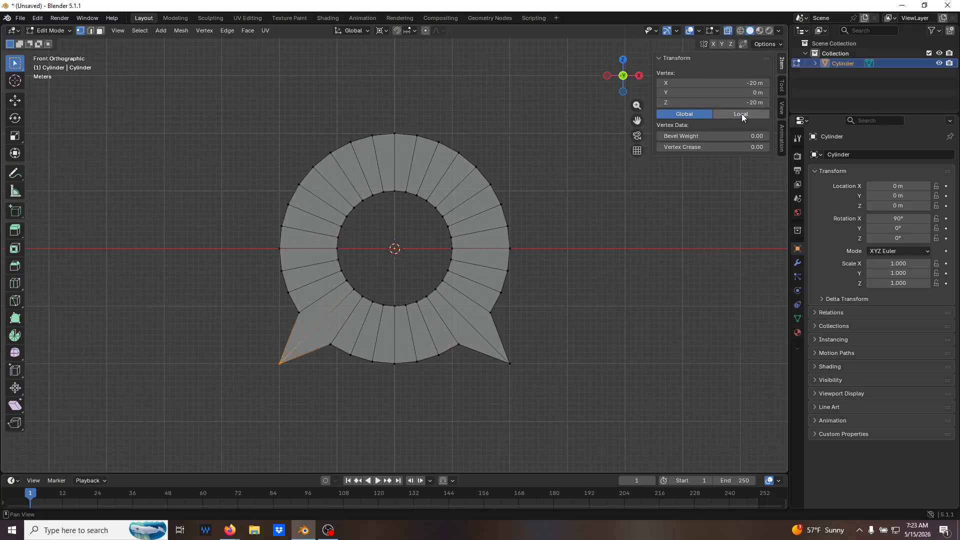
click(742, 114)
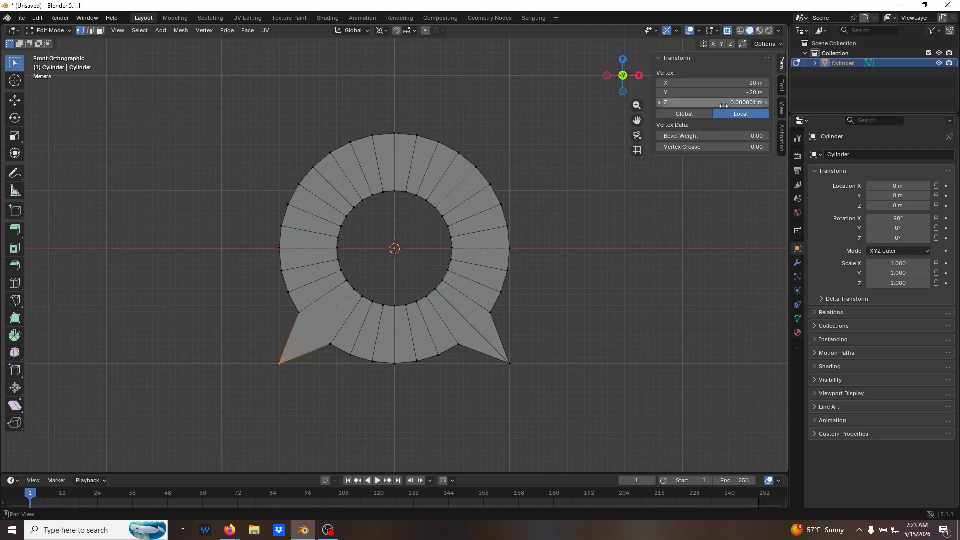
click(684, 115)
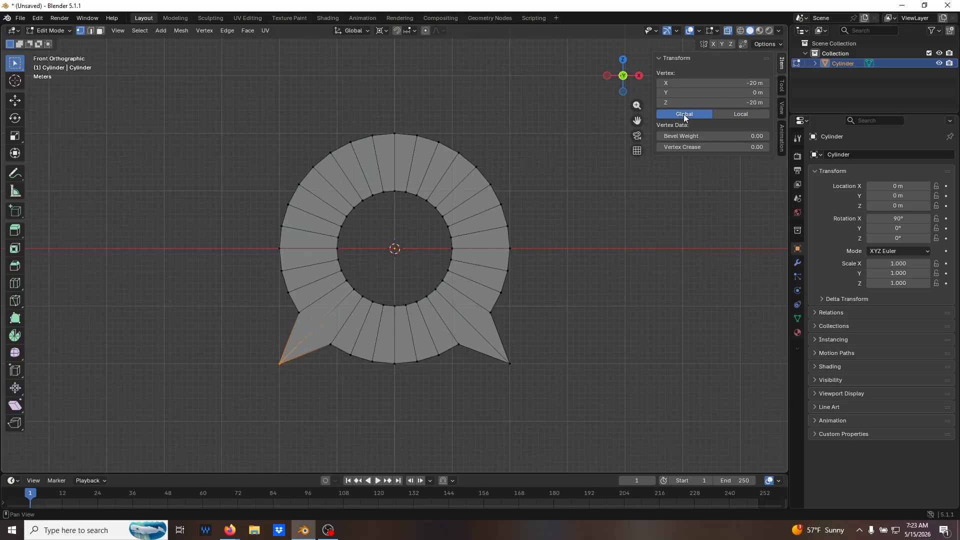
click(619, 325)
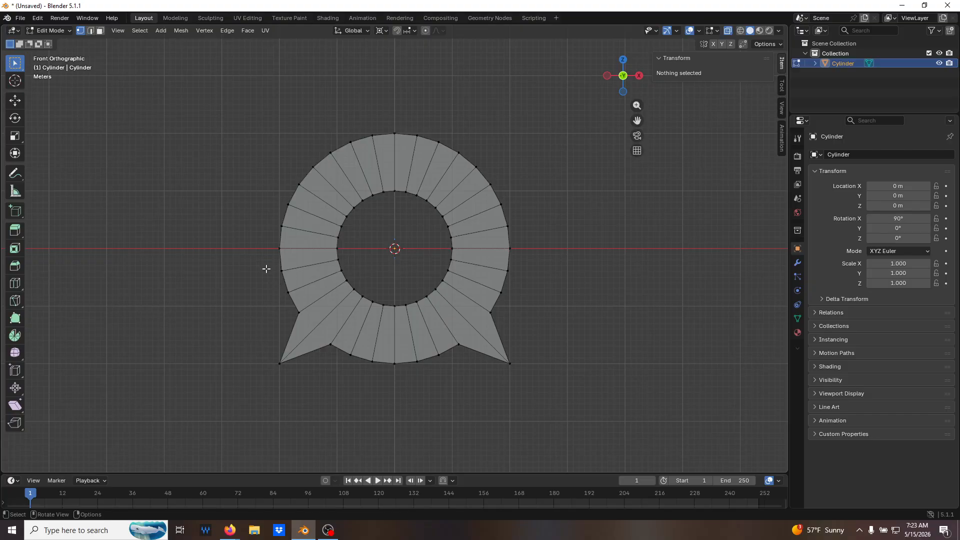
Set the pivot point to 3D Cursor and select the ring's outer vertices below the X axis, excluding the two corner points.
click(382, 31)
click(397, 67)
drag(257, 263, 305, 299)
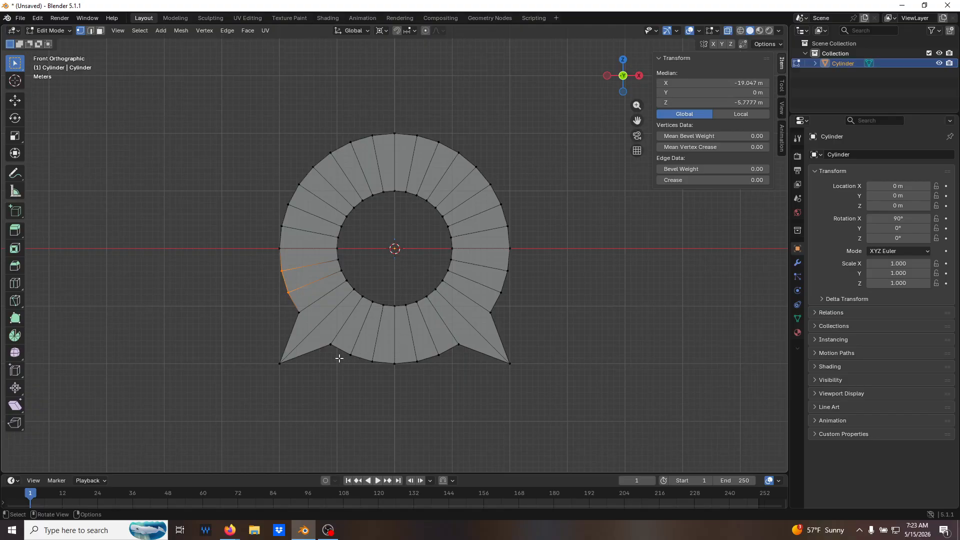
click(268, 272)
drag(258, 257, 310, 322)
mouse_move(318, 332)
shift+mouse_down()
mouse_move(446, 397)
mouse_move(469, 384)
shift+mouse_up()
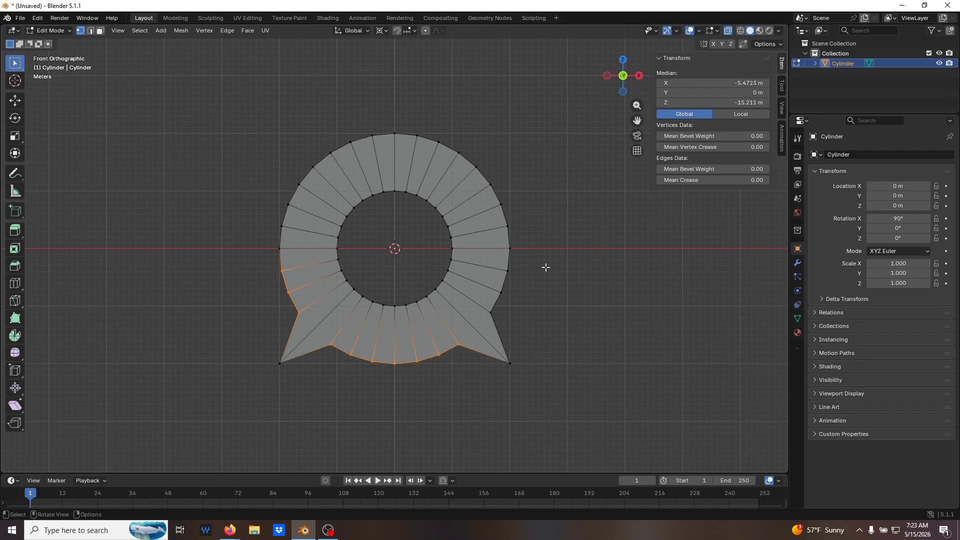
shift+drag(547, 266, 478, 333)
Try to scale the selected lower outer vertices by about 1.43 around the 3D cursor on all axes.
key(s)
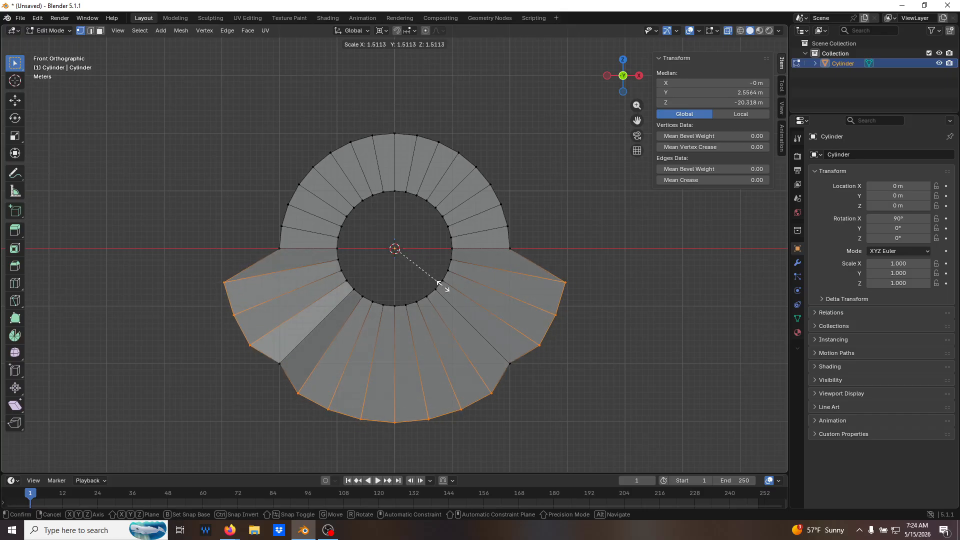
click(439, 281)
middle_drag(592, 323, 479, 326)
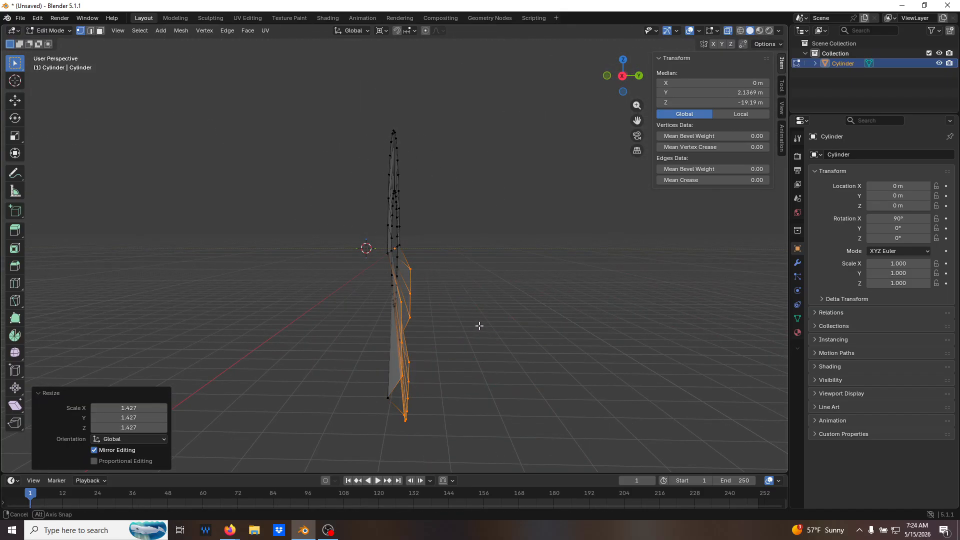
middle_drag(437, 377, 431, 318)
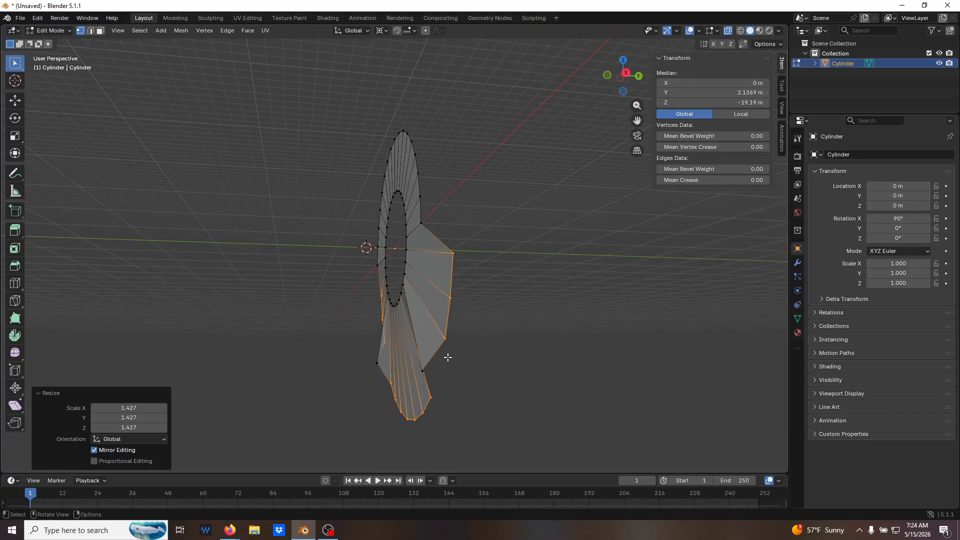
middle_drag(428, 346, 437, 307)
key(ctrl+z)
key(s)
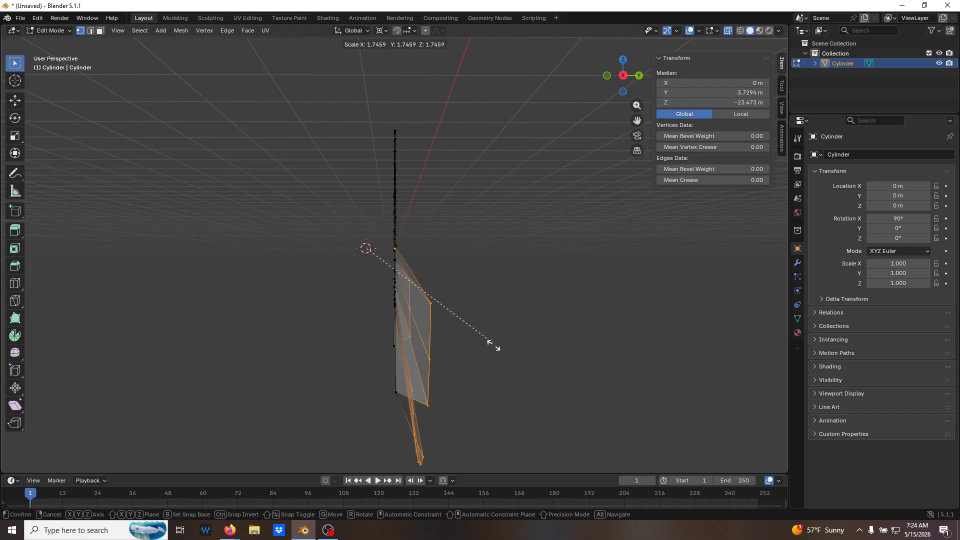
key(Escape)
middle_drag(424, 310, 496, 335)
click(548, 326)
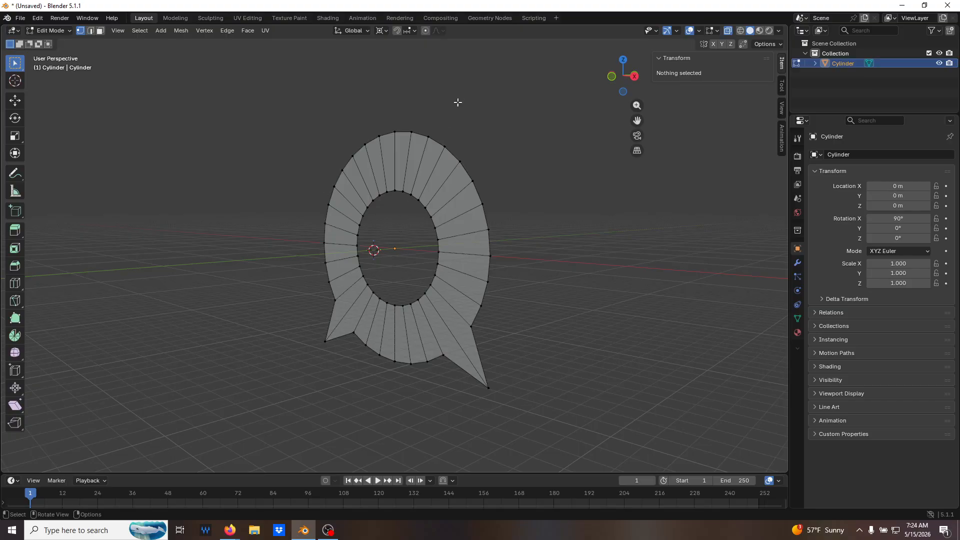
Set the transform pivot point to Median Point and return to the front view.
click(388, 32)
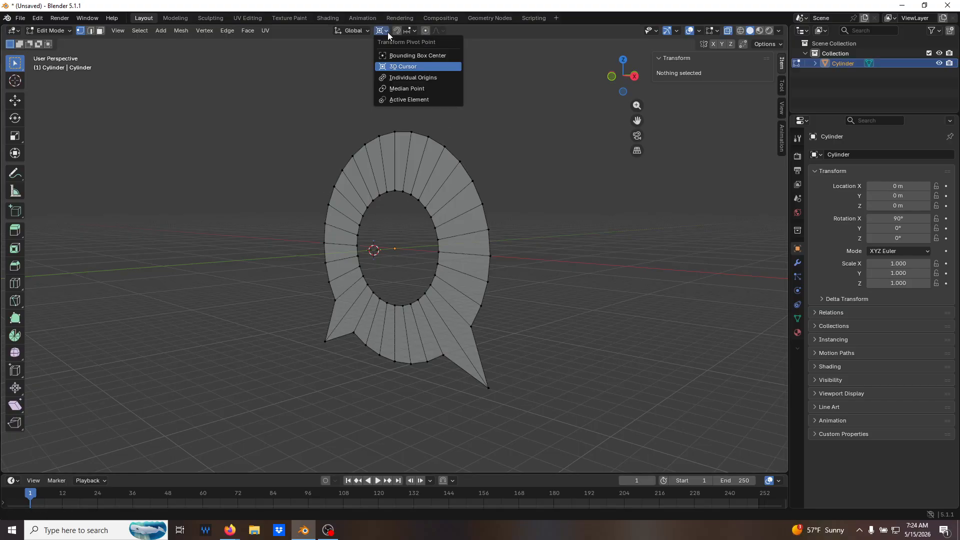
click(406, 88)
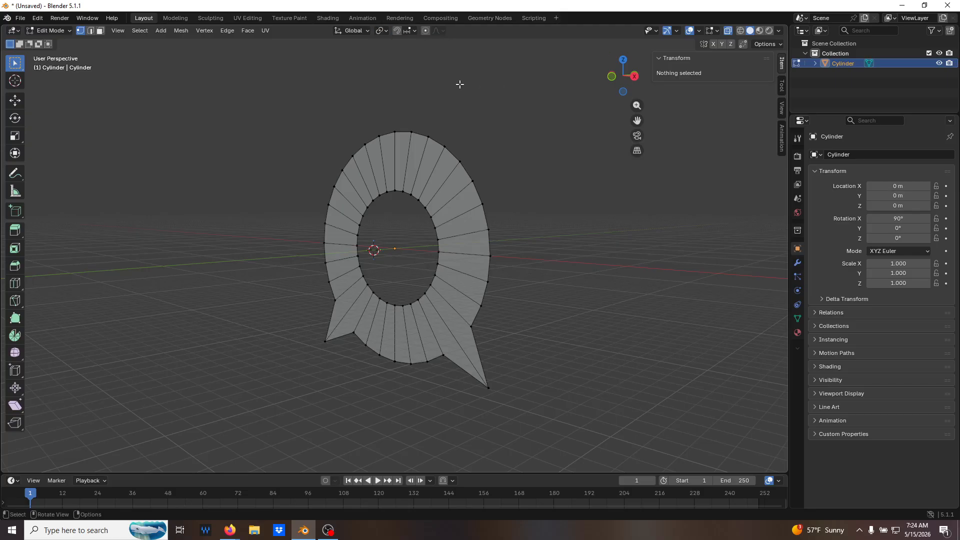
key(KP_1)
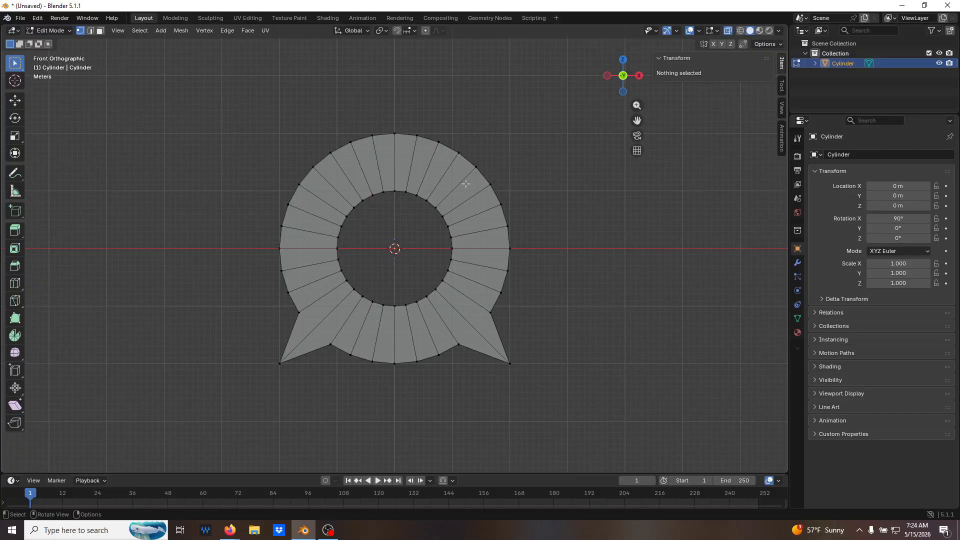
Select the ring's outer vertices below the X axis, leaving out the two corner points and both vertices on the axis.
drag(236, 240, 512, 387)
shift+drag(538, 329, 469, 259)
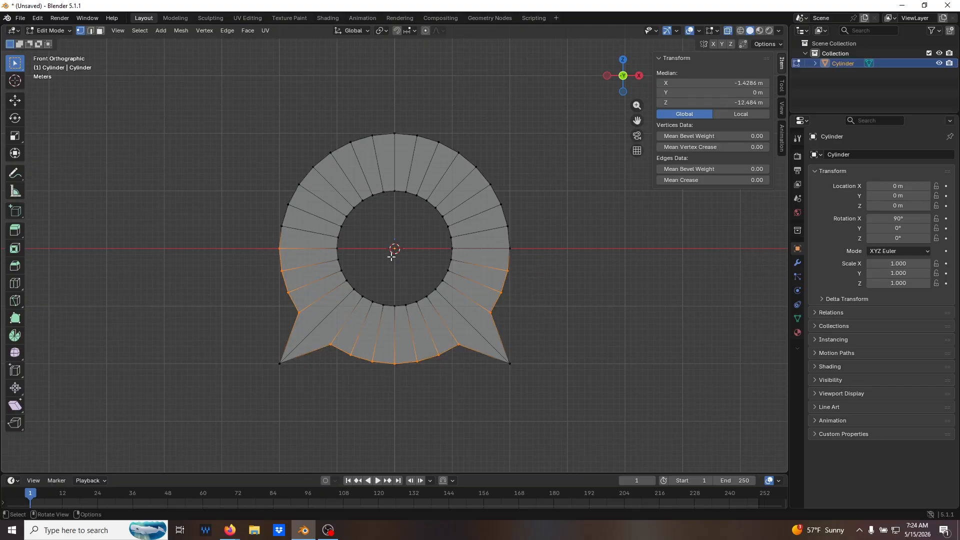
shift+click(279, 248)
Try to scale the selected lower outer vertices uniformly around their median point.
middle_drag(531, 311, 482, 329)
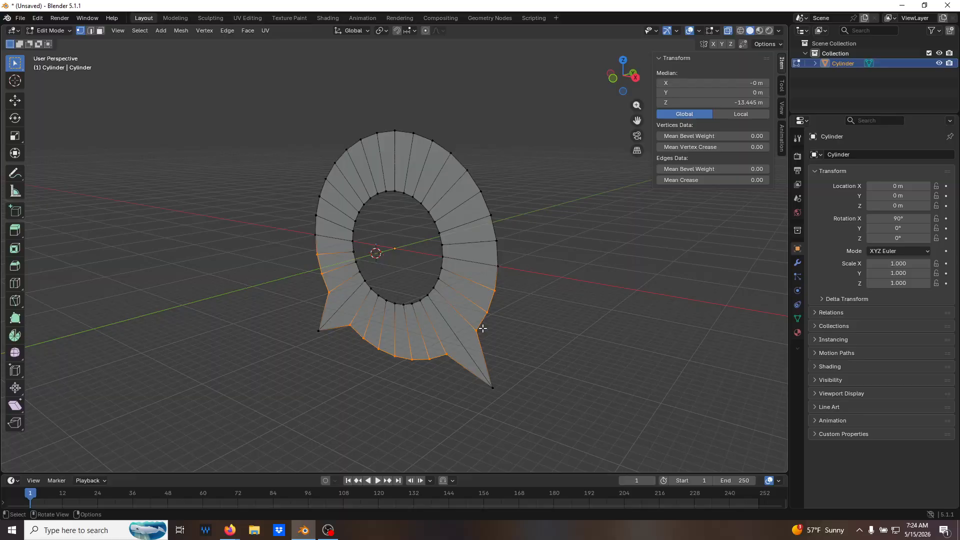
key(s)
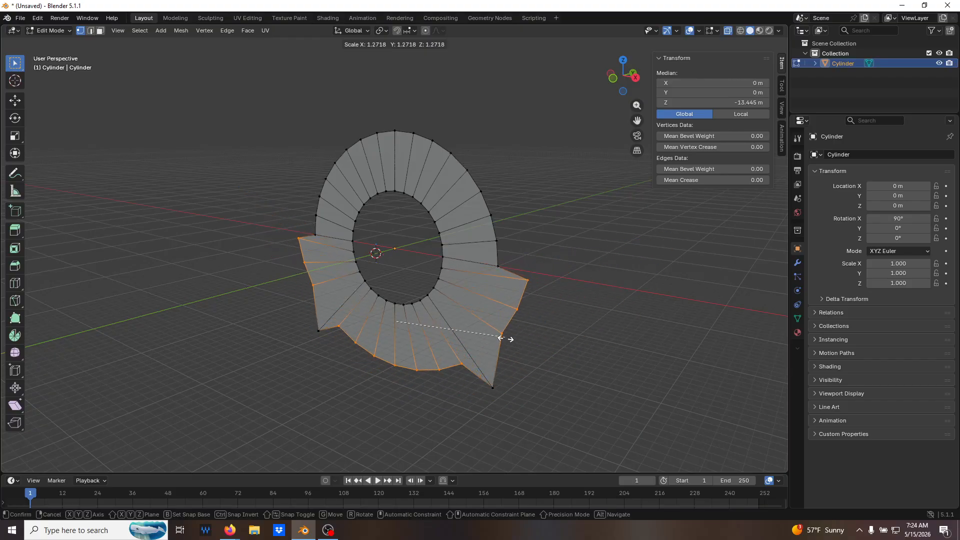
click(466, 326)
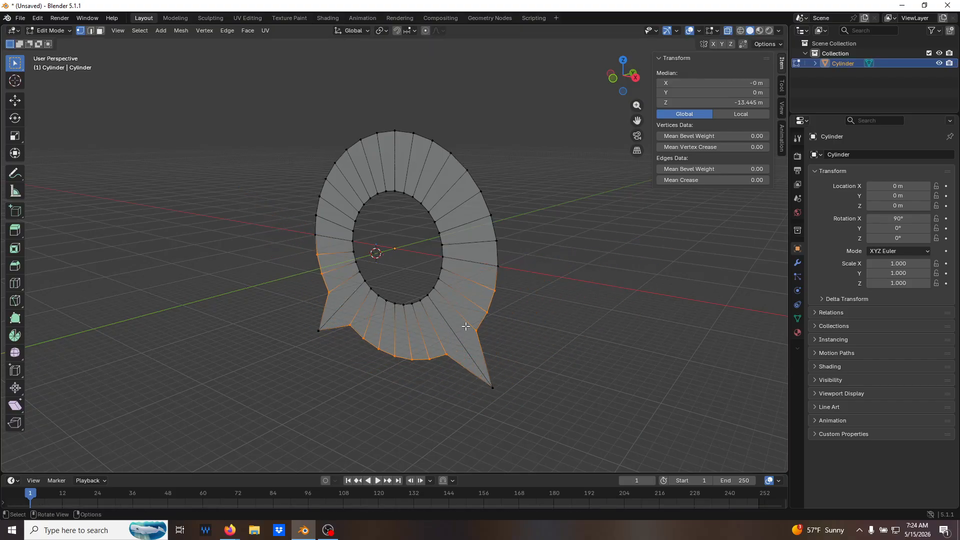
middle_drag(466, 326, 426, 296)
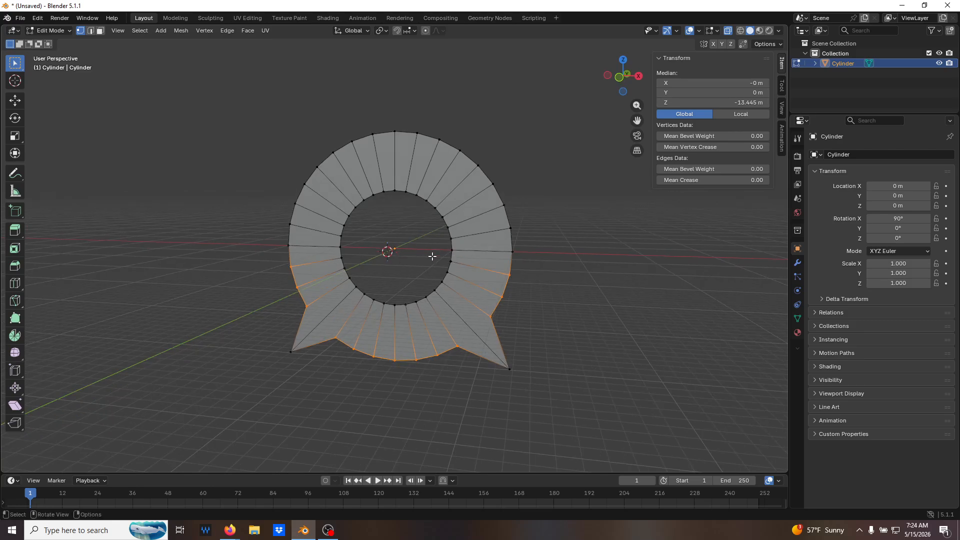
middle_drag(396, 259, 428, 260)
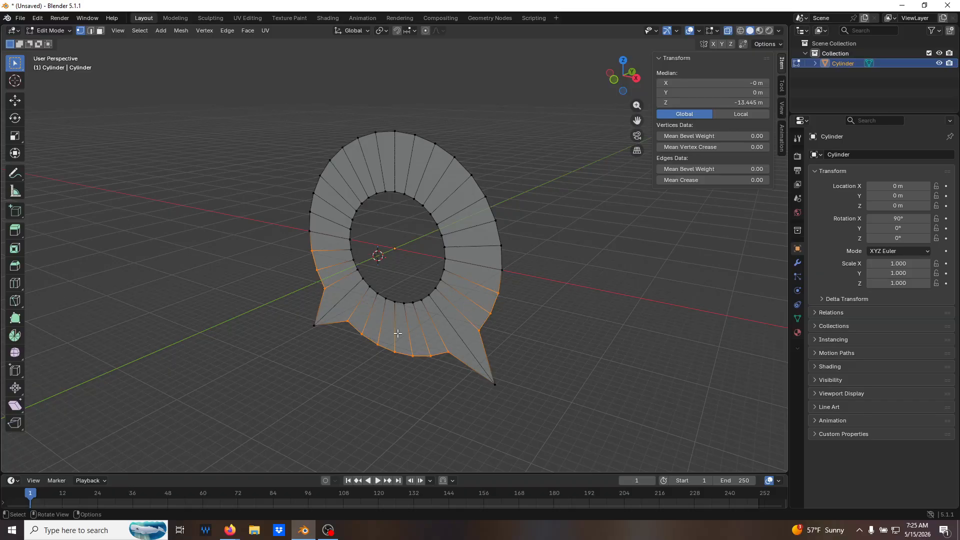
Reset the 3D cursor to the world origin and set the transform pivot point to 3D Cursor.
click(387, 32)
middle_drag(477, 243, 527, 250)
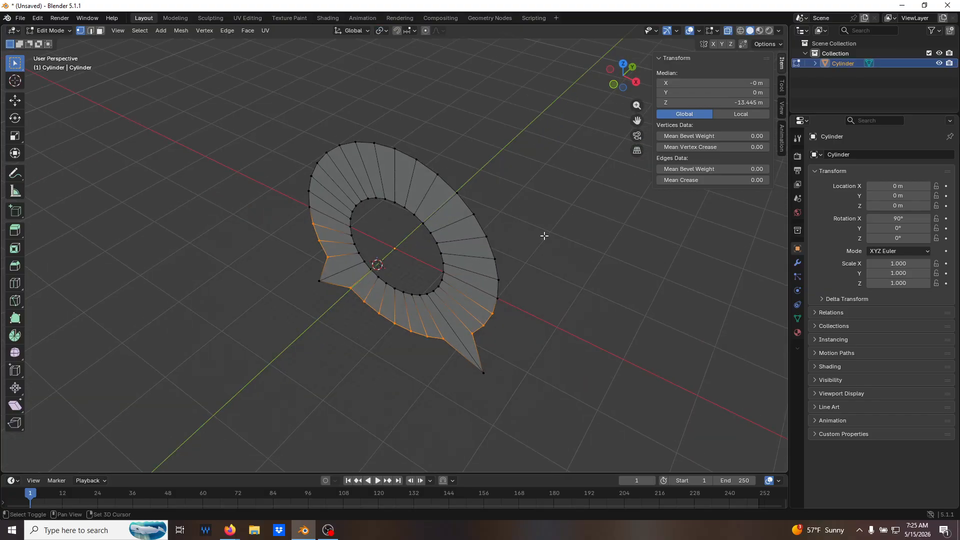
key(shift+c)
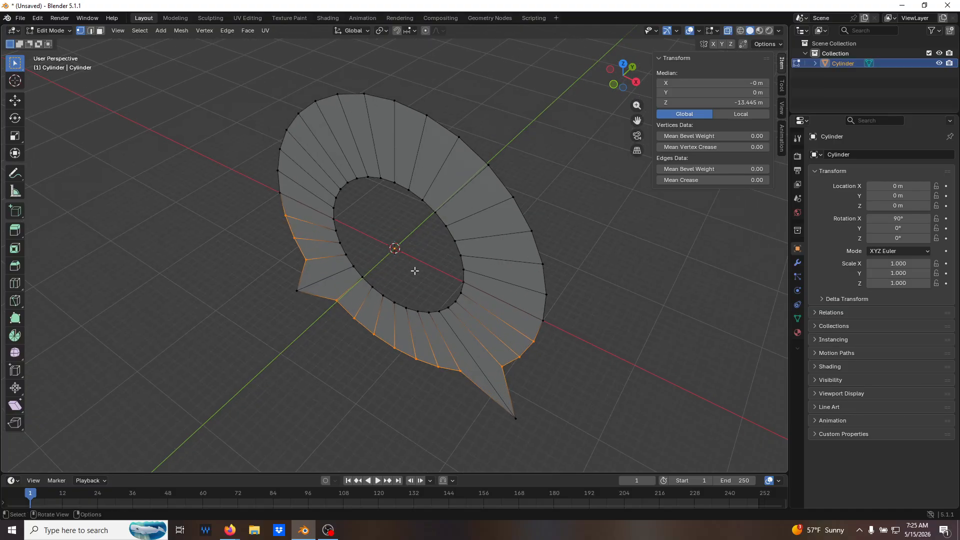
click(386, 31)
click(400, 68)
Scale the selected lower outer vertices outward from the 3D cursor on all axes.
middle_drag(544, 216, 538, 199)
key(s)
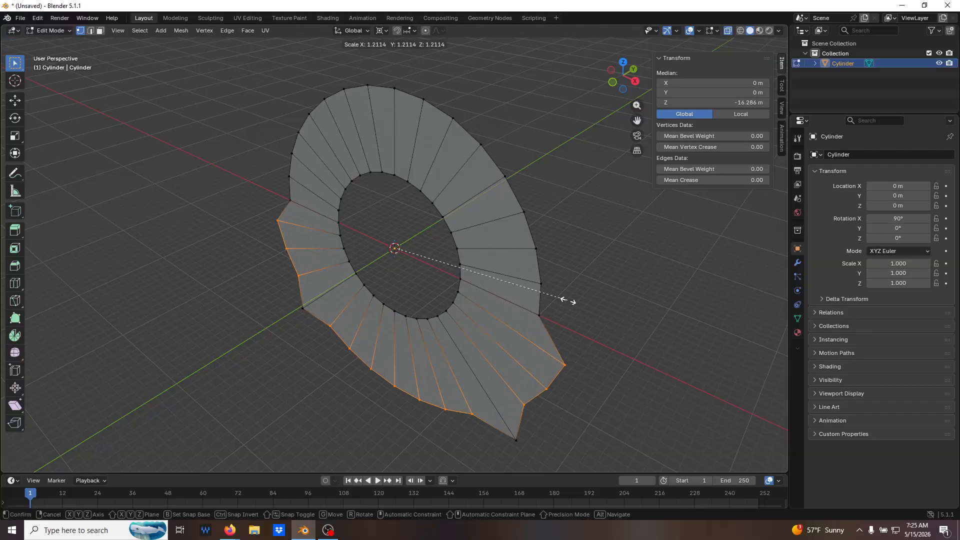
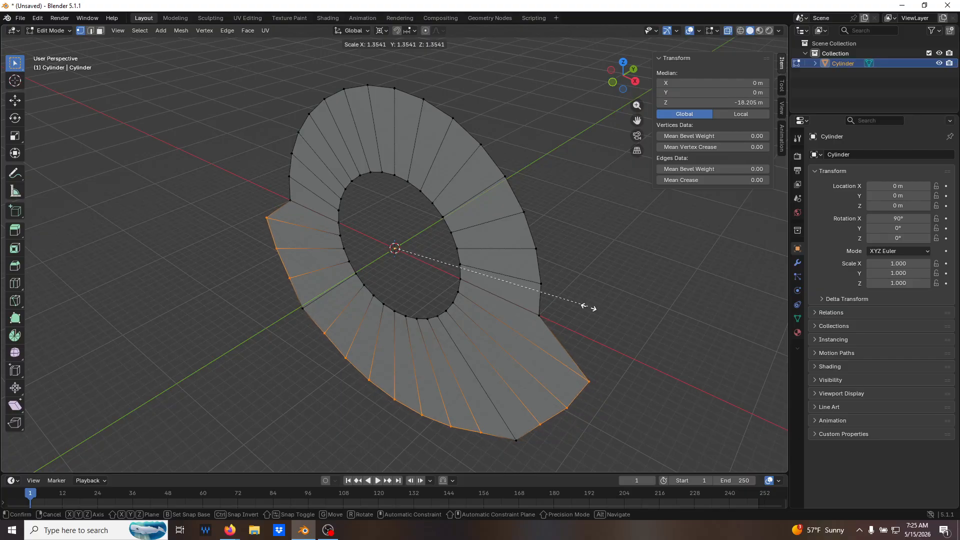
Finish scaling the lower outer vertices outward to a factor of about 1.5 on all axes and deselect everything.
click(605, 328)
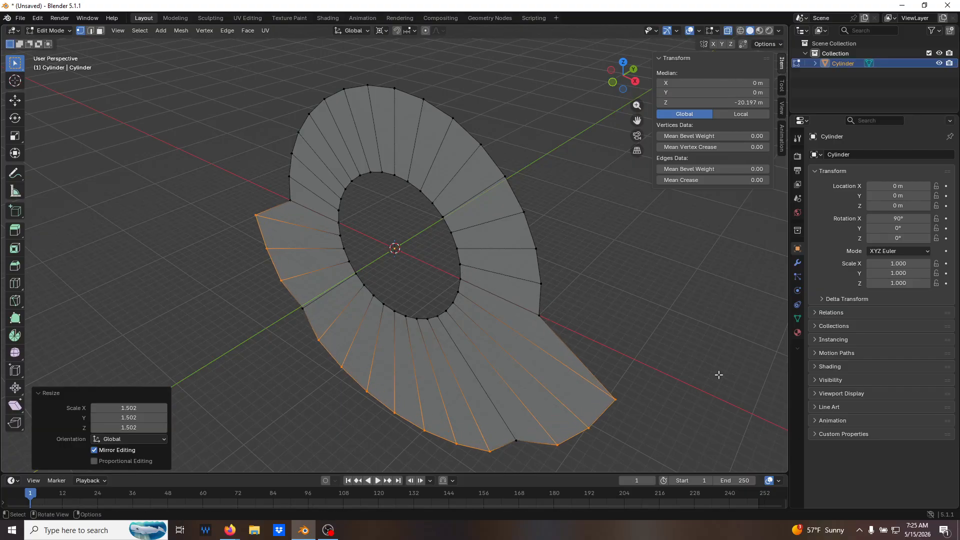
click(707, 362)
Join the outer vertex at X -20 m, Z 0 m to the corner vertex at X -20 m, Z -20 m with a new edge.
middle_drag(707, 363, 746, 318)
click(238, 248)
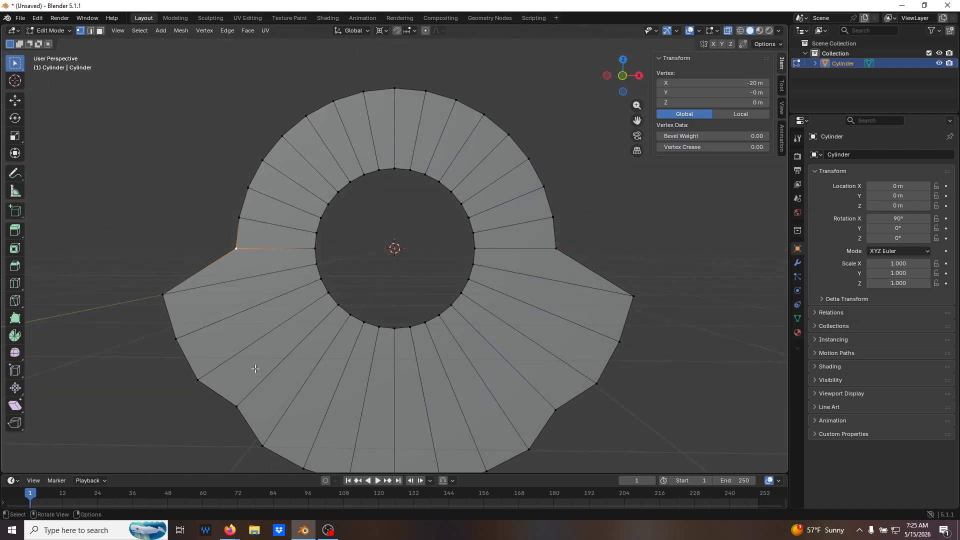
scroll(235, 340, down, 1)
shift+click(262, 380)
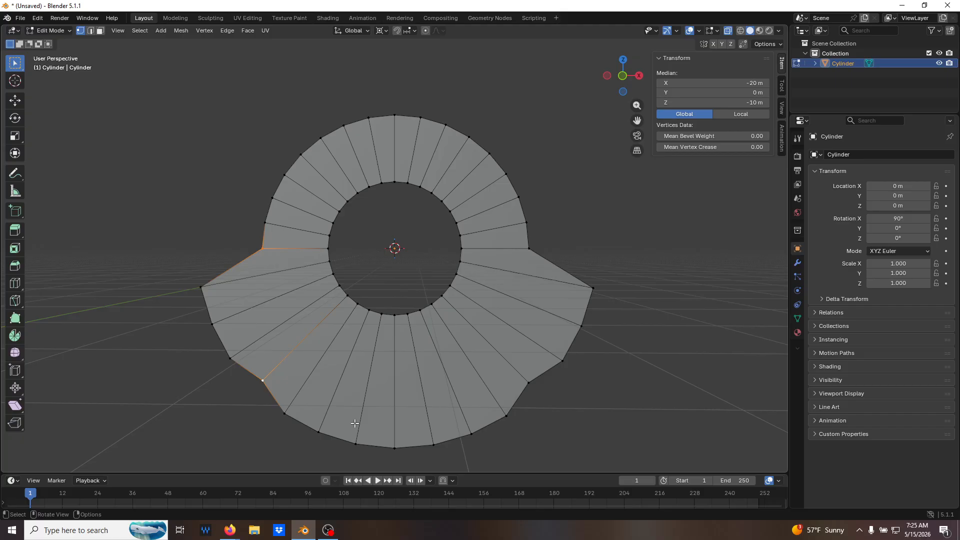
key(f)
key(alt+a)
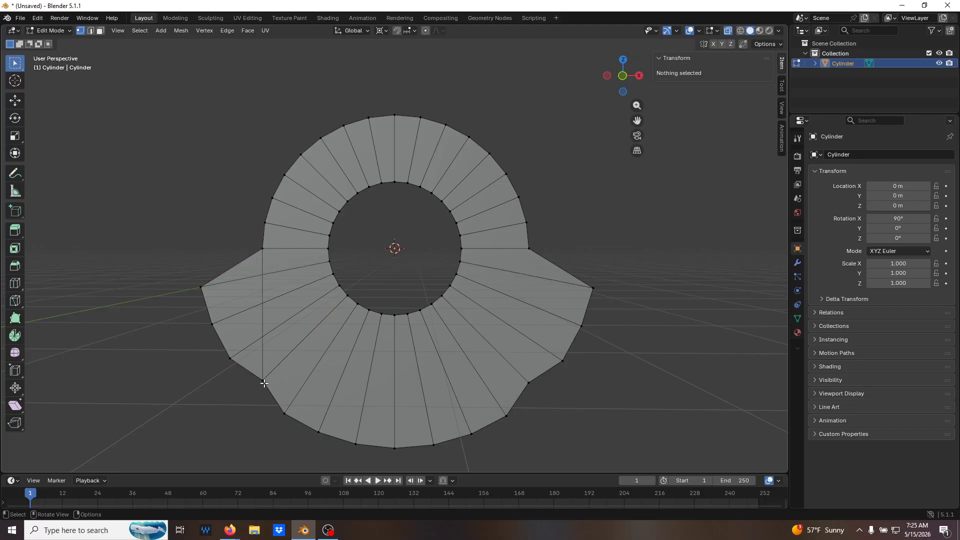
Create an edge along Z -20 m between the two lower corner vertices at X -20 m and X 20 m.
click(263, 380)
shift+click(531, 384)
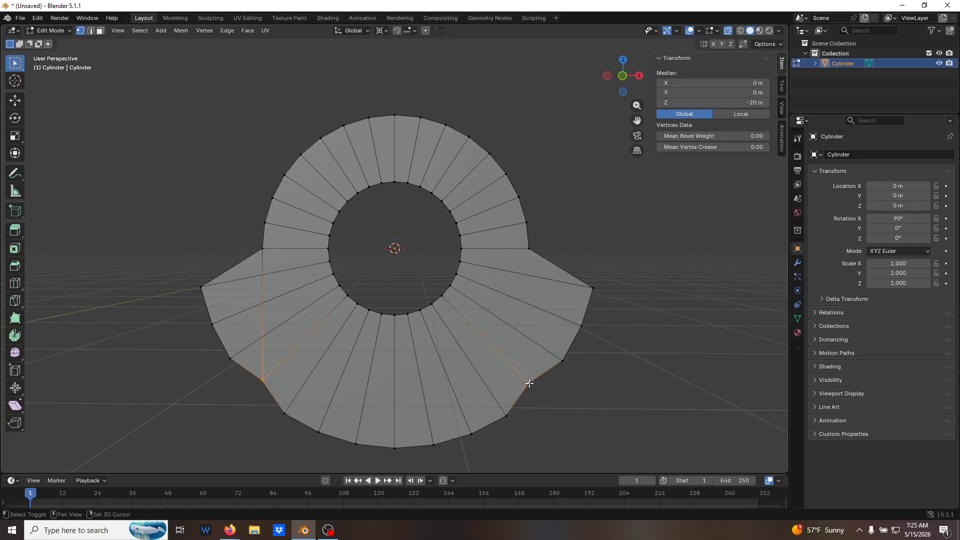
key(f)
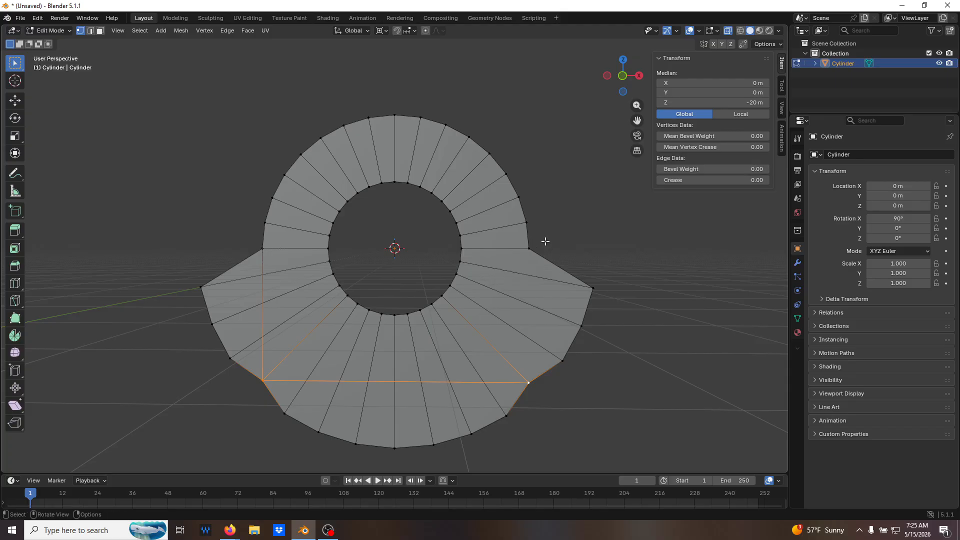
Join the outer vertex at X 20 m, Z 0 m to the corner vertex at X 20 m, Z -20 m with a new edge.
click(531, 248)
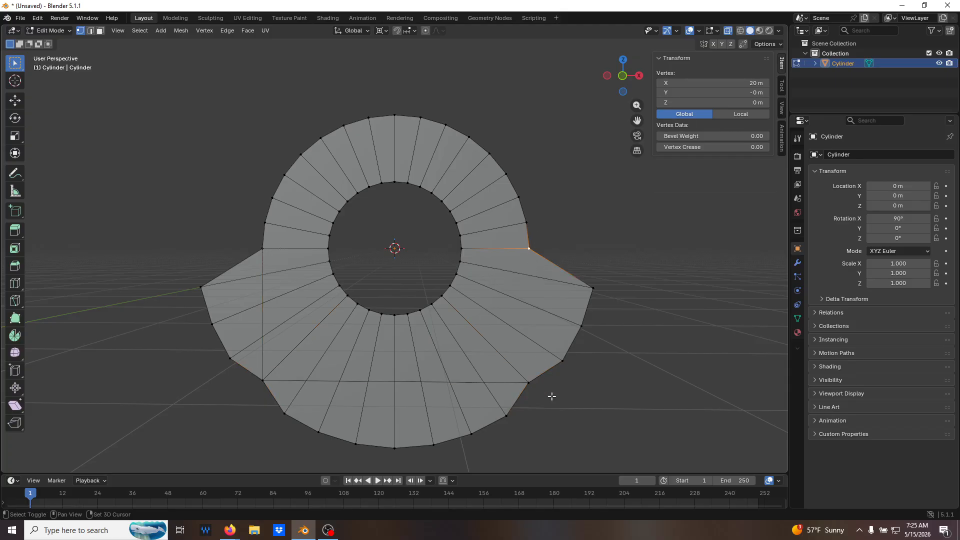
shift+click(529, 383)
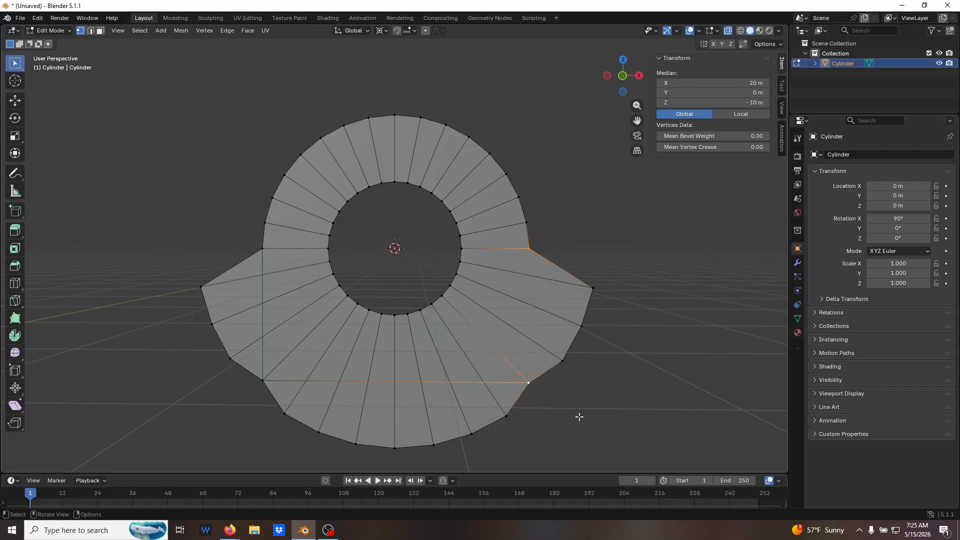
click(551, 378)
click(527, 384)
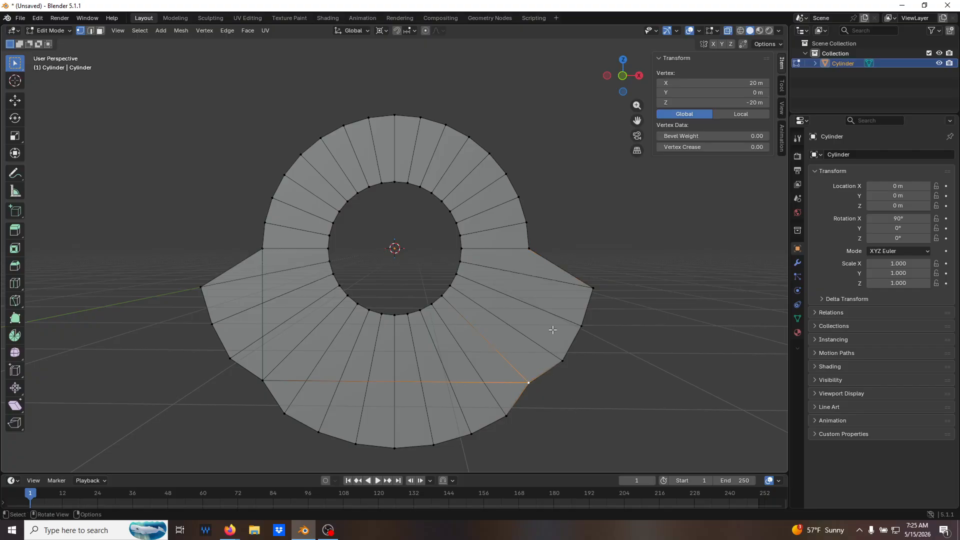
shift+click(525, 247)
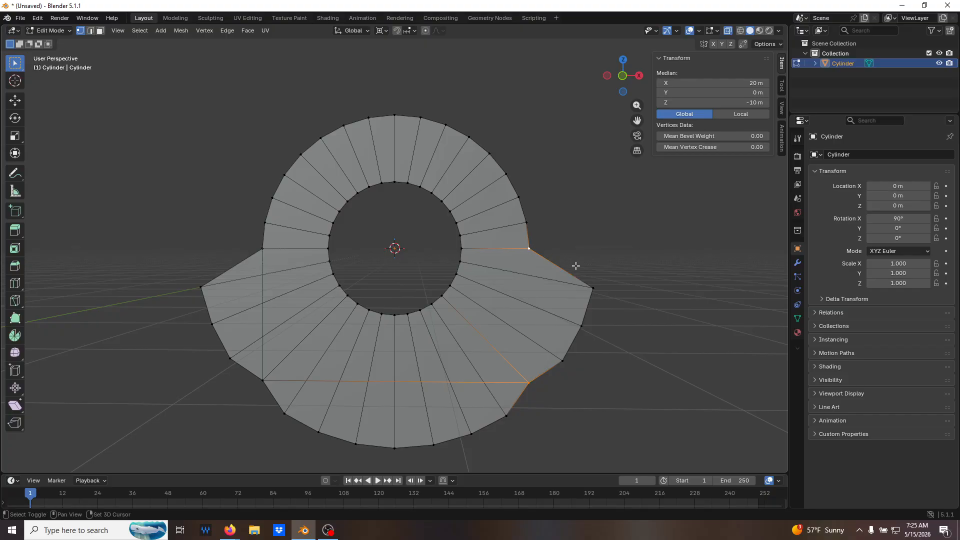
click(615, 403)
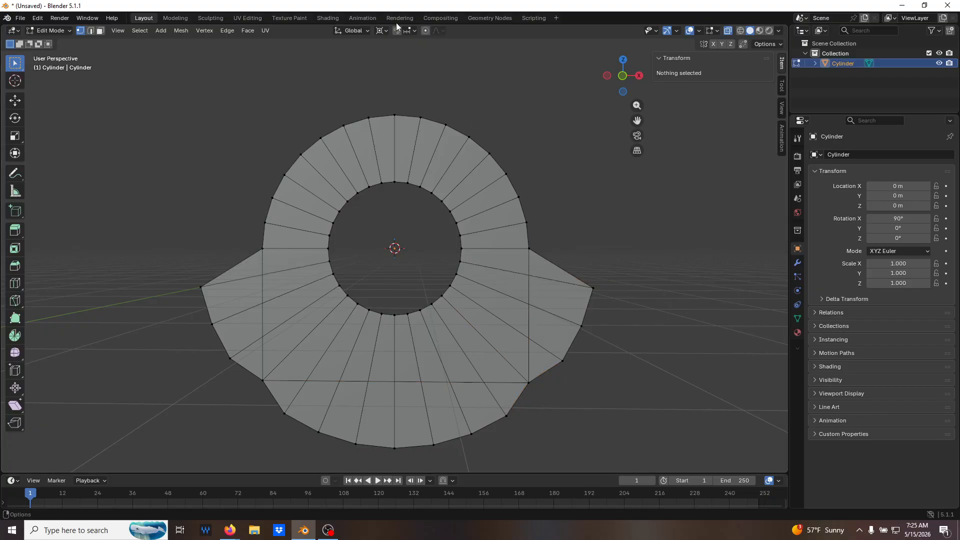
Set the snap target to Edge and turn snapping on.
click(415, 31)
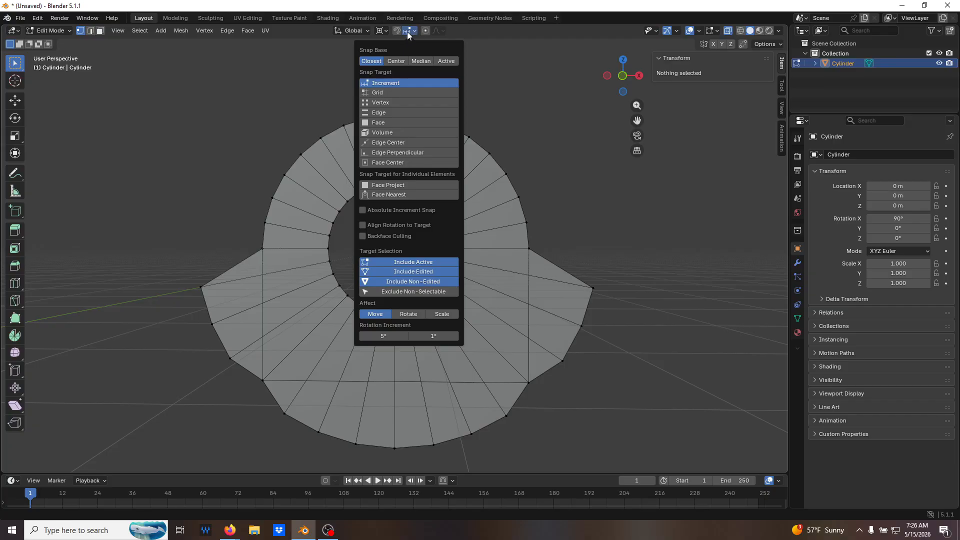
click(398, 114)
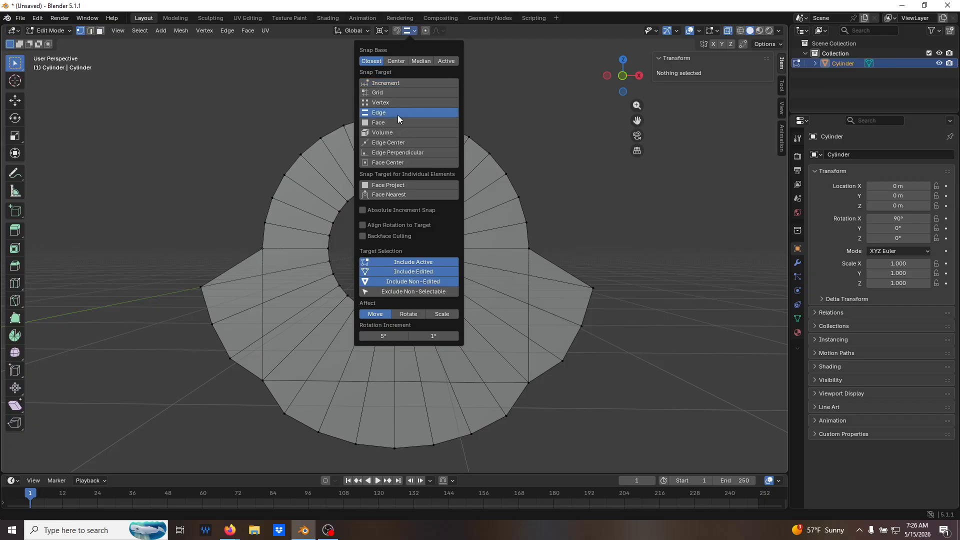
click(395, 31)
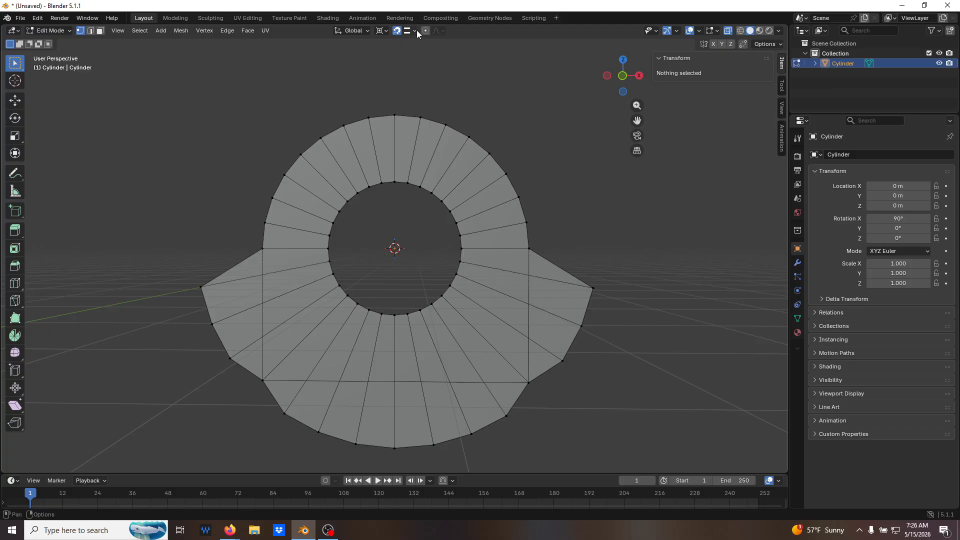
click(593, 288)
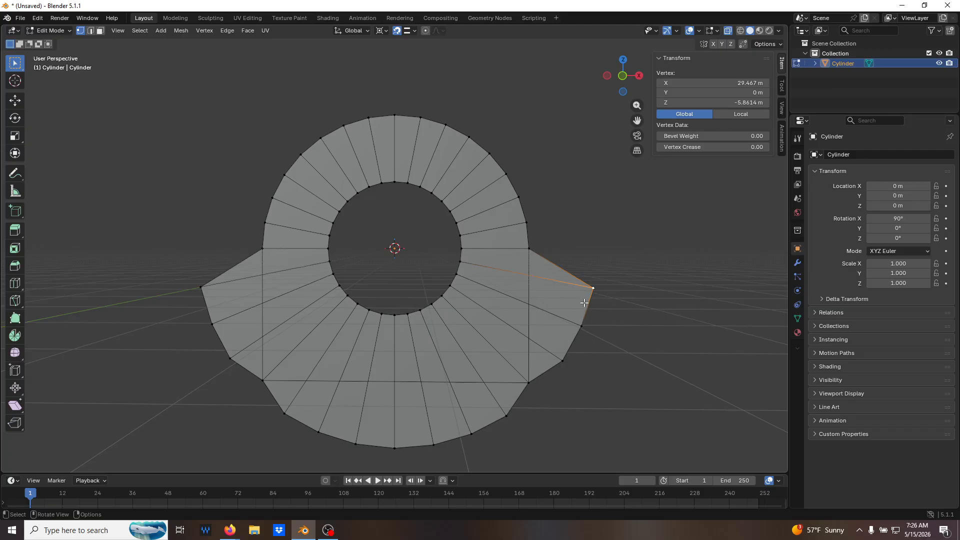
key(shift+v)
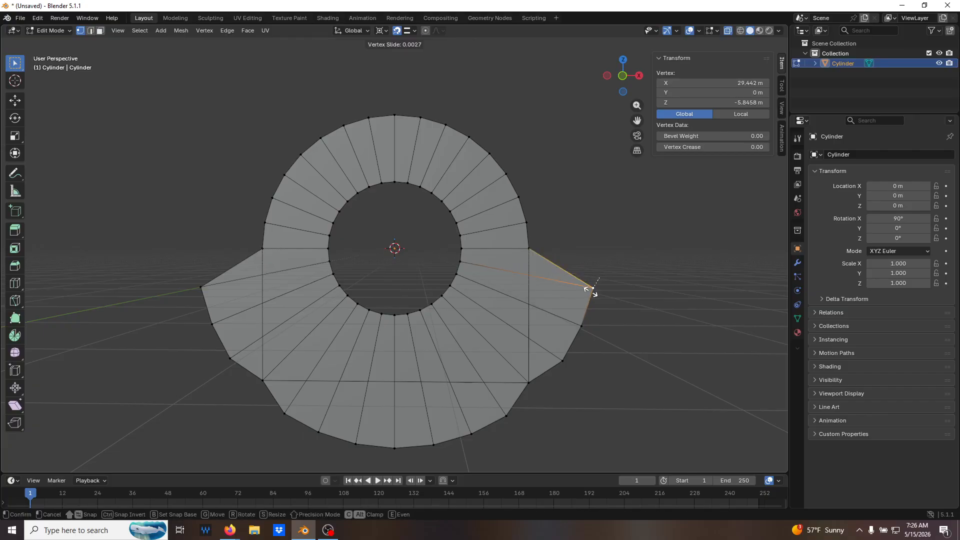
click(584, 289)
key(alt+a)
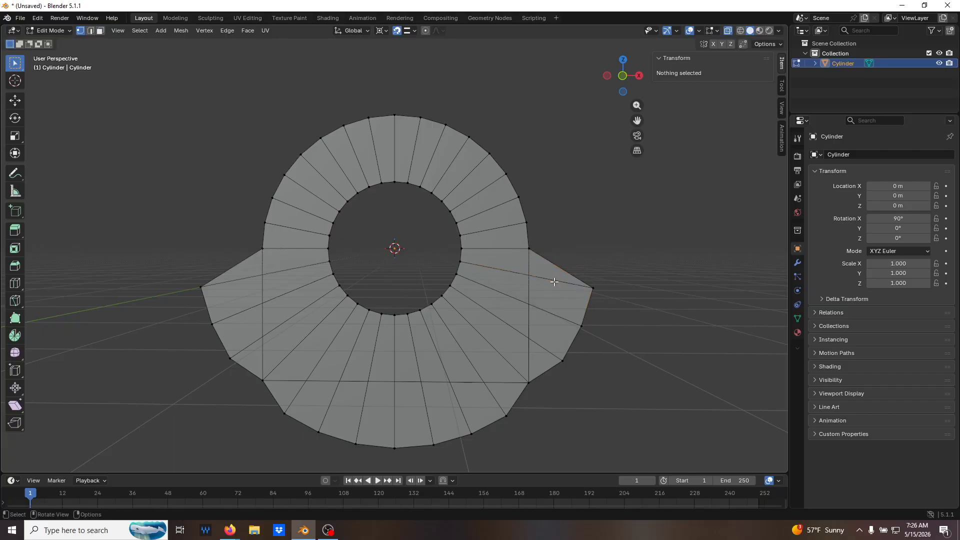
Slide the three protruding vertices on the ring's +X side along their radial edges, snapping them to the vertical edge at X 20 m.
click(592, 289)
key(g)
key(g)
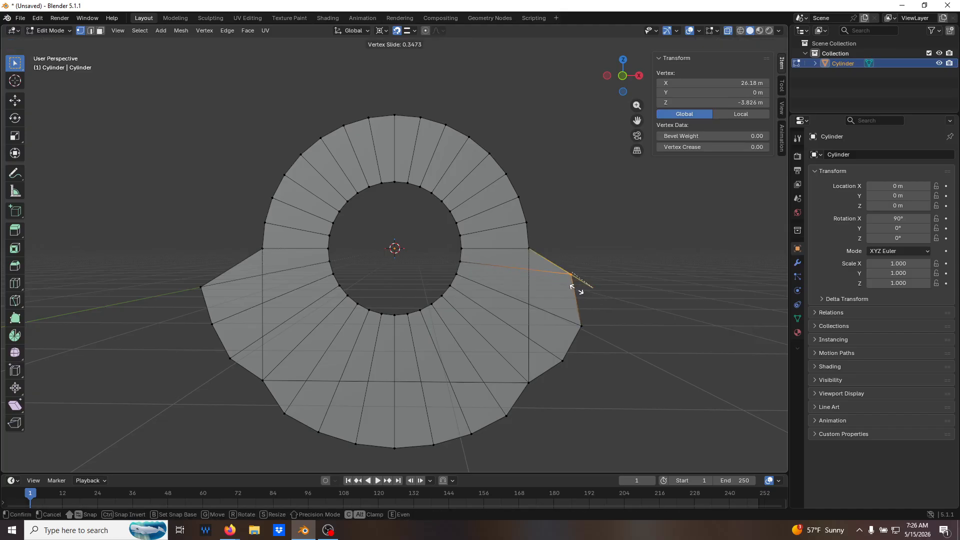
click(534, 286)
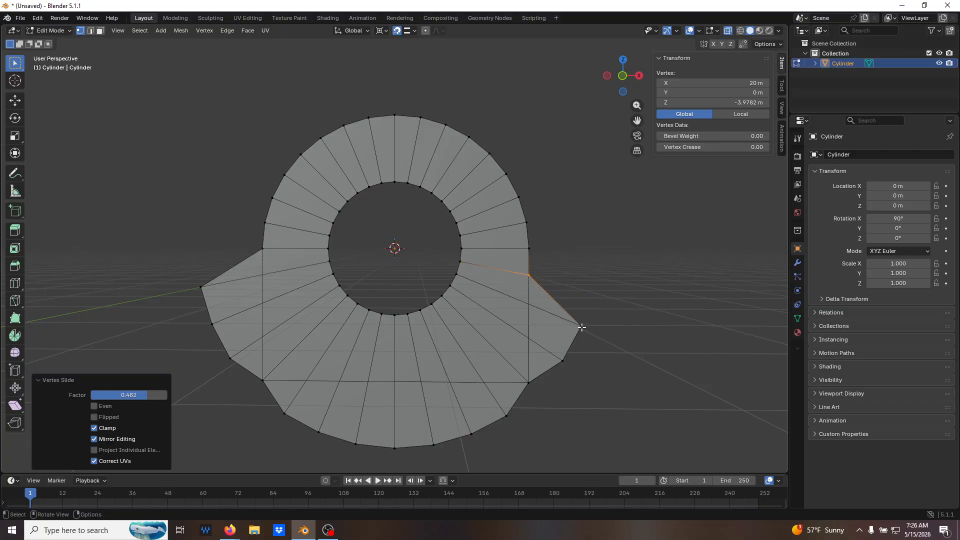
key(g)
key(g)
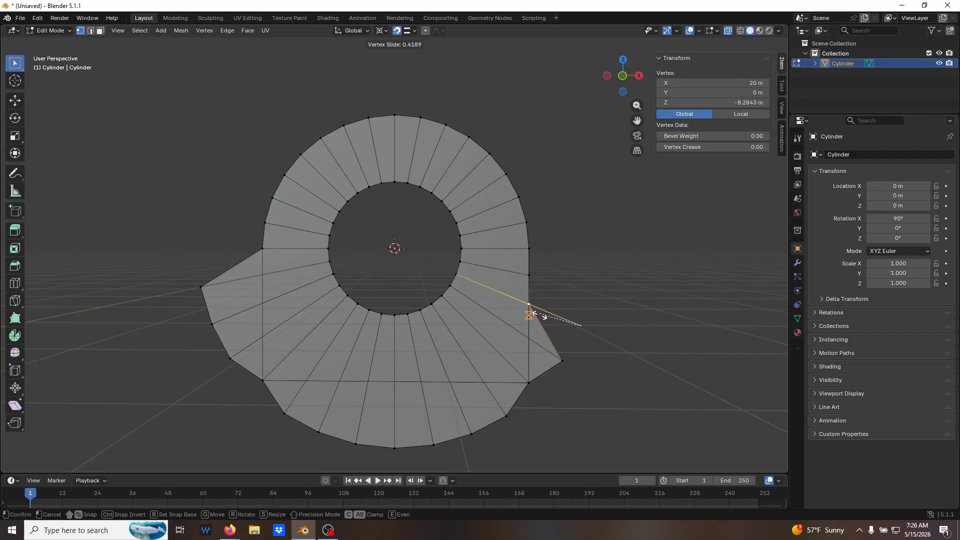
click(535, 314)
click(564, 363)
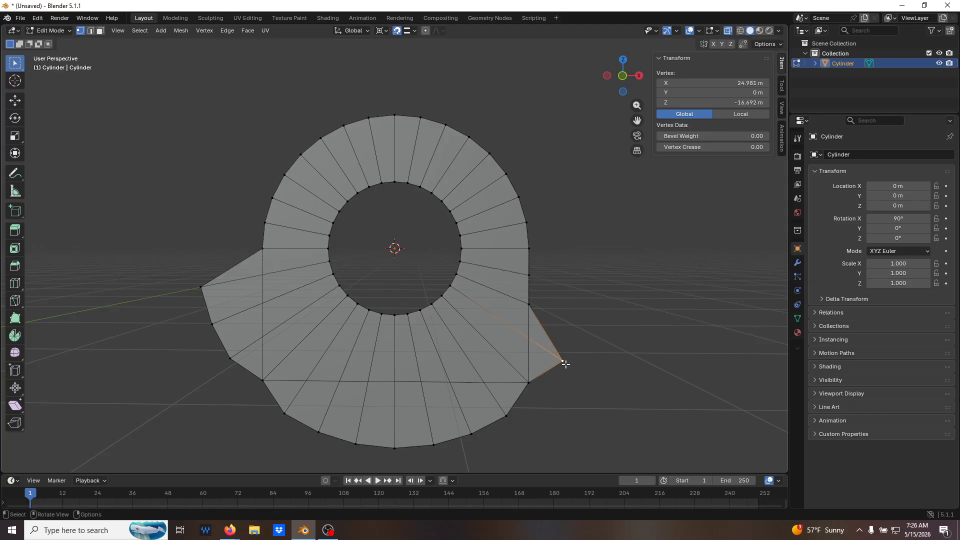
key(g)
key(g)
click(529, 348)
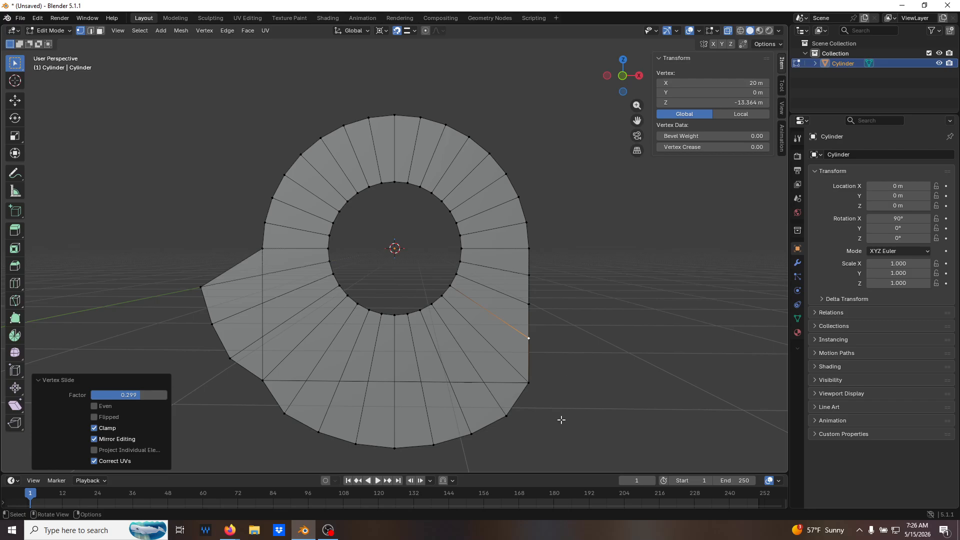
Slide the three lower vertices between the +X corner and the centre line along their radial edges, snapping them to the edge at Z -20 m.
click(508, 416)
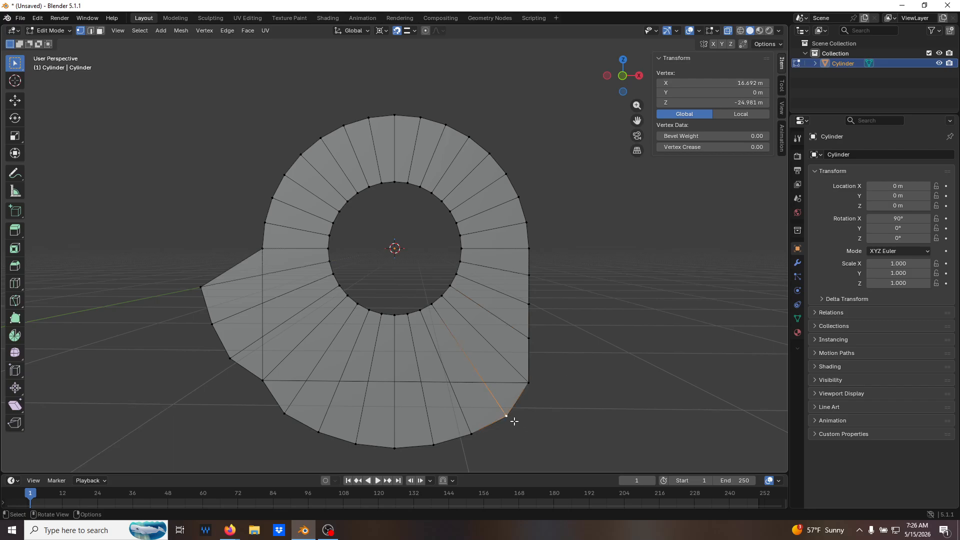
key(g)
key(g)
click(487, 385)
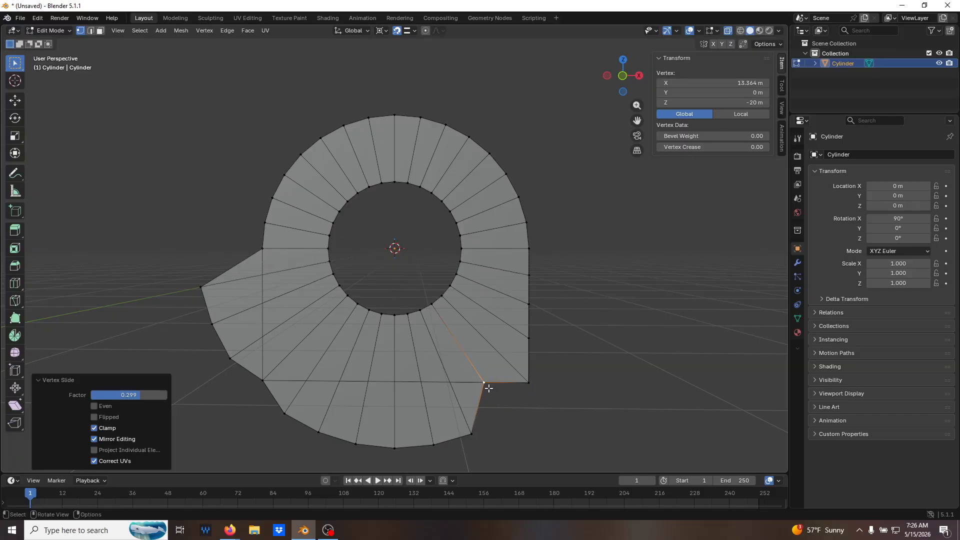
click(471, 435)
key(g)
key(g)
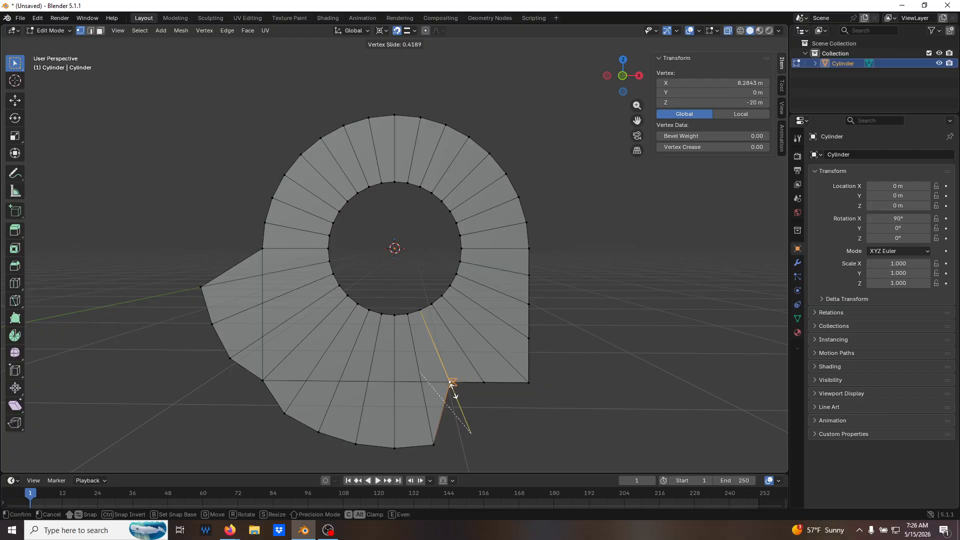
click(452, 383)
click(439, 445)
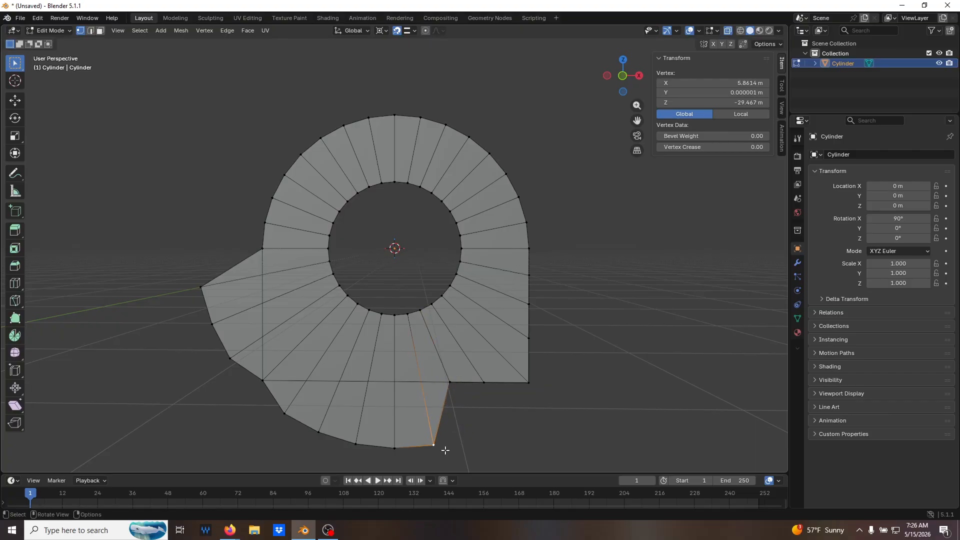
key(shift+v)
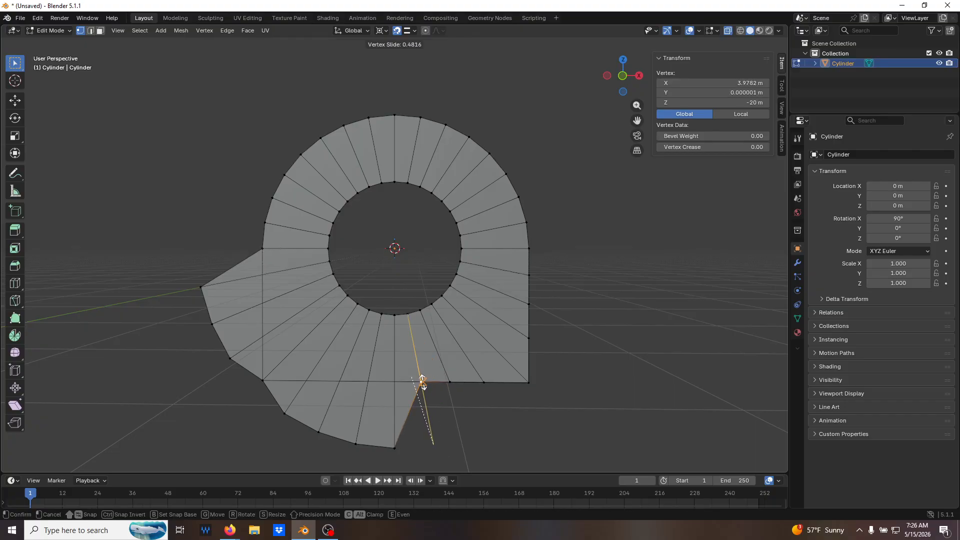
click(423, 383)
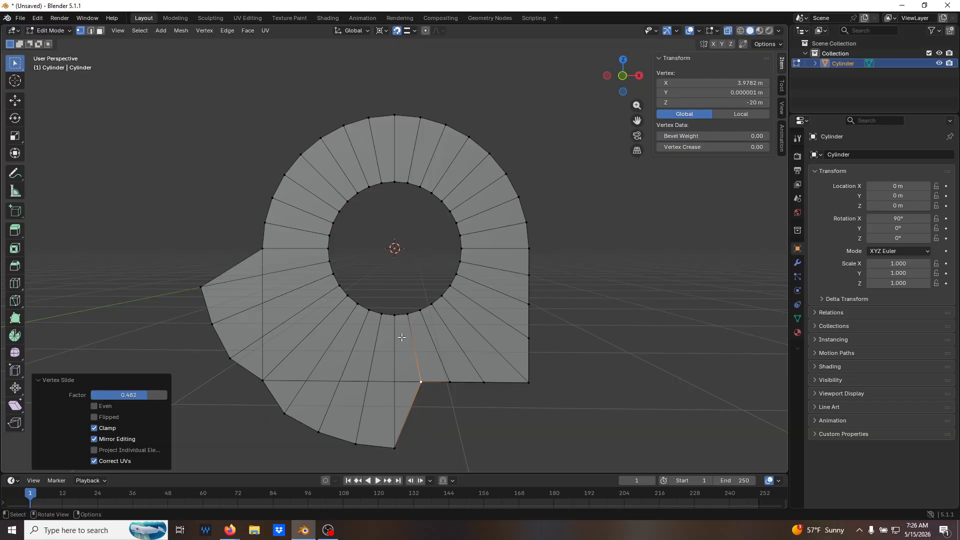
key(shift+v)
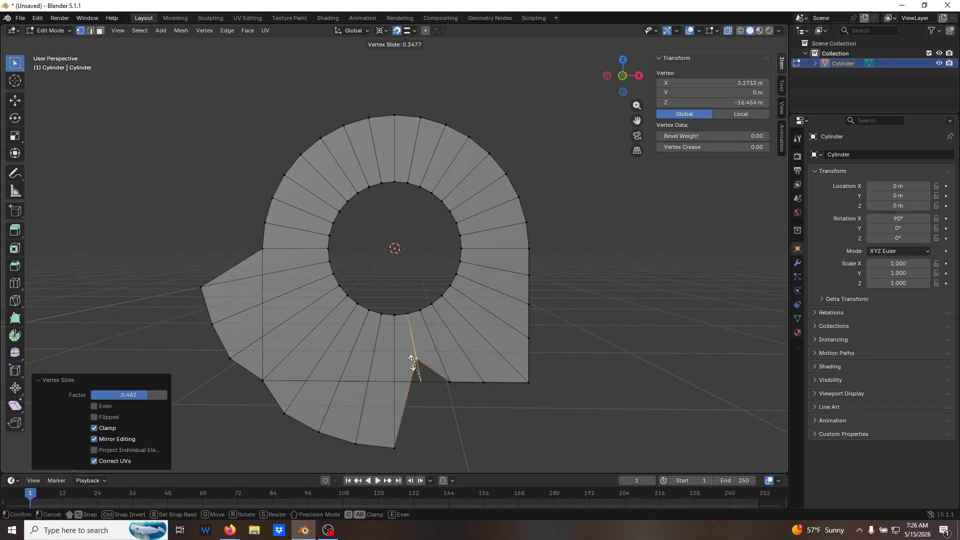
right_click(427, 389)
Slide the centre-line vertex and the three lower vertices between it and the -X corner along their radial edges, snapping them to Z -20 m.
click(392, 451)
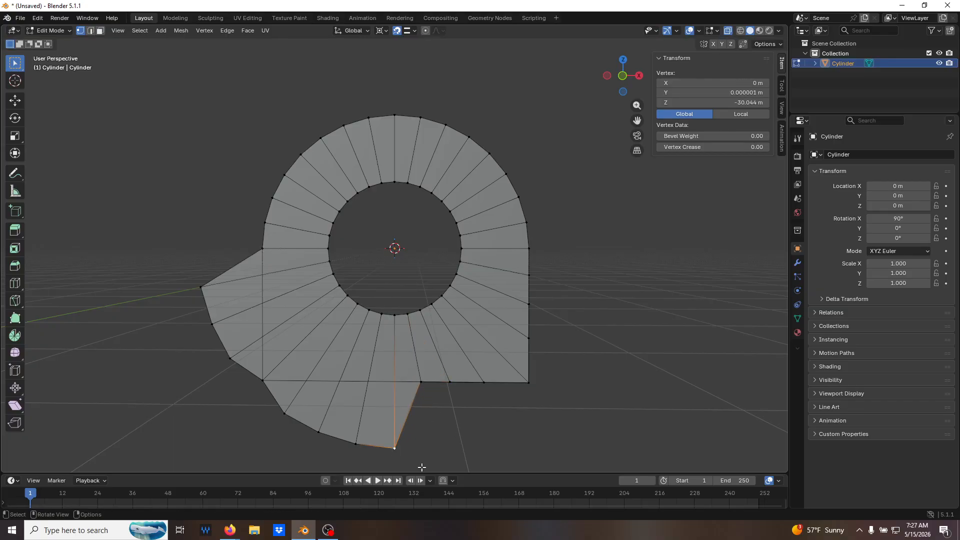
key(shift+v)
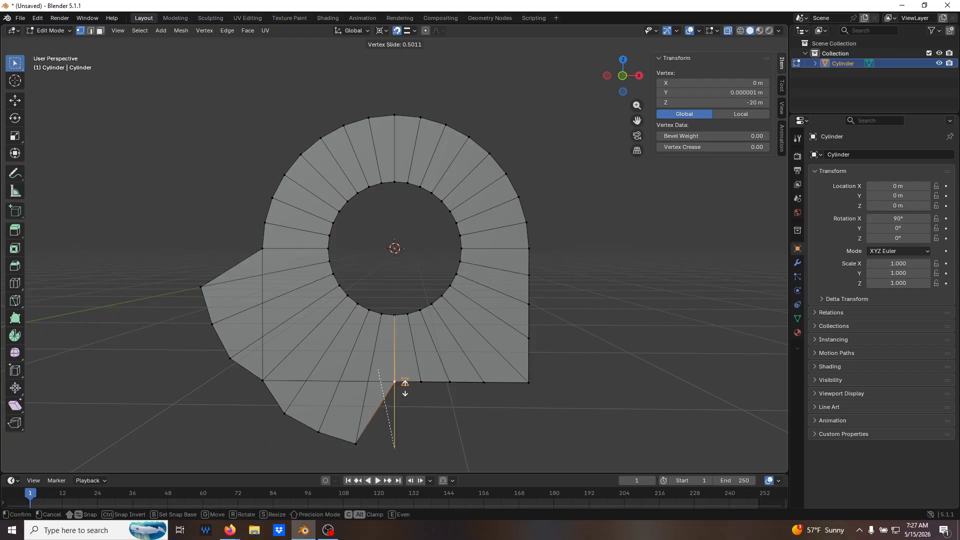
click(405, 389)
click(356, 442)
key(shift+v)
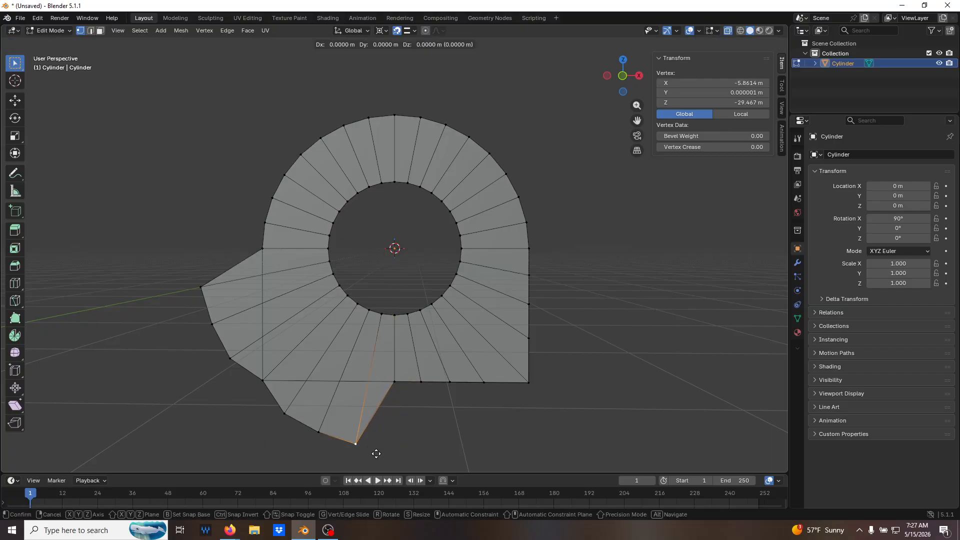
click(379, 386)
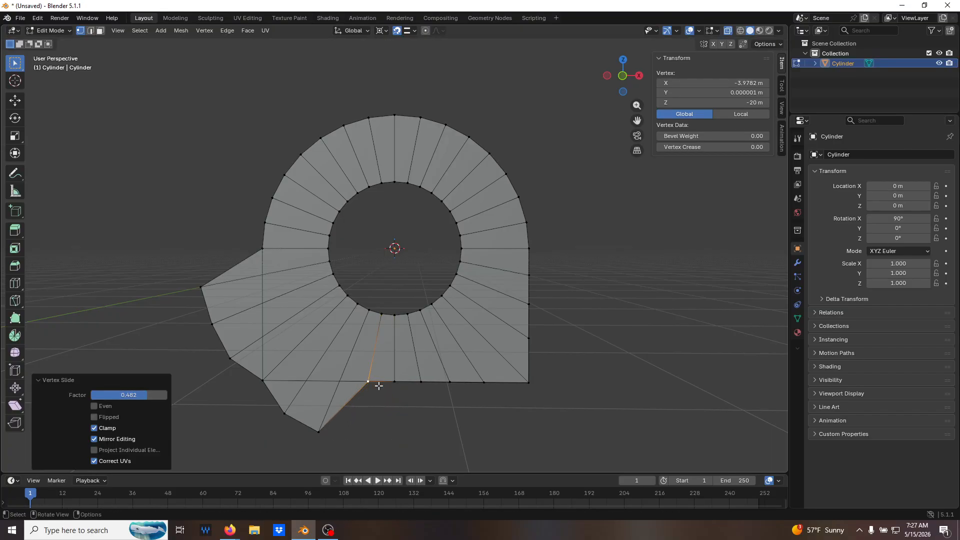
click(318, 431)
key(shift+v)
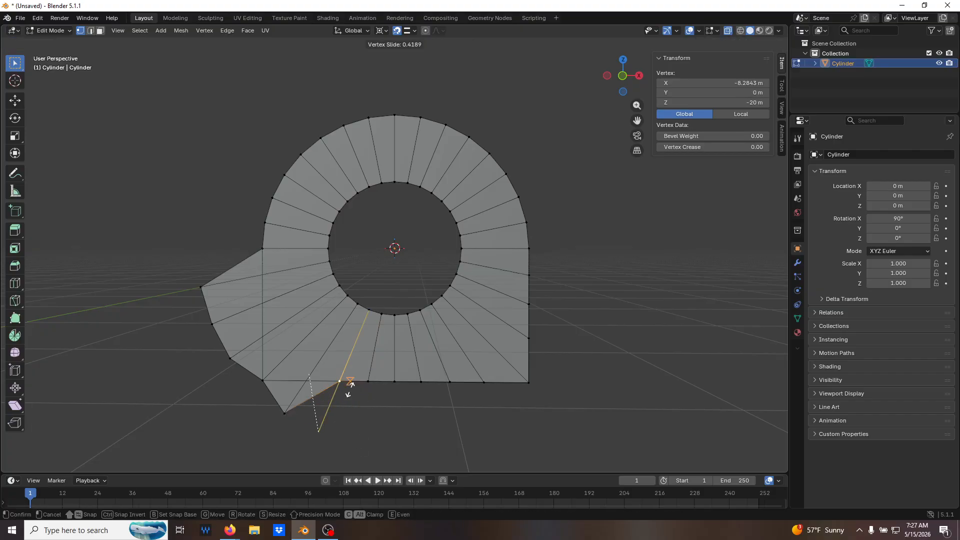
click(350, 384)
click(280, 414)
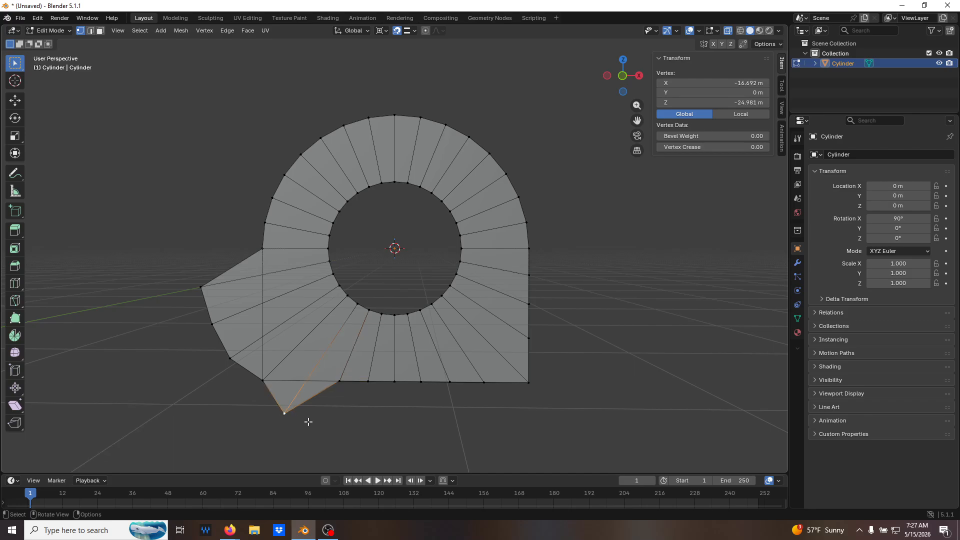
key(shift+v)
click(312, 383)
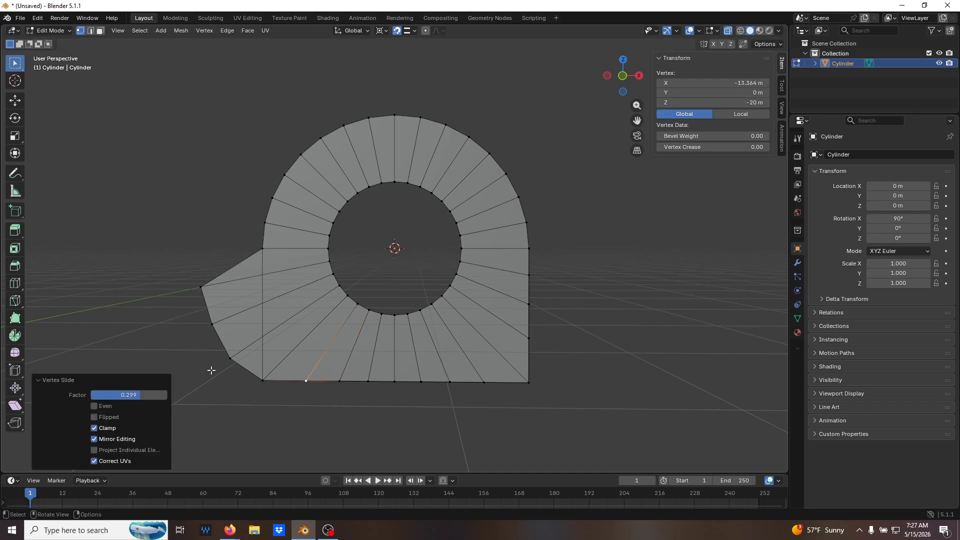
Slide the two lower protruding vertices on the ring's -X side along their radial edges, snapping them to the vertical edge at X -20 m.
click(226, 359)
key(shift+v)
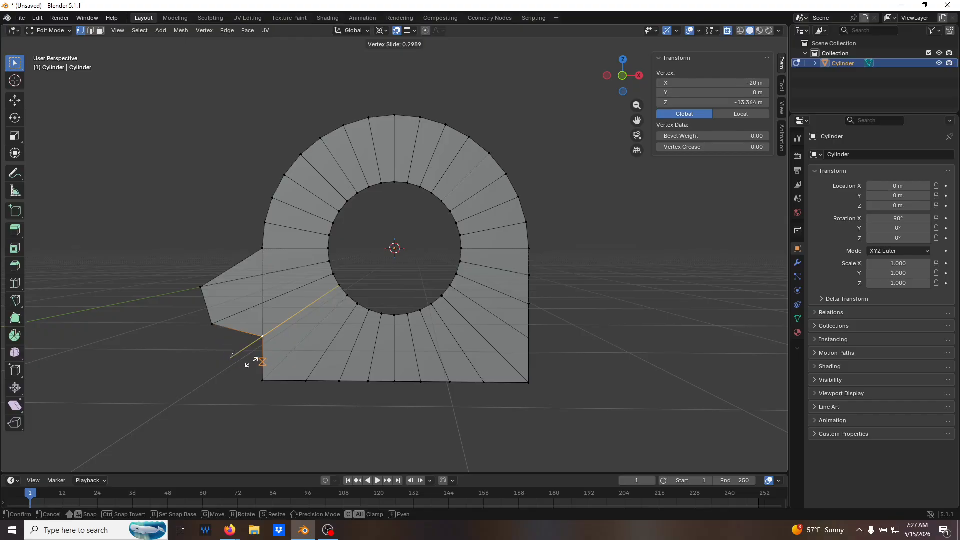
click(263, 339)
click(209, 326)
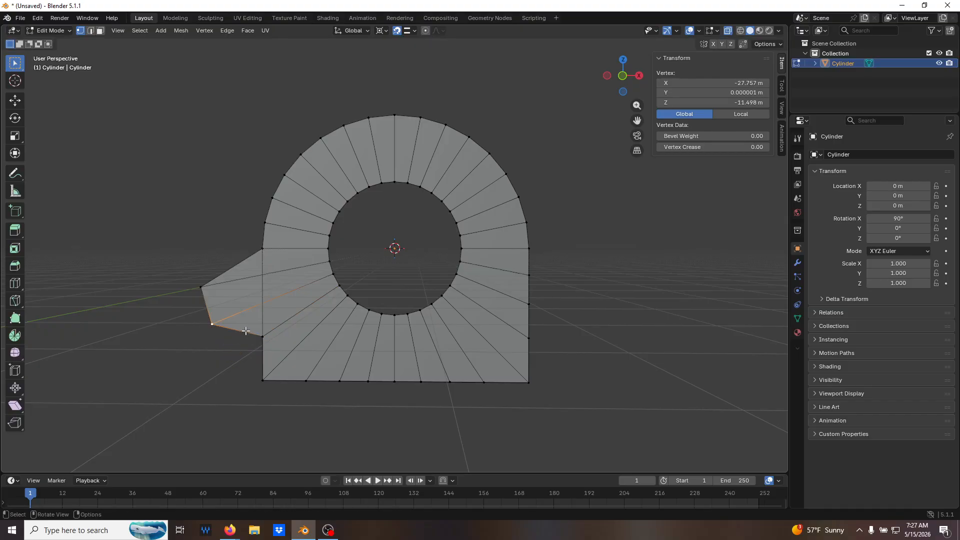
key(shift+v)
click(261, 304)
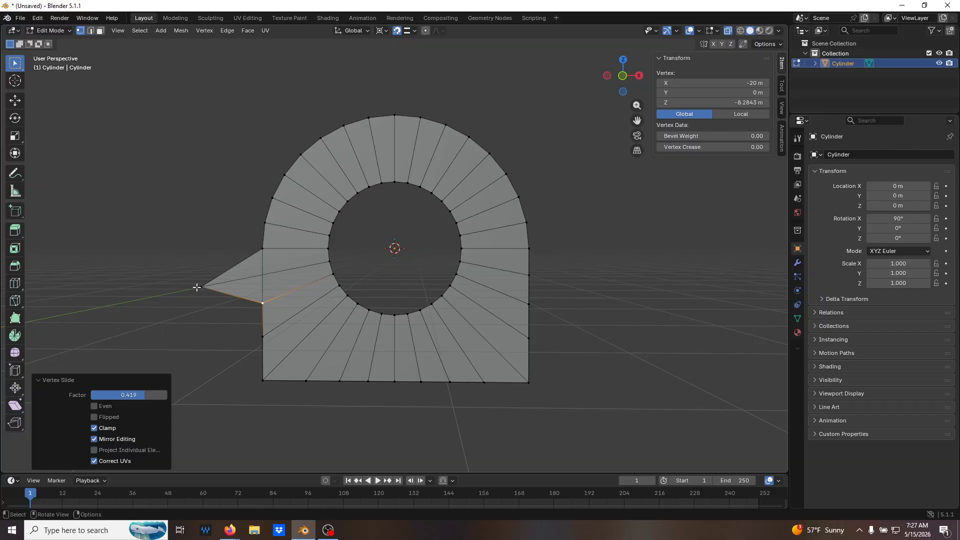
Slide the last protruding vertex on the -X side along its radial edge, snapping it to X -20 m, Z -3.9782 m.
click(198, 288)
key(shift+v)
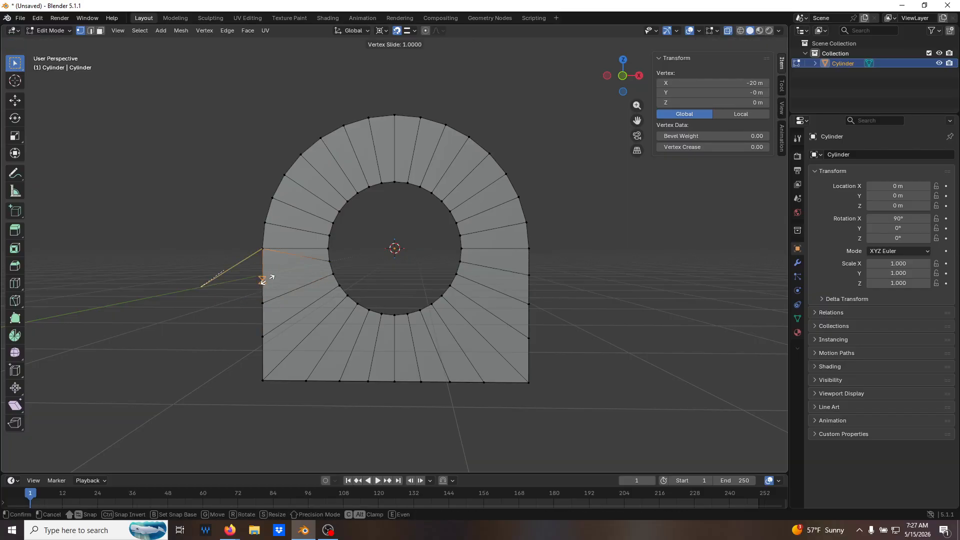
click(263, 280)
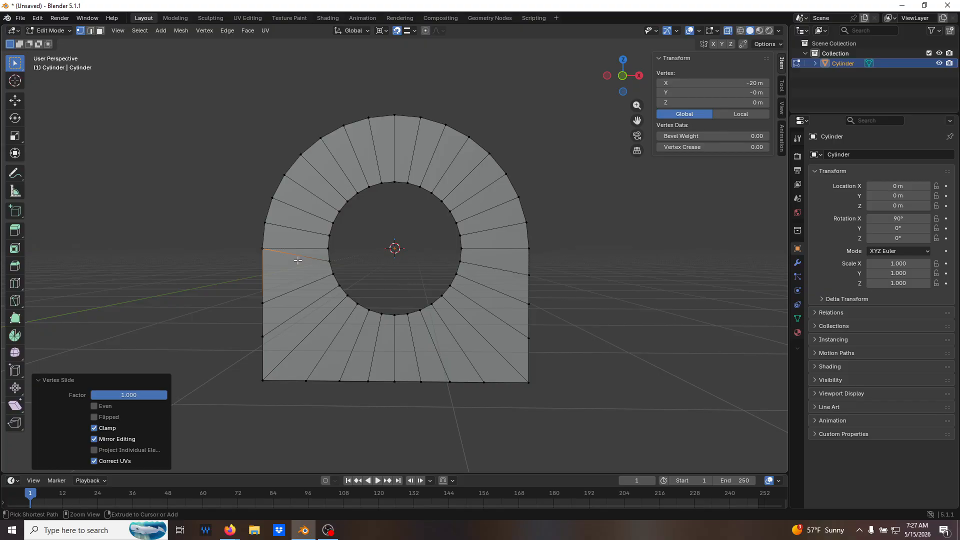
key(ctrl+z)
key(shift+v)
click(266, 285)
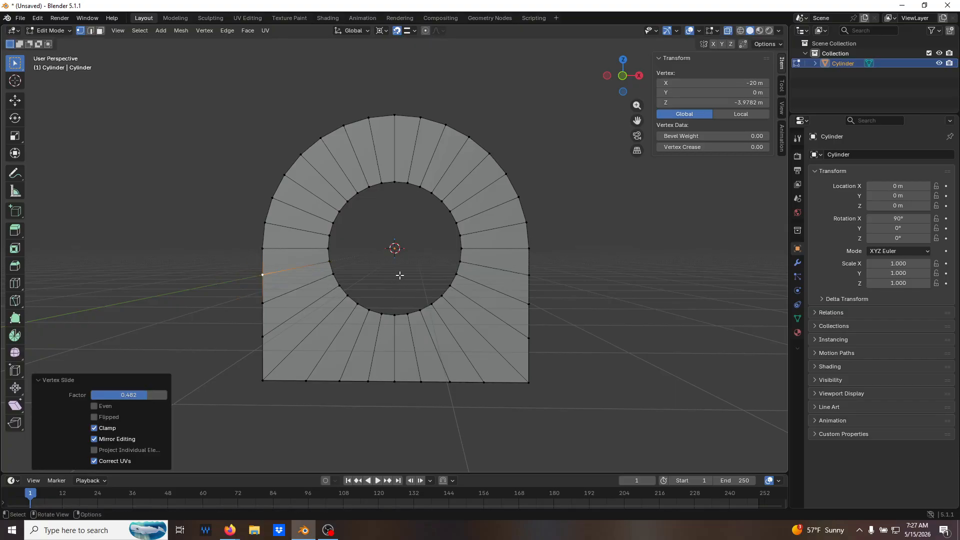
Turn off X-ray and delete the leftover full-length vertical edge at X -20 m in edge select mode.
middle_drag(646, 273, 611, 290)
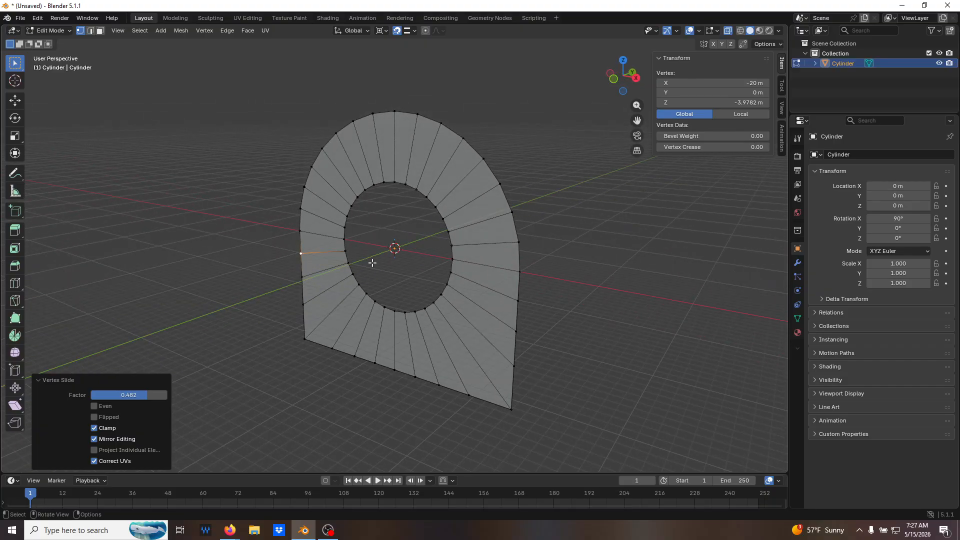
click(415, 287)
middle_drag(502, 291, 524, 288)
key(alt+z)
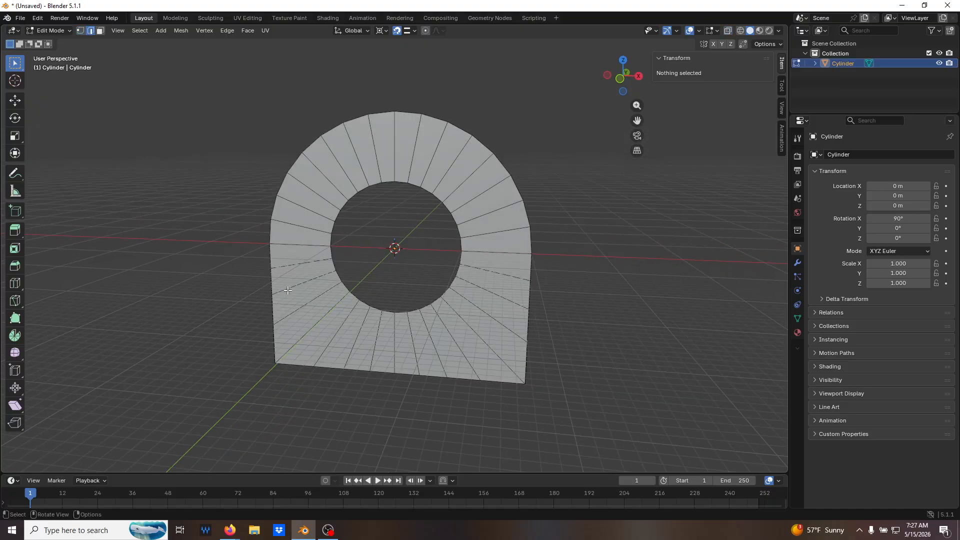
click(273, 285)
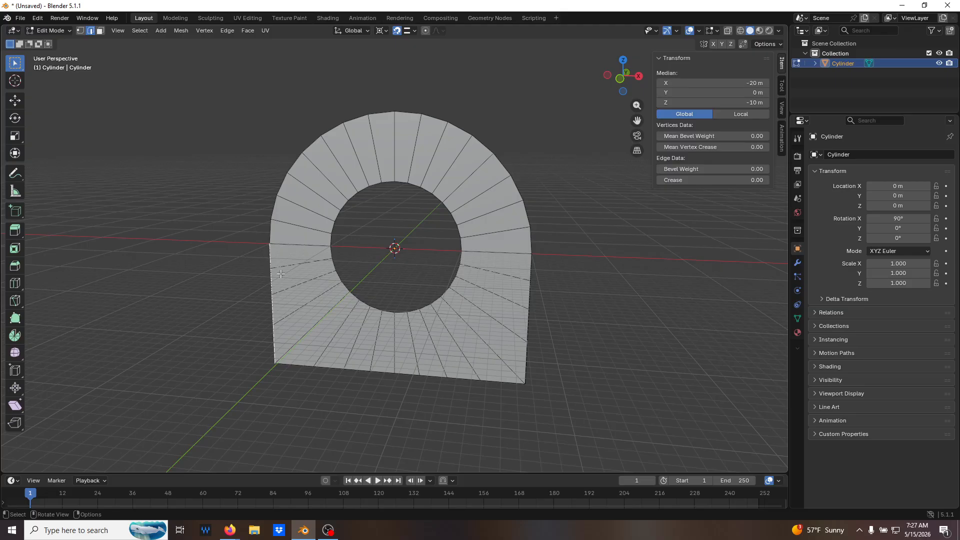
key(x)
click(273, 283)
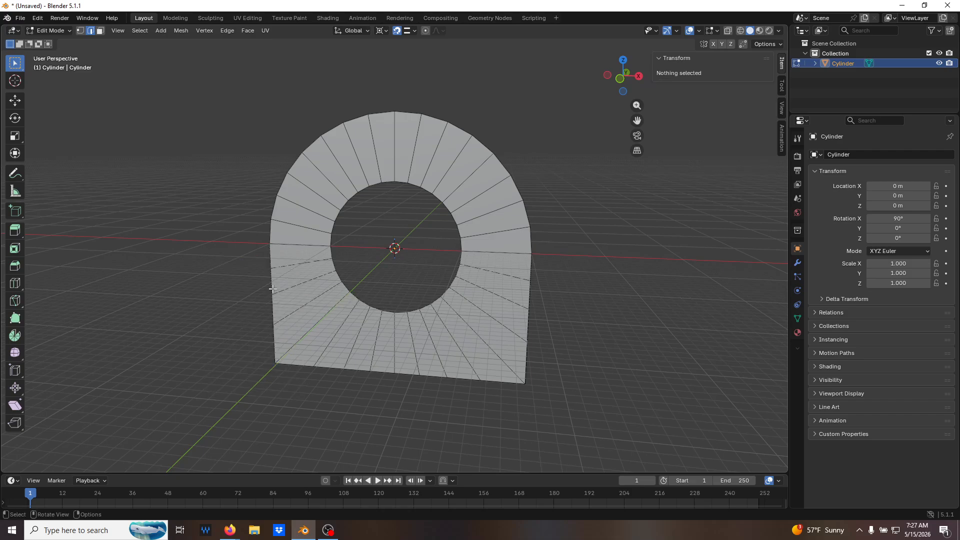
Delete the leftover full-length edges along the base at Z -20 m and along the +X side at X 20 m.
click(327, 367)
key(x)
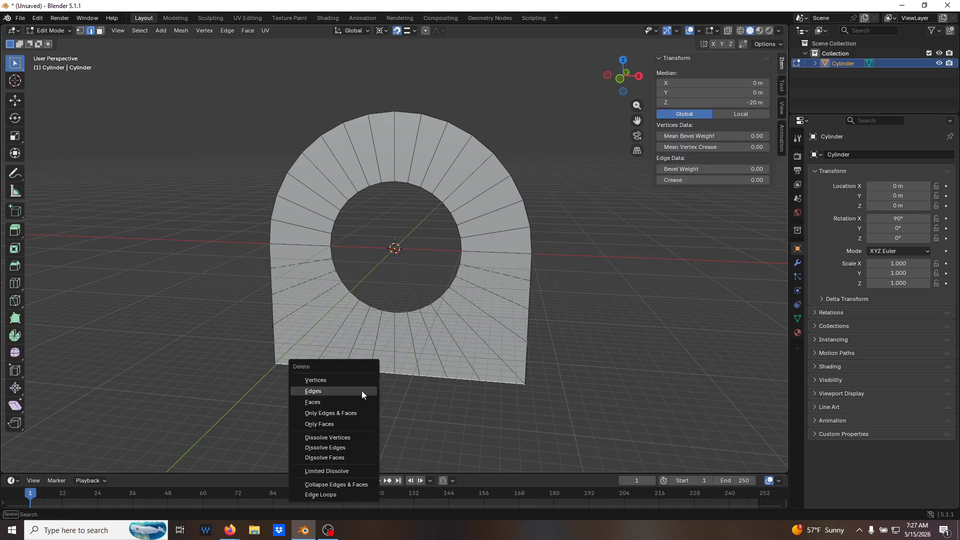
click(362, 388)
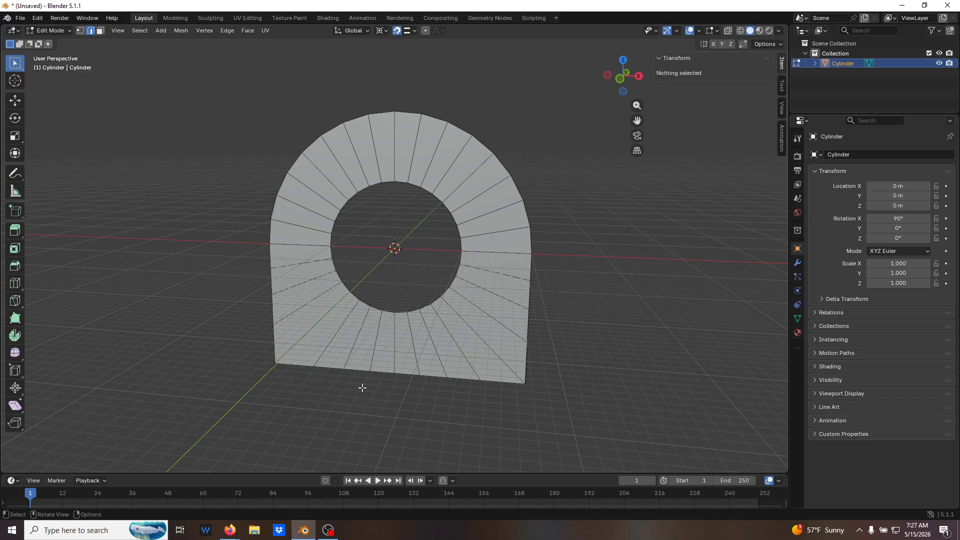
click(527, 330)
key(x)
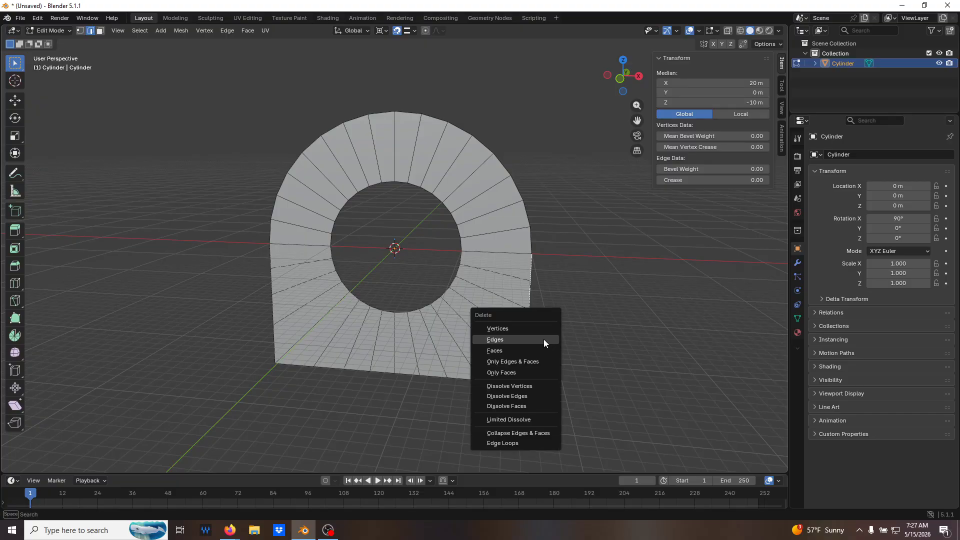
click(544, 339)
click(530, 326)
click(529, 329)
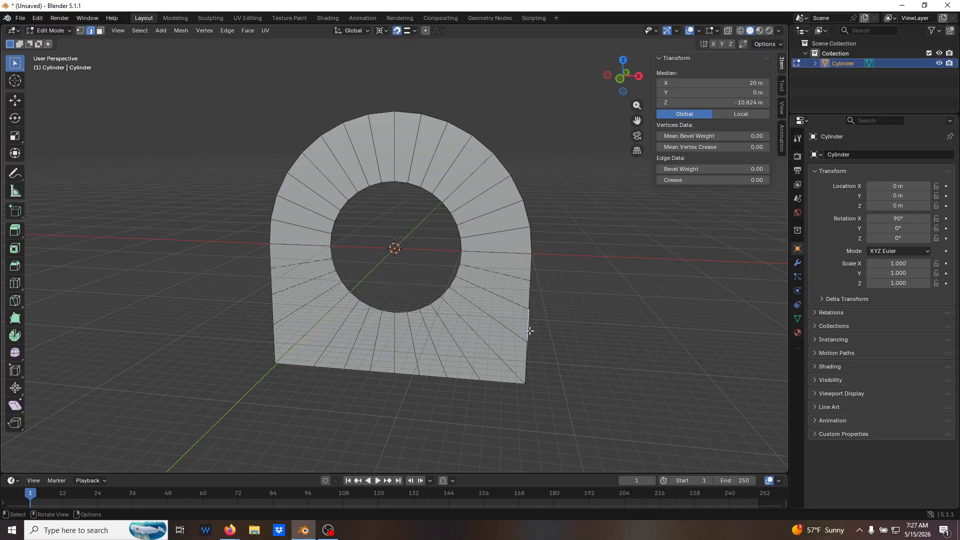
click(526, 367)
middle_drag(571, 344, 524, 321)
key(alt+a)
key(Tab)
key(Tab)
click(464, 295)
click(527, 294)
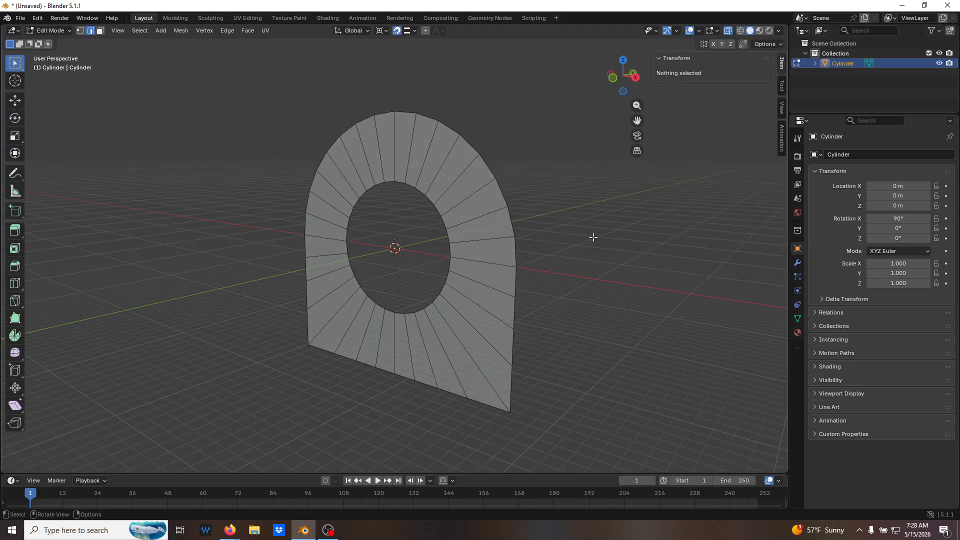
key(c)
drag(485, 343, 393, 342)
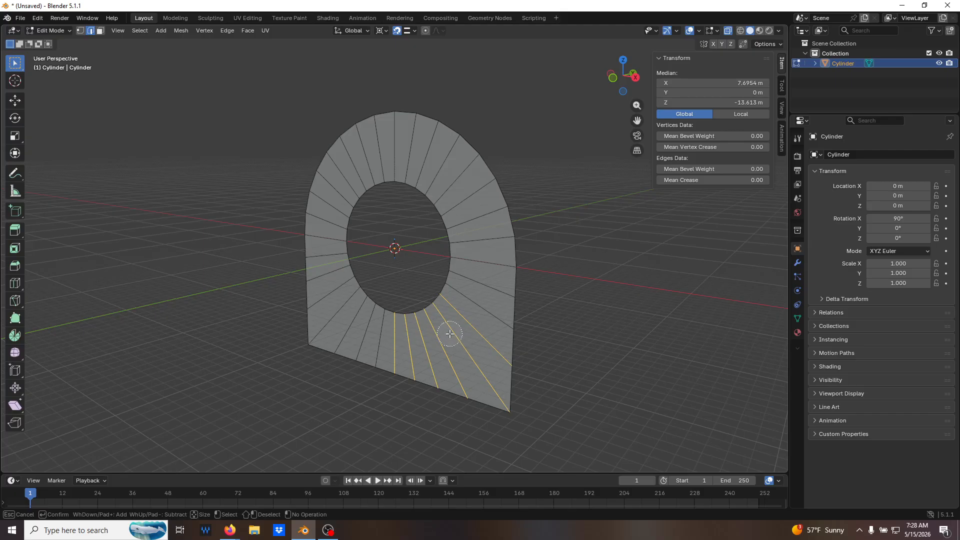
key(Escape)
Select all faces of the flat profile in face select mode, extrude them -10 m along their normal, and turn off X-ray.
key(3)
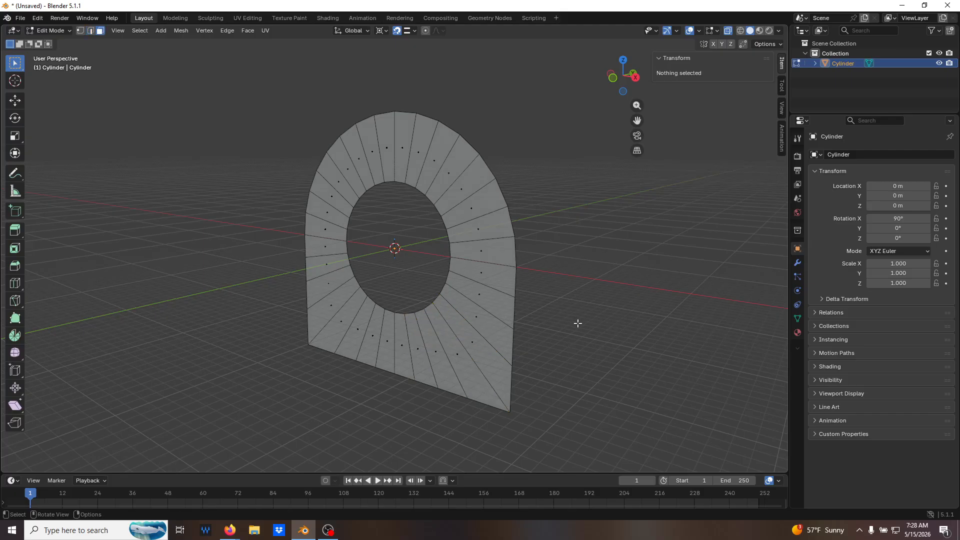
key(c)
mouse_move(484, 326)
mouse_down()
mouse_move(406, 347)
mouse_move(380, 342)
mouse_up()
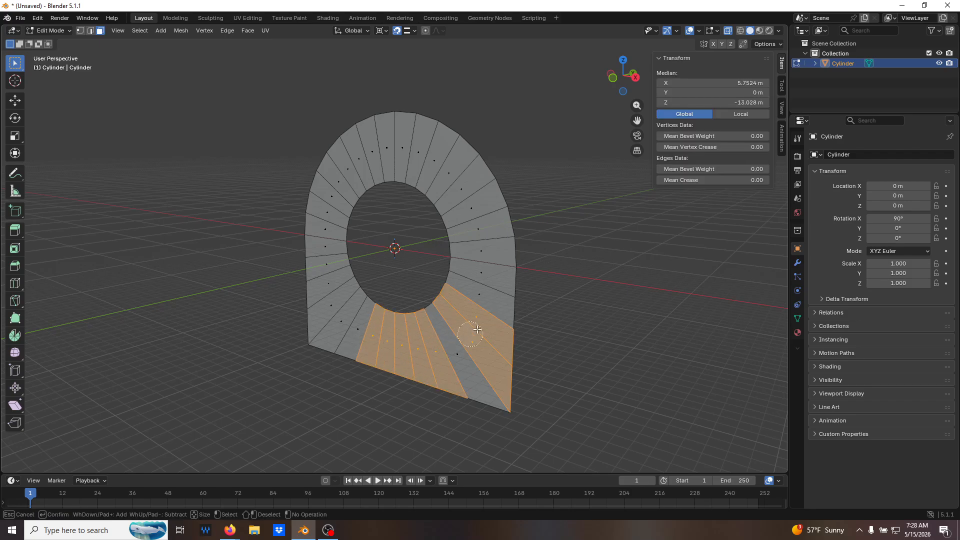
mouse_move(460, 342)
mouse_down()
mouse_move(480, 250)
mouse_move(465, 180)
mouse_move(430, 159)
mouse_move(352, 165)
mouse_move(325, 205)
mouse_move(320, 250)
mouse_move(348, 320)
mouse_move(384, 348)
mouse_up()
right_click(384, 349)
middle_drag(384, 349, 555, 350)
key(e)
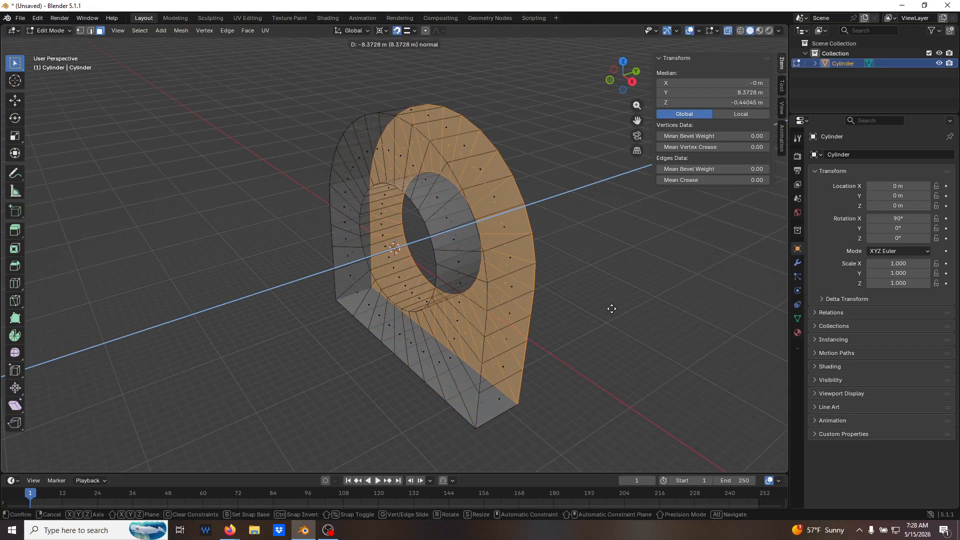
text(10)
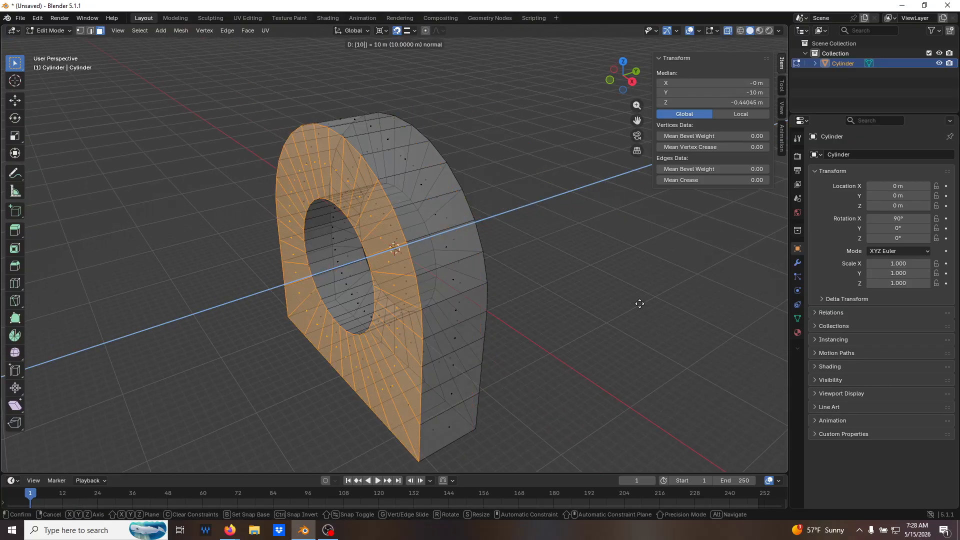
key(minus)
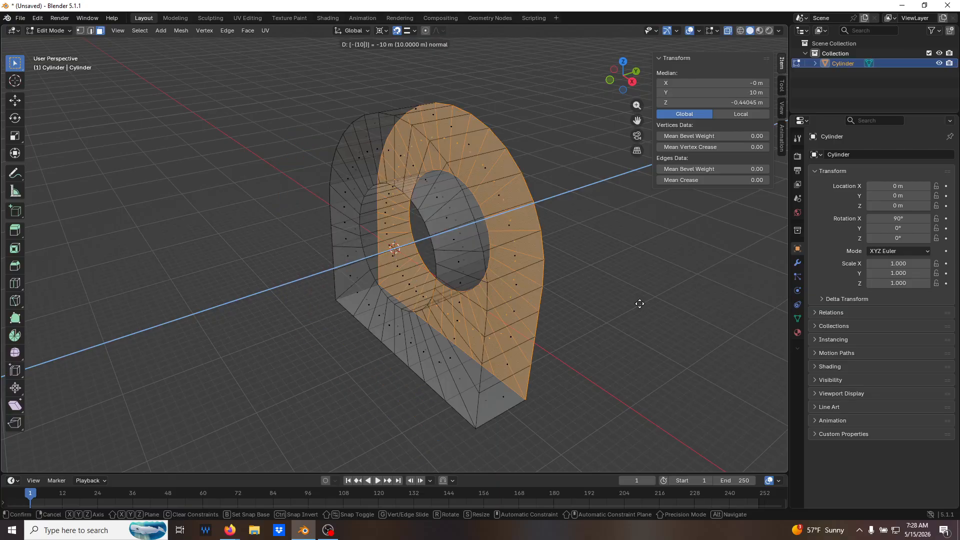
key(Return)
key(alt+z)
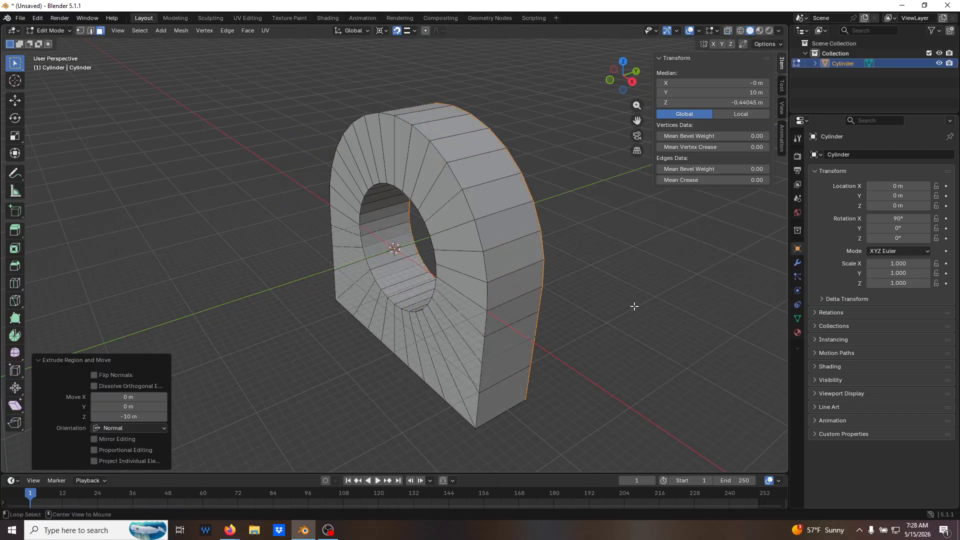
middle_drag(630, 300, 591, 306)
click(523, 291)
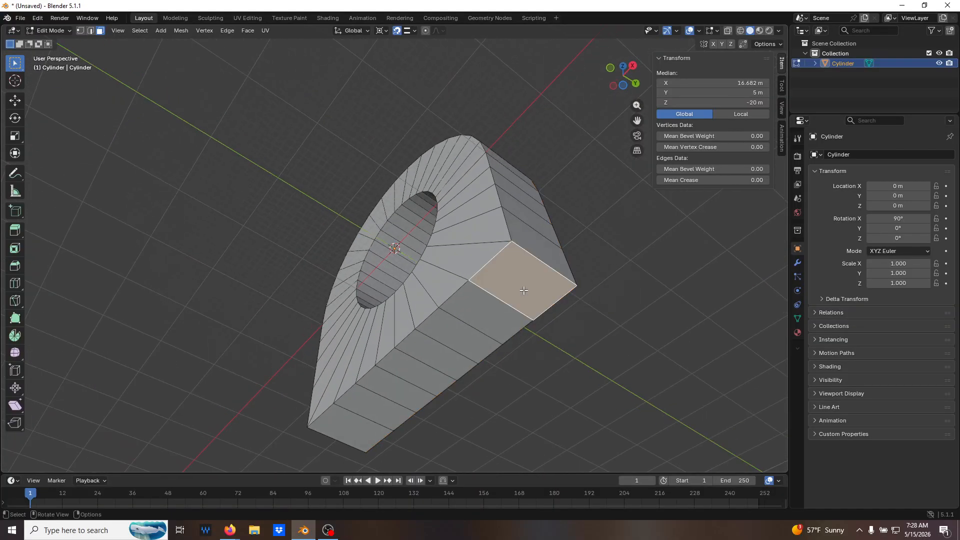
shift+click(507, 323)
click(446, 336)
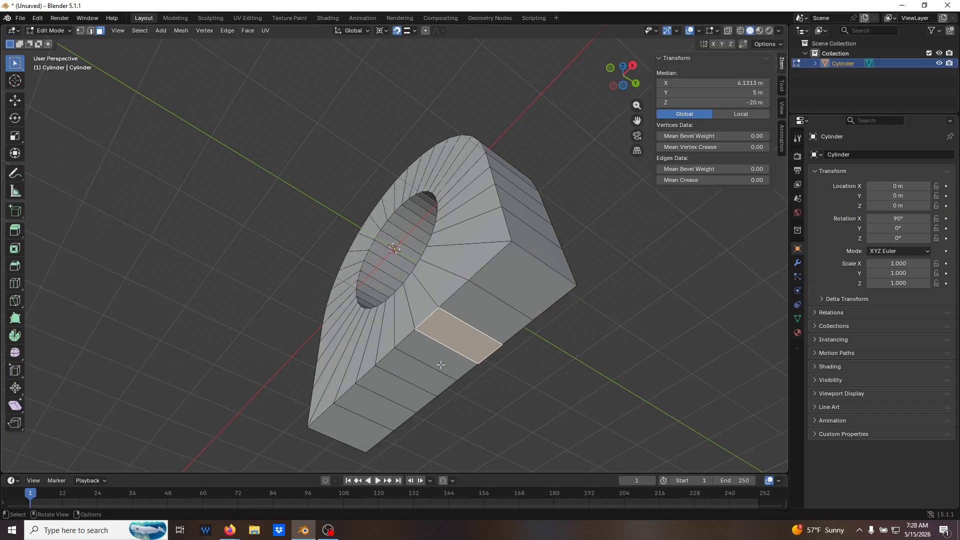
shift+click(441, 366)
click(479, 312)
Select all the faces on the underside of the solid and extrude them 10 m downward along -Z.
click(524, 283)
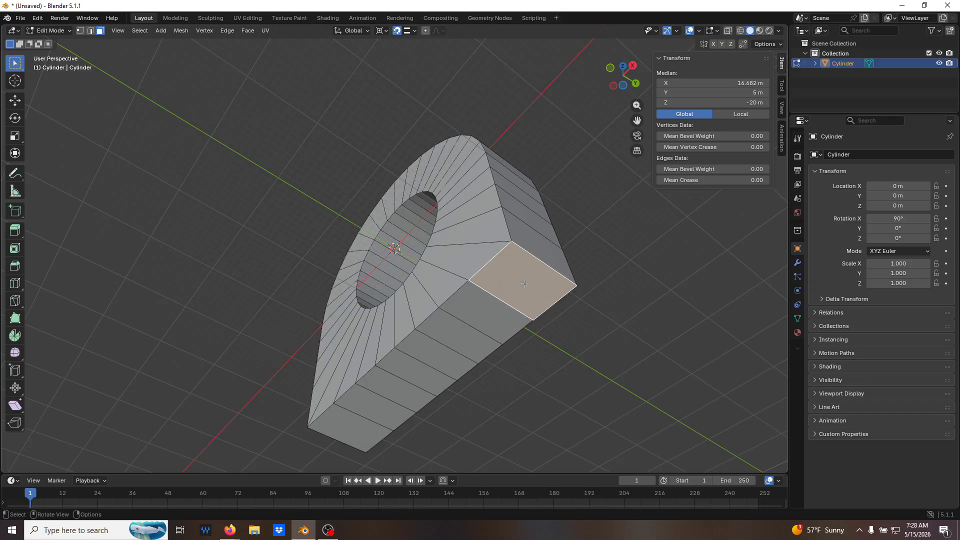
shift+click(505, 315)
shift+click(466, 340)
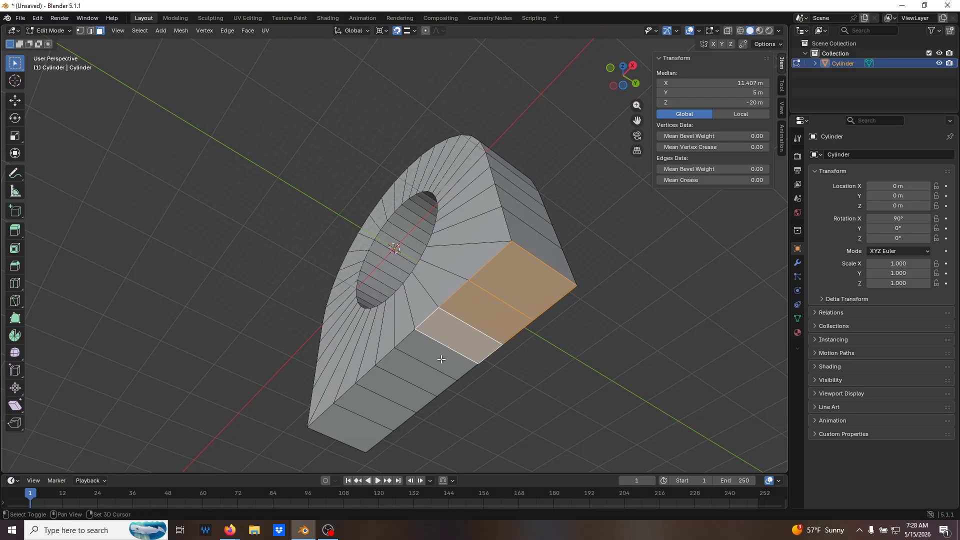
shift+click(441, 361)
shift+click(413, 370)
shift+click(389, 388)
shift+click(368, 404)
shift+click(360, 413)
middle_drag(360, 413, 505, 378)
text(e)
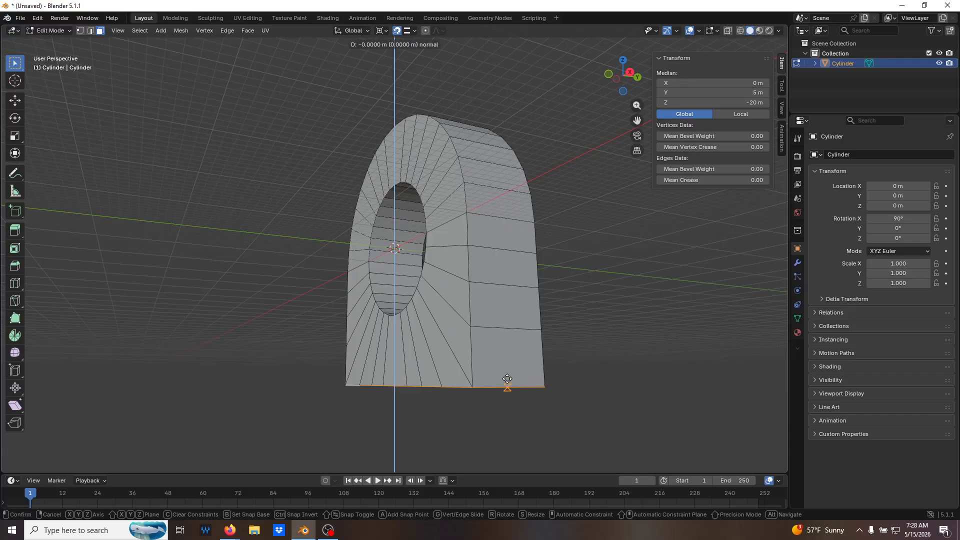
text(10)
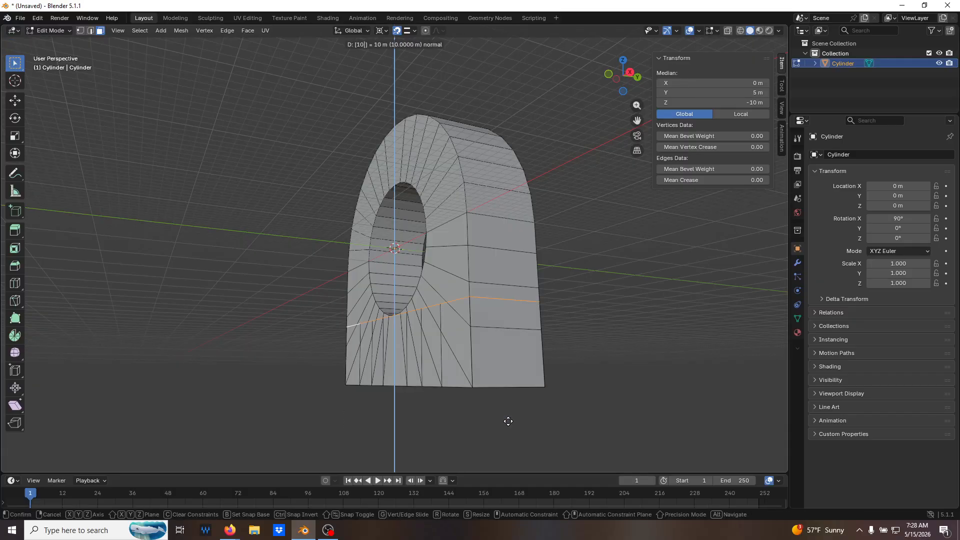
key(Return)
middle_drag(510, 439, 523, 397)
In front view with X-ray on, select the second column of base vertices inward from the +X side and set its median X to 10 m.
key(KP_1)
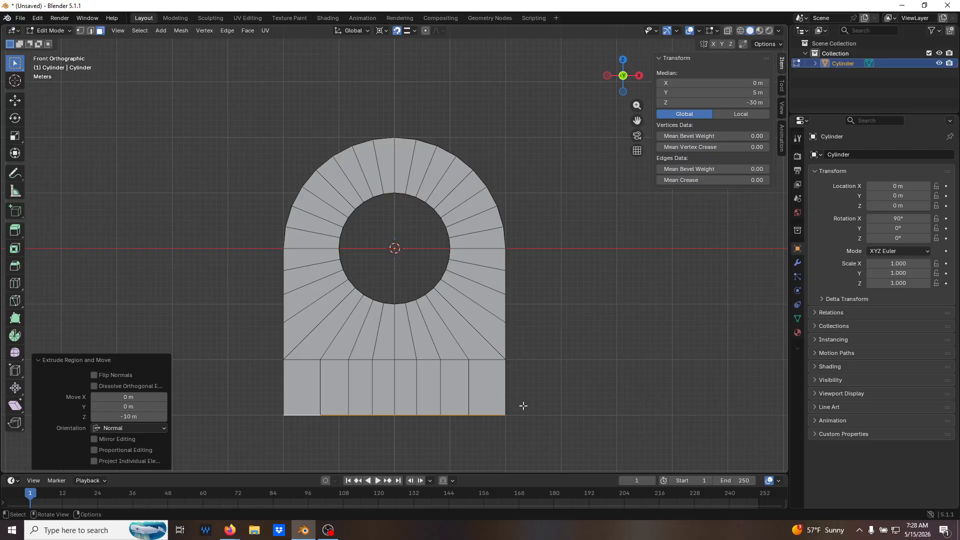
key(alt+z)
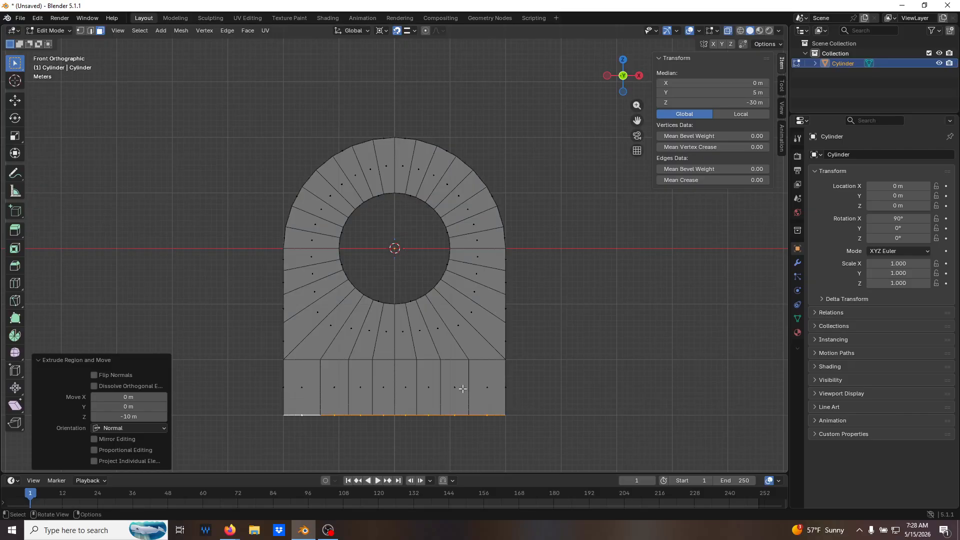
key(1)
click(472, 352)
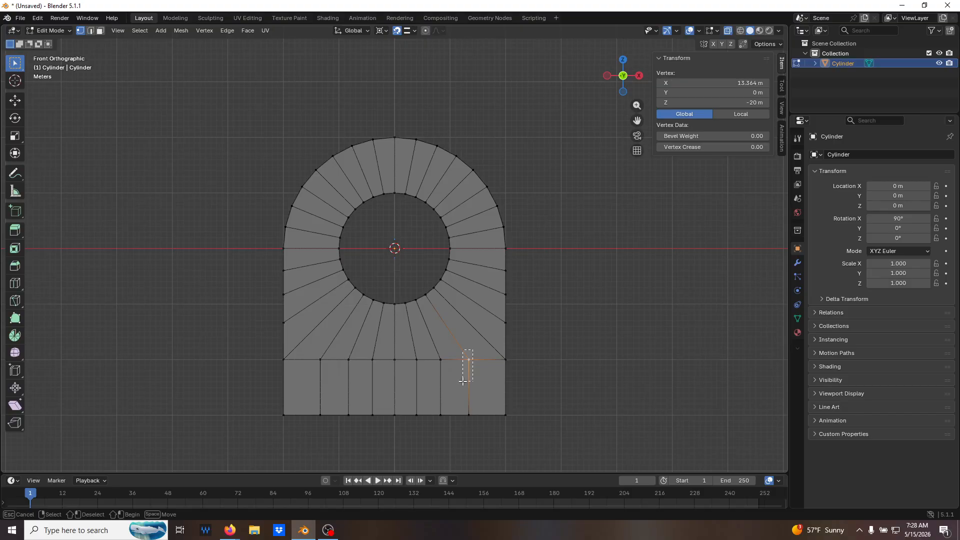
click(440, 356)
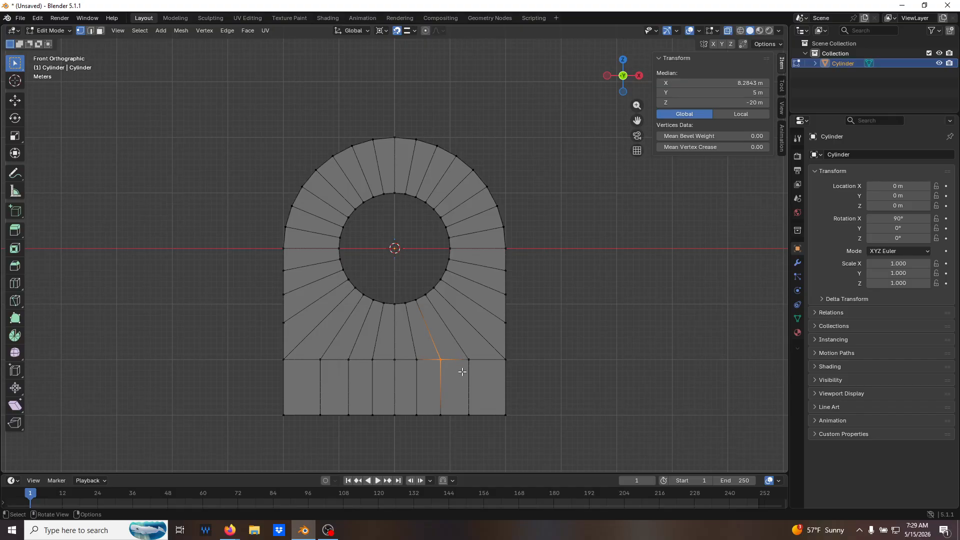
click(344, 355)
click(579, 404)
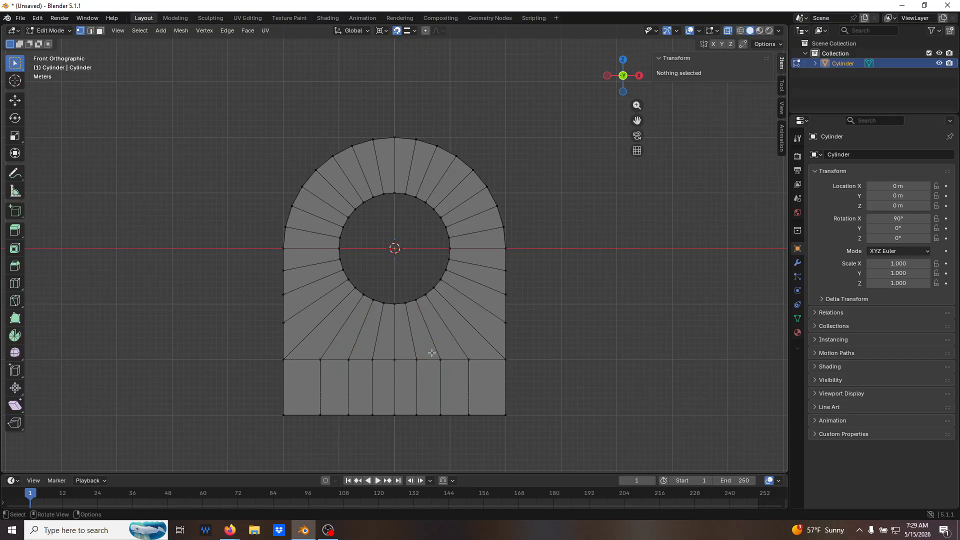
alt+click(441, 390)
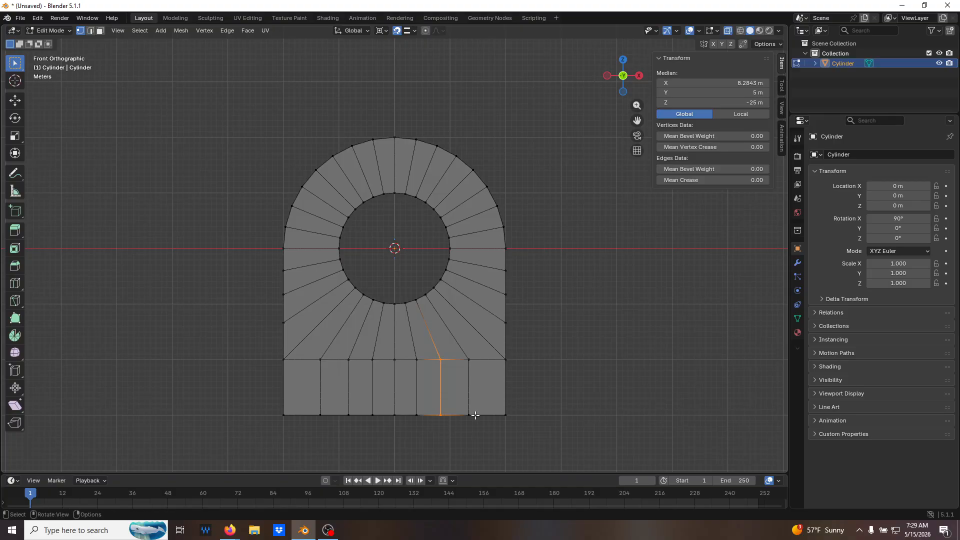
click(744, 80)
text(10)
key(Return)
Select the matching column of base vertices on the -X side, set its median X to -10 m and deselect everything.
click(340, 358)
drag(339, 354, 360, 431)
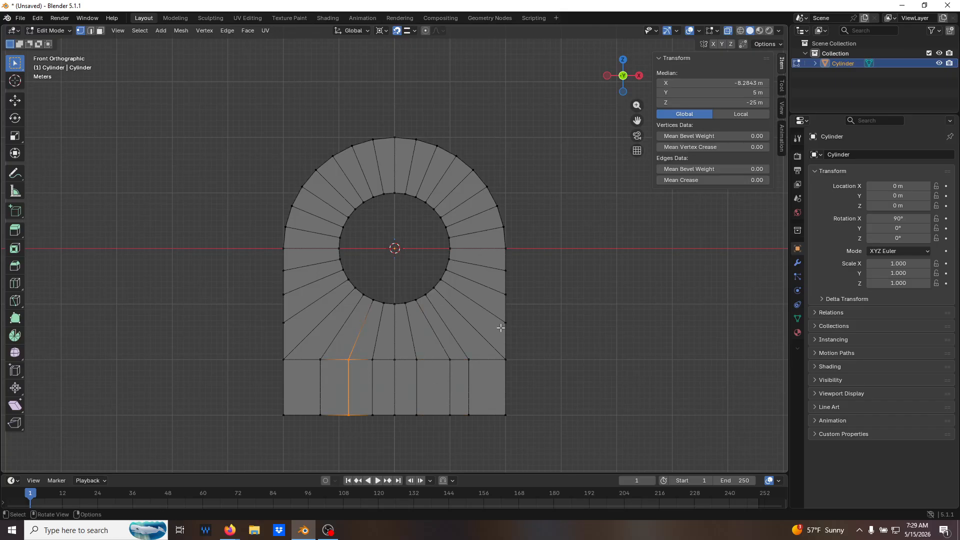
click(746, 81)
text(-)
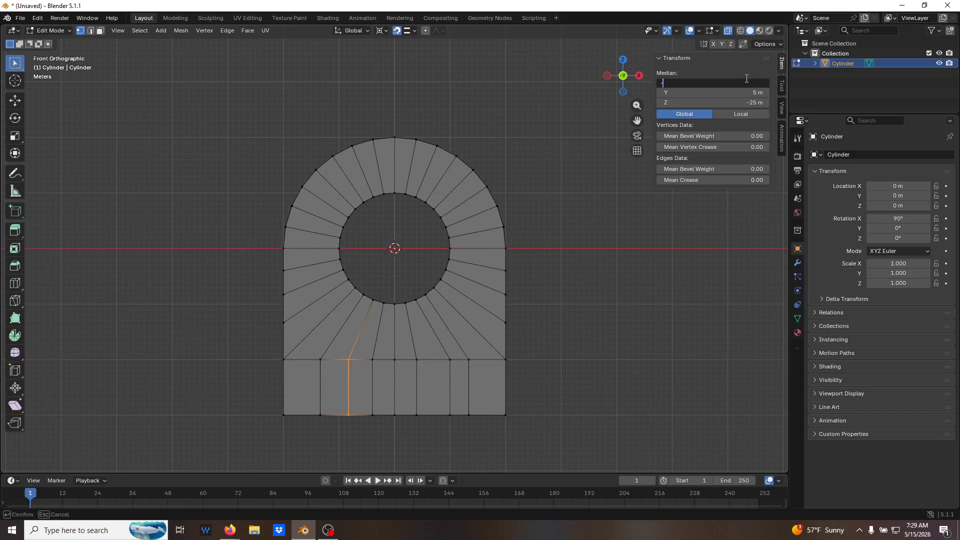
text(10)
key(Return)
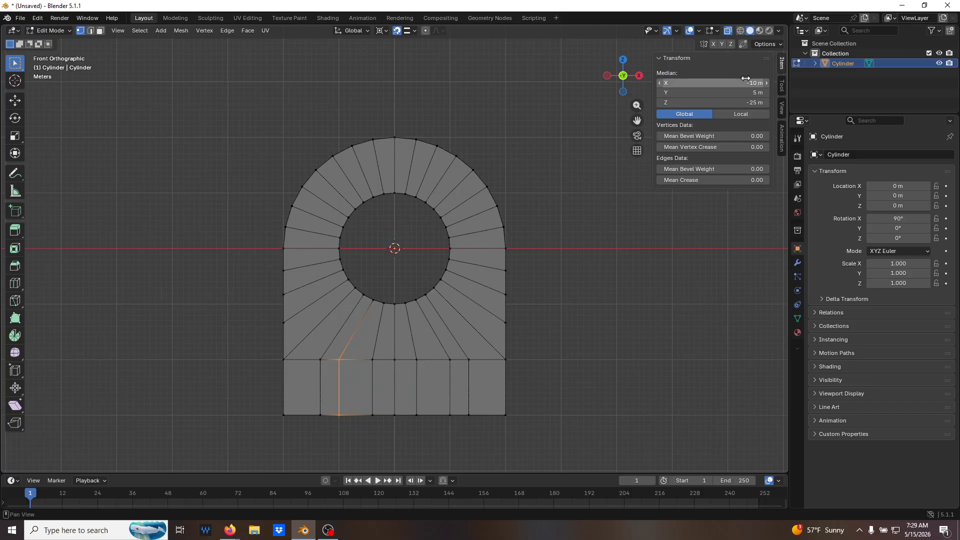
click(662, 252)
Turn off X-ray, circle-select the row of front faces on the base block in face select mode and extrude them -30 m along their normal.
middle_drag(662, 252, 621, 260)
key(alt+z)
middle_drag(590, 293, 568, 343)
key(3)
key(c)
drag(482, 398, 341, 377)
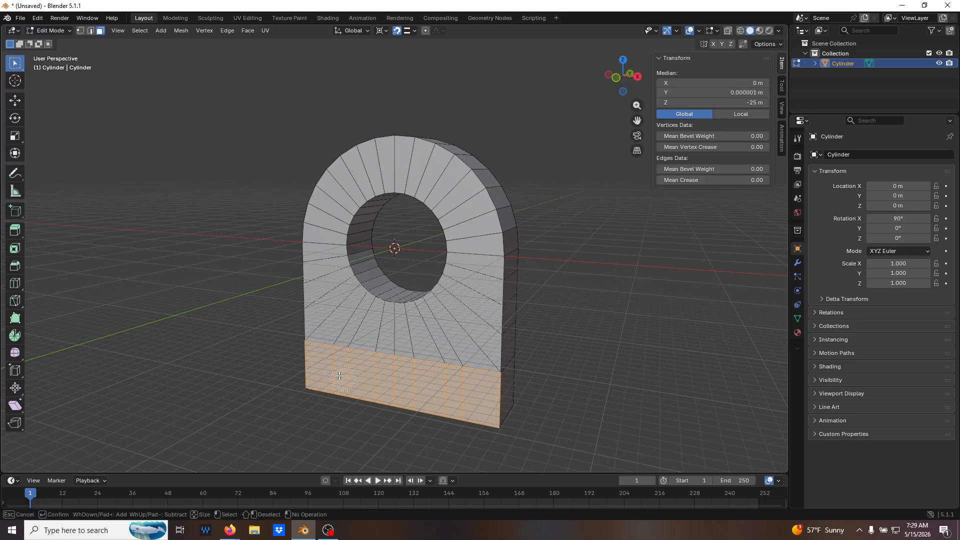
key(Escape)
middle_drag(364, 395, 396, 411)
key(alt+z)
key(alt+z)
key(e)
text(30)
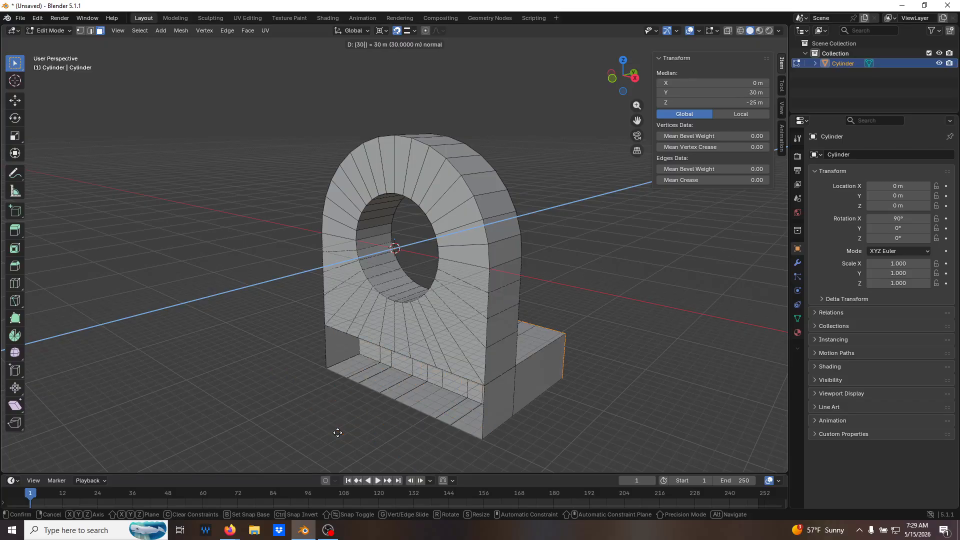
key(minus)
key(Return)
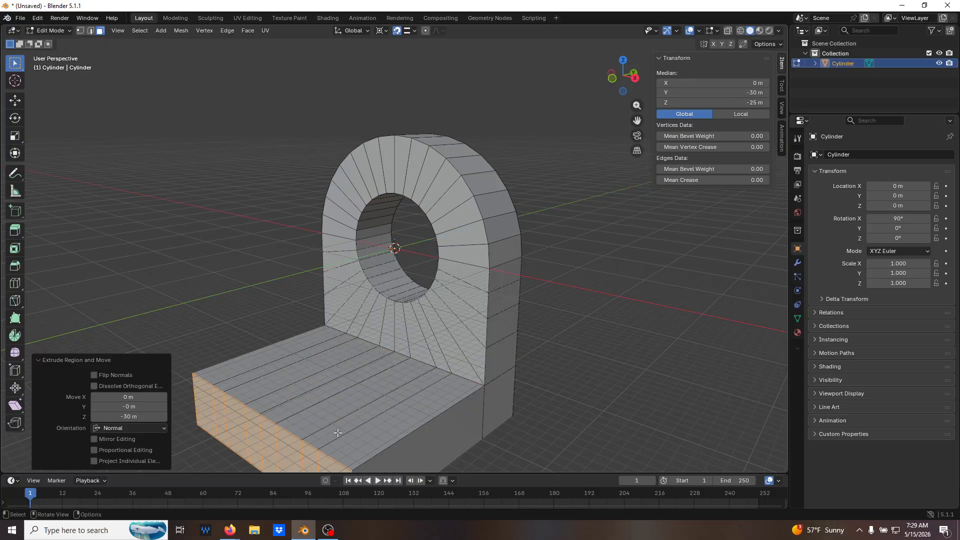
Add two evenly spaced loop cuts across the extruded base plate, parallel to its front edge, without sliding them.
click(628, 332)
middle_drag(628, 331, 578, 343)
key(ctrl+r)
scroll(354, 382, up, 1)
click(350, 387)
click(347, 388)
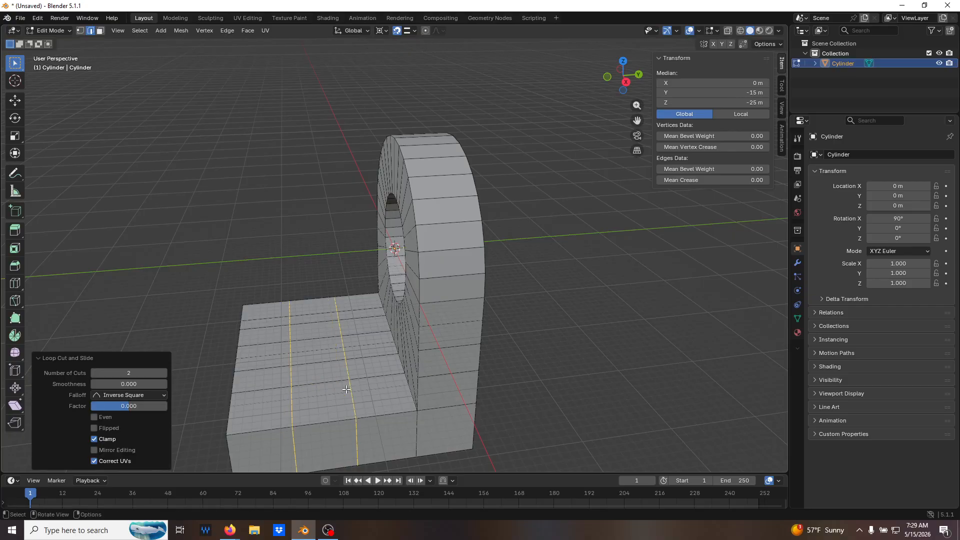
In face select mode, delete the four middle top faces of the base plate between the loop cuts, from X -10 m to X 10 m.
click(363, 394)
middle_drag(371, 402, 388, 371)
key(KP_7)
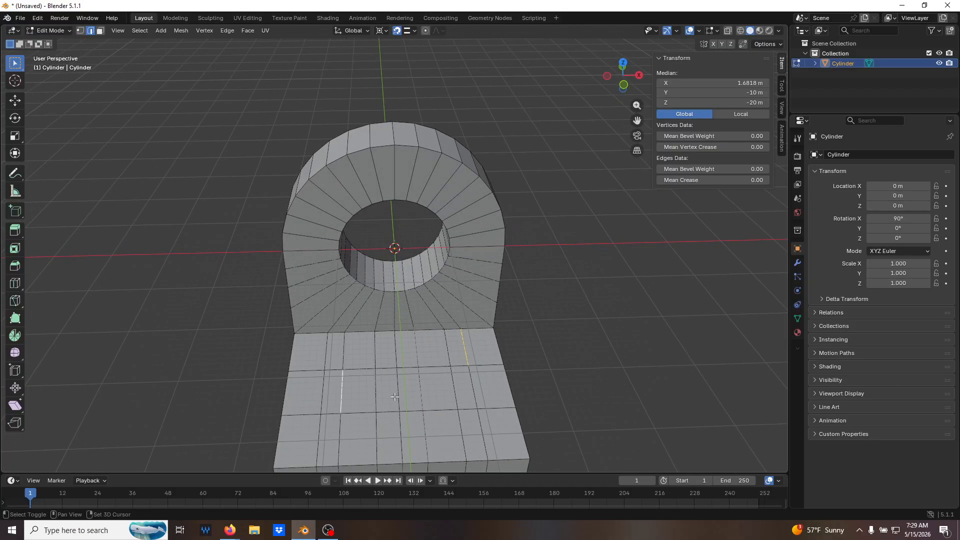
key(3)
click(365, 396)
shift+click(386, 393)
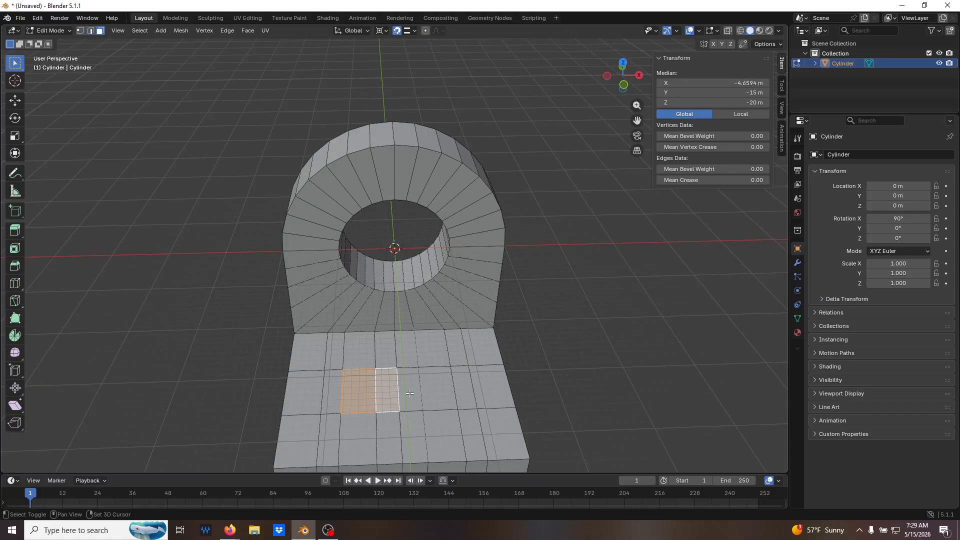
shift+click(411, 393)
shift+click(438, 393)
middle_drag(438, 393, 439, 402)
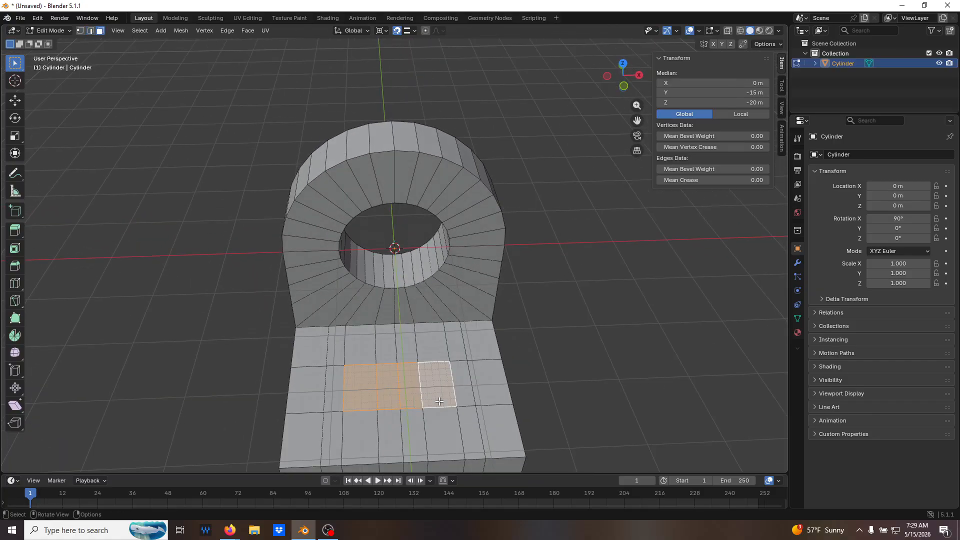
key(x)
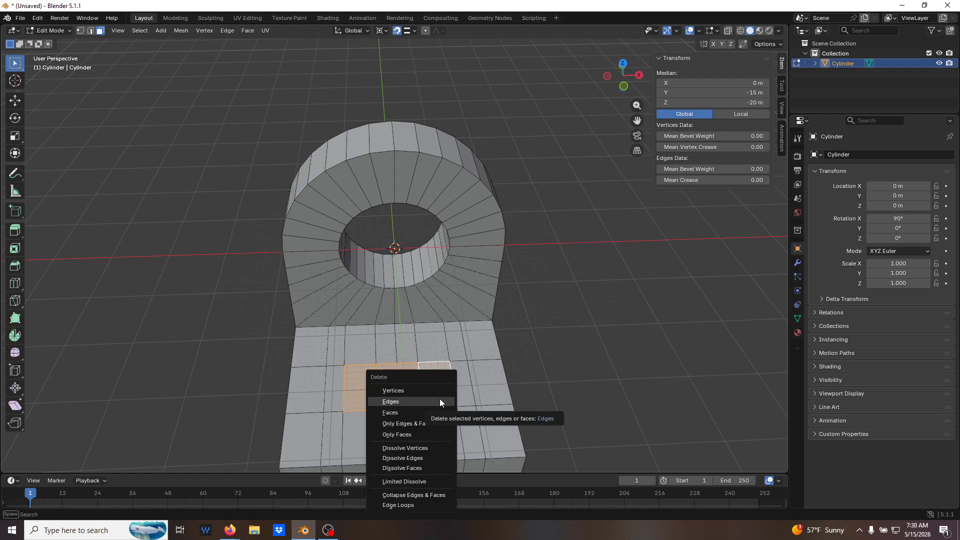
click(434, 413)
Delete the four matching faces on the underside of the base plate, visible through the upper opening.
middle_drag(434, 413, 358, 371)
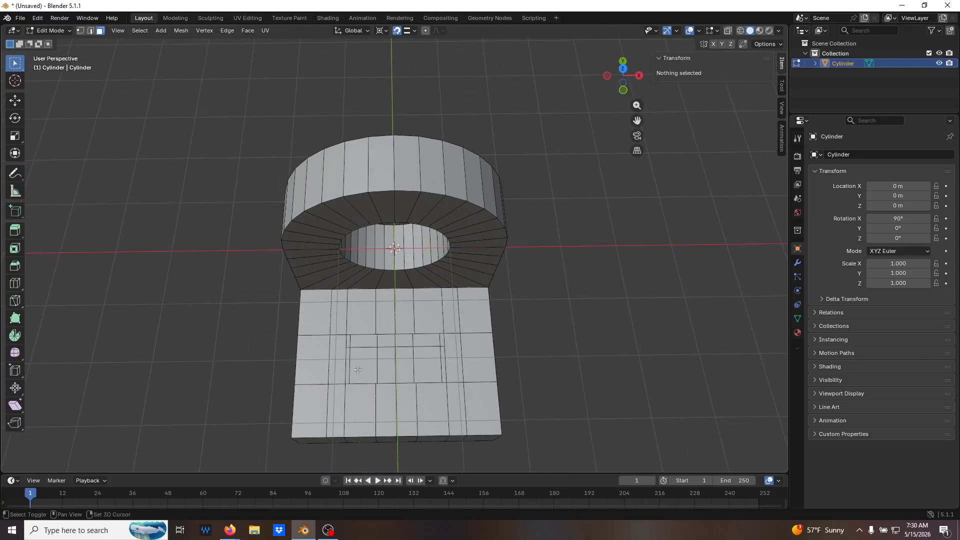
click(367, 364)
shift+click(388, 369)
shift+click(406, 367)
shift+click(428, 366)
key(x)
click(428, 367)
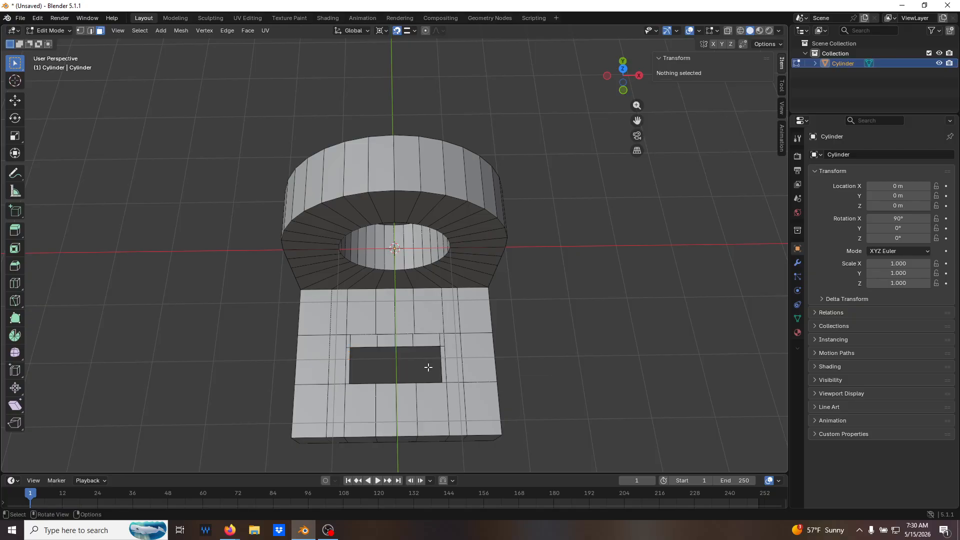
Loop-select the upper and lower rims of the rectangular opening, bridge the edge loops into inner walls and clear the selection.
middle_drag(458, 379, 456, 434)
key(2)
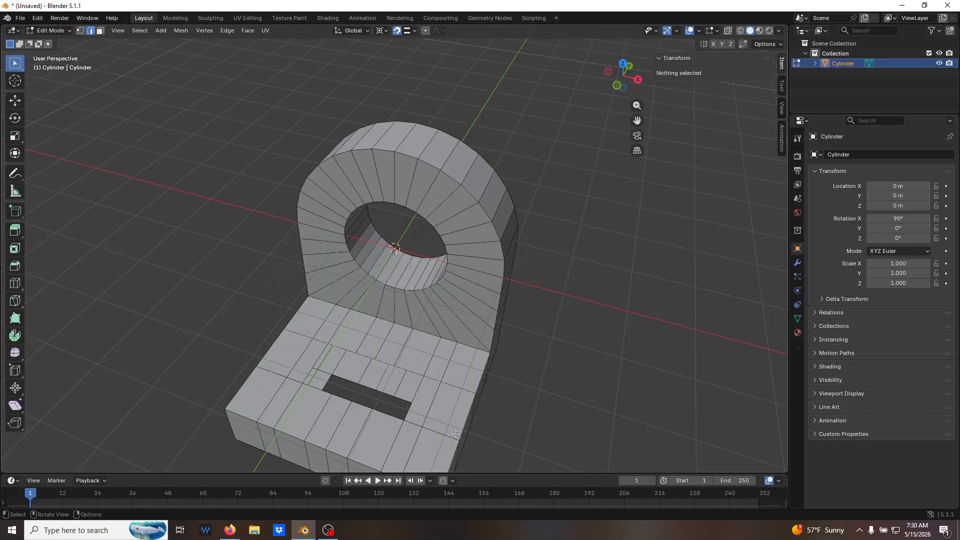
alt+click(382, 362)
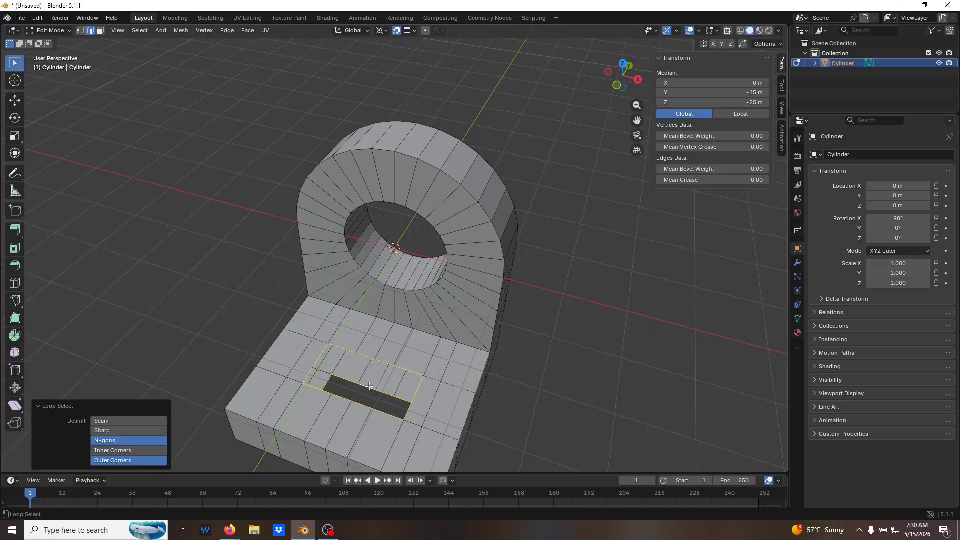
middle_drag(463, 402, 442, 412)
key(ctrl+e)
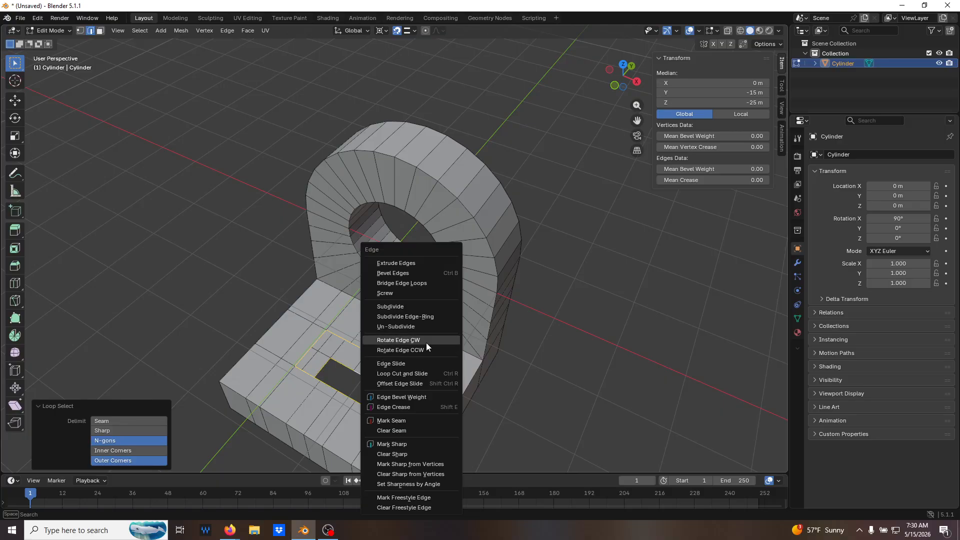
click(428, 283)
key(alt+z)
middle_drag(547, 393, 585, 347)
key(alt+a)
key(alt+z)
middle_drag(434, 378, 491, 416)
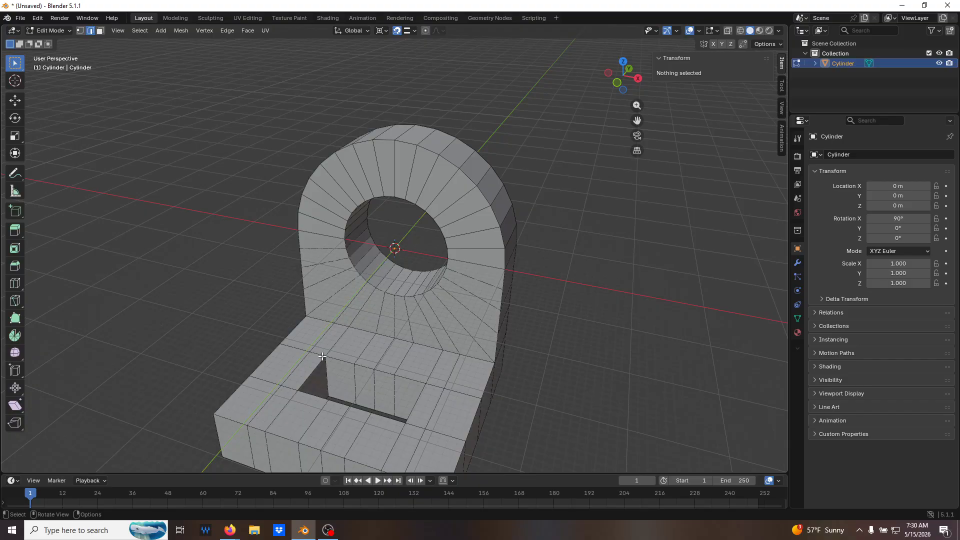
In front view with X-ray on, box-select the column of base vertices just outside the slot on the -X side in vertex select mode.
mouse_move(330, 372)
middle_down()
mouse_move(320, 385)
mouse_move(334, 391)
mouse_move(350, 368)
mouse_move(326, 356)
middle_up()
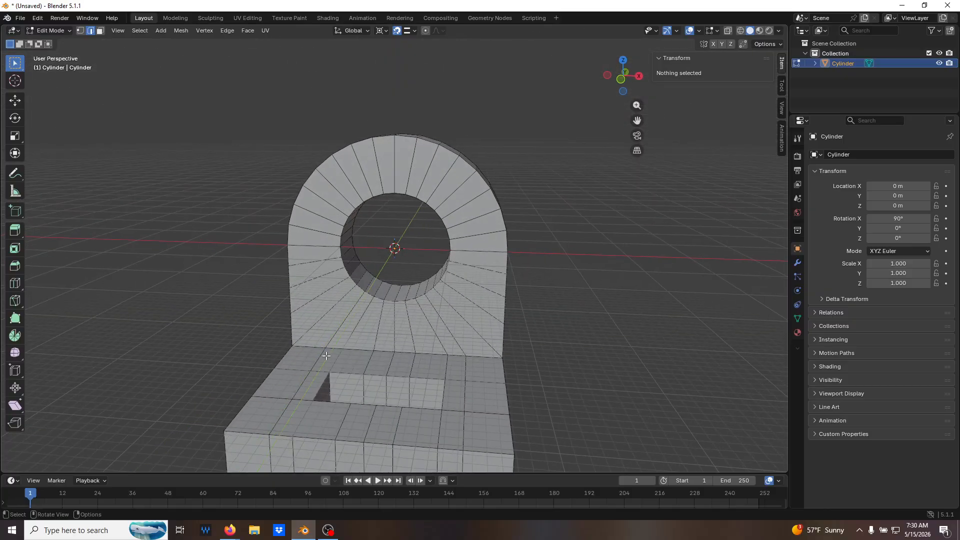
middle_drag(326, 356, 354, 379)
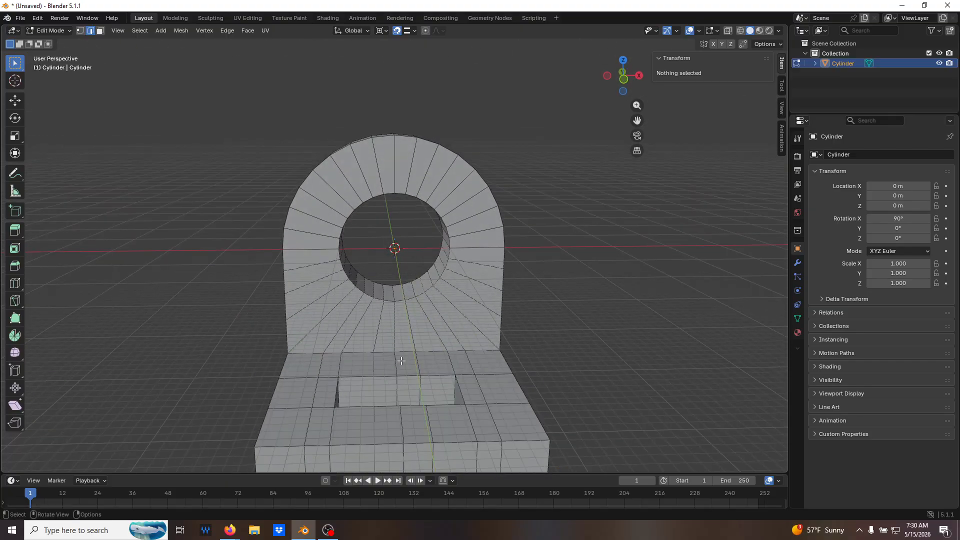
key(KP_1)
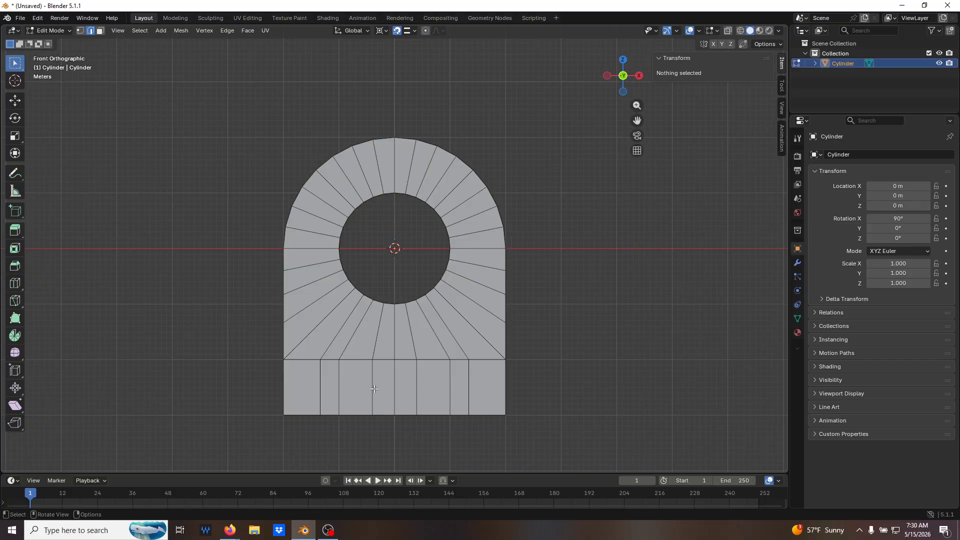
key(alt+z)
key(1)
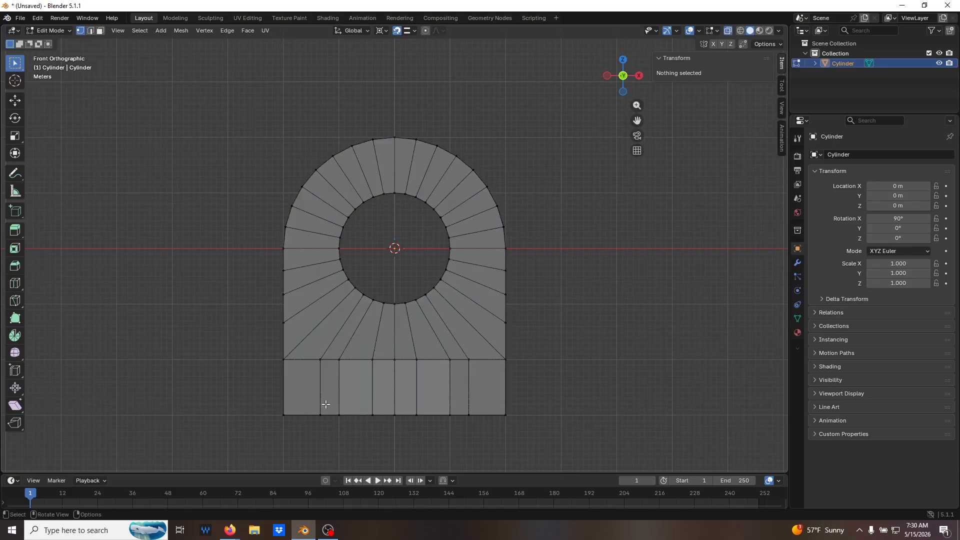
drag(311, 353, 324, 435)
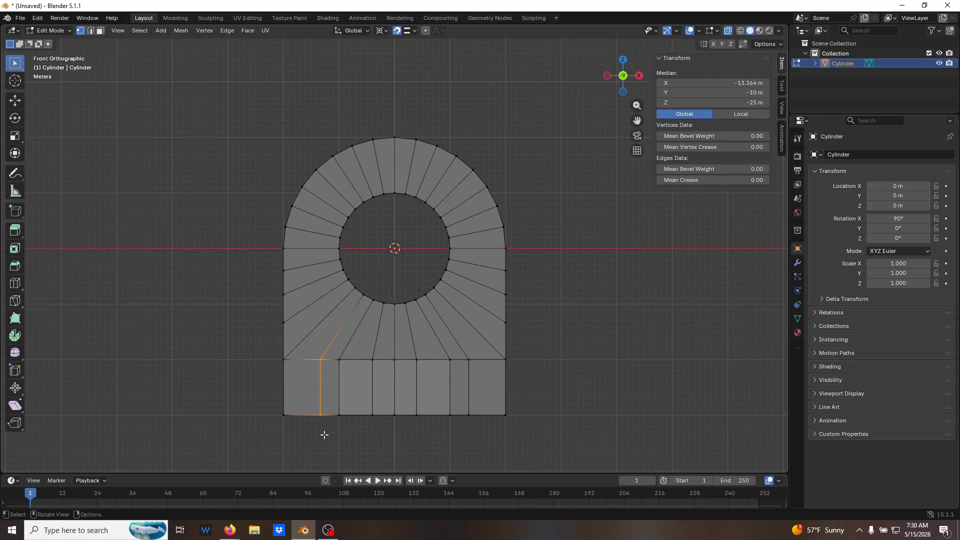
Try setting the selected vertex column's median X to -10 m, and undo the change.
click(744, 83)
text(-10)
key(Return)
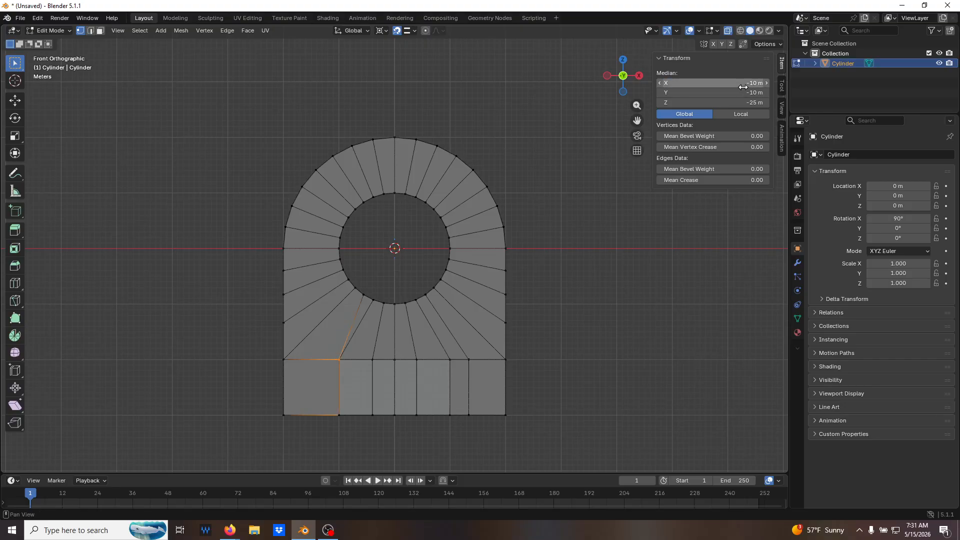
key(ctrl+z)
Set the selected base vertex column's median X to -15 m and clear the selection.
click(741, 84)
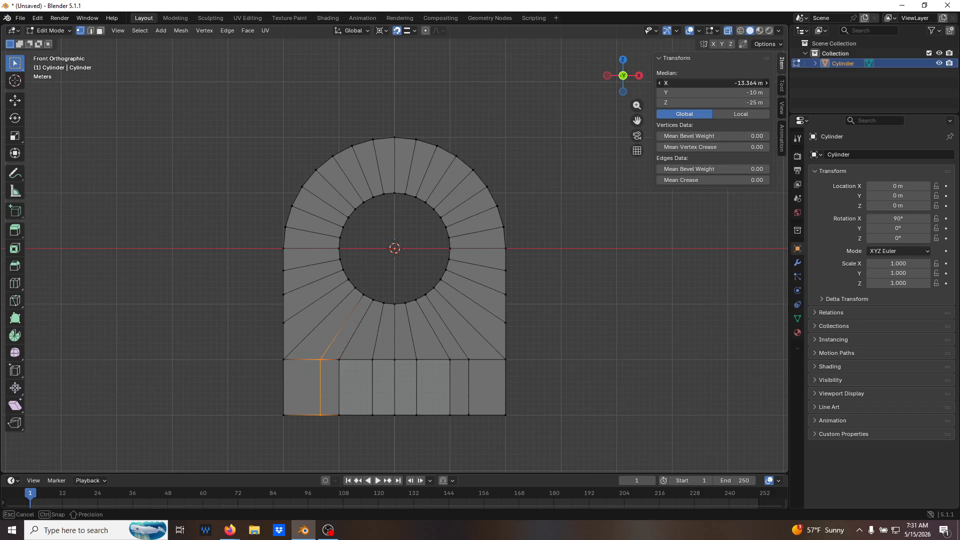
key(BackSpace)
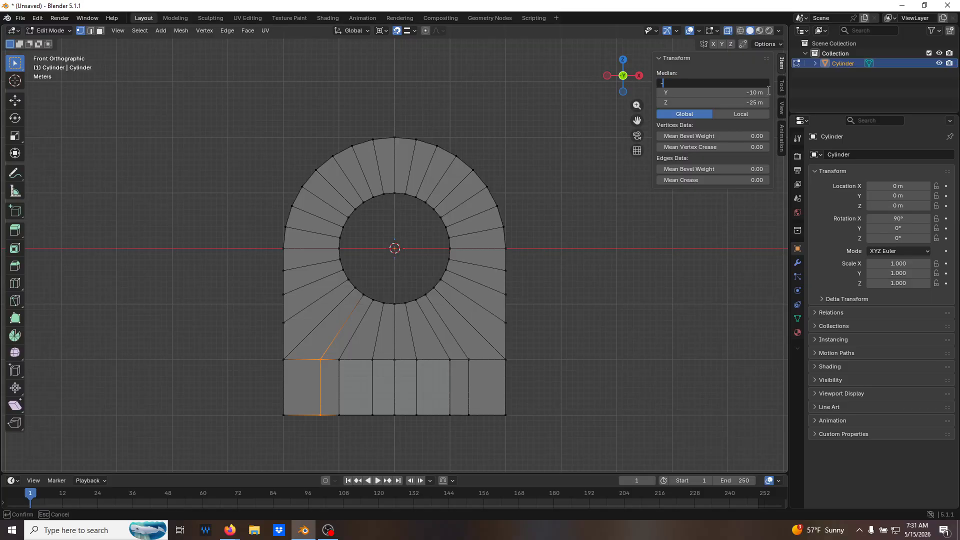
text(-15)
key(Return)
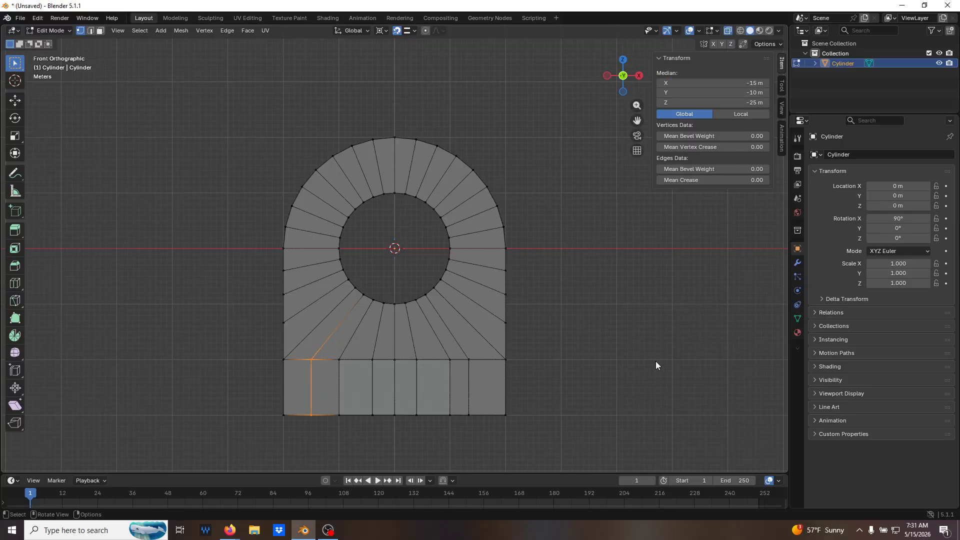
click(656, 361)
Box-select the base vertex columns on either side of the centre column and set their median X to -5 m and 5 m respectively.
drag(358, 347, 378, 433)
click(755, 82)
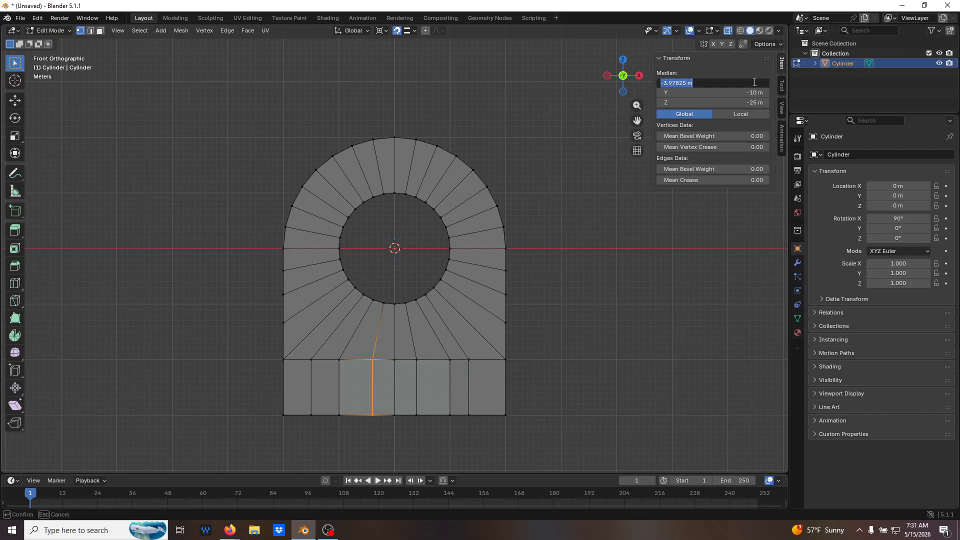
text(-5)
key(Return)
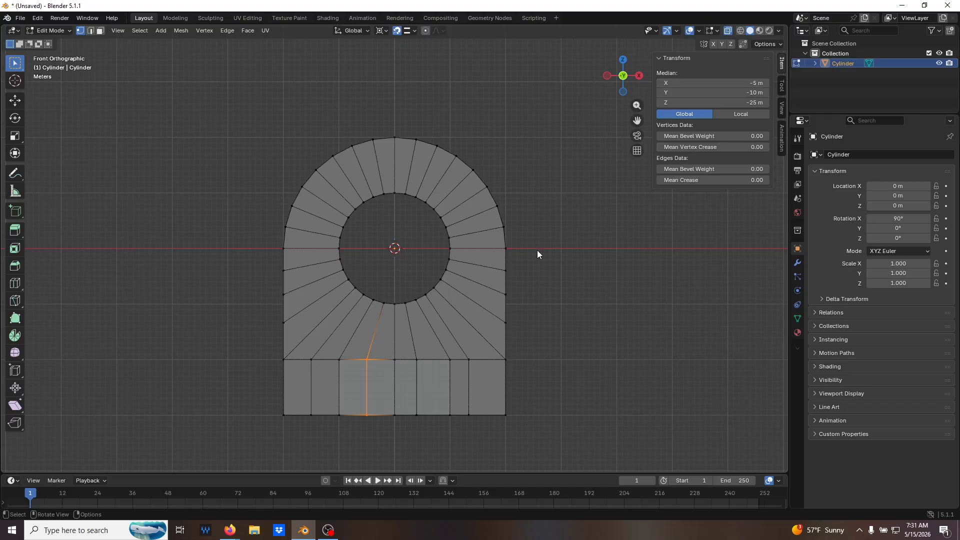
drag(427, 349, 409, 420)
click(735, 83)
text(5)
key(Return)
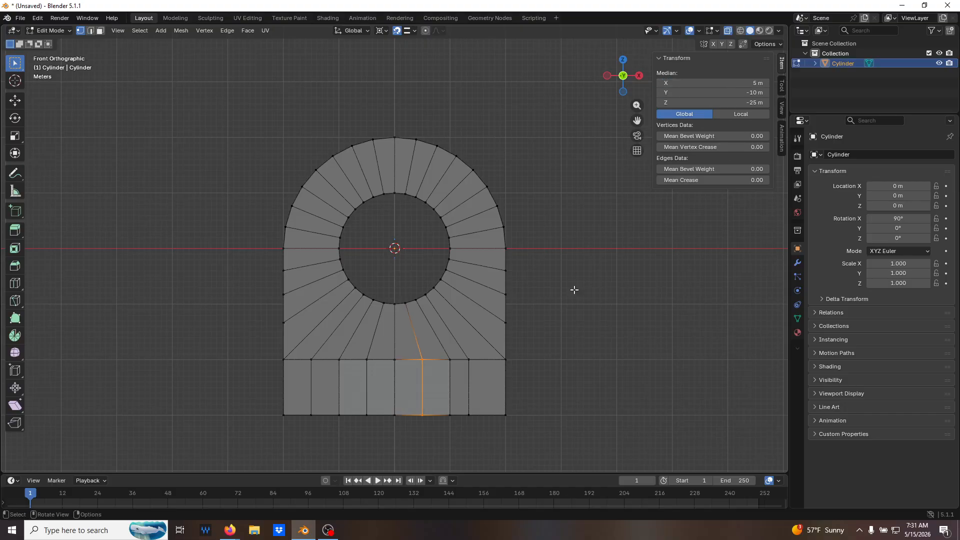
Box-select the base vertex column just outside the slot on the +X side, set its median X to 15 m and clear the selection.
drag(485, 351, 461, 438)
click(755, 83)
text(15)
key(Return)
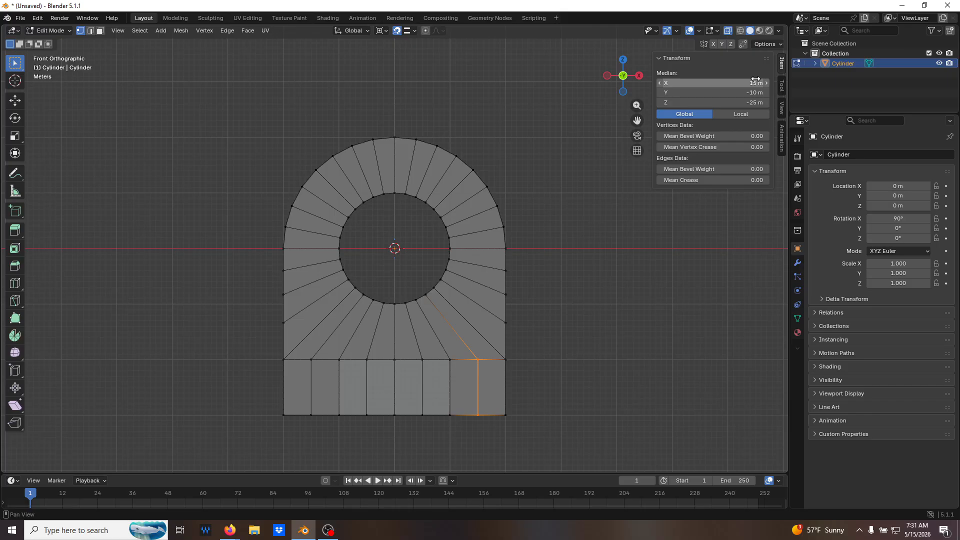
click(656, 266)
Turn off X-ray, inspect the slot and base from several angles, and return the bracket to Object Mode.
middle_drag(631, 291, 611, 335)
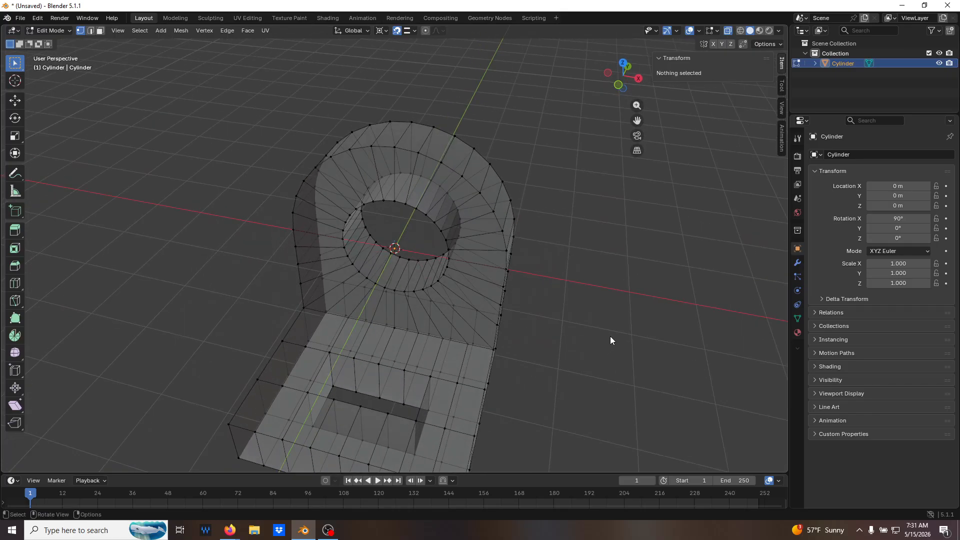
key(alt+z)
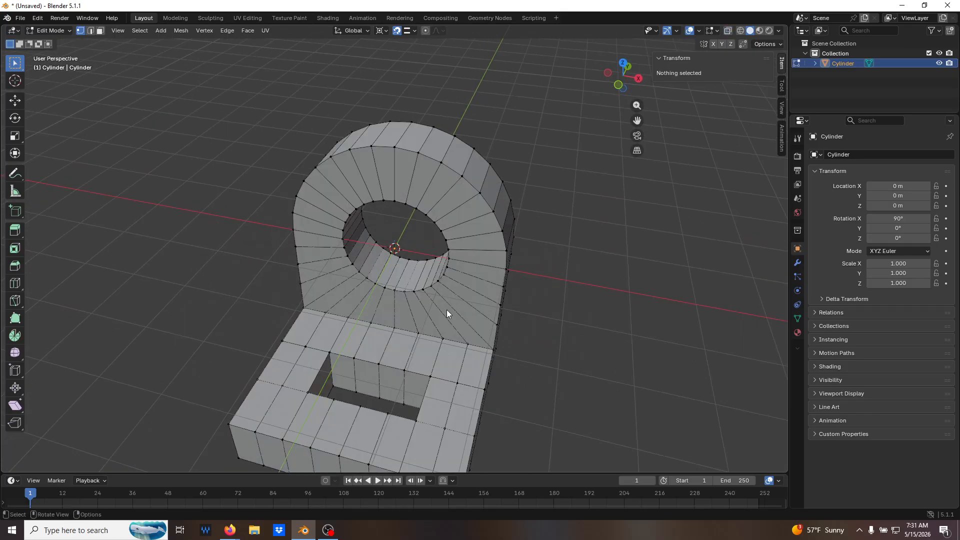
middle_drag(443, 341, 389, 311)
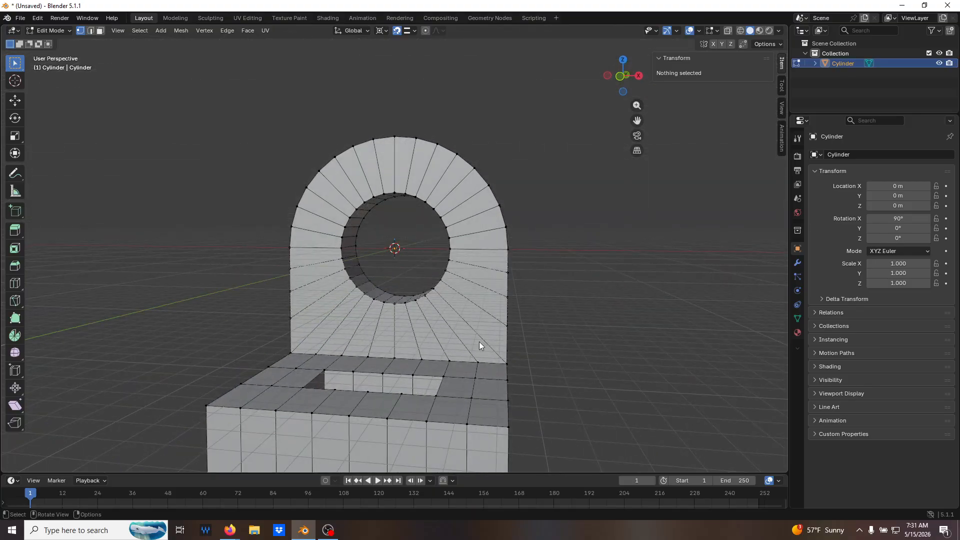
middle_drag(390, 374, 468, 375)
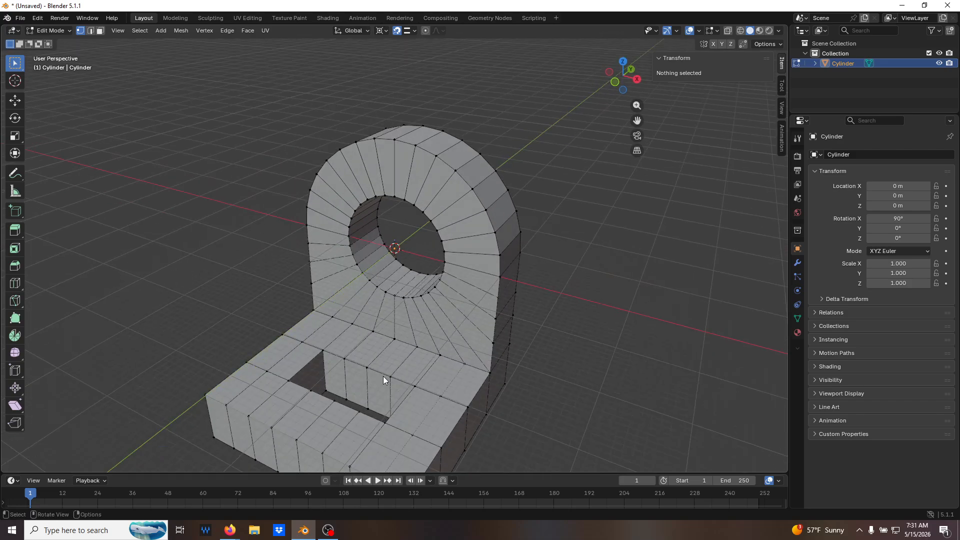
scroll(429, 390, up, 1)
middle_drag(434, 343, 420, 393)
key(Tab)
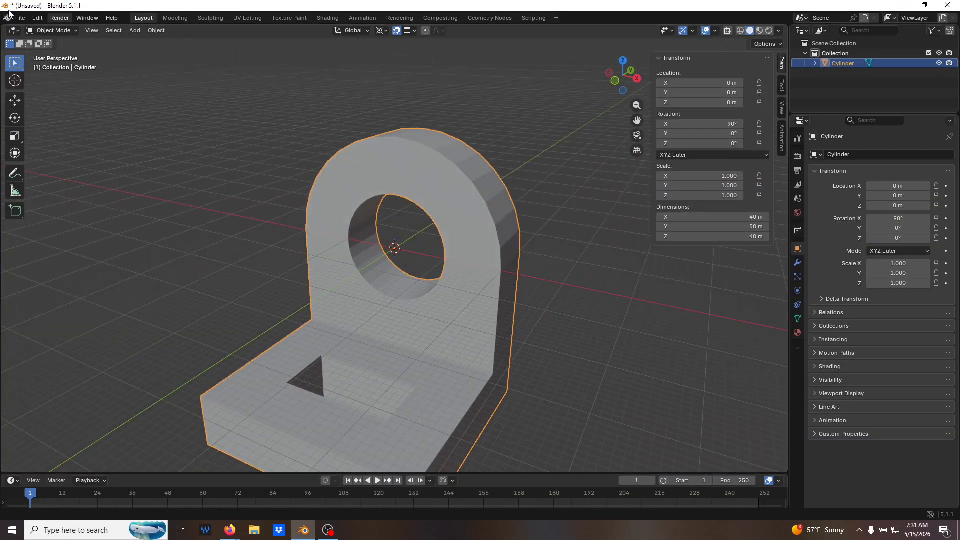
Save the model as a new file named Part03-2.blend in the Desktop folder.
click(20, 18)
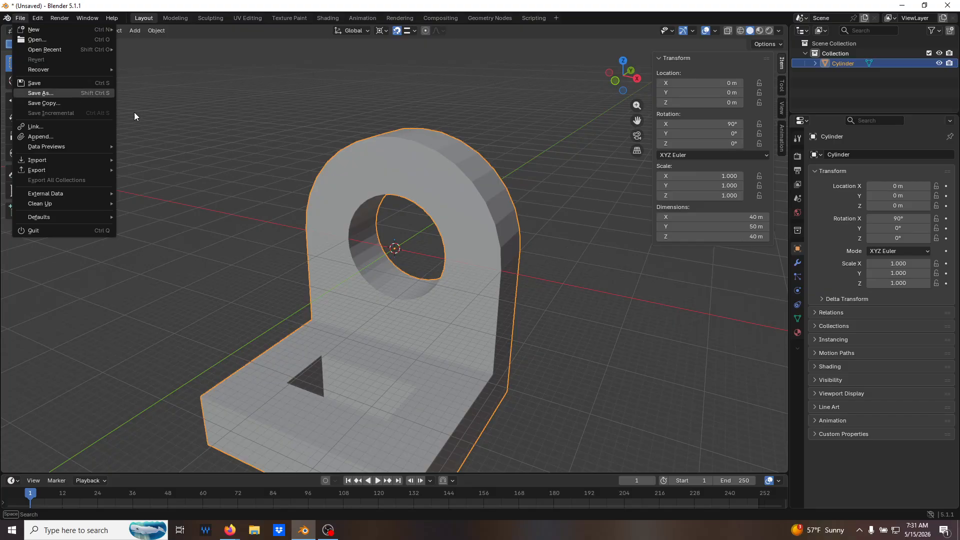
click(73, 94)
click(249, 257)
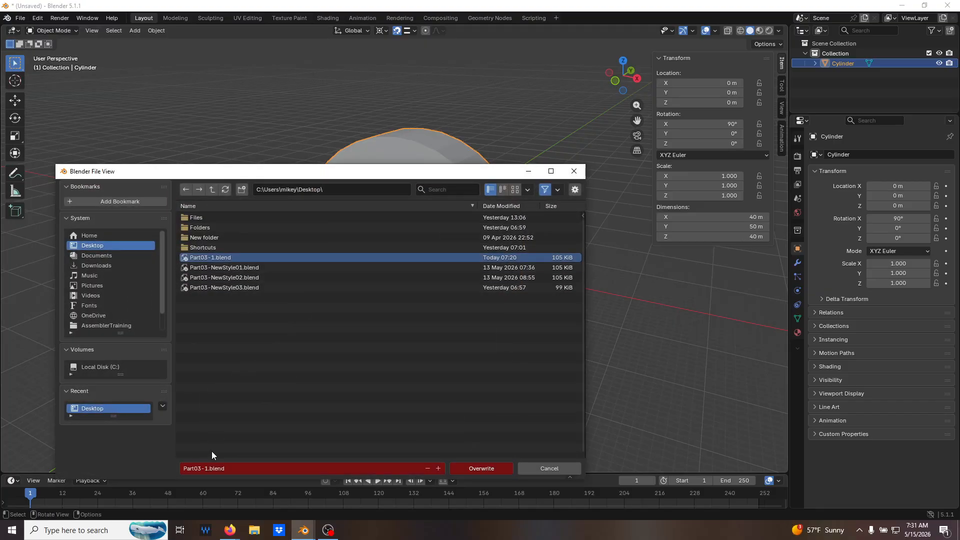
click(205, 468)
key(Delete)
text(2)
key(Return)
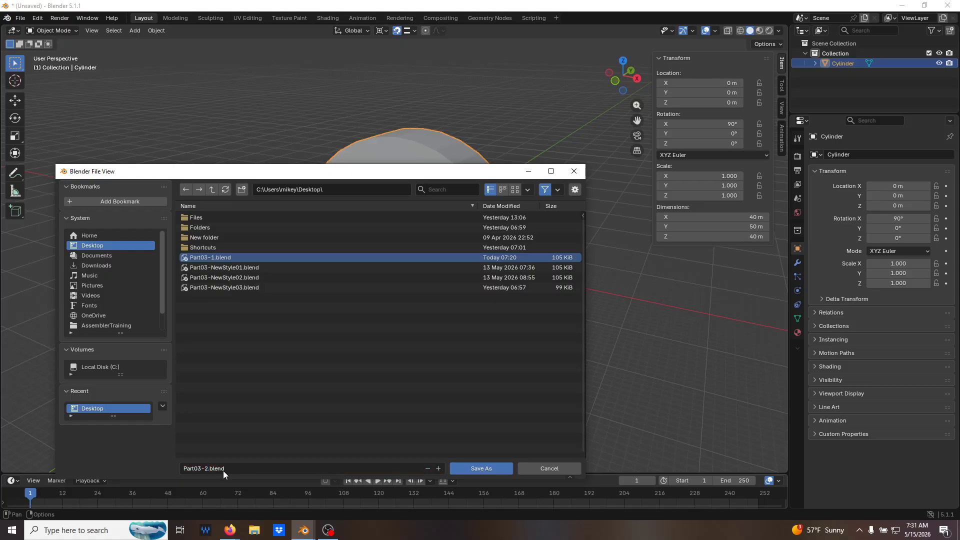
click(481, 468)
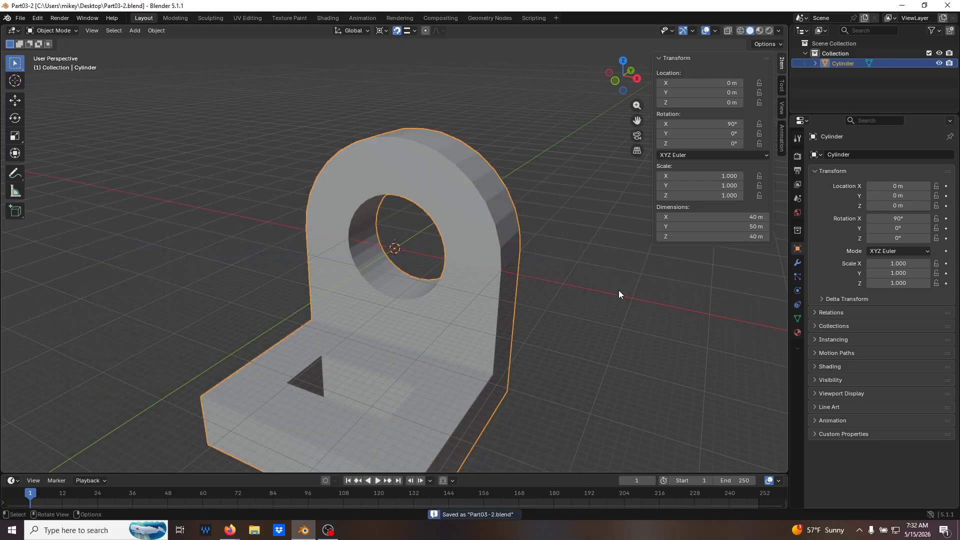
Create a new General file and delete the default camera, cube and light.
scroll(619, 290, down, 3)
middle_drag(619, 289, 588, 297)
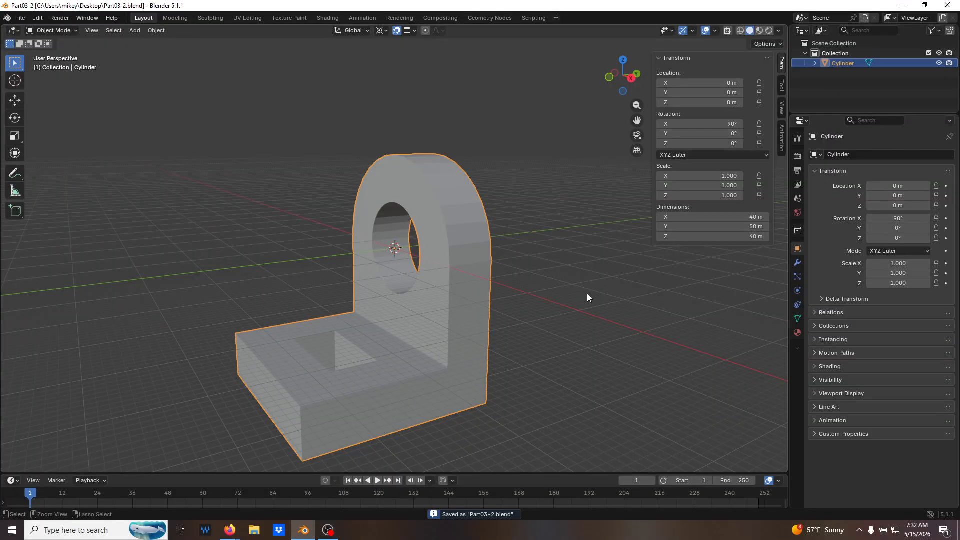
key(ctrl+n)
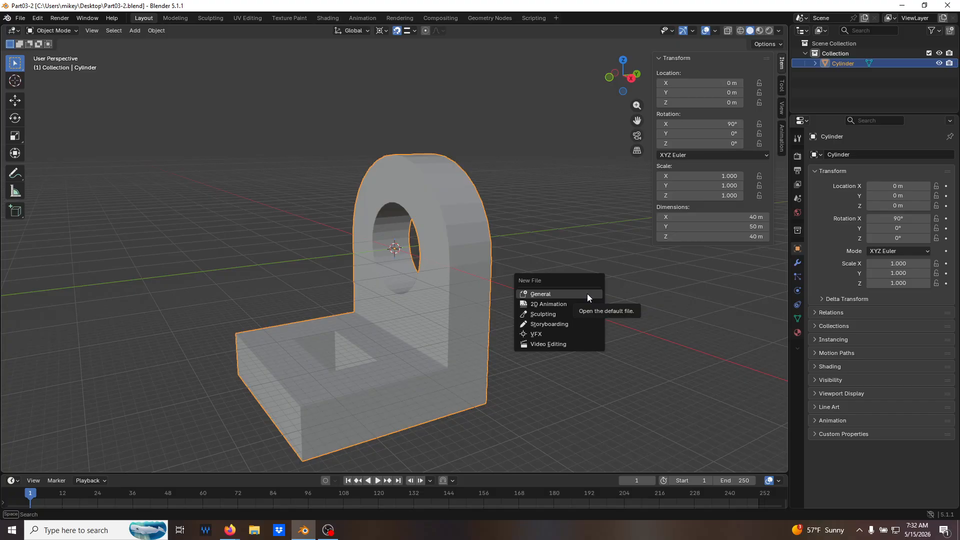
click(587, 295)
key(a)
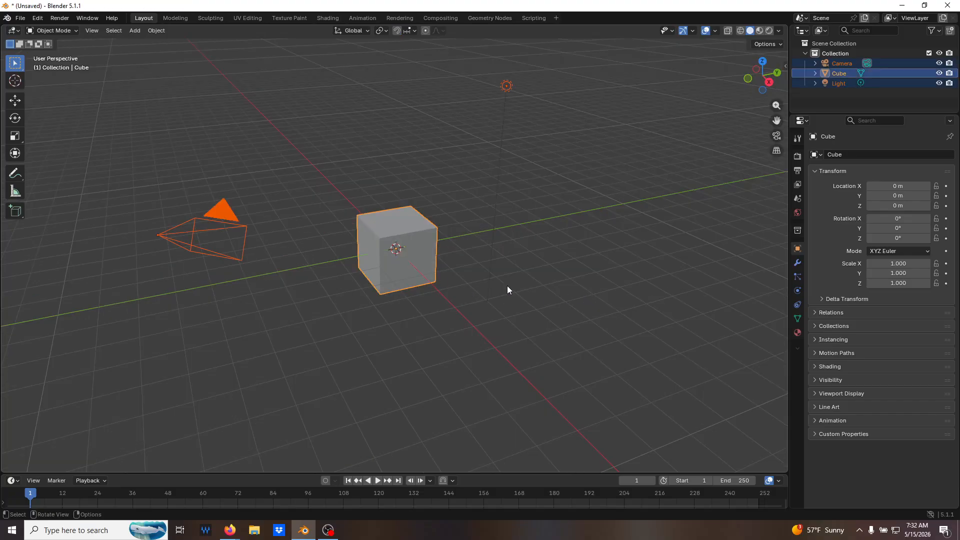
key(x)
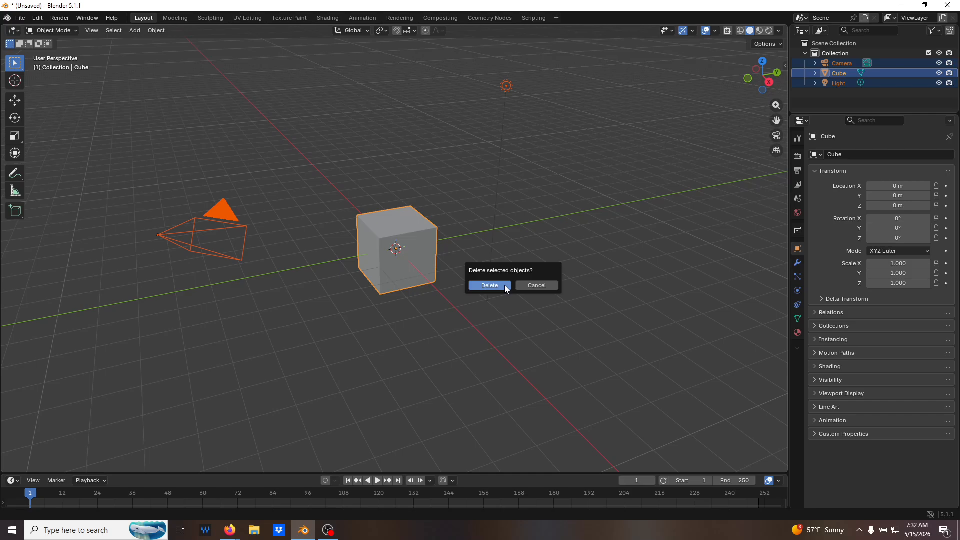
click(505, 285)
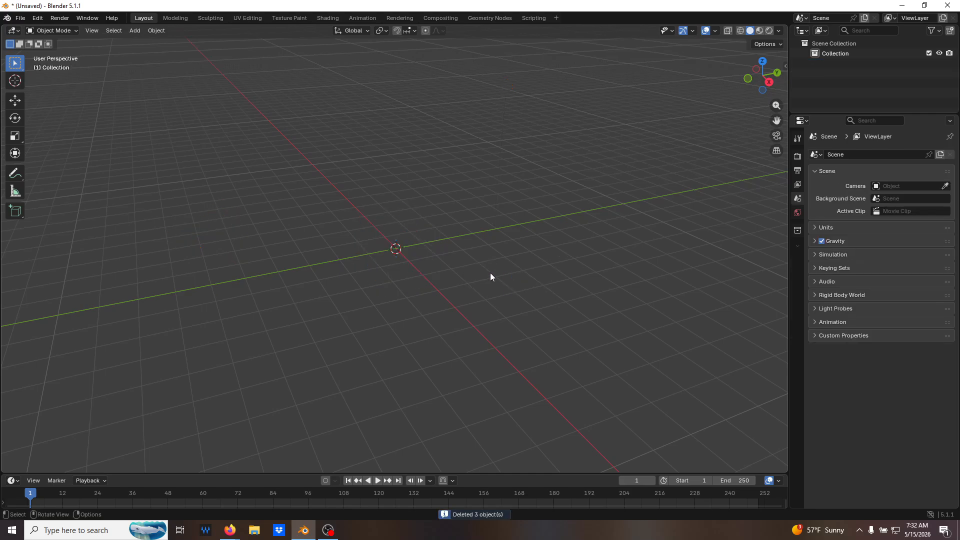
Add a mesh cylinder at the origin and set its X rotation to 90°.
key(shift+a)
mouse_move(490, 272)
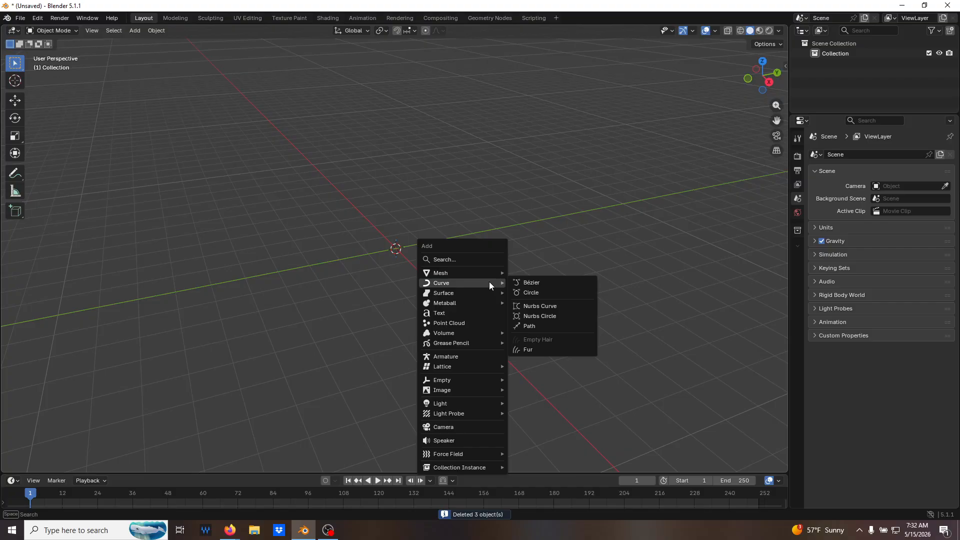
mouse_move(487, 307)
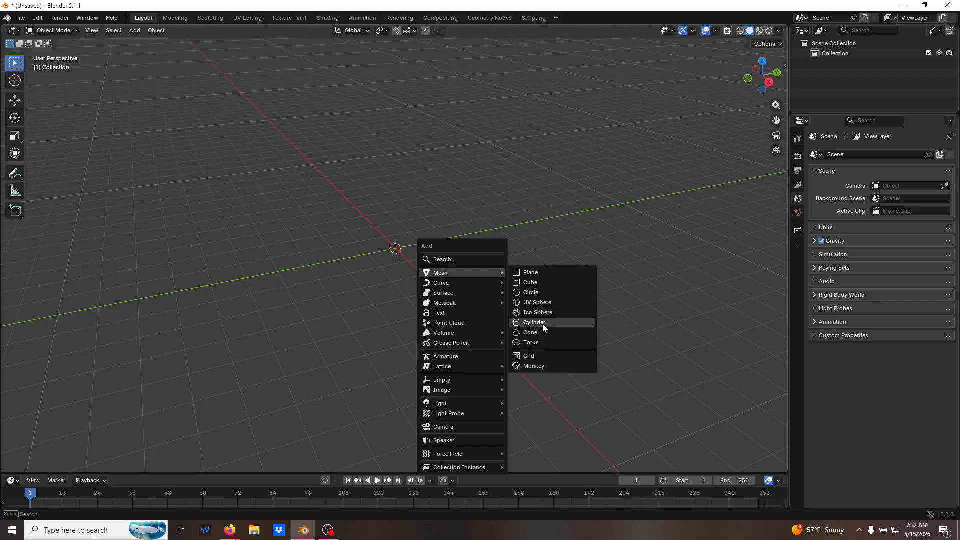
click(543, 324)
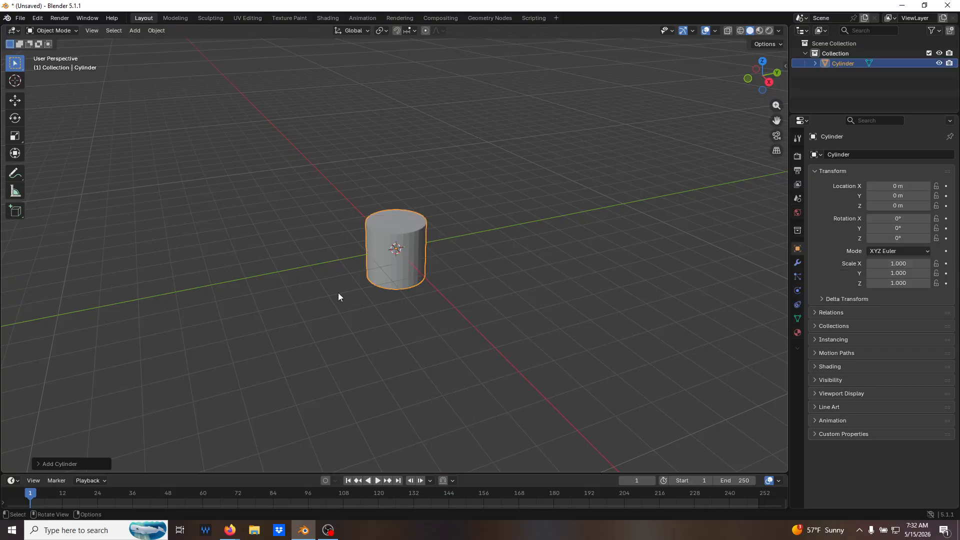
click(65, 467)
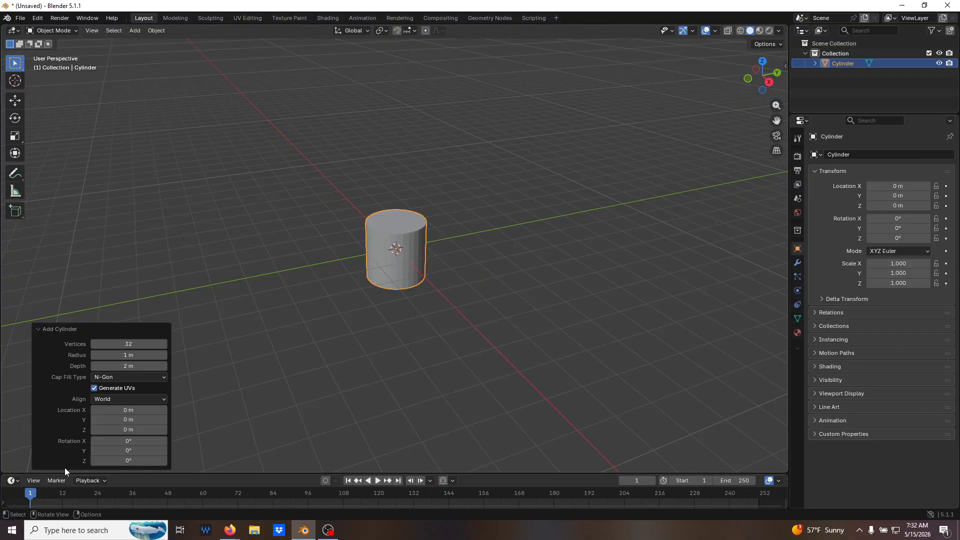
click(133, 441)
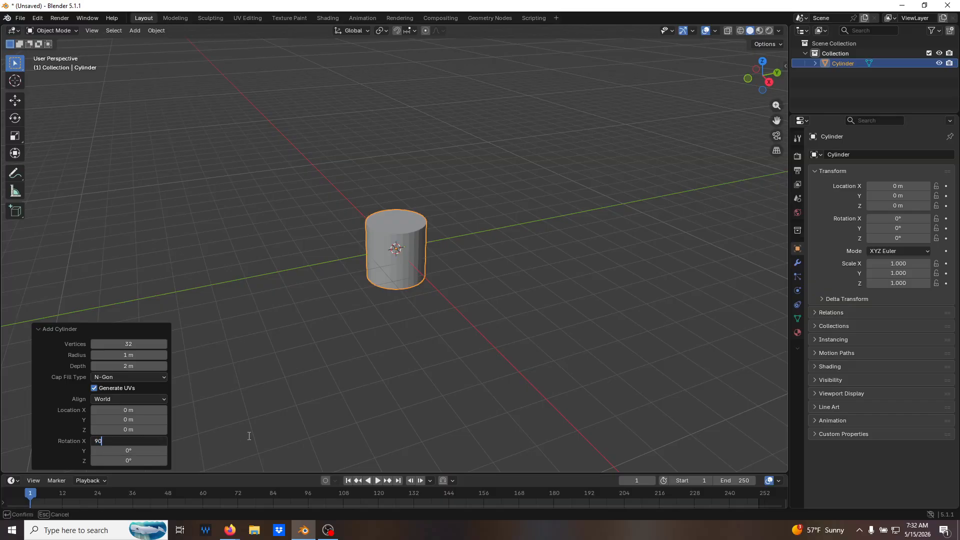
key(Return)
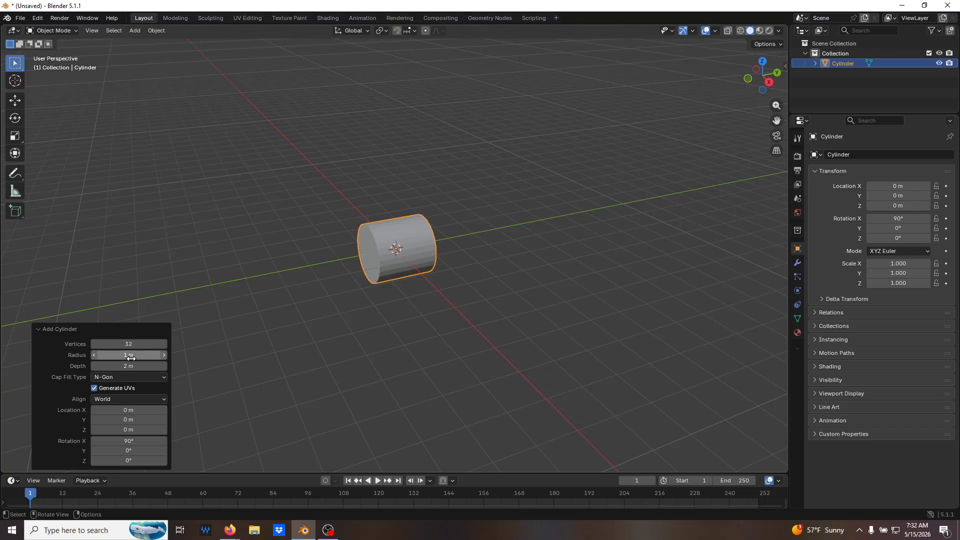
Set the new cylinder's radius to 10 m and its depth to 10 m.
click(166, 354)
text(10)
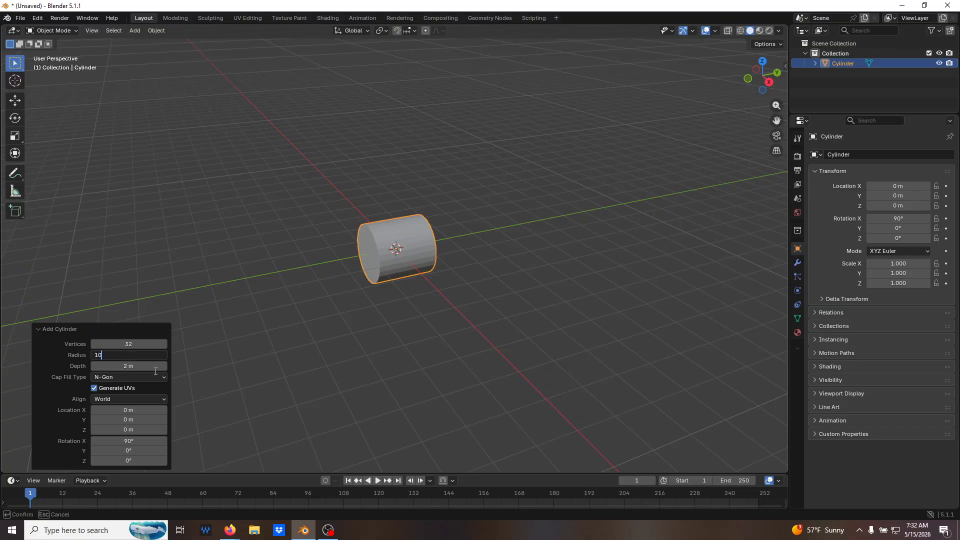
key(Return)
click(155, 366)
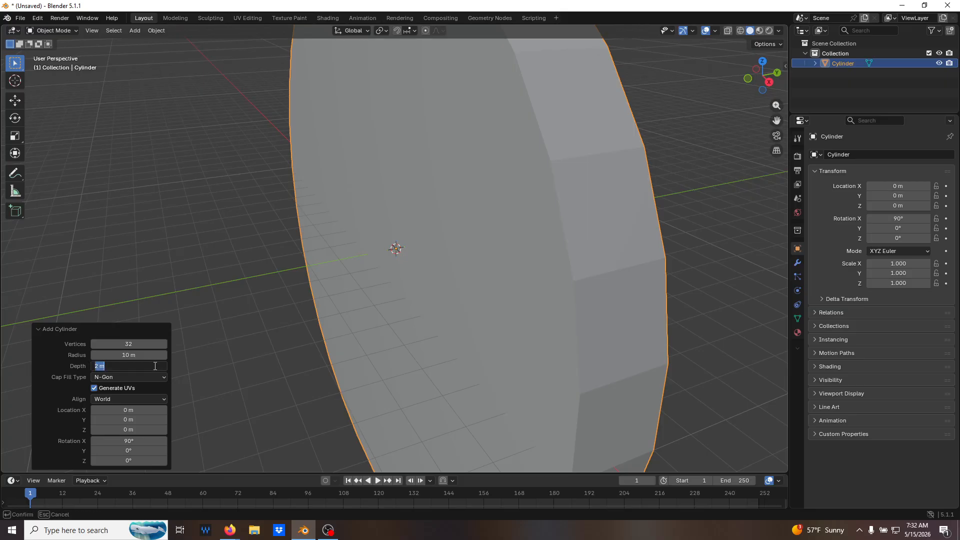
text(10)
key(Return)
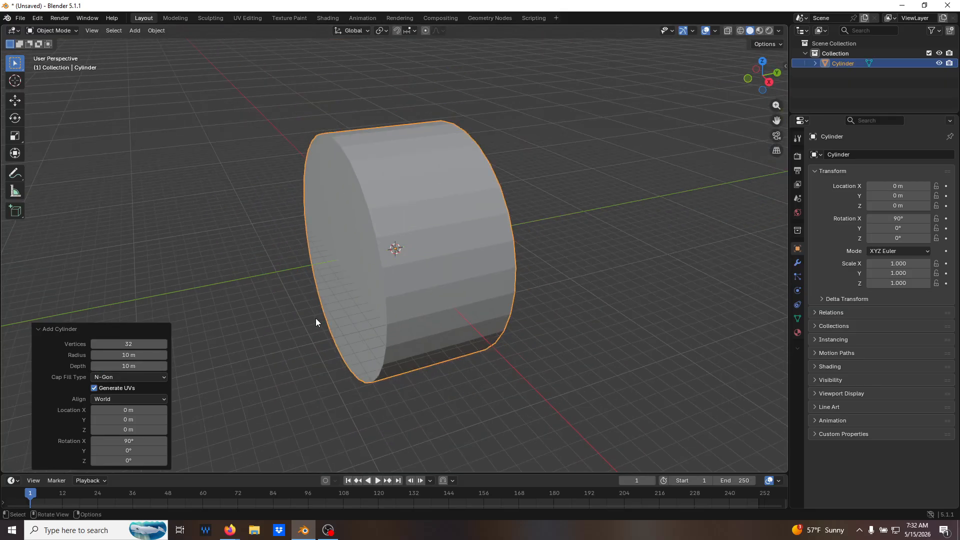
middle_drag(316, 318, 401, 293)
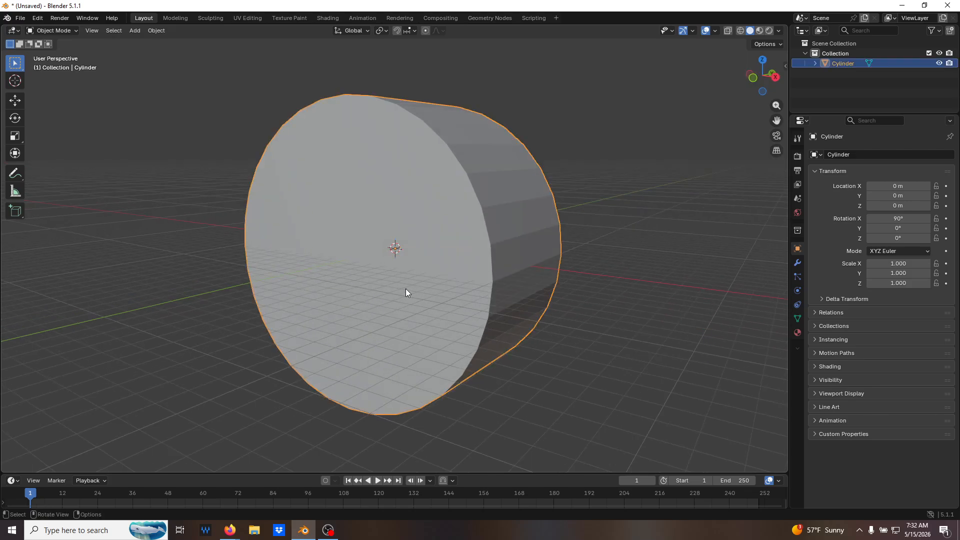
Enter Edit Mode and, in face select mode, delete both circular end-cap faces of the cylinder.
key(Tab)
middle_drag(473, 284, 480, 276)
key(3)
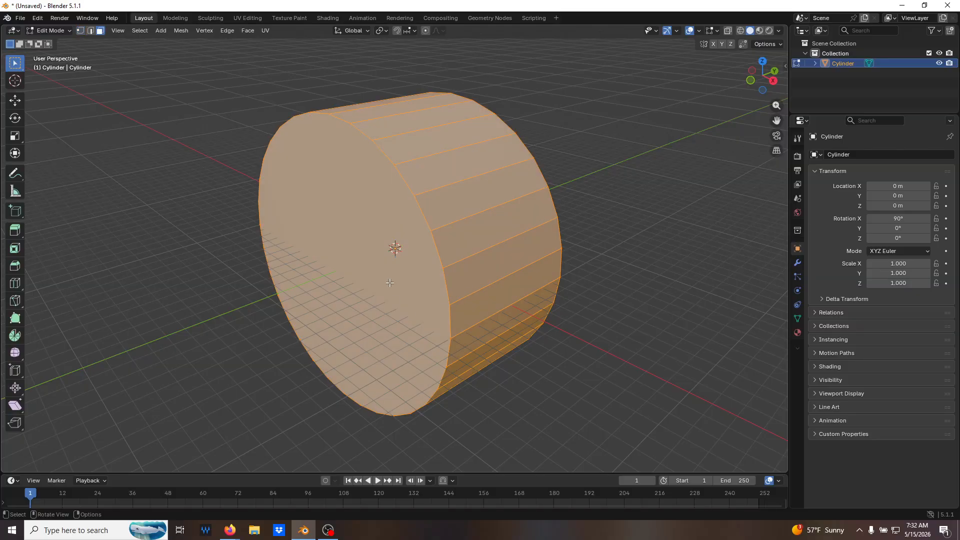
click(391, 273)
key(x)
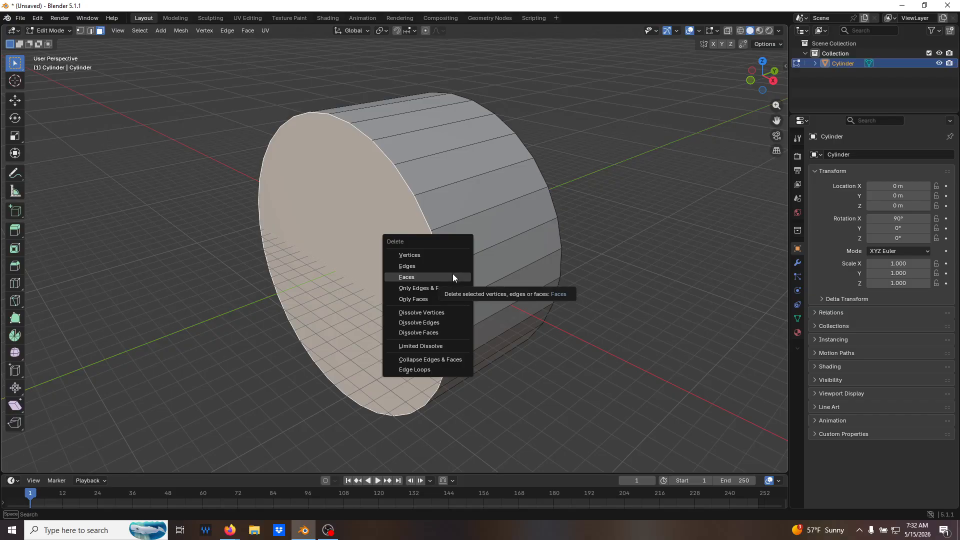
click(452, 274)
middle_drag(501, 260, 423, 242)
key(x)
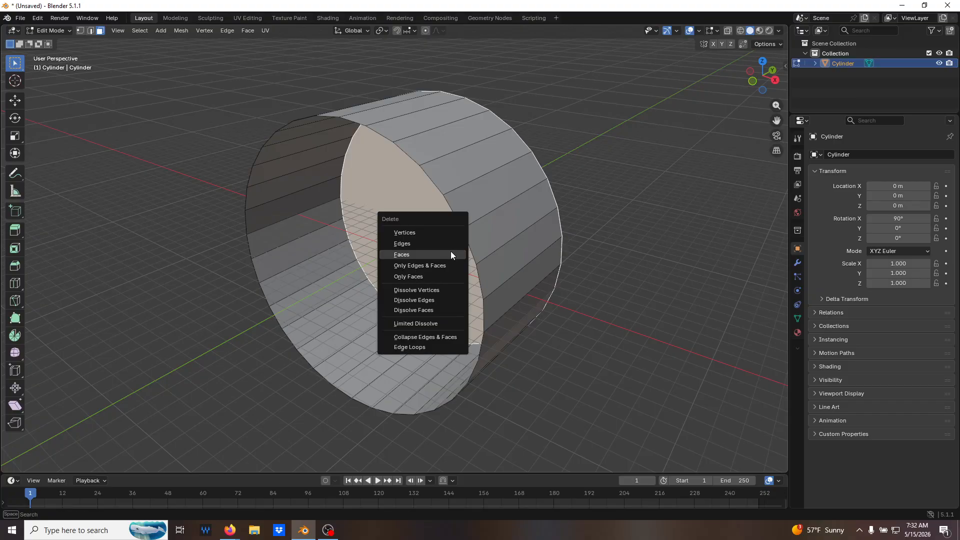
click(442, 254)
Select the edge loop around the cylinder's front opening, snap the 3D cursor to its center, and deselect everything.
mouse_move(575, 272)
middle_down()
mouse_move(596, 268)
mouse_move(553, 287)
mouse_move(579, 259)
middle_up()
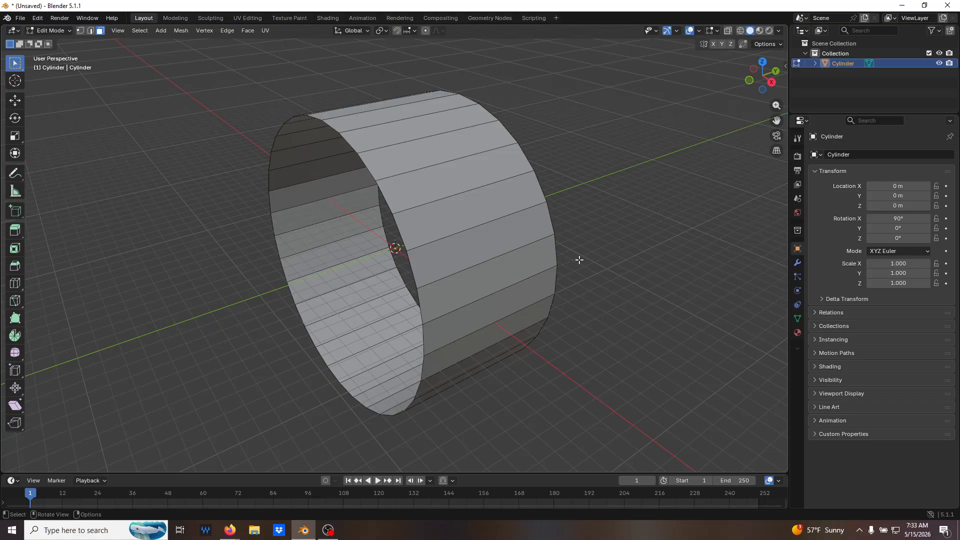
mouse_move(529, 219)
middle_down()
mouse_move(521, 210)
mouse_move(536, 226)
middle_up()
key(2)
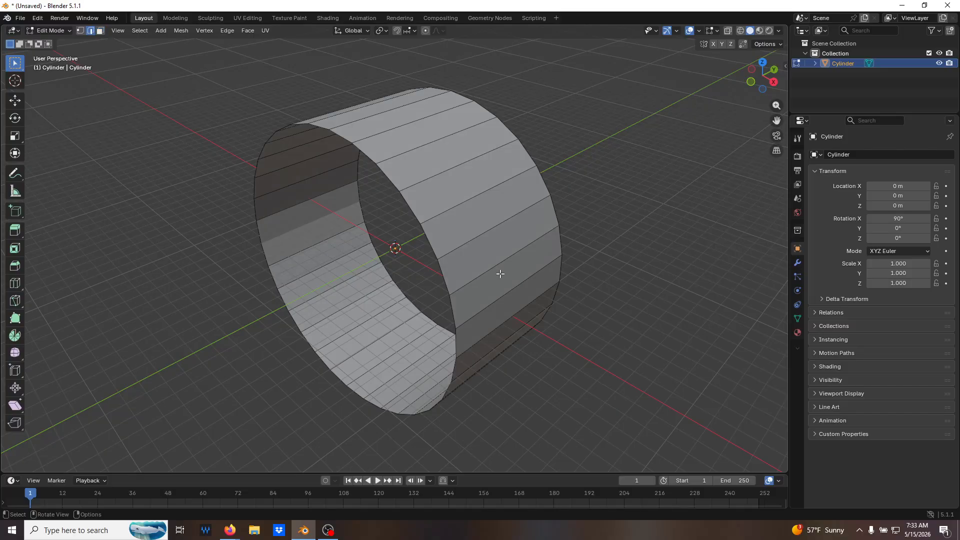
alt+click(394, 183)
key(shift+s)
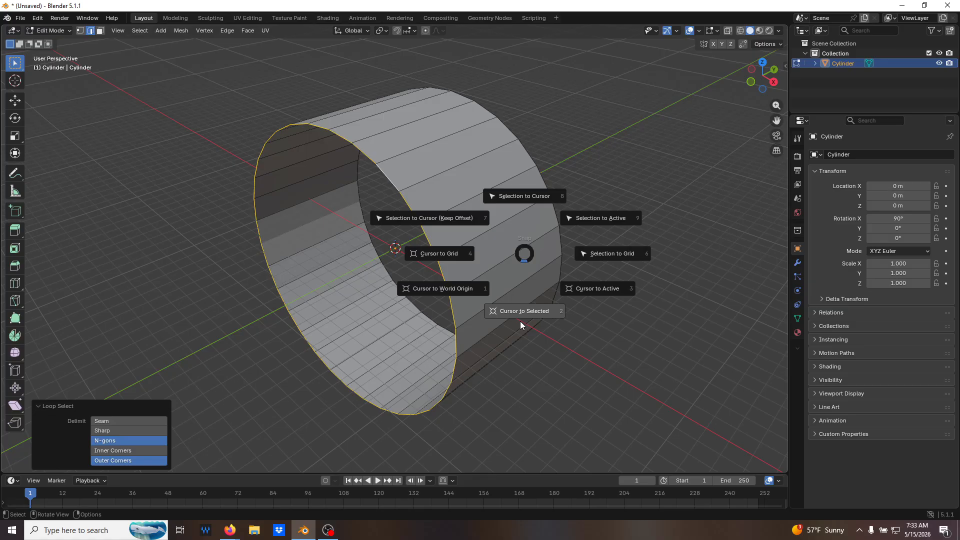
click(524, 311)
key(alt+a)
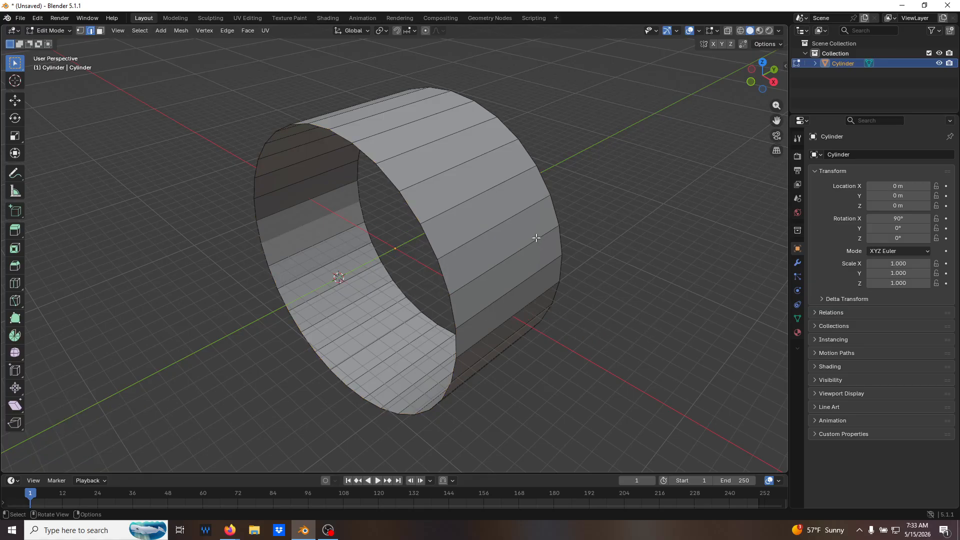
In Object Mode, set the cylinder's origin to the 3D cursor and clear its location back to the world origin.
key(Tab)
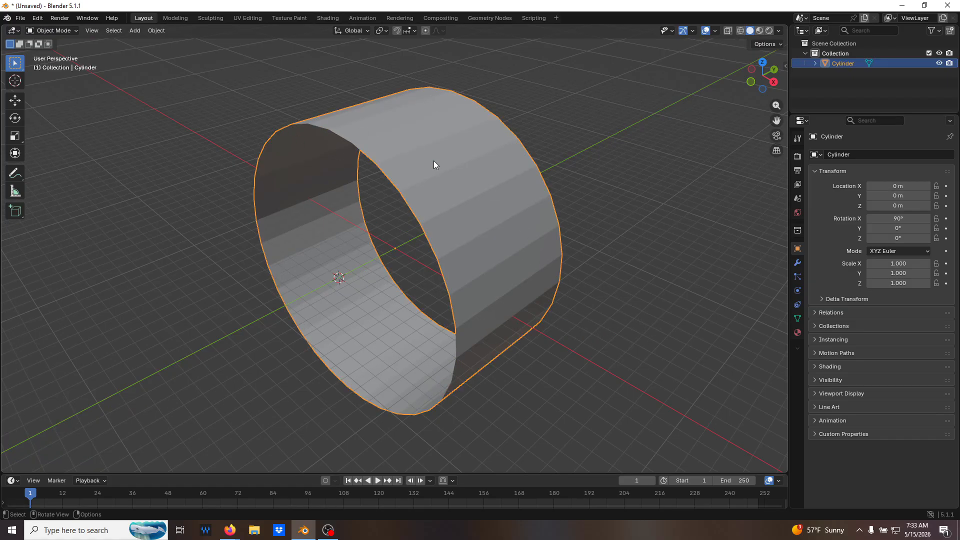
click(156, 31)
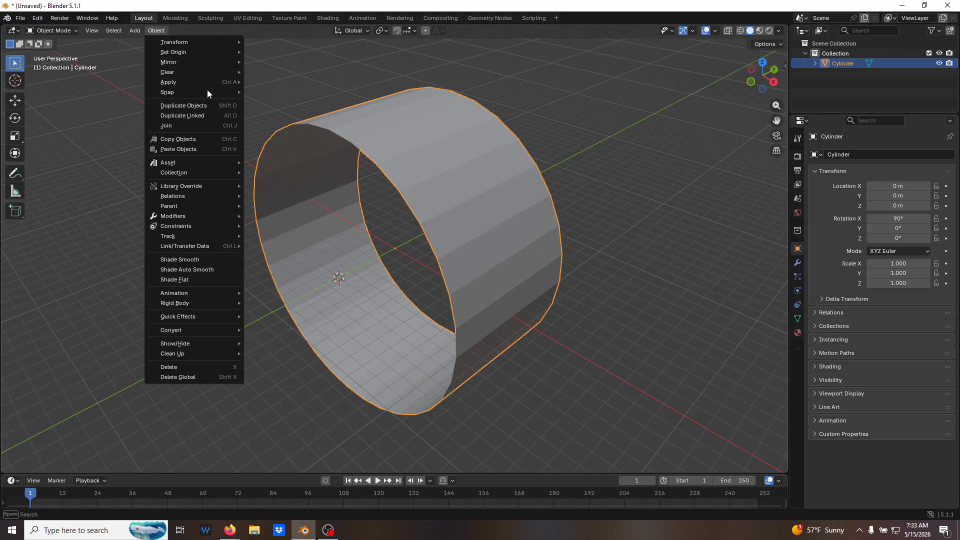
mouse_move(214, 52)
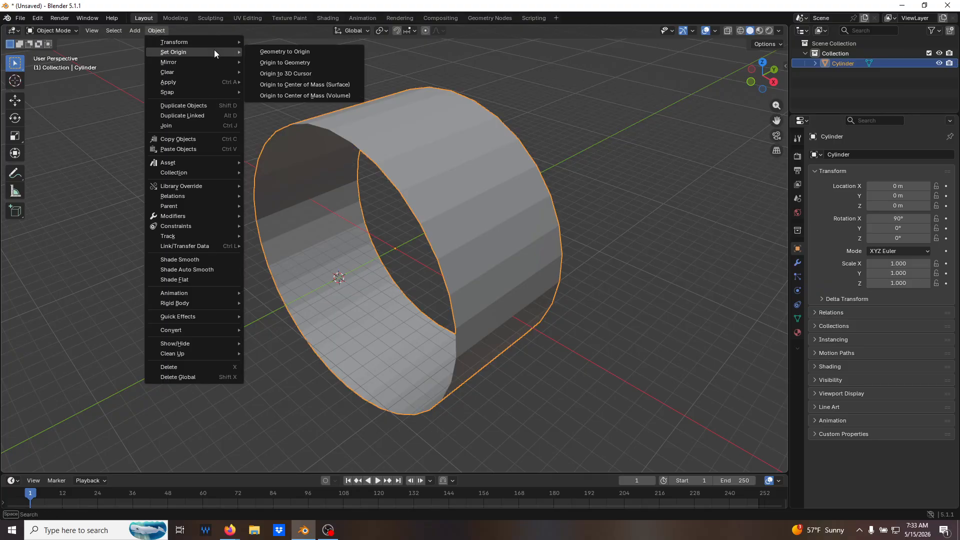
click(336, 73)
click(600, 146)
click(491, 175)
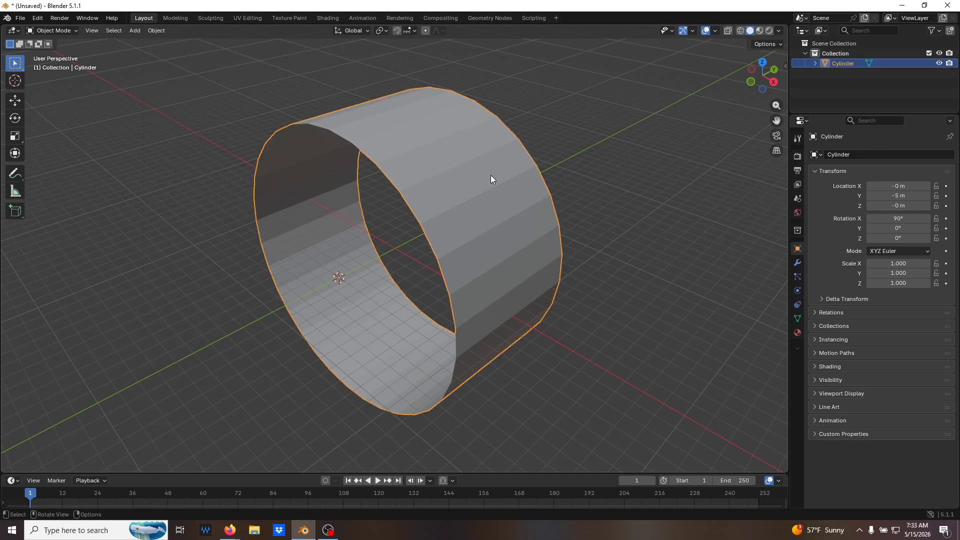
key(alt+g)
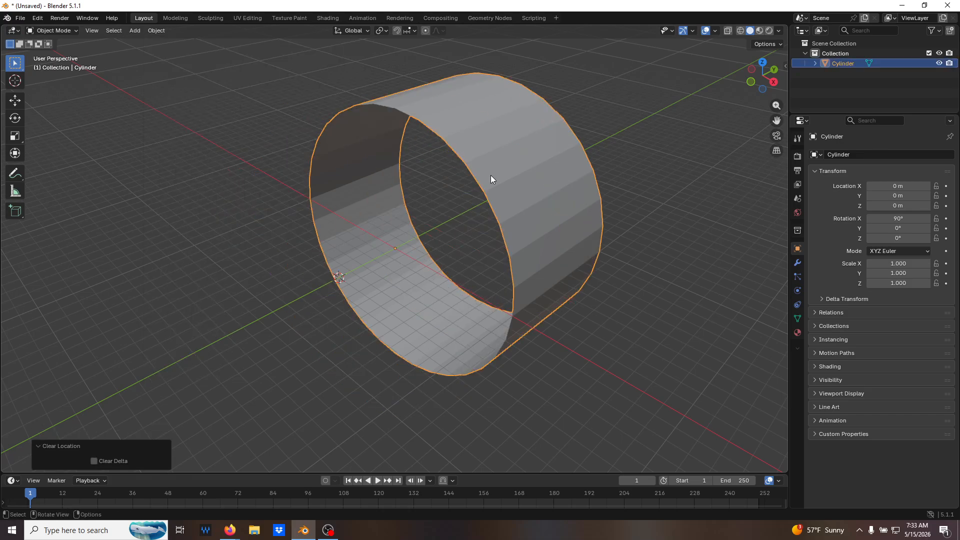
click(304, 300)
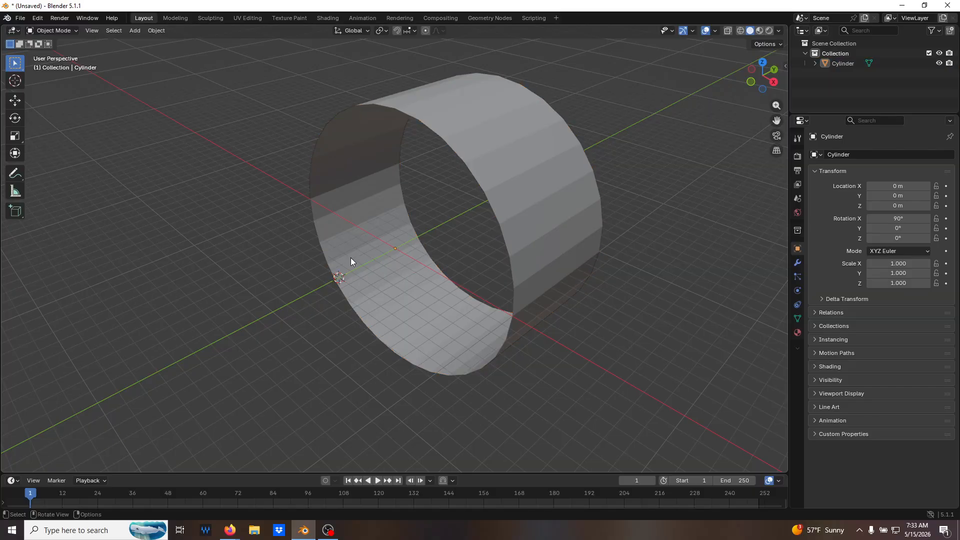
click(495, 150)
In front view of Edit Mode, test-move one rim vertex and compare its Local and Global coordinates, cancelling each move.
key(Tab)
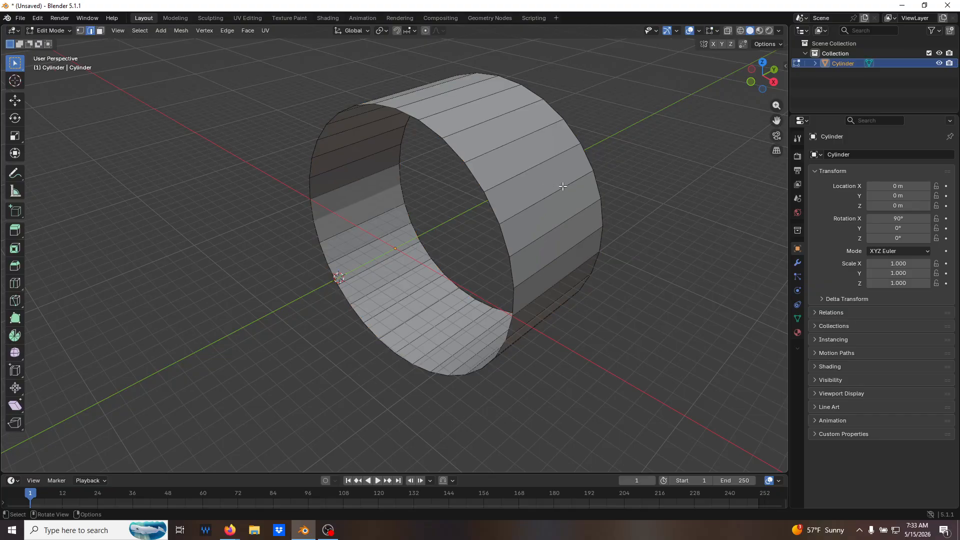
key(KP_1)
key(1)
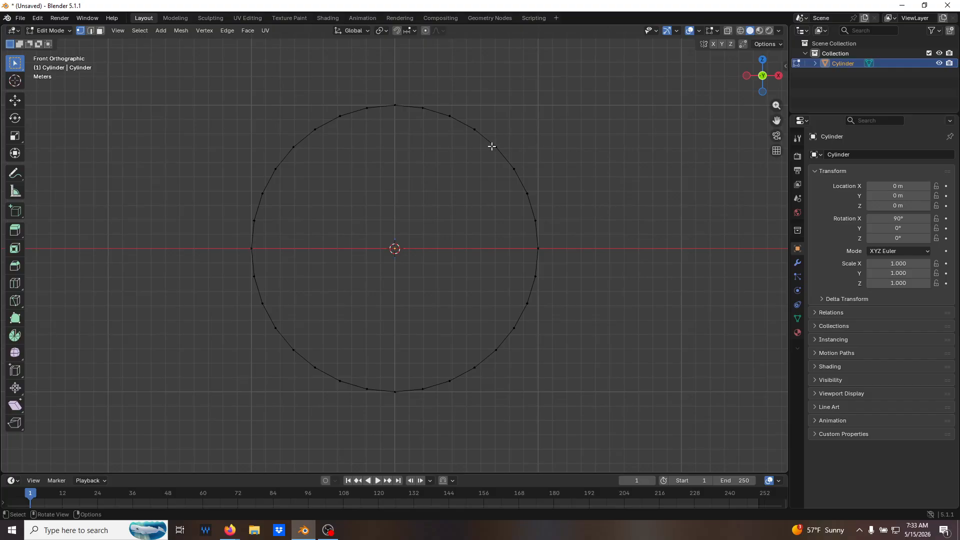
click(476, 129)
key(n)
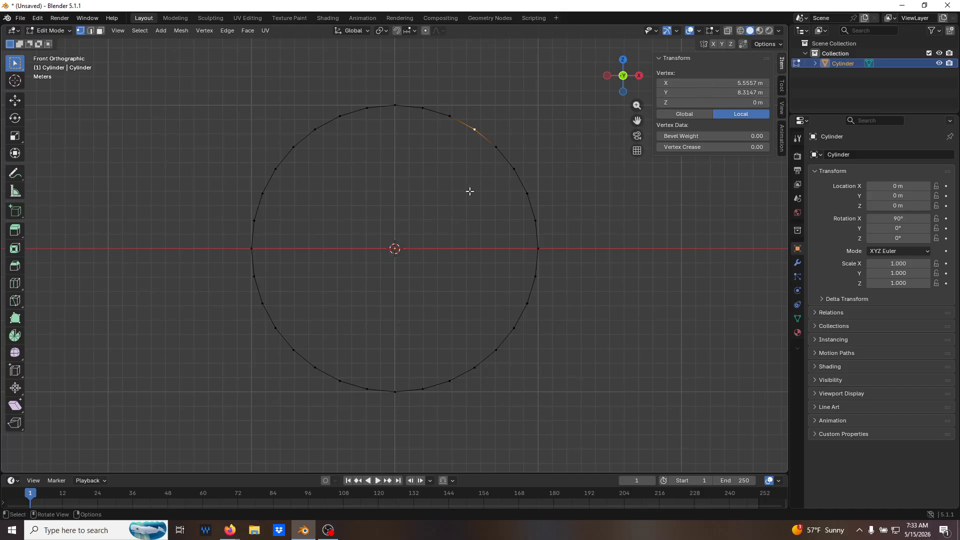
key(g)
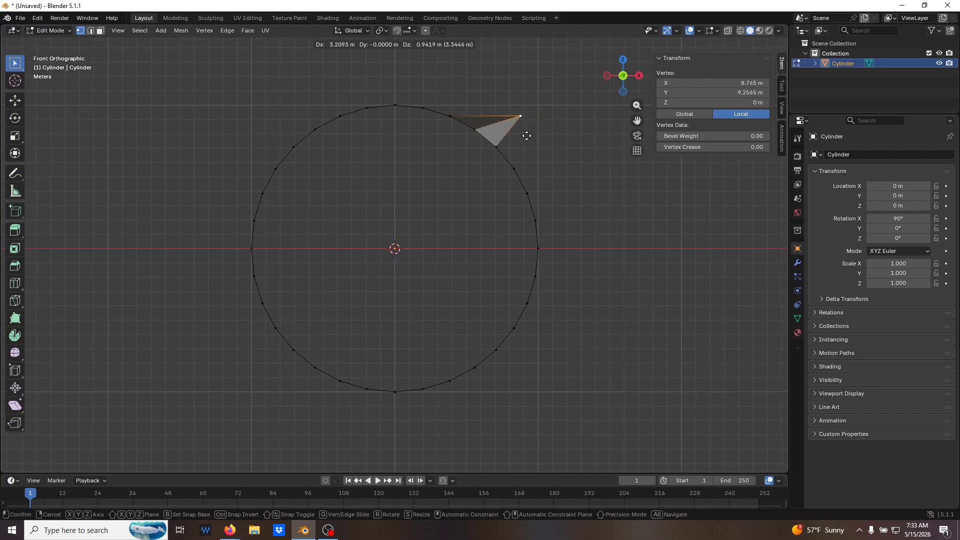
key(Escape)
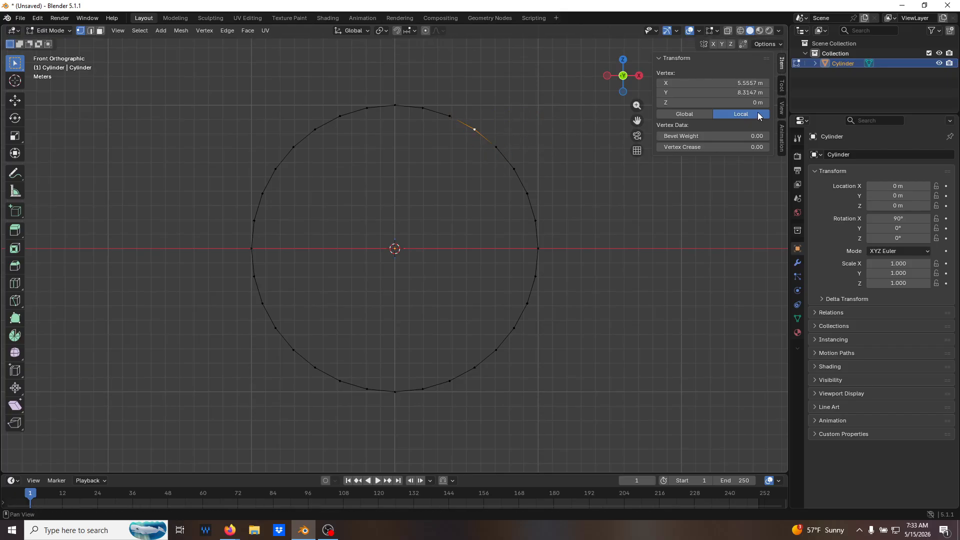
click(684, 116)
key(g)
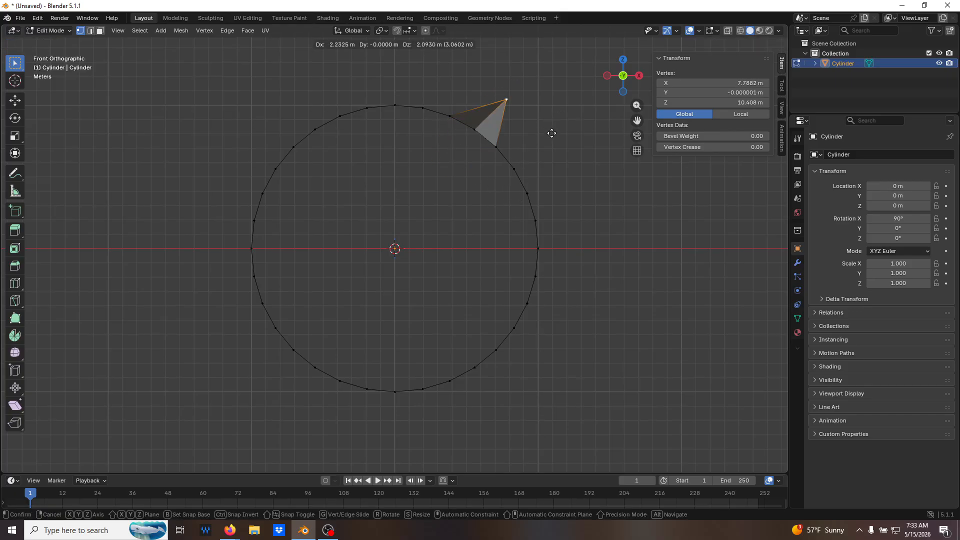
key(Escape)
middle_drag(528, 162, 539, 210)
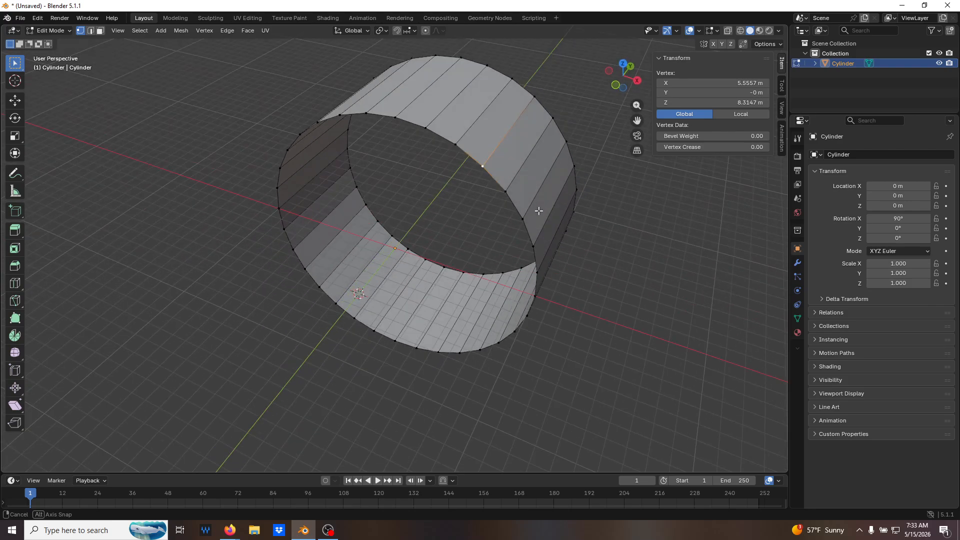
Return to Object Mode and apply the cylinder's rotation.
key(Tab)
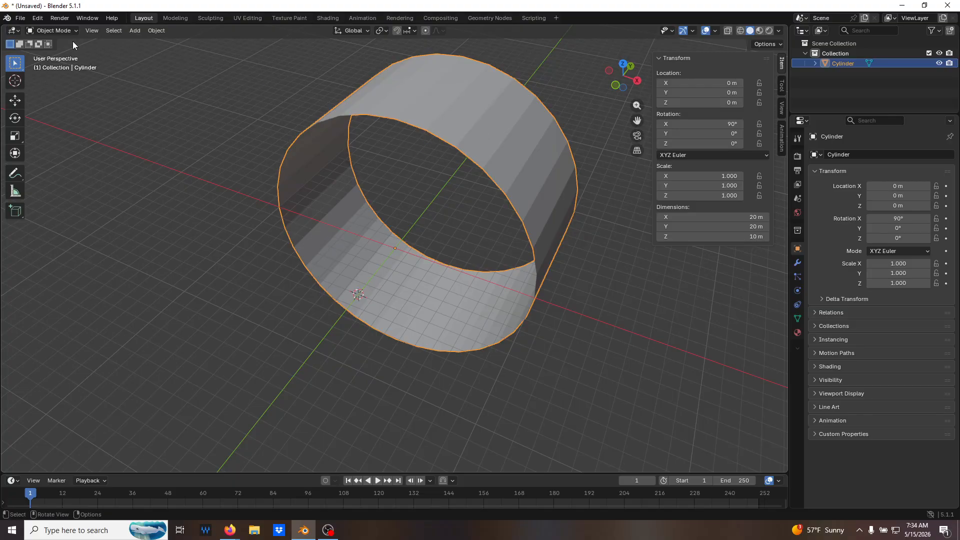
click(157, 32)
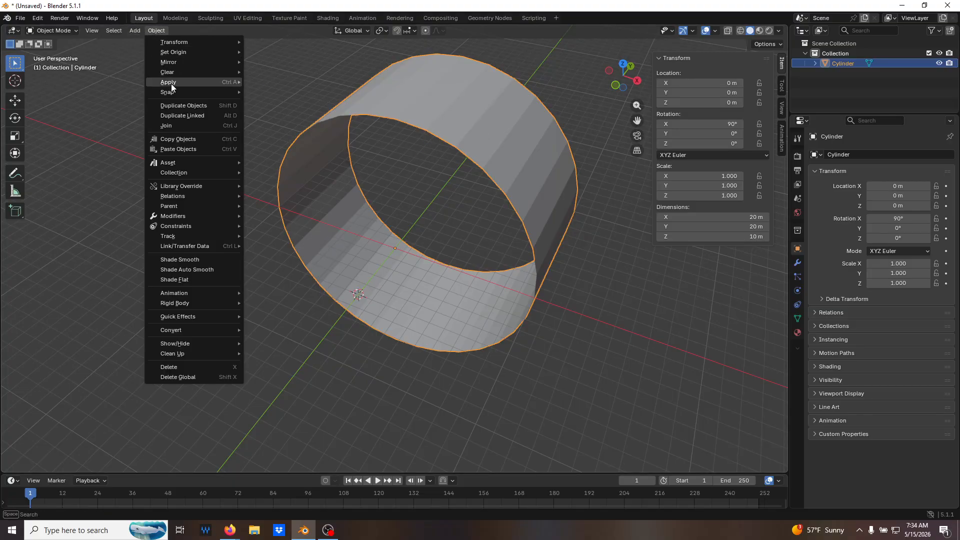
mouse_move(184, 85)
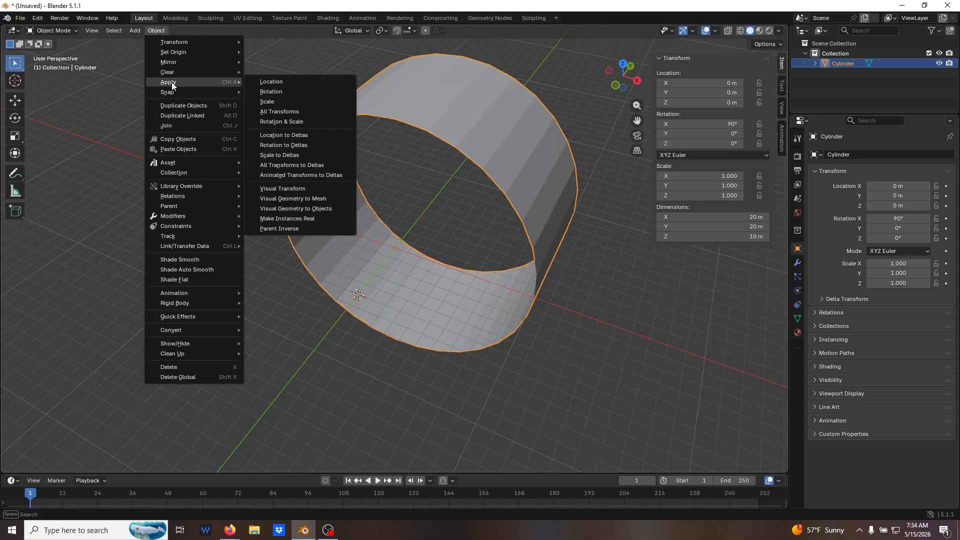
click(325, 94)
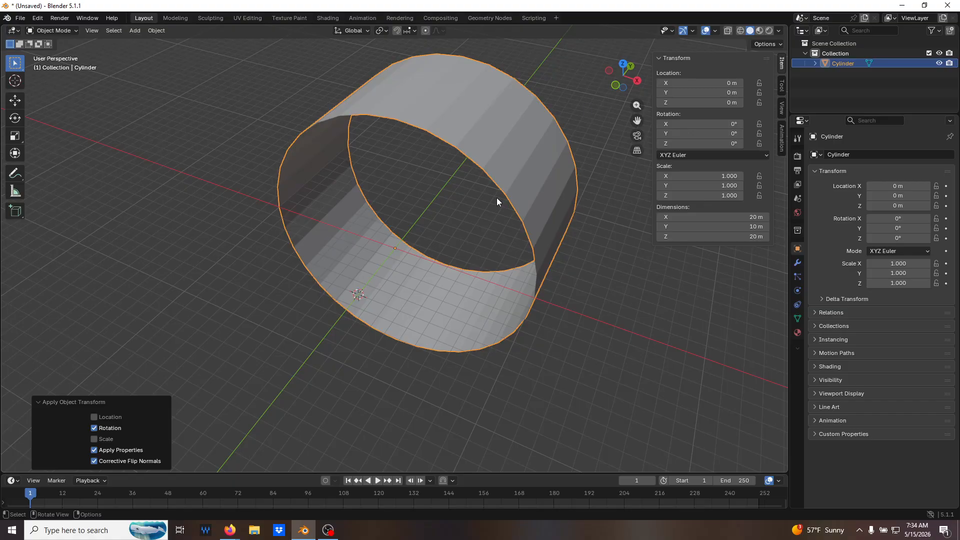
Test-move the same rim vertex in front view to check its Global and Local coordinates, cancel the move and deselect it.
key(Tab)
middle_drag(499, 204, 502, 157)
click(502, 156)
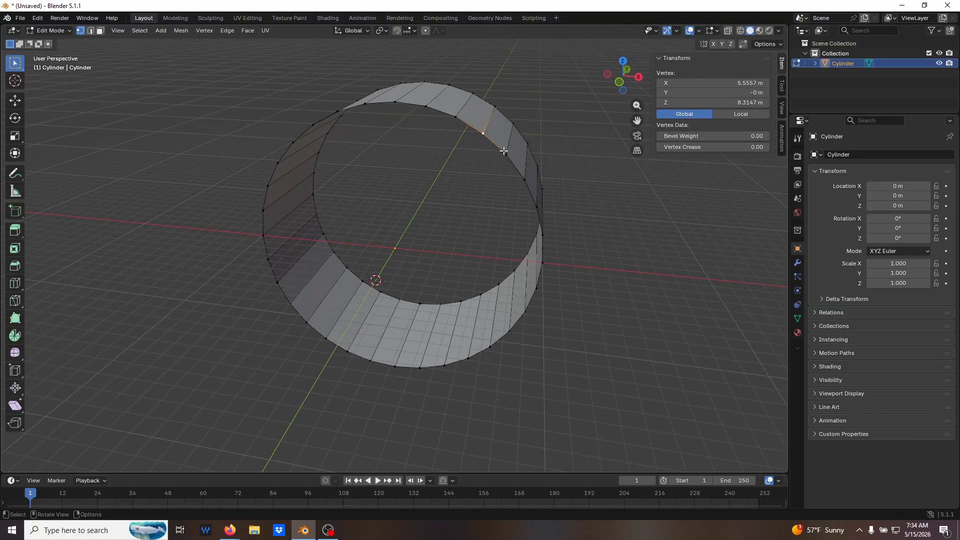
key(KP_1)
key(g)
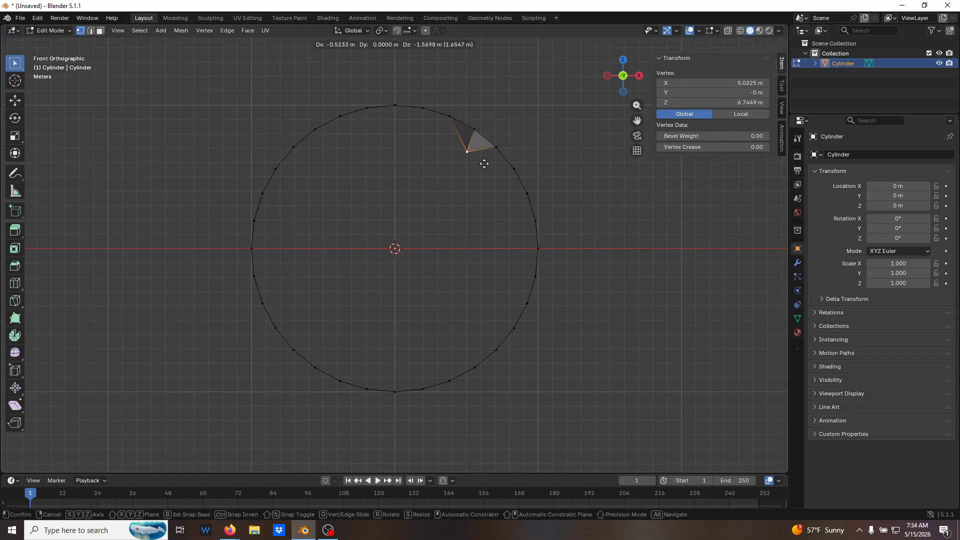
click(738, 113)
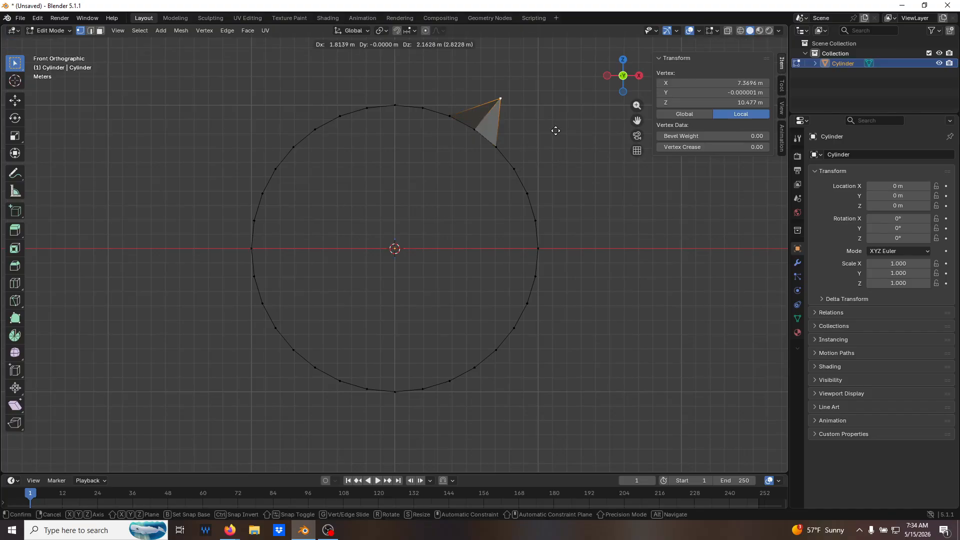
right_click(533, 172)
click(662, 216)
Select the whole cylinder mesh in face select mode and extrude its faces in place with zero offset.
middle_drag(663, 216, 503, 281)
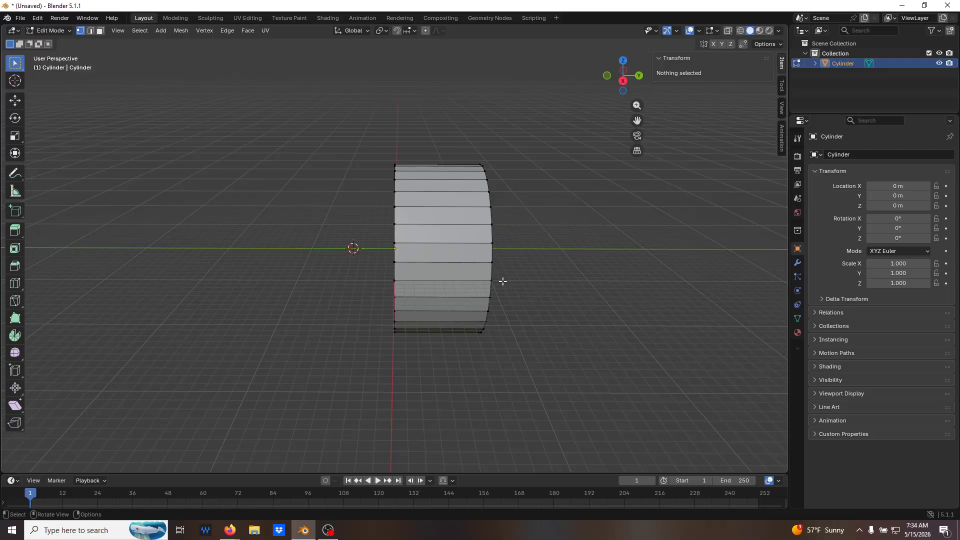
key(KP_3)
key(alt+z)
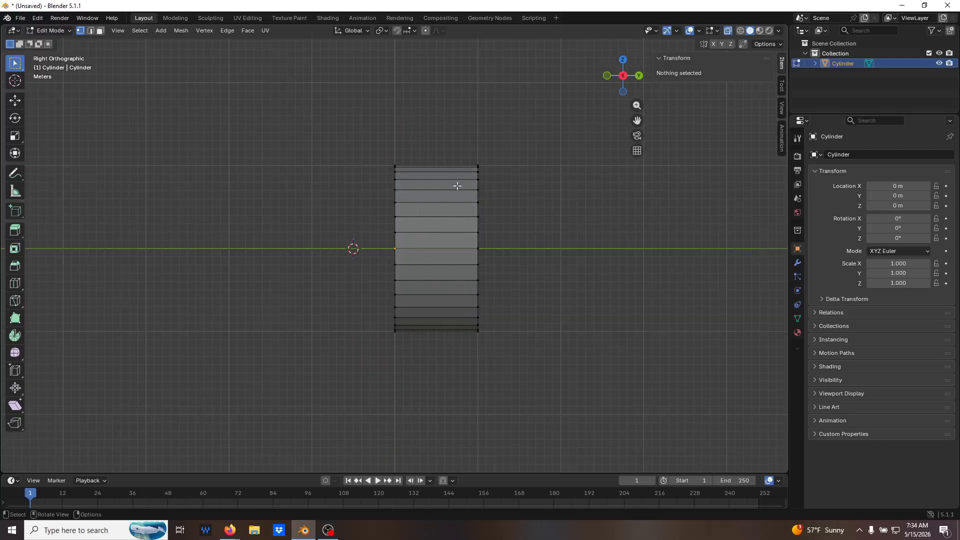
drag(457, 128, 506, 131)
middle_drag(510, 126, 543, 281)
key(a)
key(3)
key(e)
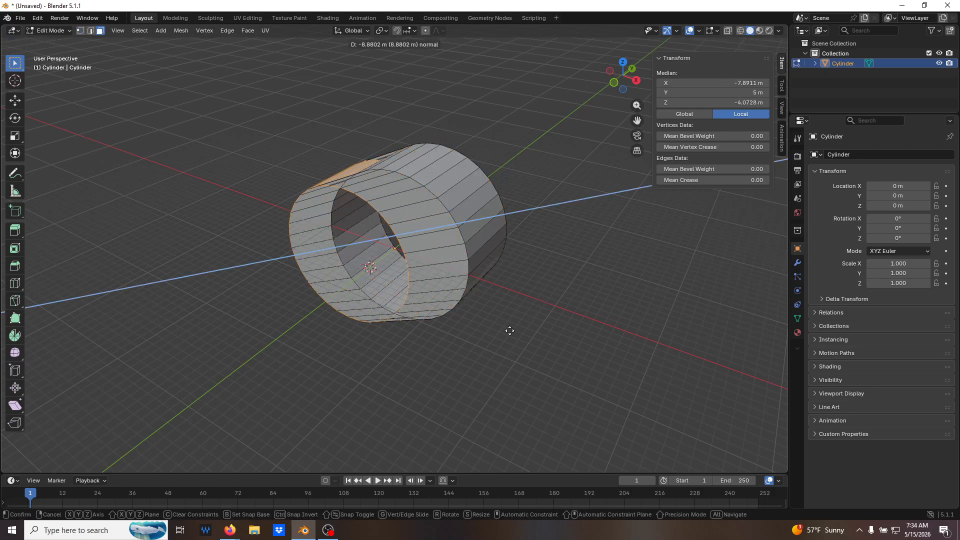
right_click(589, 346)
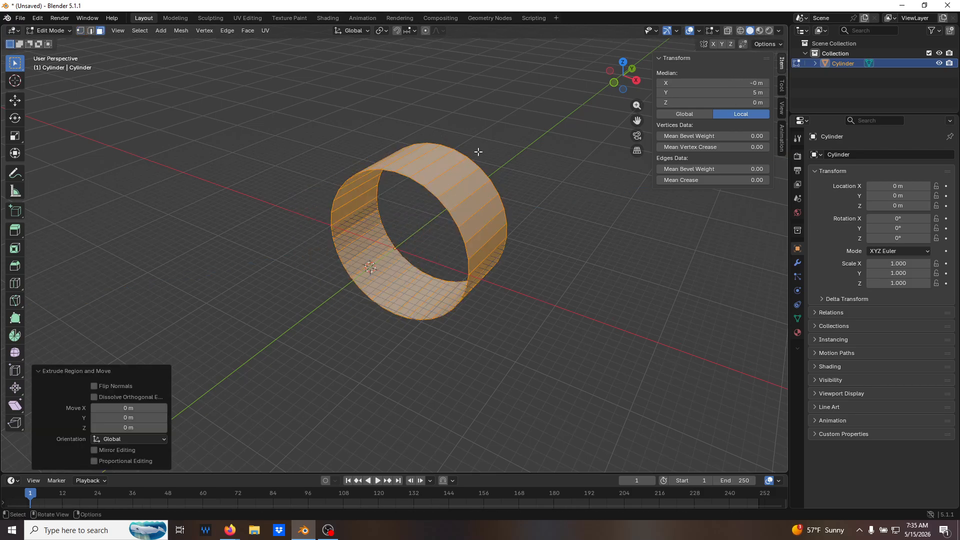
key(s)
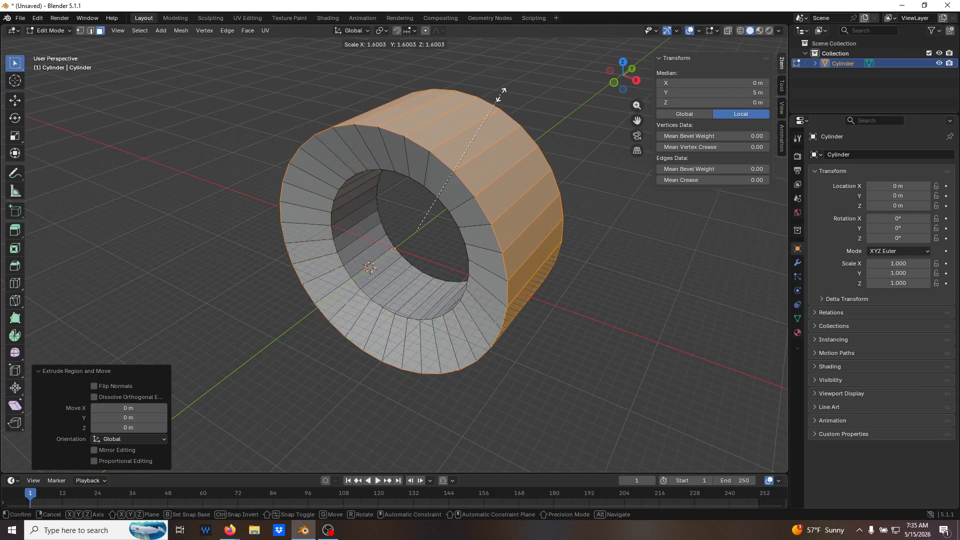
key(equal)
key(Escape)
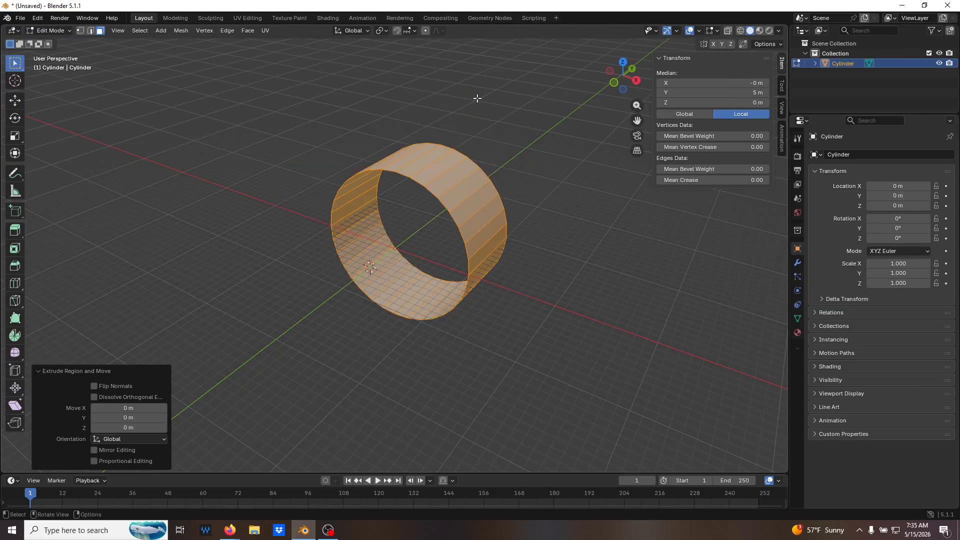
Set the transform pivot point to 3D Cursor, scale the extruded faces by 2 excluding the Y axis, and deselect them.
click(385, 33)
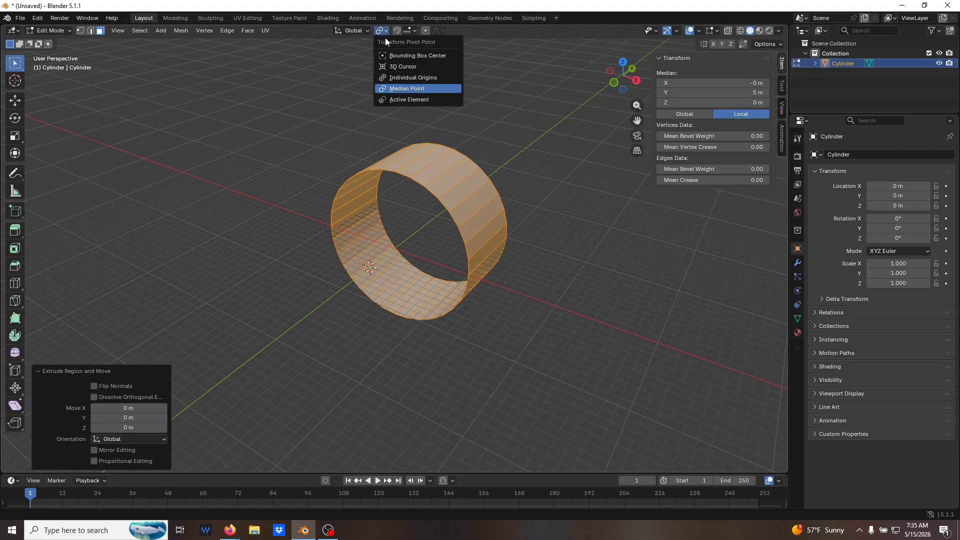
click(400, 66)
key(s)
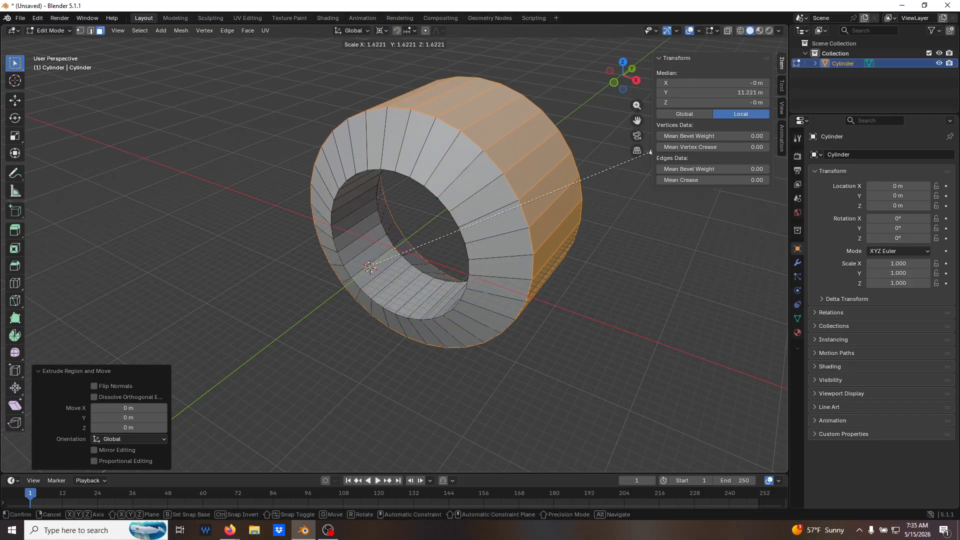
key(shift+y)
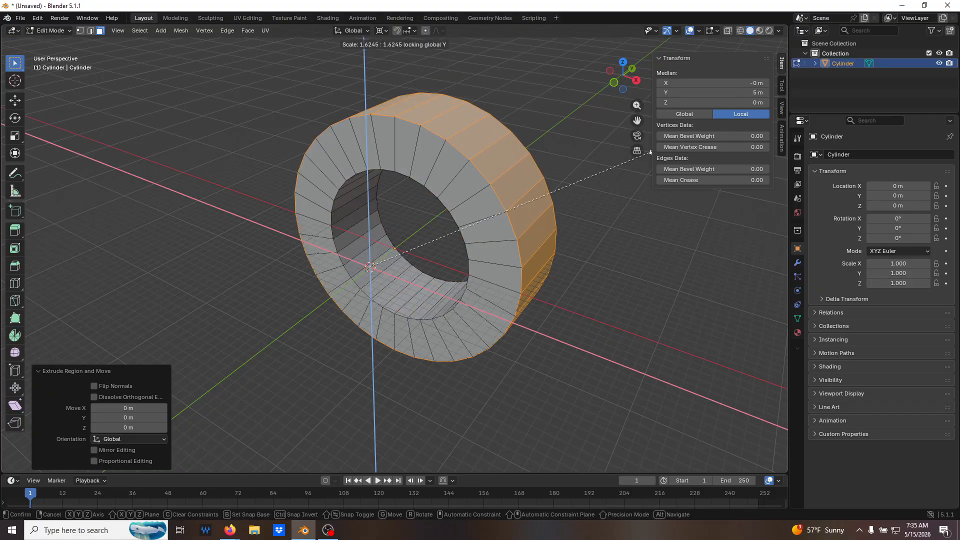
key(2)
key(Return)
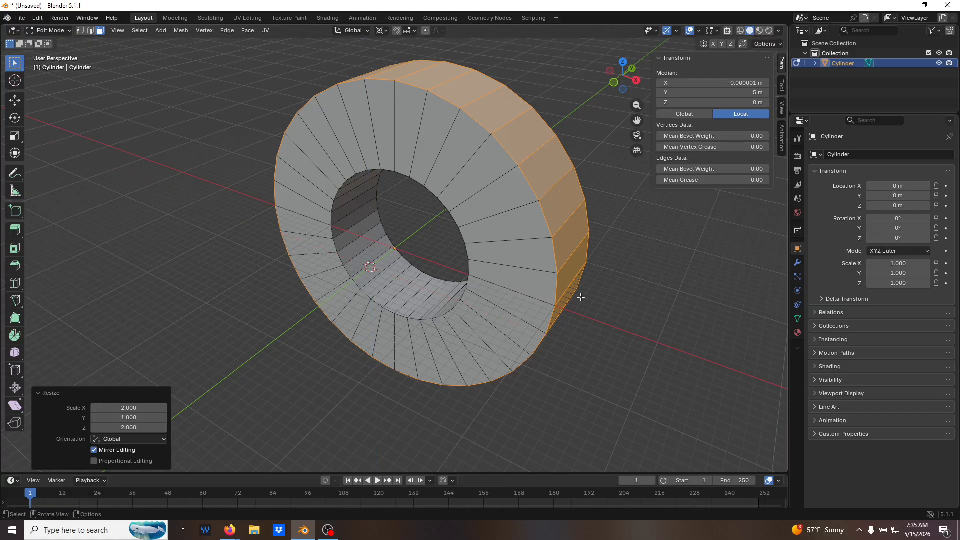
click(634, 331)
middle_drag(635, 331, 579, 316)
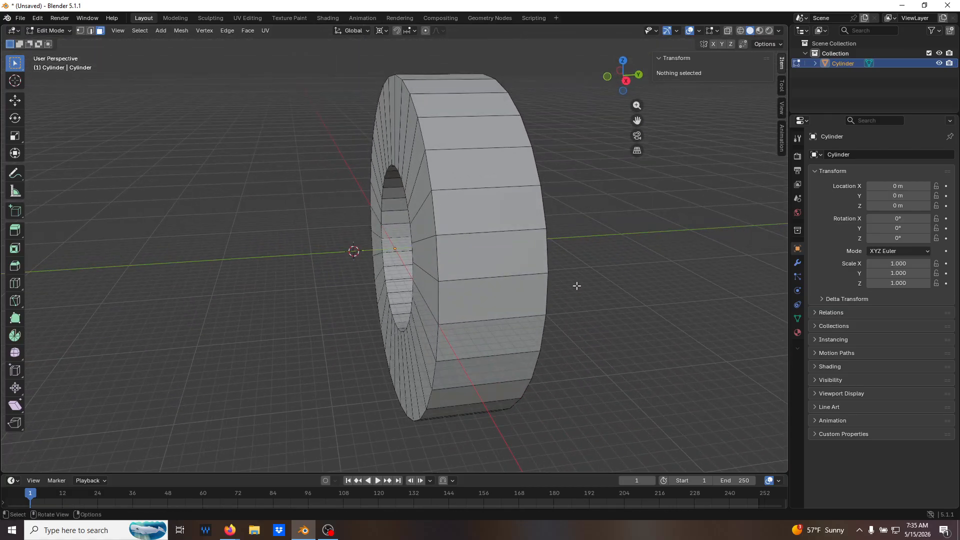
In right view with X-ray on, select all rim vertices on the ring's Y 10 m side and delete them, leaving a flat ring.
key(KP_3)
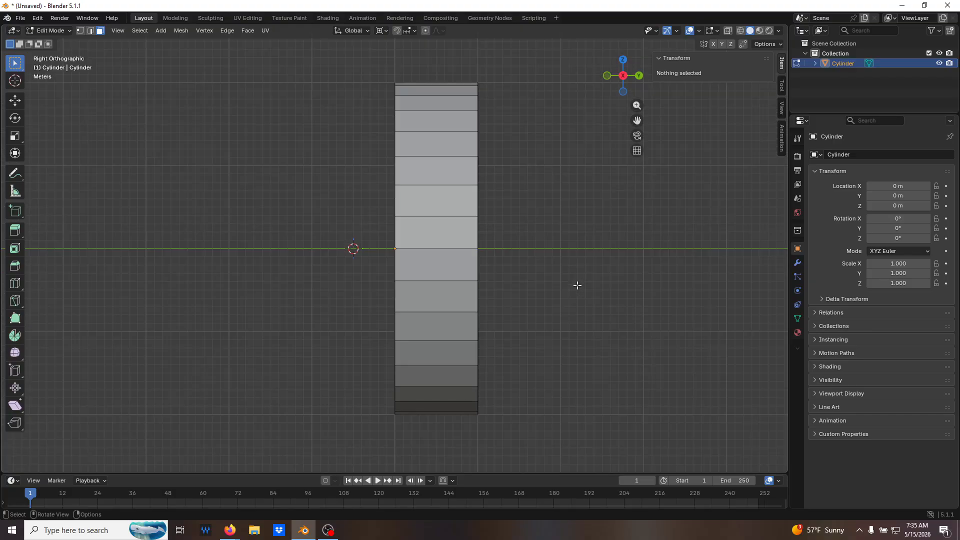
key(alt+z)
key(1)
drag(504, 67, 452, 479)
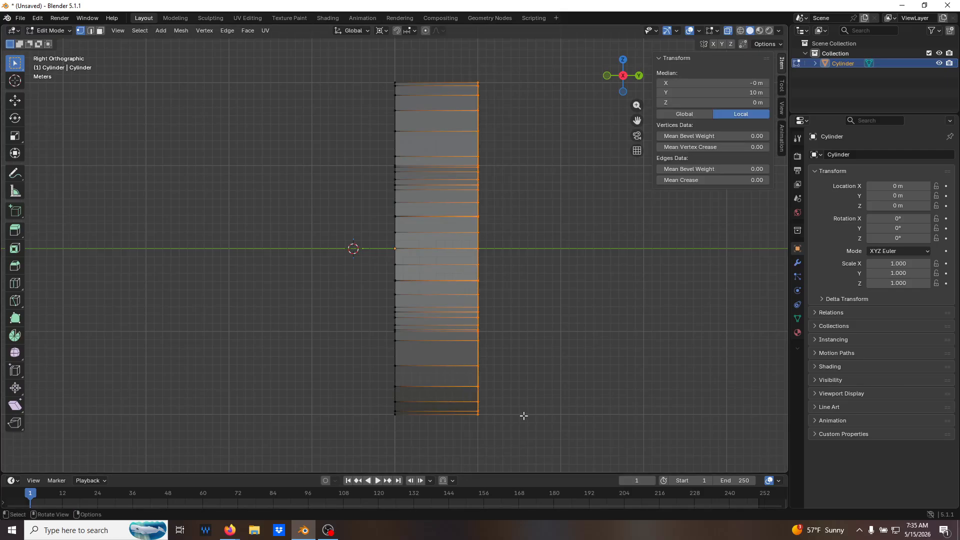
key(x)
click(515, 392)
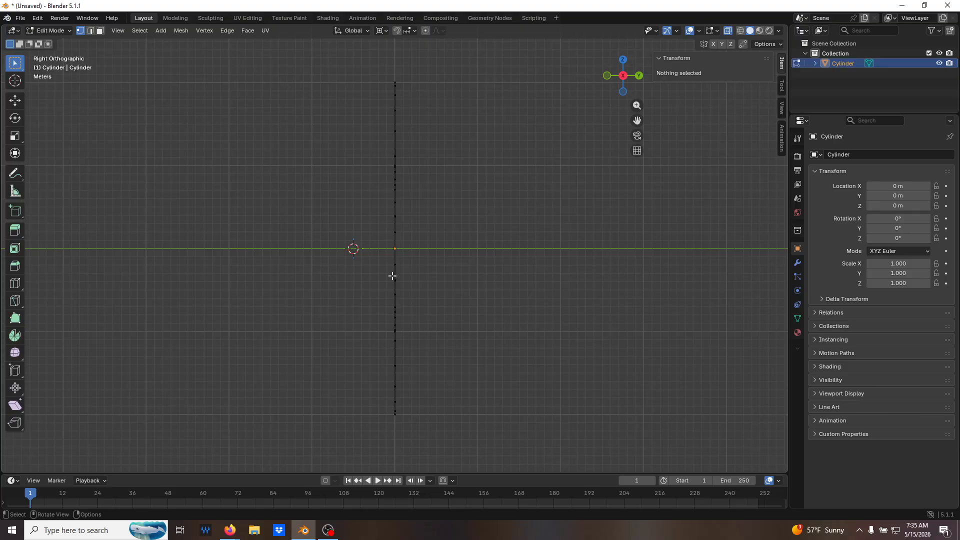
In front view, select the outer vertex on the ring's lower-right diagonal and set its local X to 10 m.
middle_drag(419, 268, 564, 277)
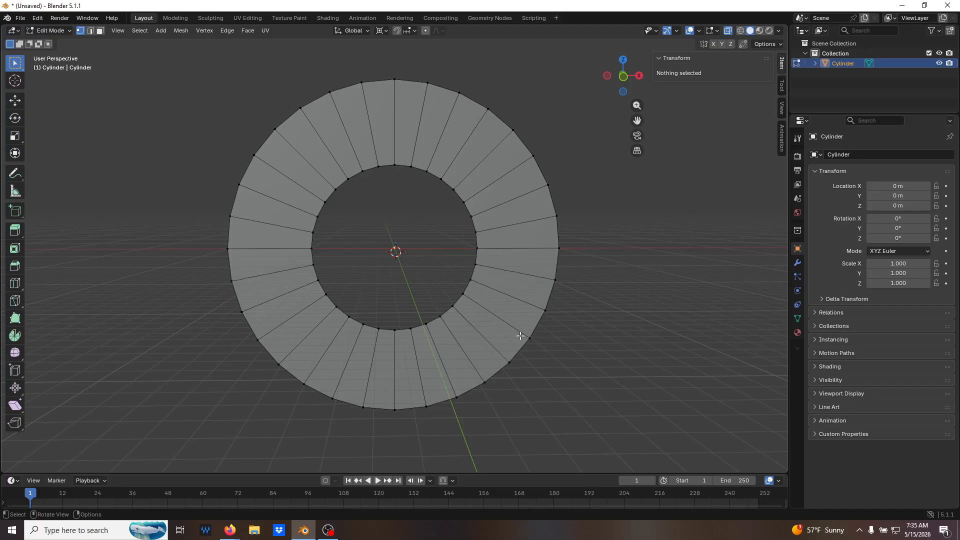
middle_drag(514, 369, 520, 345)
key(KP_1)
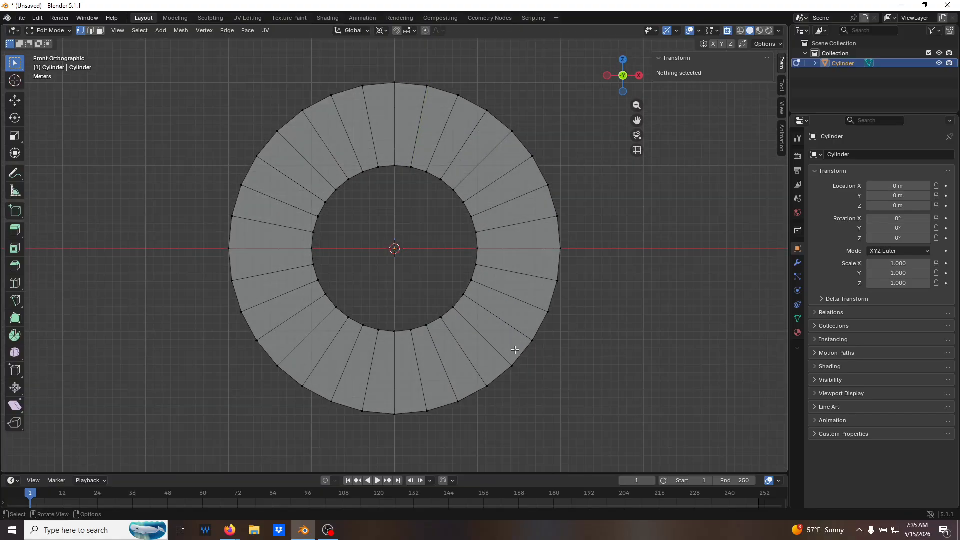
click(534, 340)
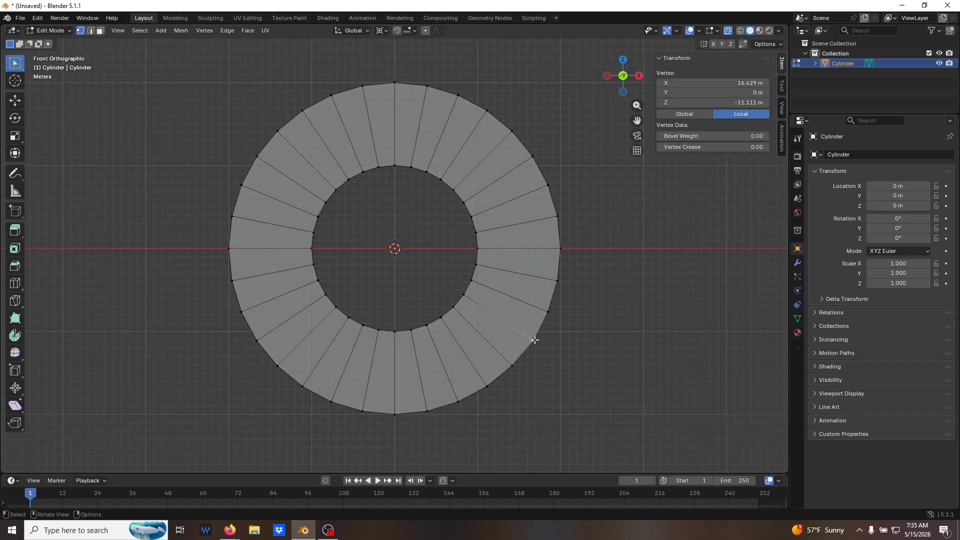
click(513, 365)
click(737, 82)
text(10)
key(Return)
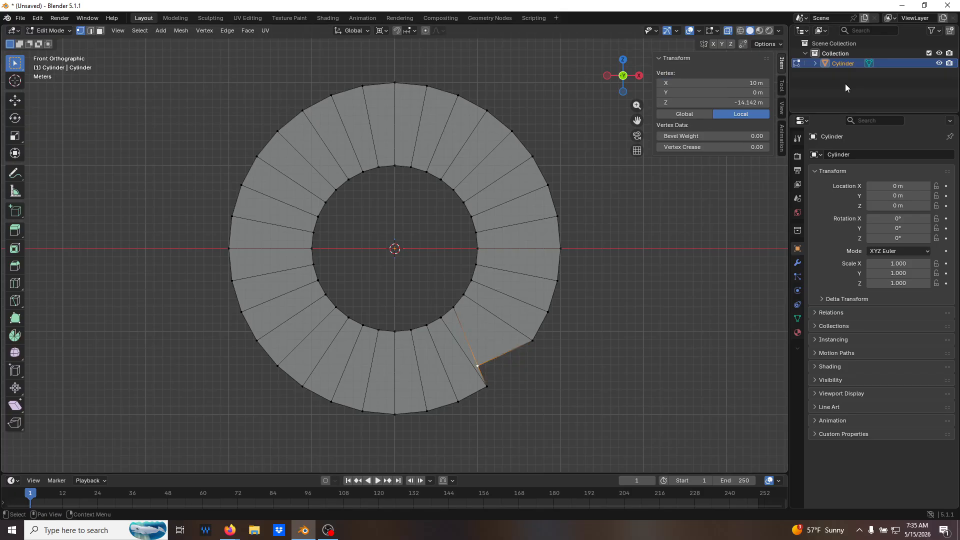
Set the local Z of the lower-right diagonal vertex to -10 m.
click(765, 102)
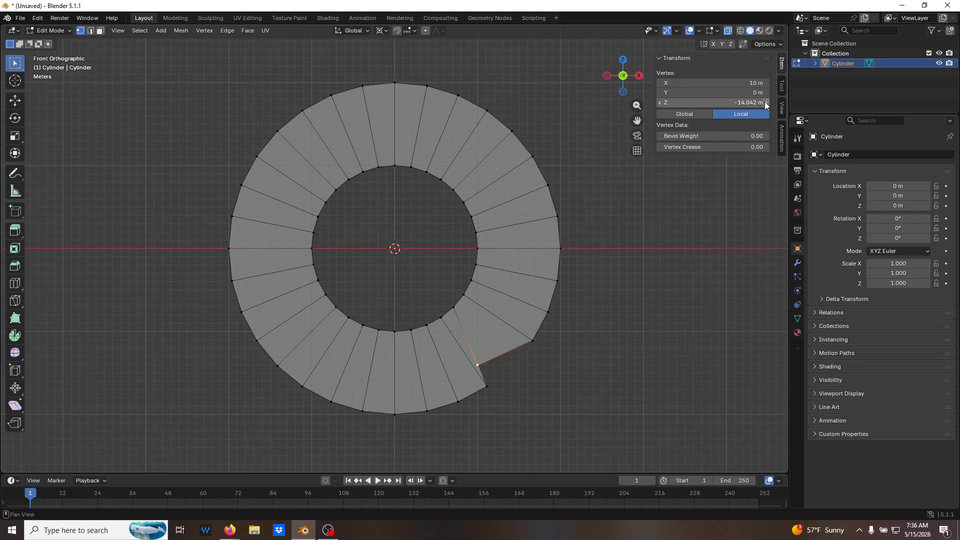
key(KP_Subtract)
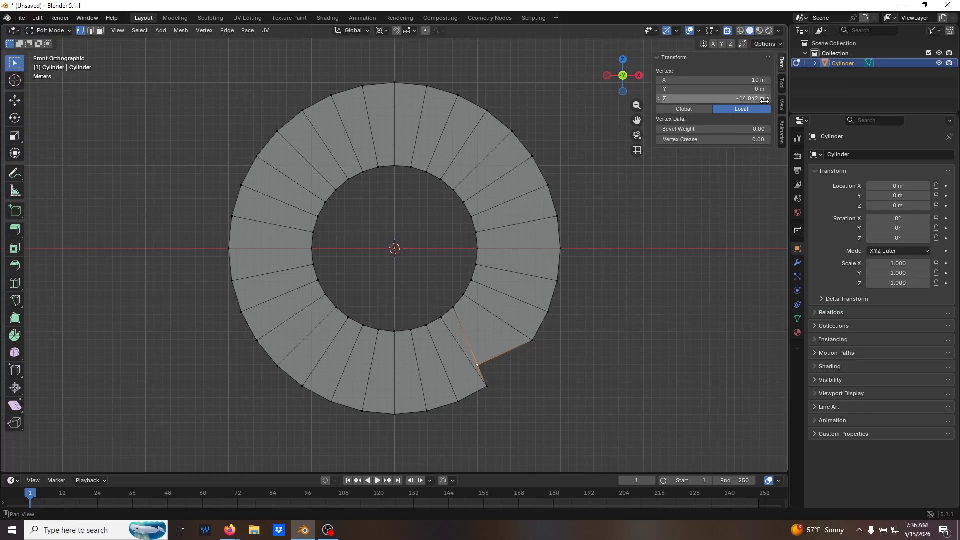
key(KP_Add)
click(765, 102)
click(765, 102)
click(756, 101)
drag(756, 101, 643, 81)
text(-10)
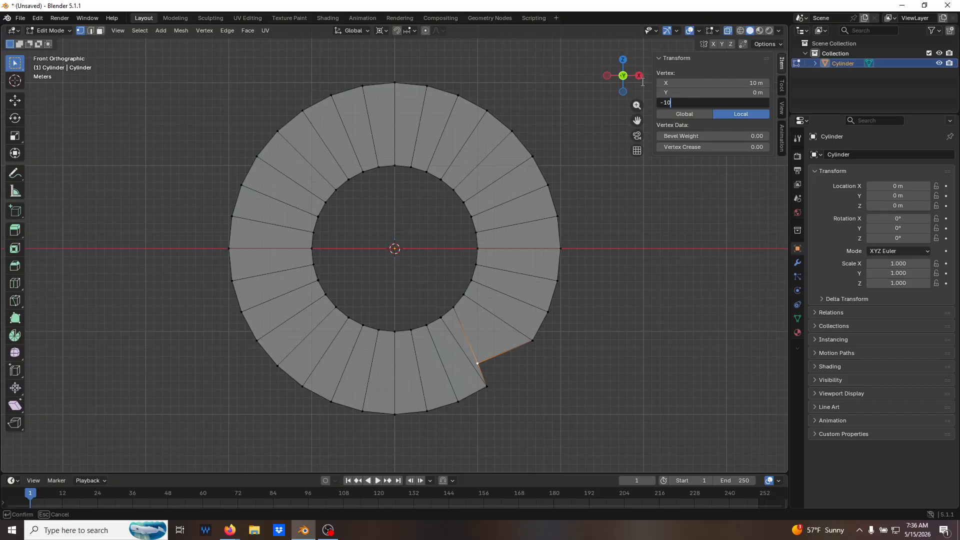
key(Return)
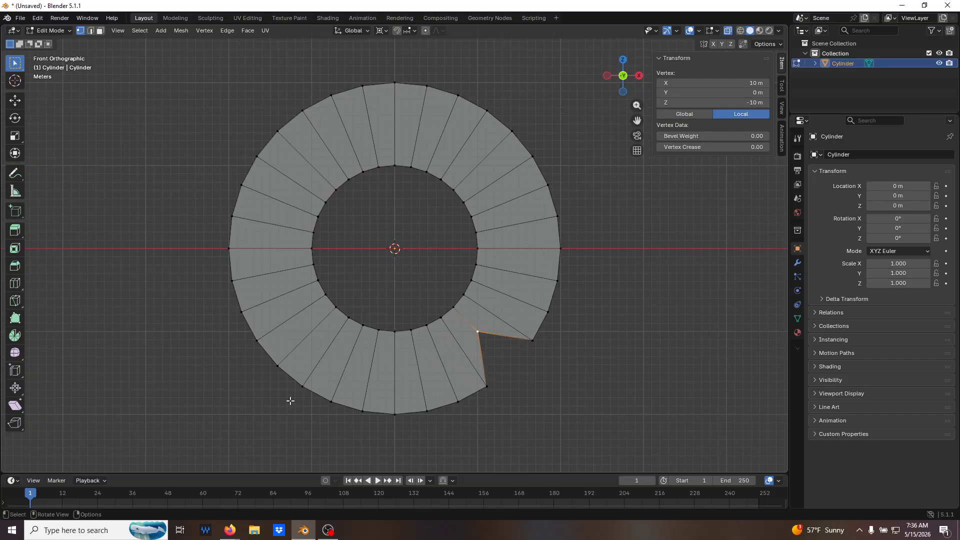
Set the outer vertex on the ring's lower-left diagonal to local X -10 m and Z -10 m, and deselect it.
click(303, 388)
drag(270, 359, 300, 386)
click(753, 82)
text(-10)
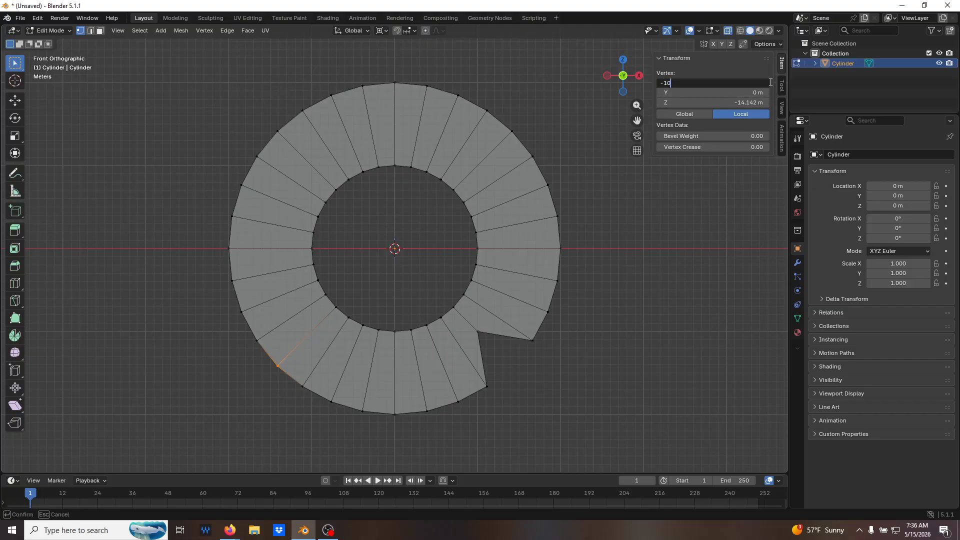
click(729, 103)
text(-10)
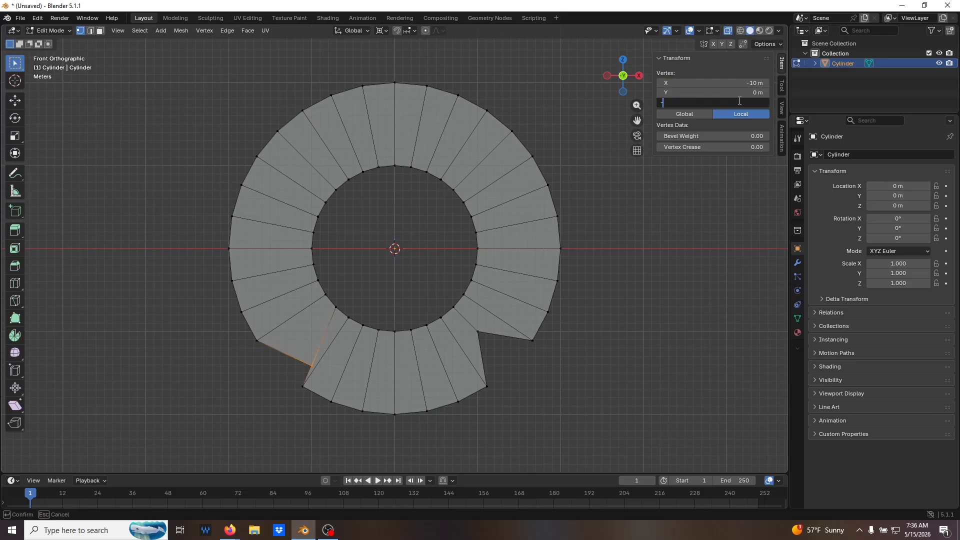
key(Return)
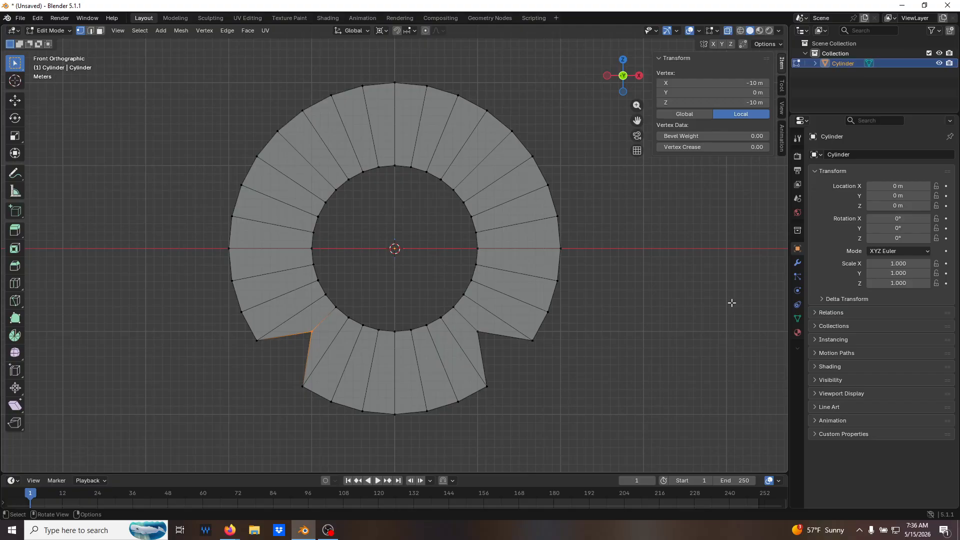
key(alt+a)
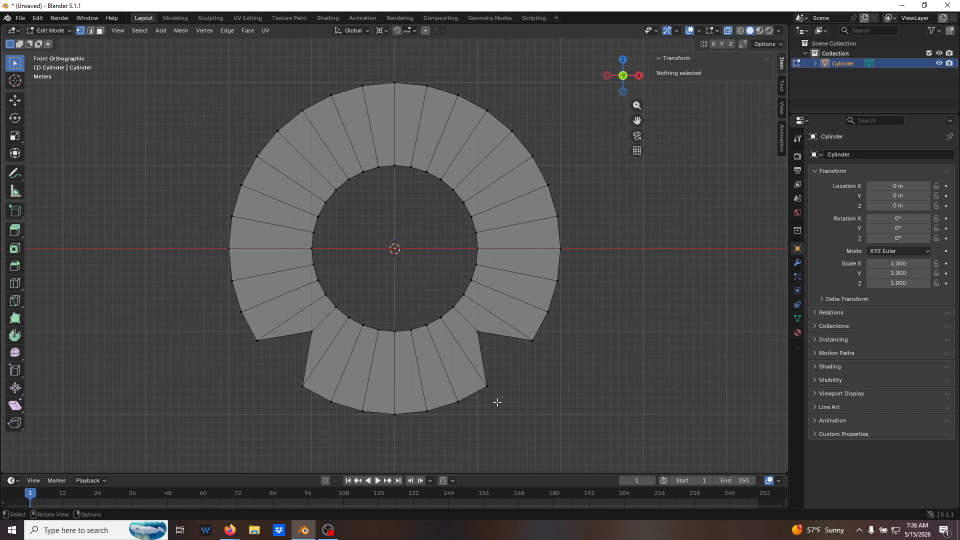
Select the lower-right corner vertex first, add the three outer vertices on each side of it, and merge them At First.
click(478, 330)
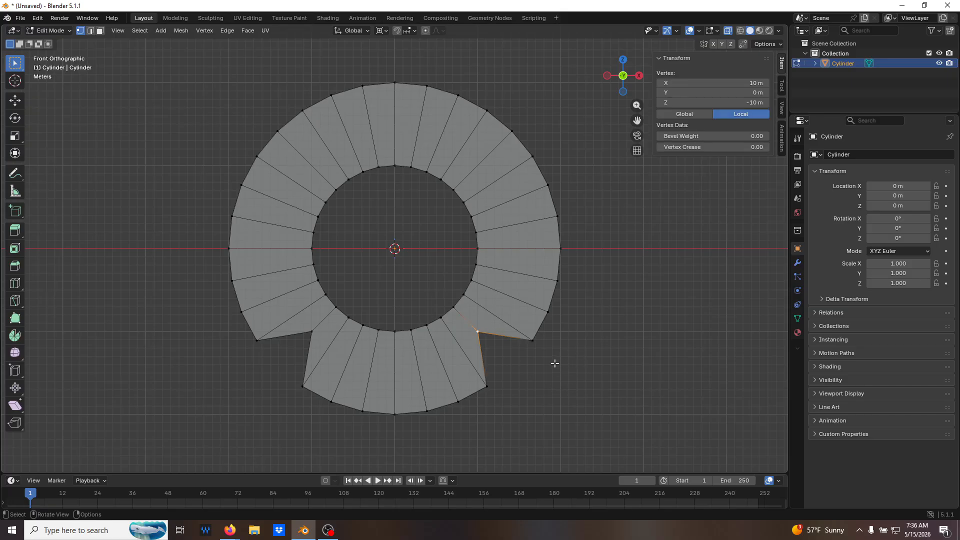
drag(548, 367, 523, 267)
drag(501, 370, 419, 437)
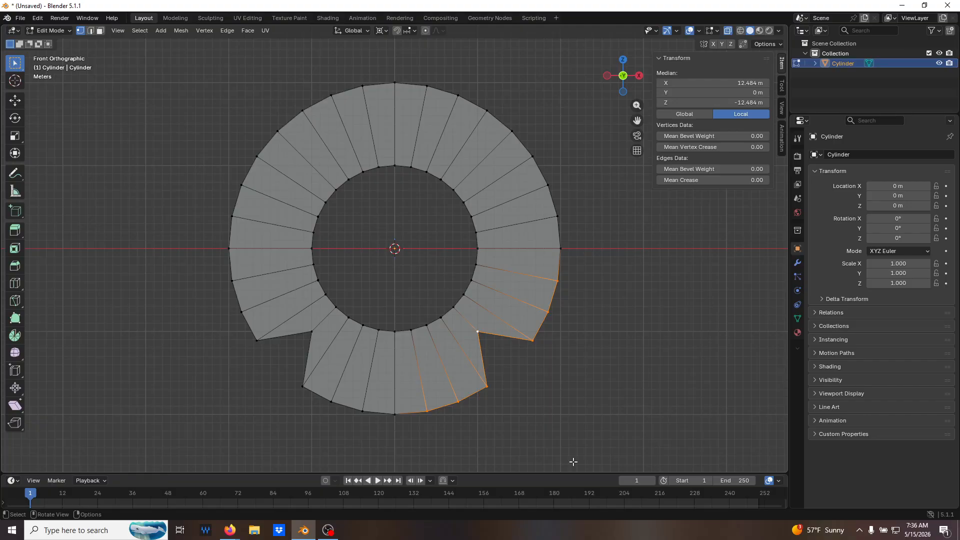
key(m)
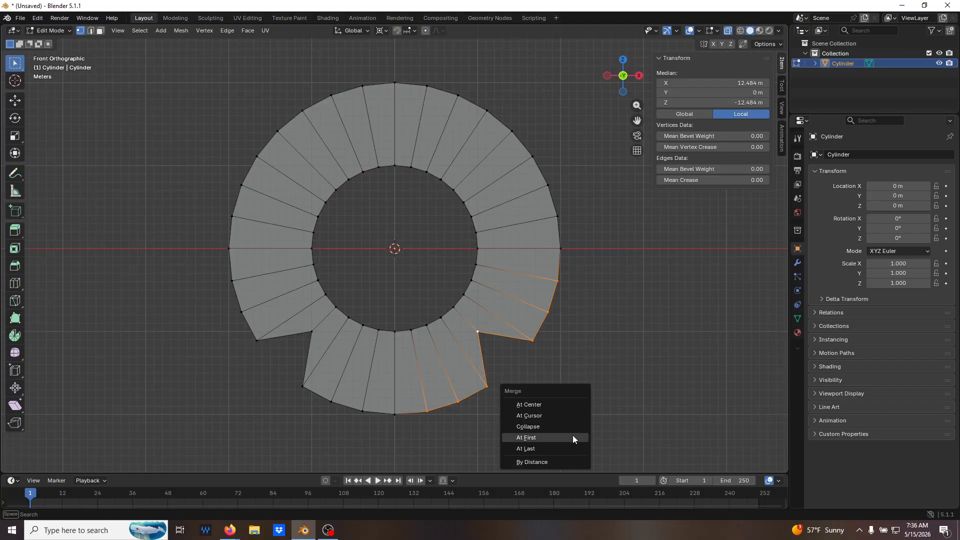
click(573, 438)
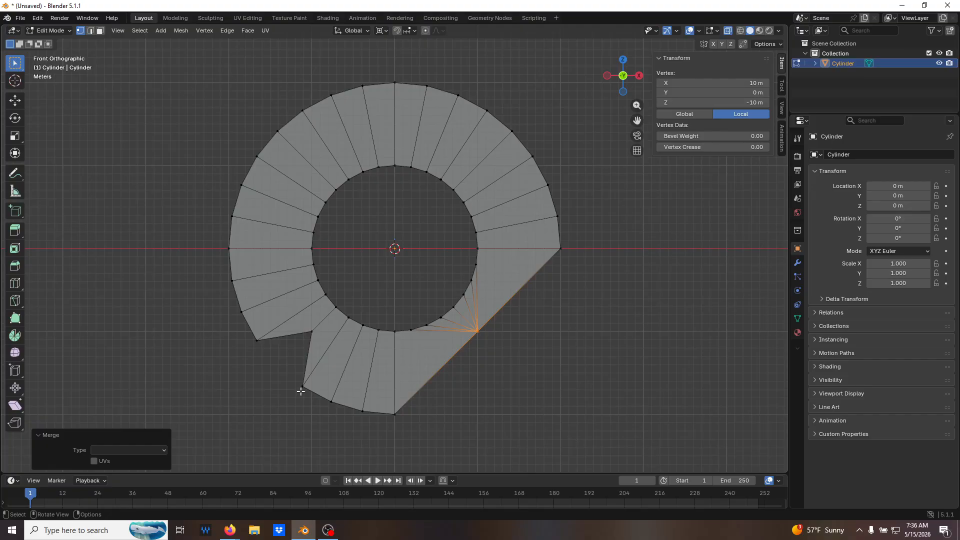
Merge the three outer vertices on each side of the lower-left corner vertex into that corner using At First, and deselect.
click(312, 332)
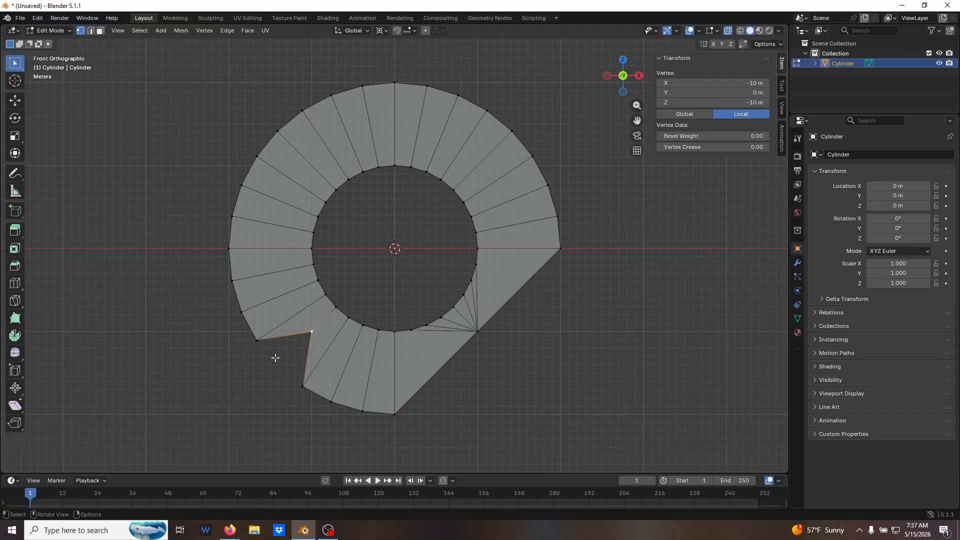
shift+drag(270, 357, 220, 273)
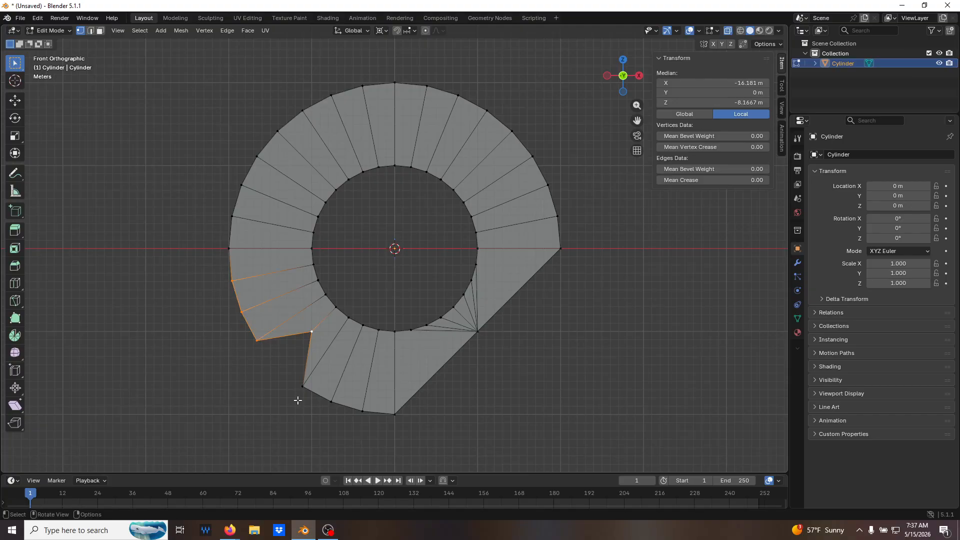
shift+drag(288, 376, 382, 432)
key(m)
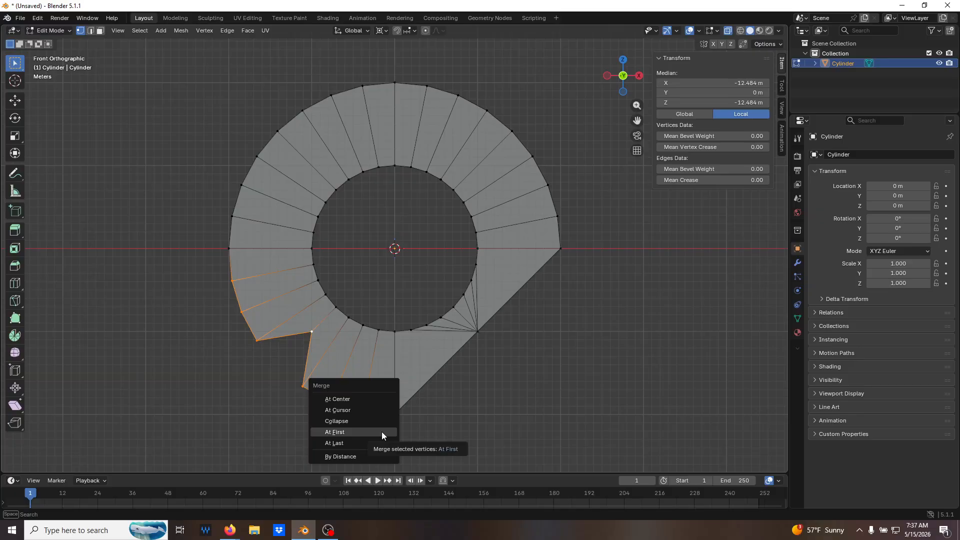
click(366, 433)
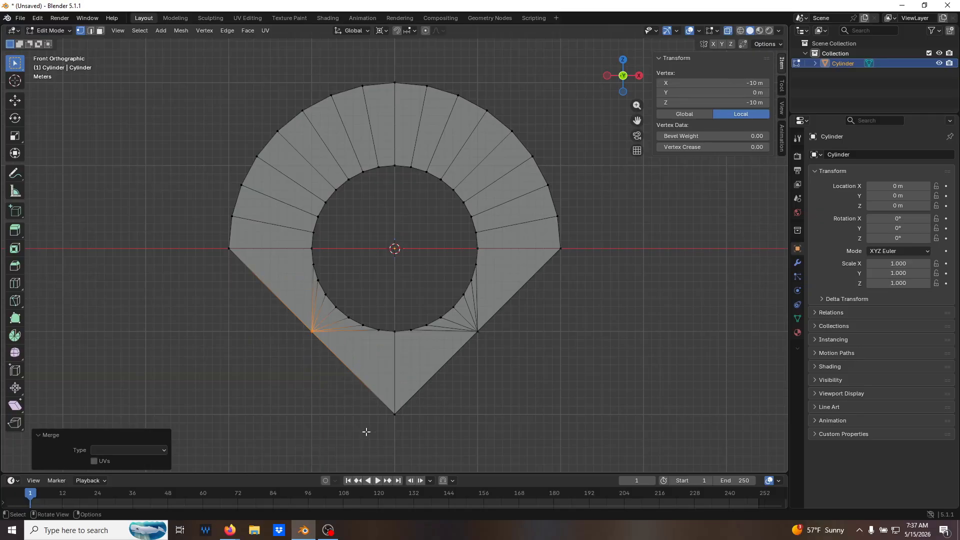
click(483, 420)
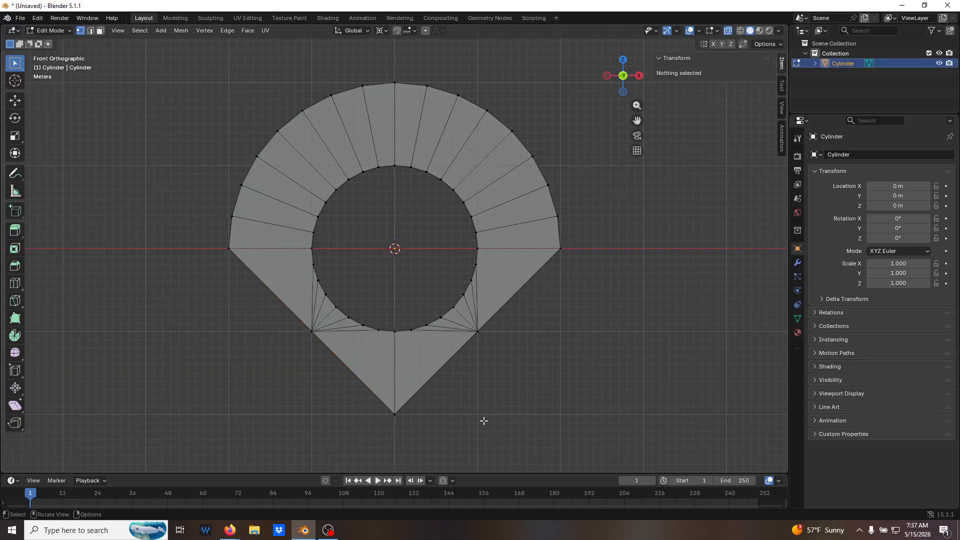
Merge the lowest outer vertex into the inner circle's bottom vertex using At First, and deselect.
click(395, 330)
shift+click(394, 414)
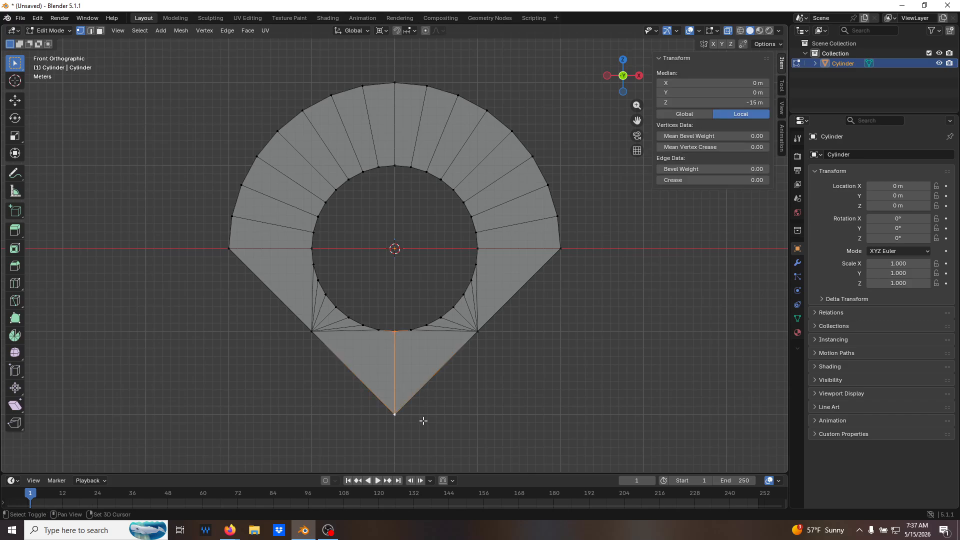
key(m)
click(488, 422)
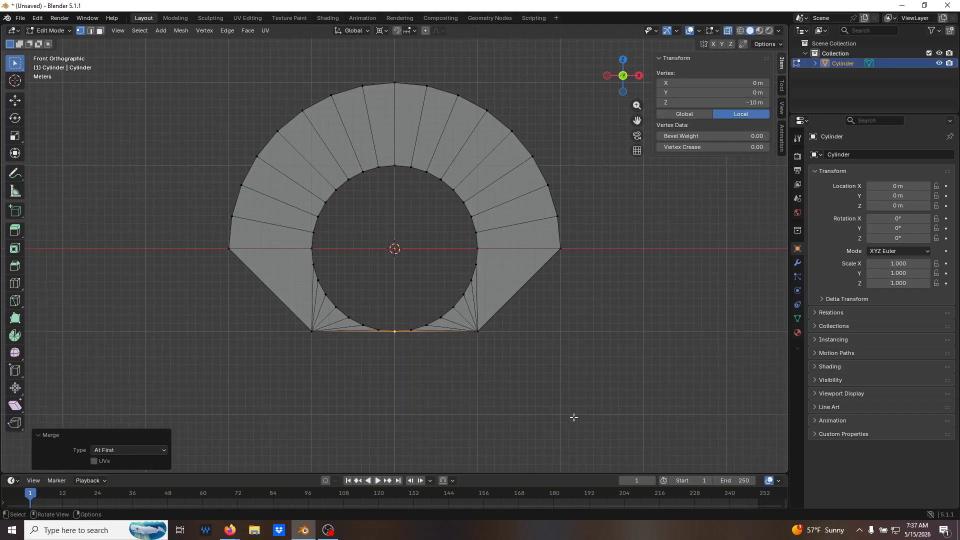
click(516, 295)
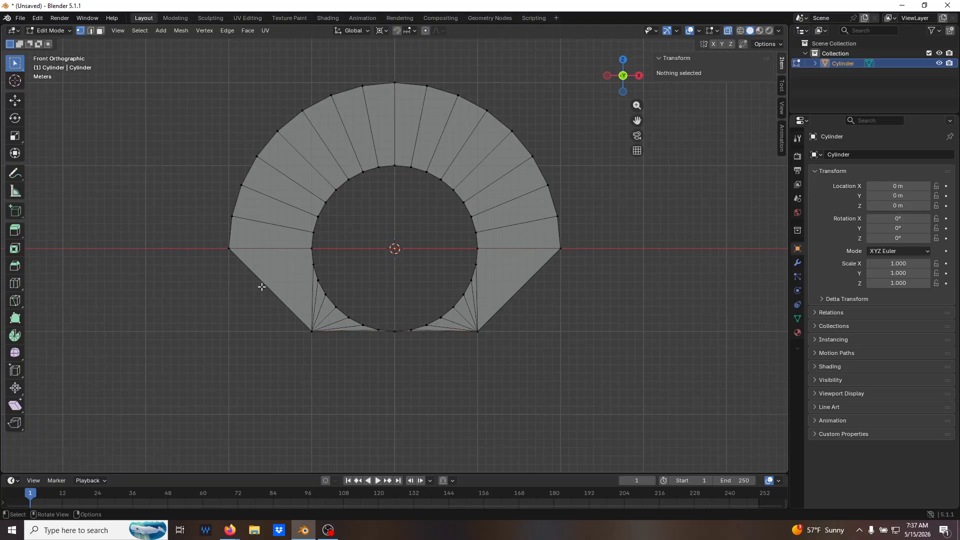
Subdivide the lower-left diagonal outer edge with one cut and check its new midpoint in vertex select mode.
key(2)
click(269, 288)
middle_drag(318, 323, 334, 308)
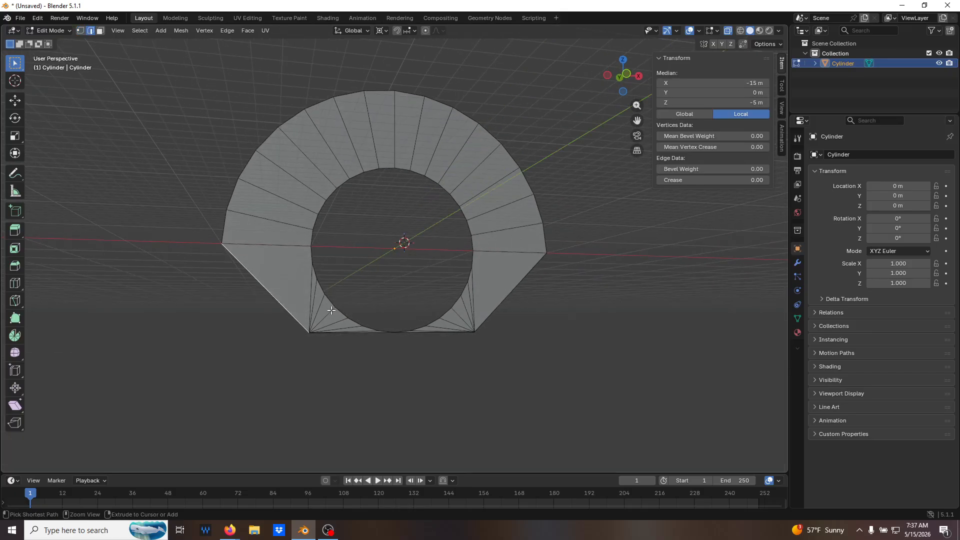
key(ctrl+e)
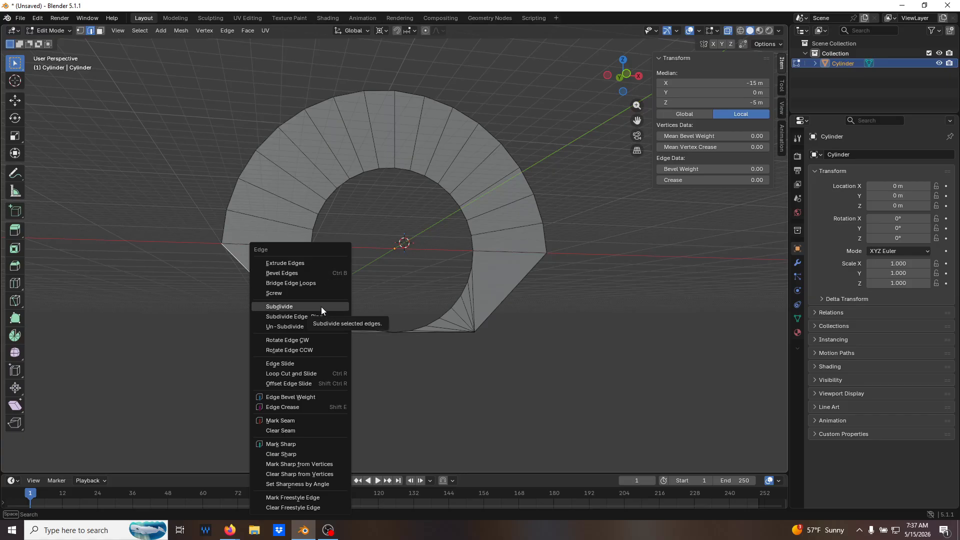
click(322, 309)
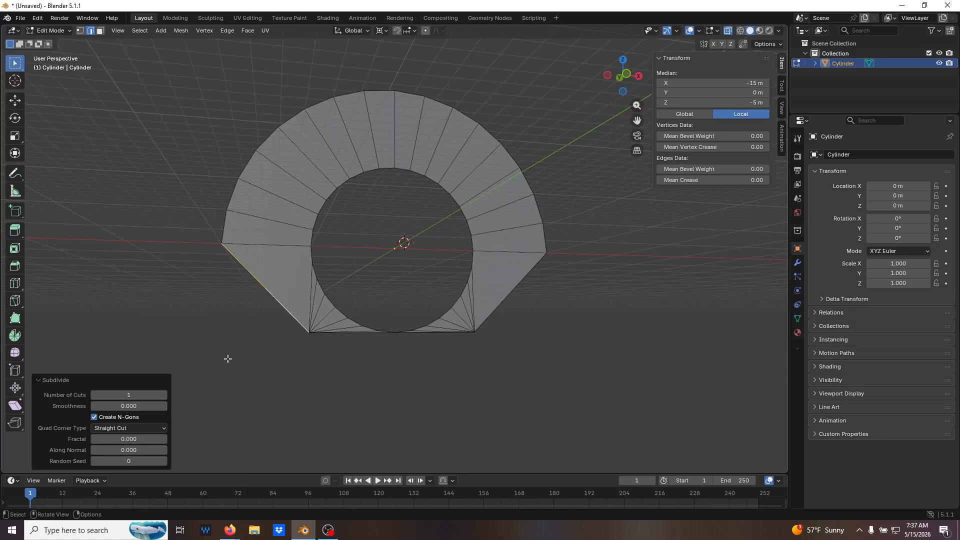
click(278, 357)
key(1)
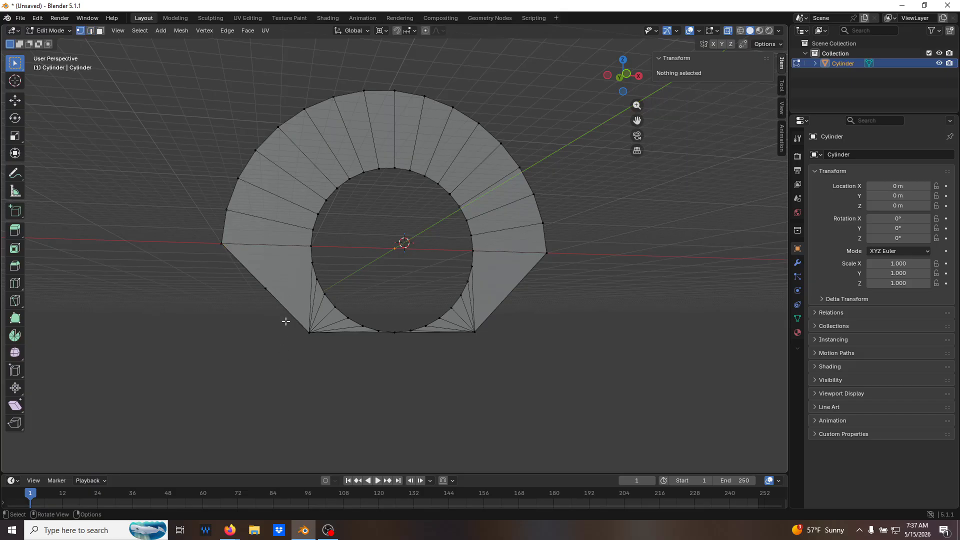
click(267, 286)
click(328, 356)
Subdivide the lower-right diagonal outer edge with one cut, deselect, and return to vertex select mode in front view.
key(2)
click(522, 288)
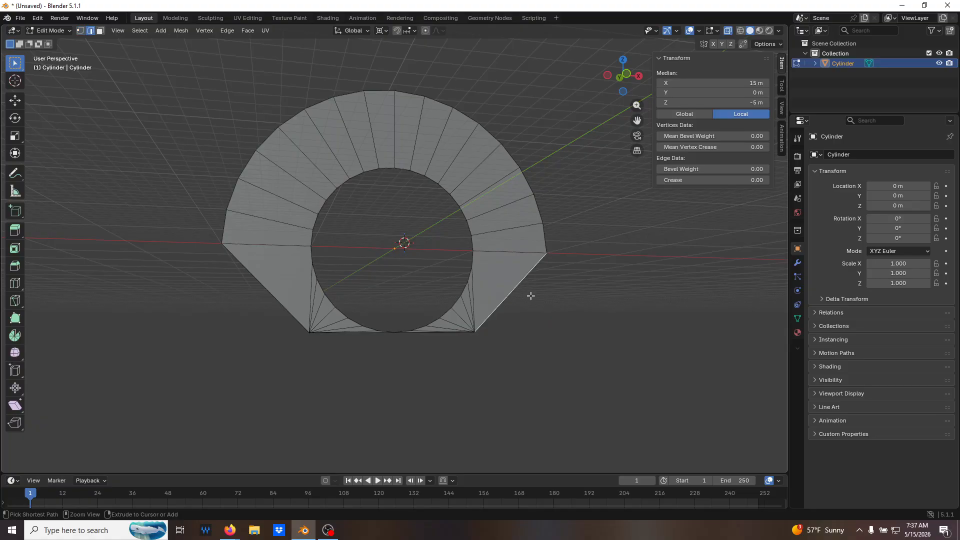
key(ctrl+e)
click(527, 295)
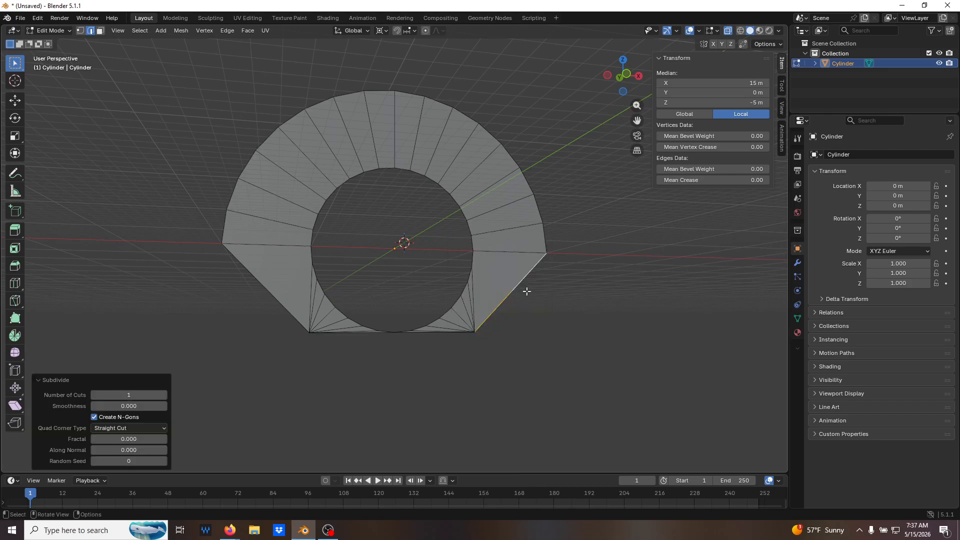
click(602, 312)
key(1)
key(KP_1)
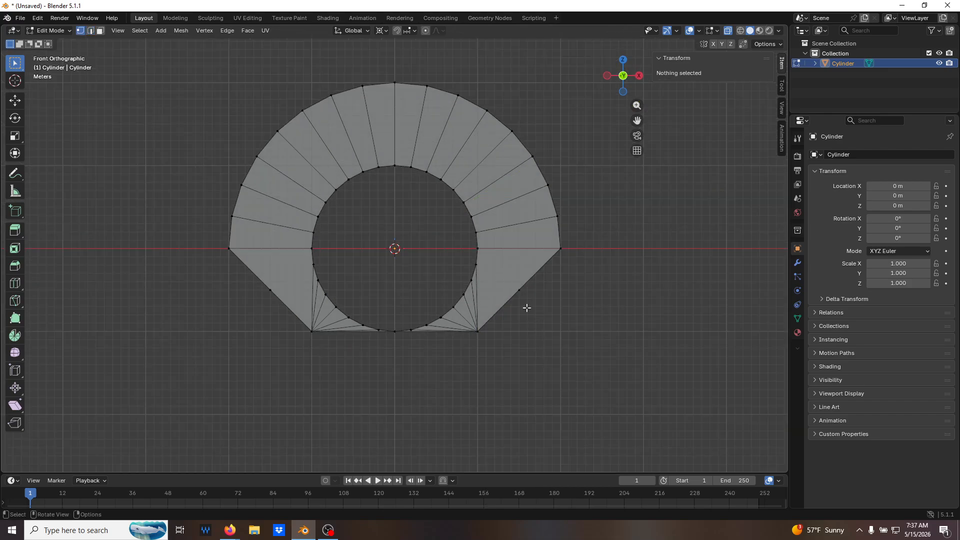
Move the midpoint vertex of the lower-right diagonal edge to X 20 m and Z -10 m.
click(519, 291)
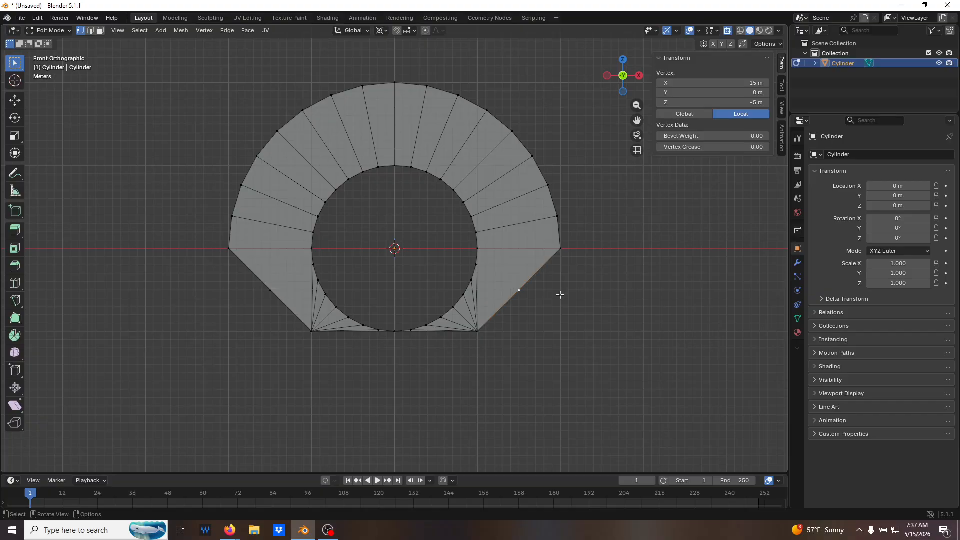
click(718, 83)
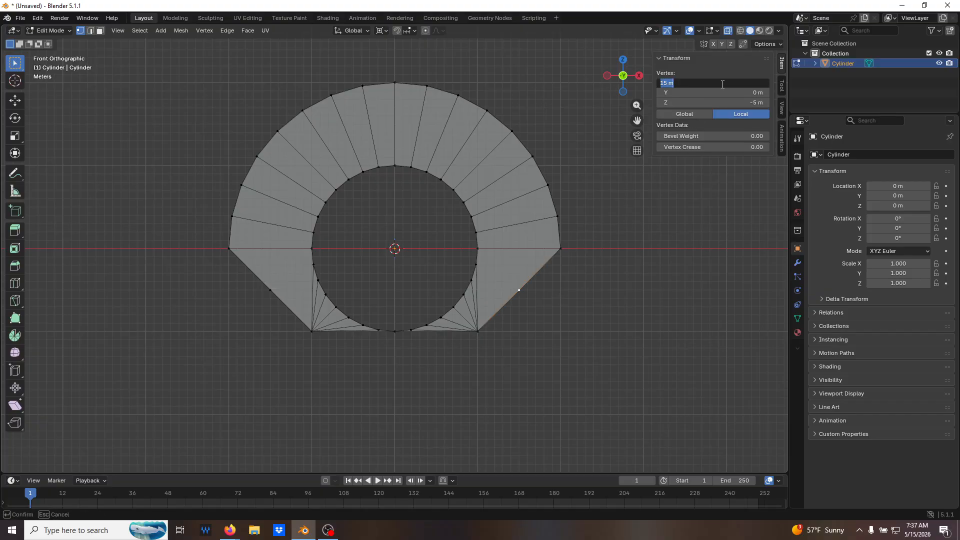
text(20)
key(Return)
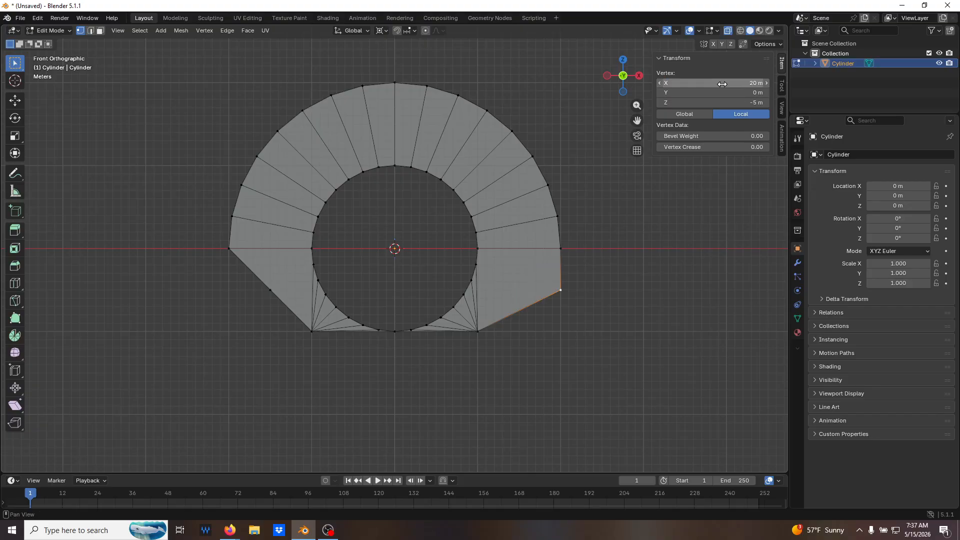
click(761, 103)
key(BackSpace)
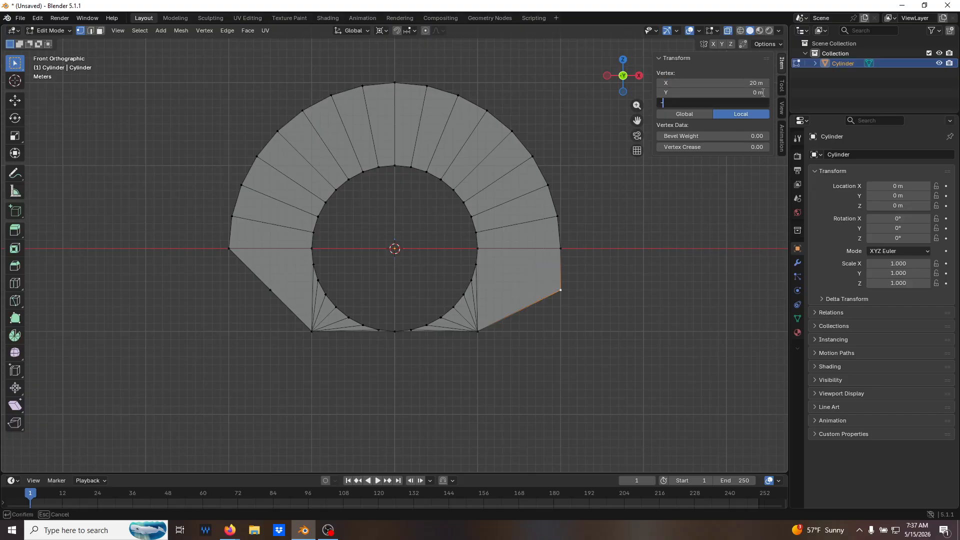
key(Return)
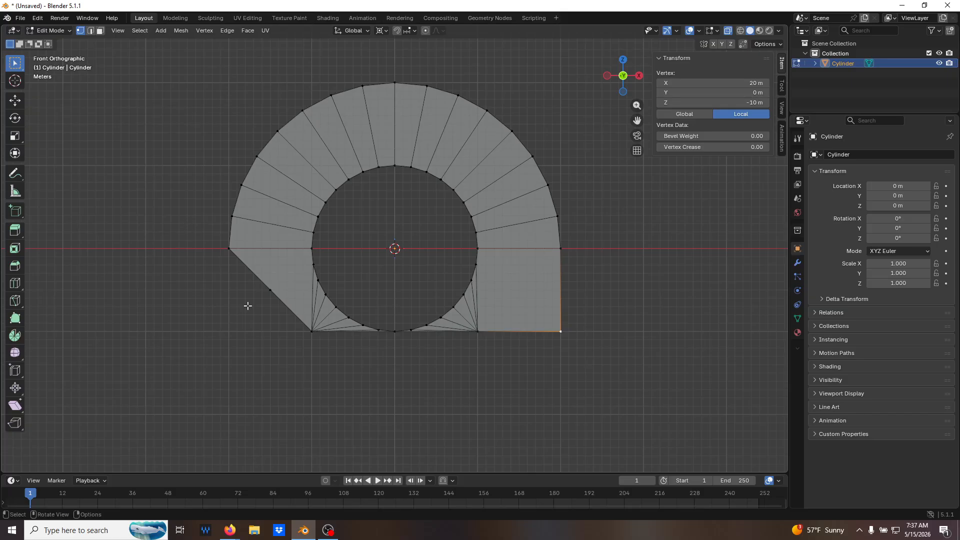
Move the midpoint vertex of the lower-left diagonal edge to X -20 m and Z -10 m, and deselect.
click(270, 290)
click(741, 81)
text(-20)
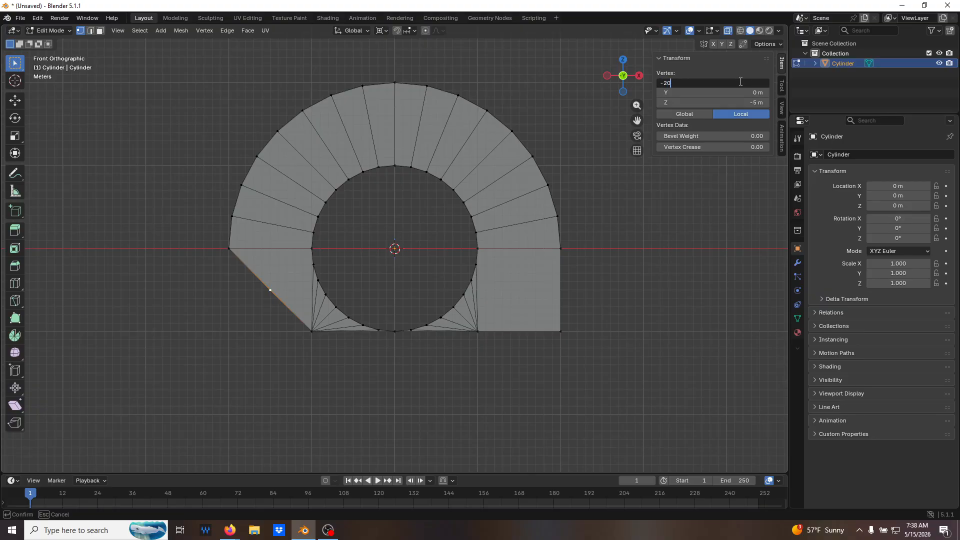
key(Return)
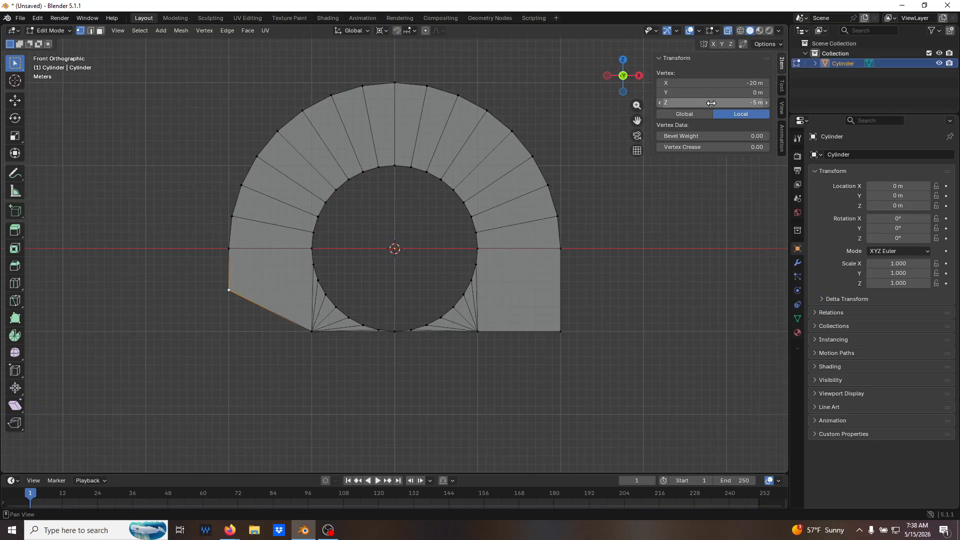
key(KP_Subtract)
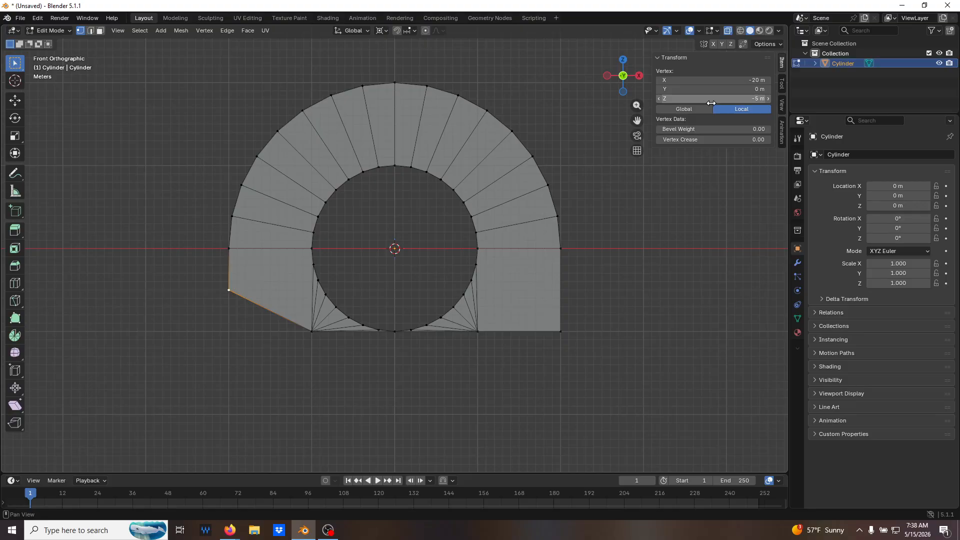
key(KP_Add)
click(712, 102)
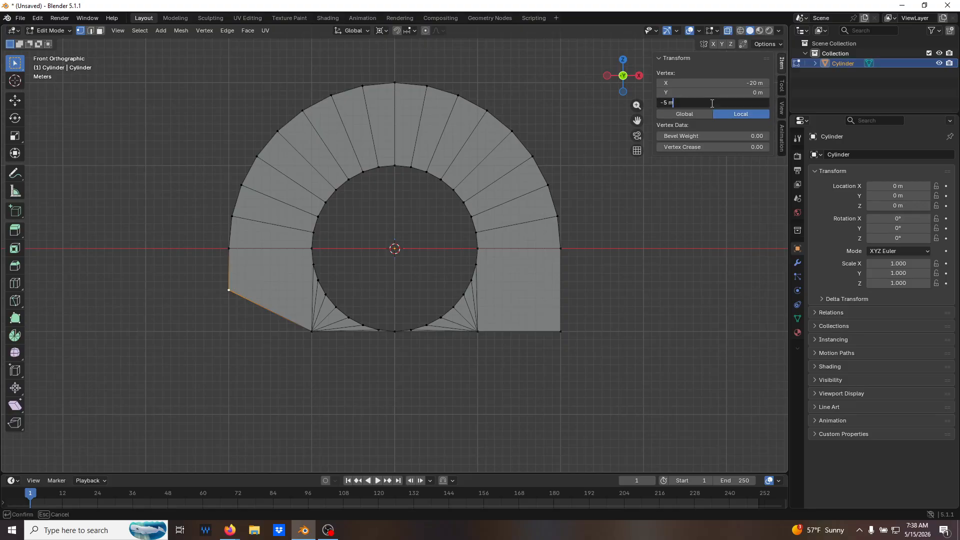
key(BackSpace)
key(BackSpace)
text(-10)
key(Return)
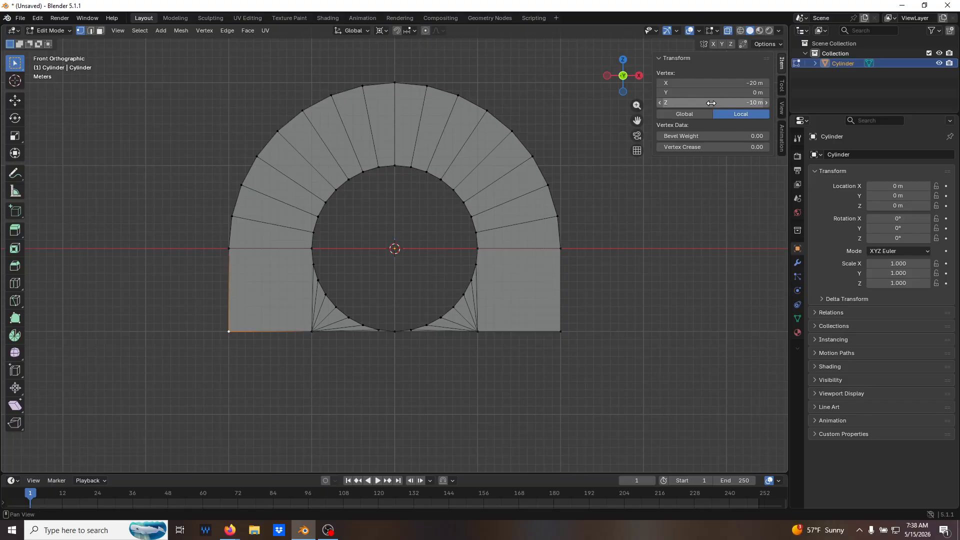
click(645, 317)
Select the four edges along the profile's straight base and extrude them -10 m along global Z.
middle_drag(670, 313, 648, 291)
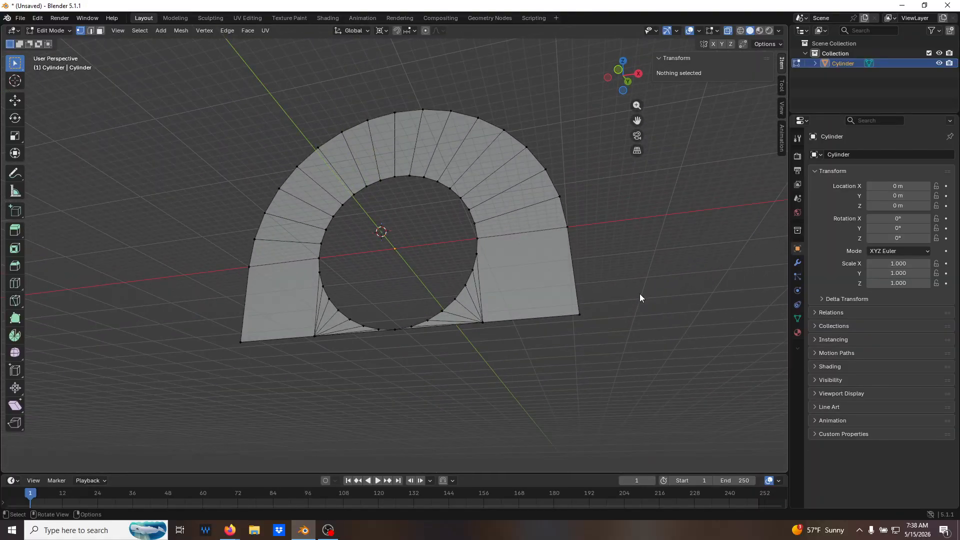
scroll(436, 324, up, 5)
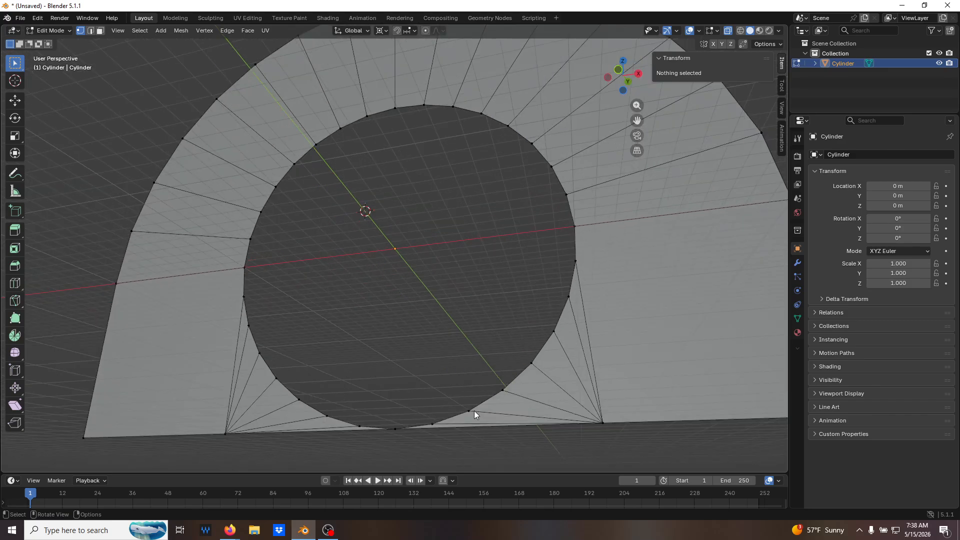
scroll(502, 406, down, 2)
key(2)
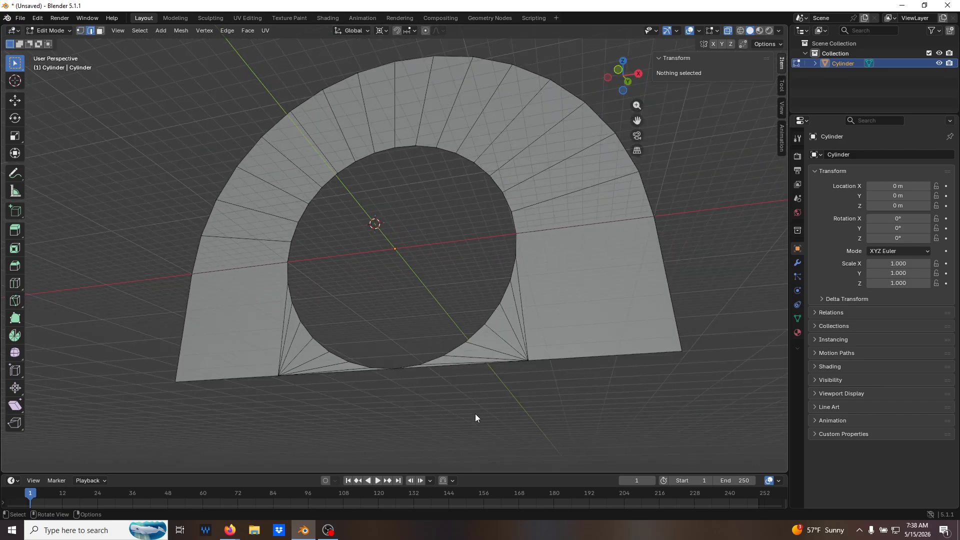
click(248, 378)
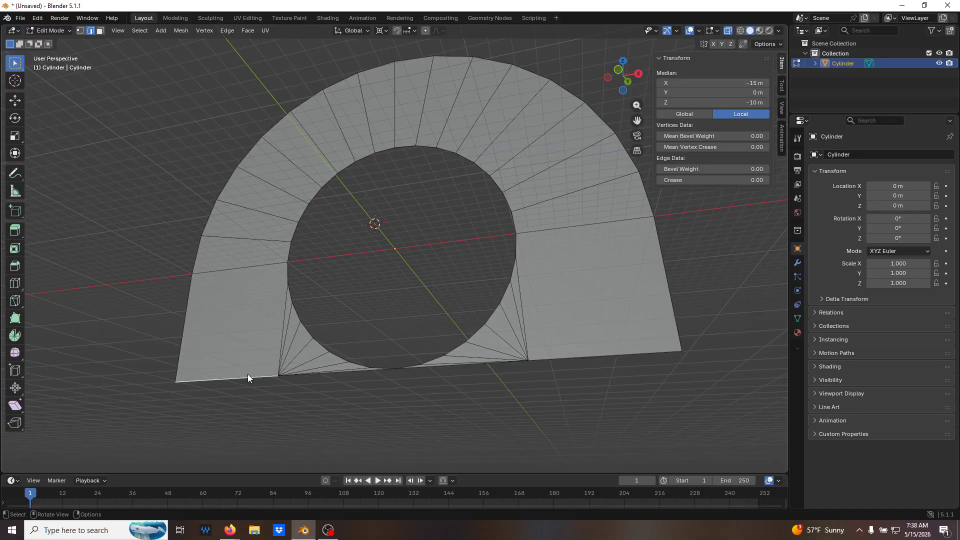
shift+click(345, 373)
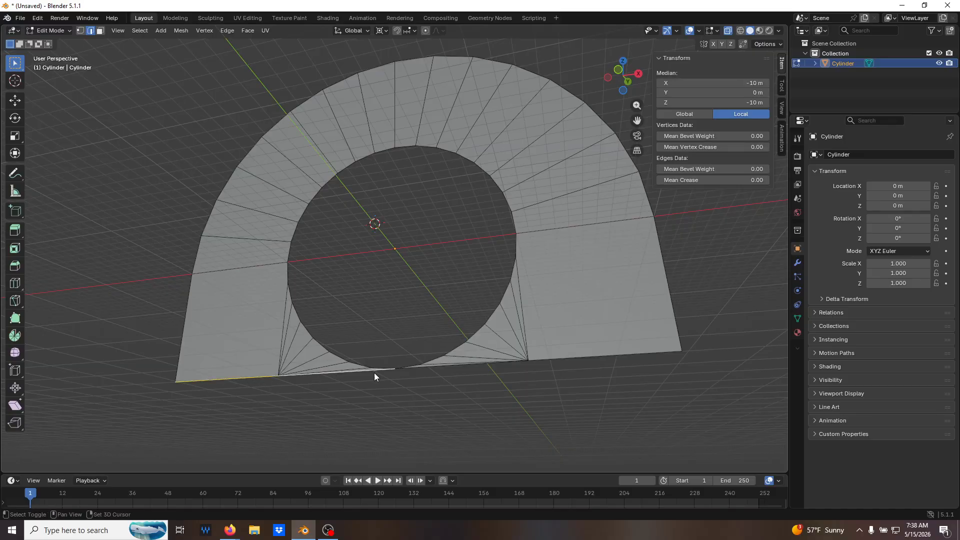
shift+click(467, 364)
shift+click(543, 360)
scroll(545, 359, down, 3)
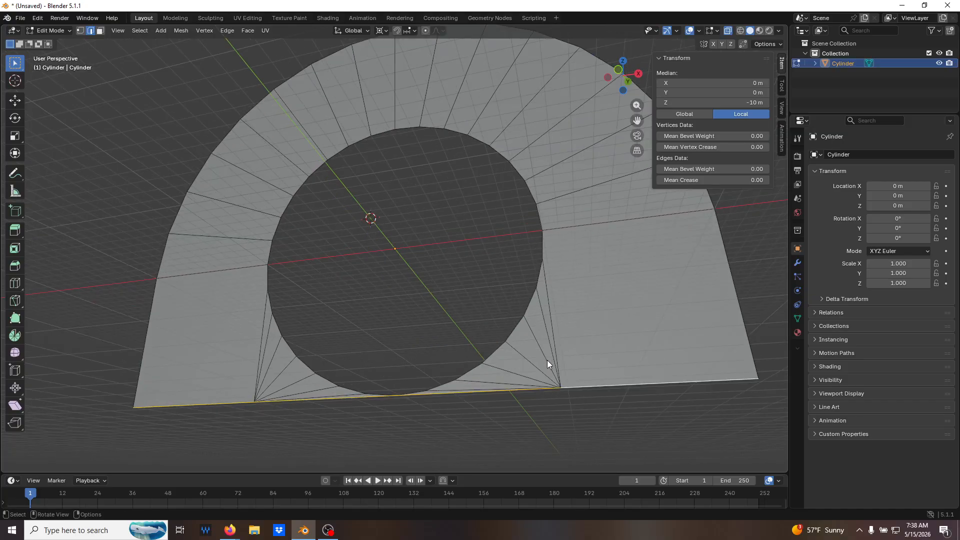
scroll(551, 367, down, 2)
middle_drag(551, 371, 544, 412)
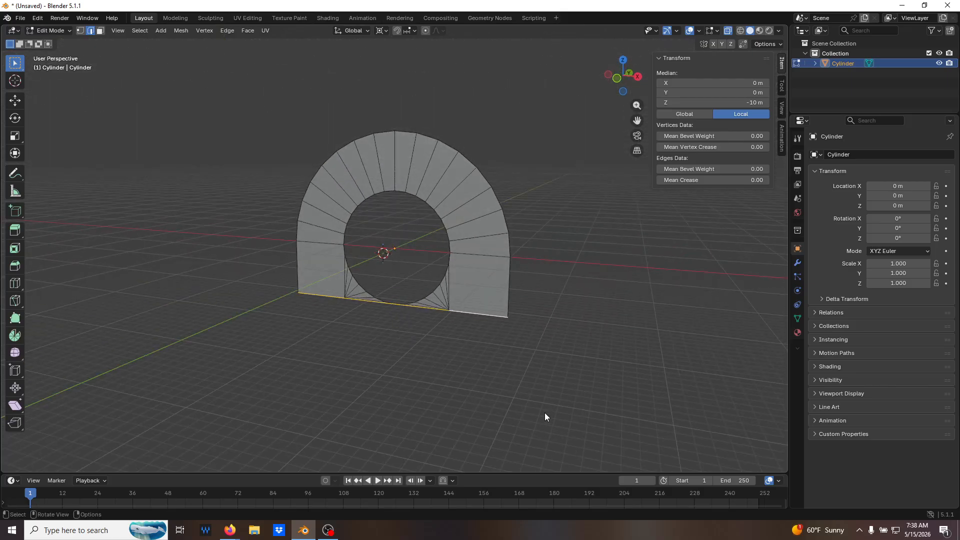
key(e)
key(z)
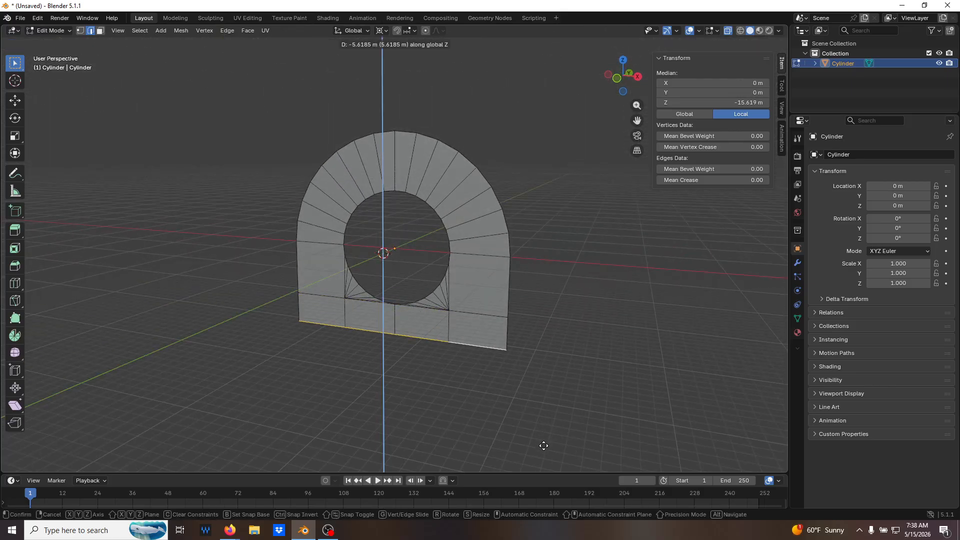
text(10)
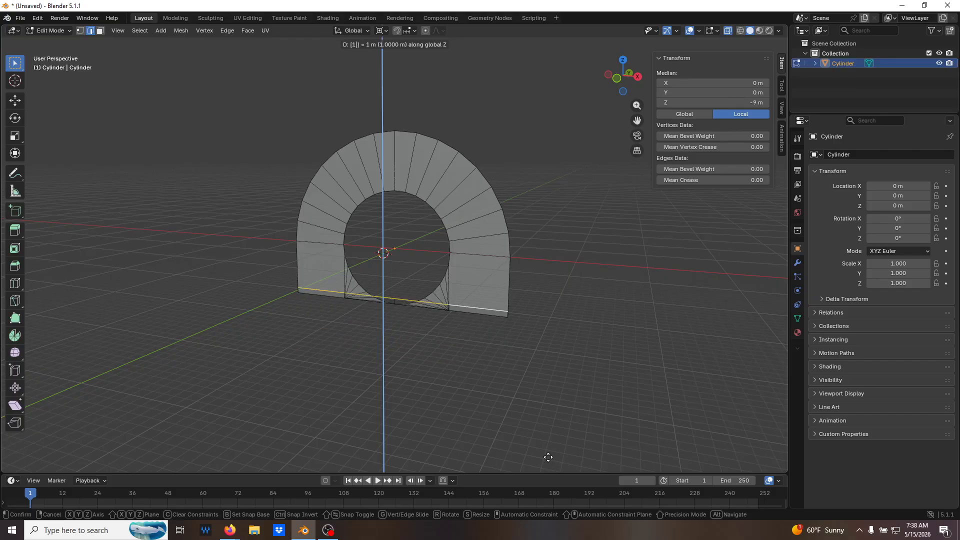
key(minus)
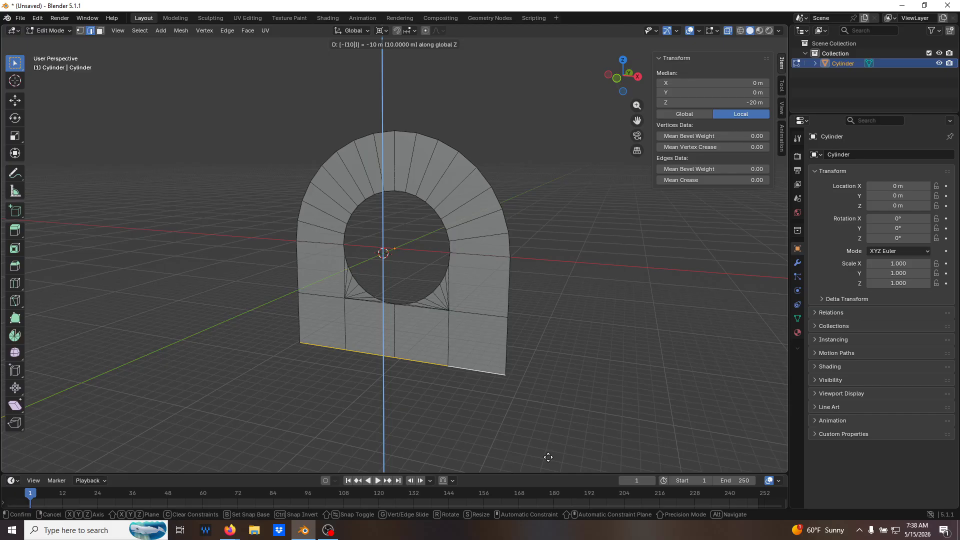
key(Return)
Turn off X-ray, extrude the whole flat profile -10 m along its normal, and deselect.
mouse_move(491, 393)
middle_down()
mouse_move(416, 365)
mouse_move(489, 375)
middle_up()
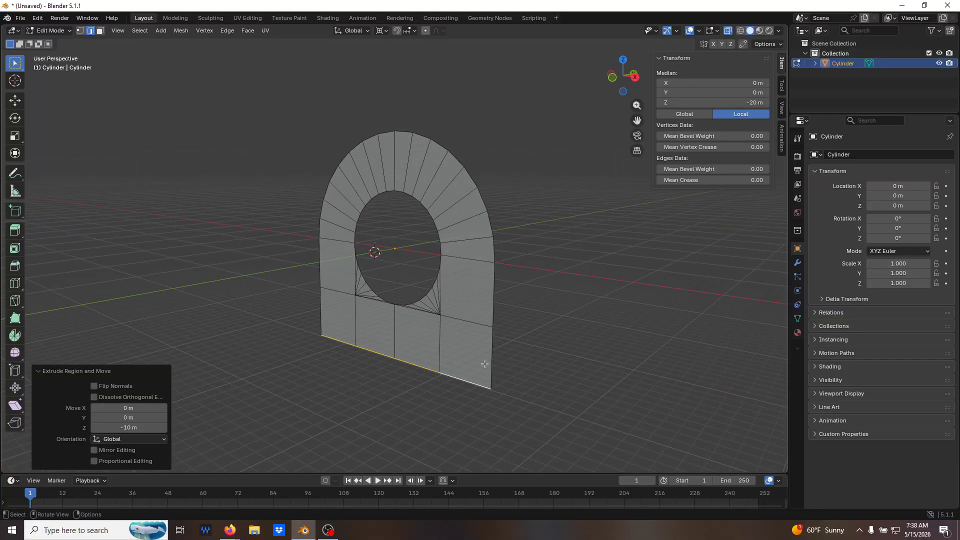
key(alt+z)
key(alt+z)
key(alt+z)
middle_drag(484, 366, 545, 328)
key(a)
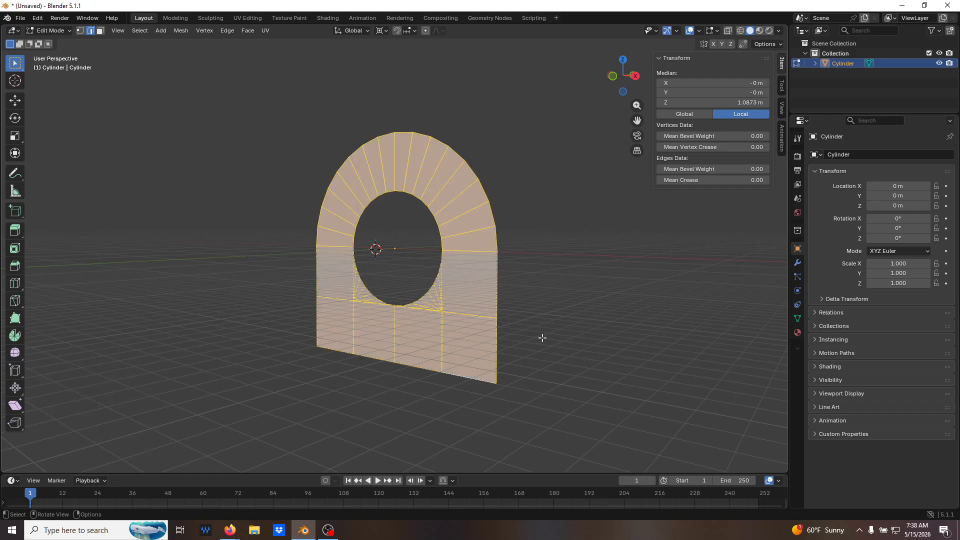
text(e)
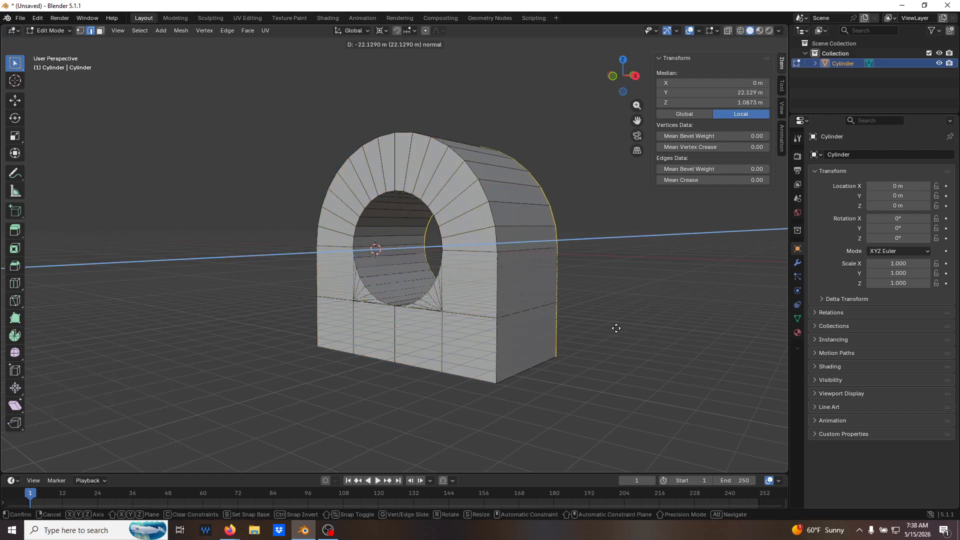
text(10)
key(minus)
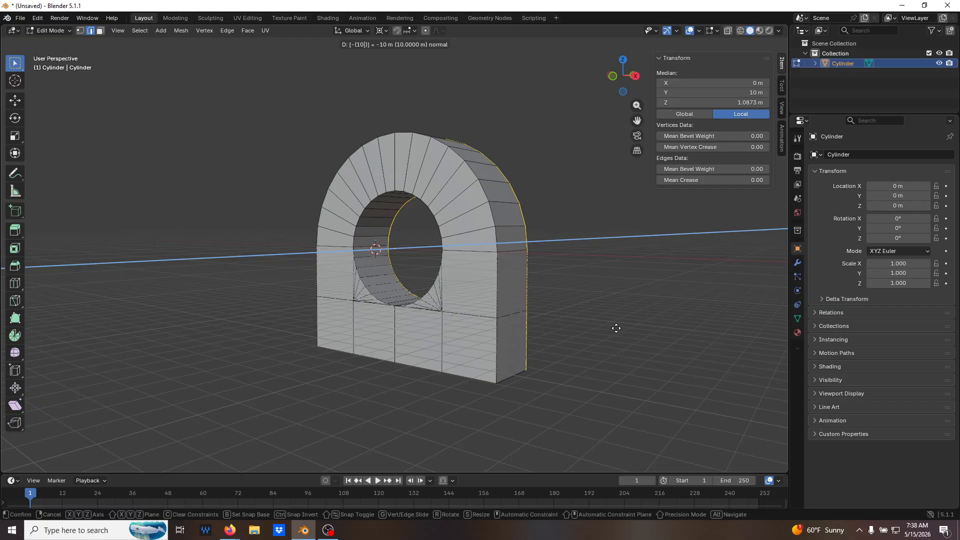
key(Return)
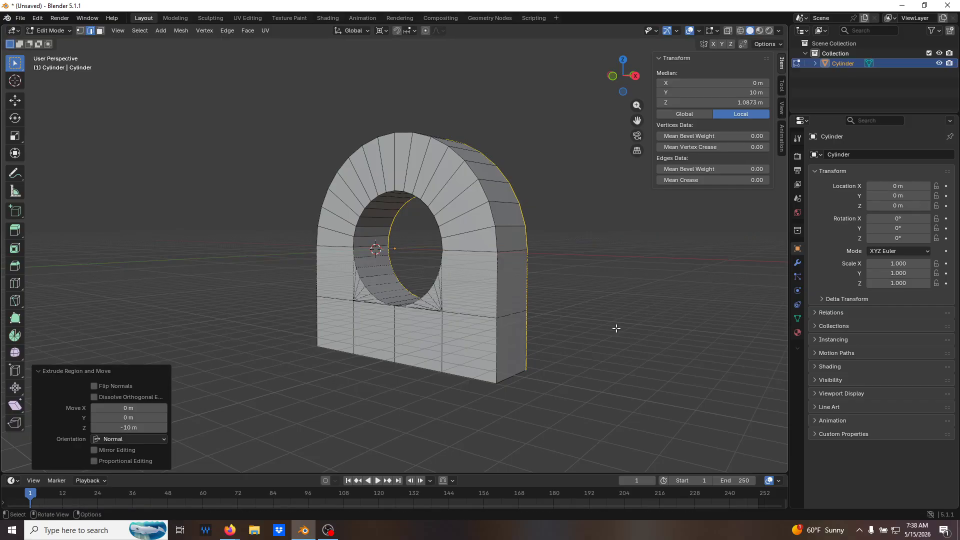
key(alt+a)
In face select mode, select the four underside faces and extrude them downward with a -10 m offset along the normal.
middle_drag(628, 315, 531, 268)
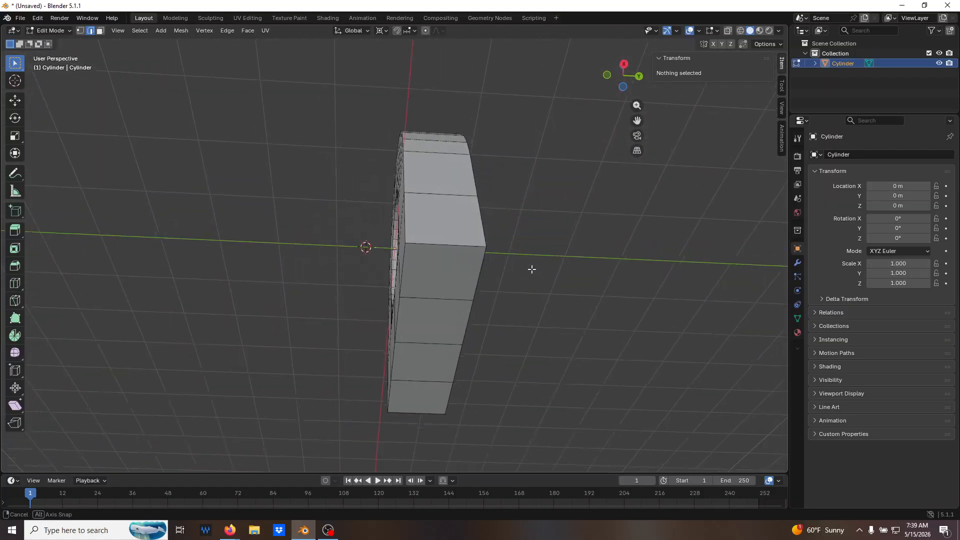
alt+click(434, 402)
key(3)
click(441, 406)
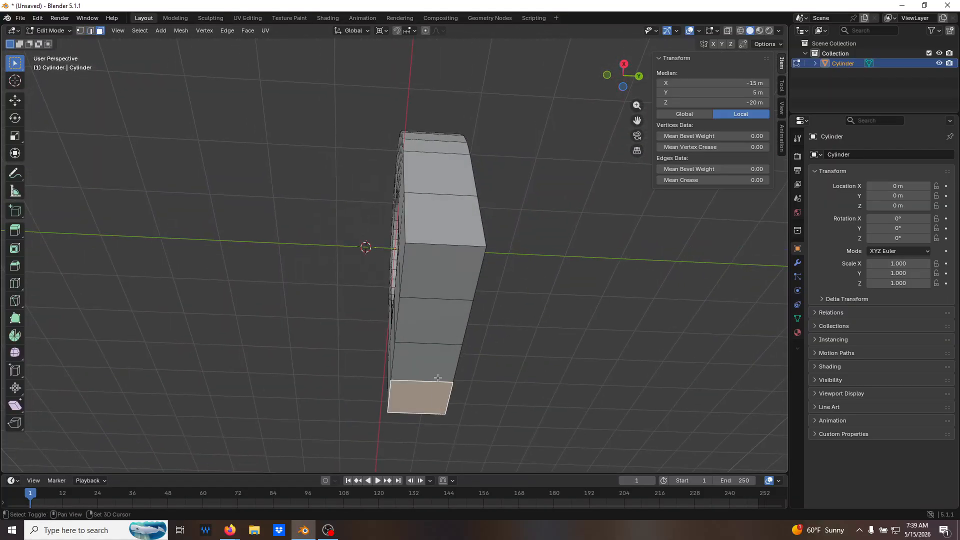
shift+click(434, 372)
shift+click(438, 321)
shift+click(438, 277)
mouse_move(505, 300)
middle_down()
mouse_move(553, 345)
mouse_move(490, 298)
mouse_move(491, 307)
middle_up()
key(g)
key(z)
key(z)
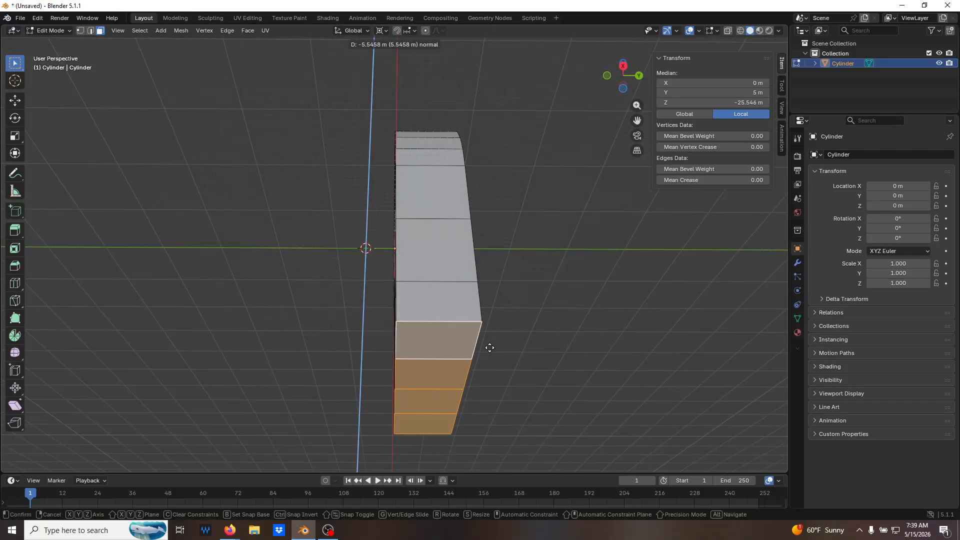
text(10)
key(Return)
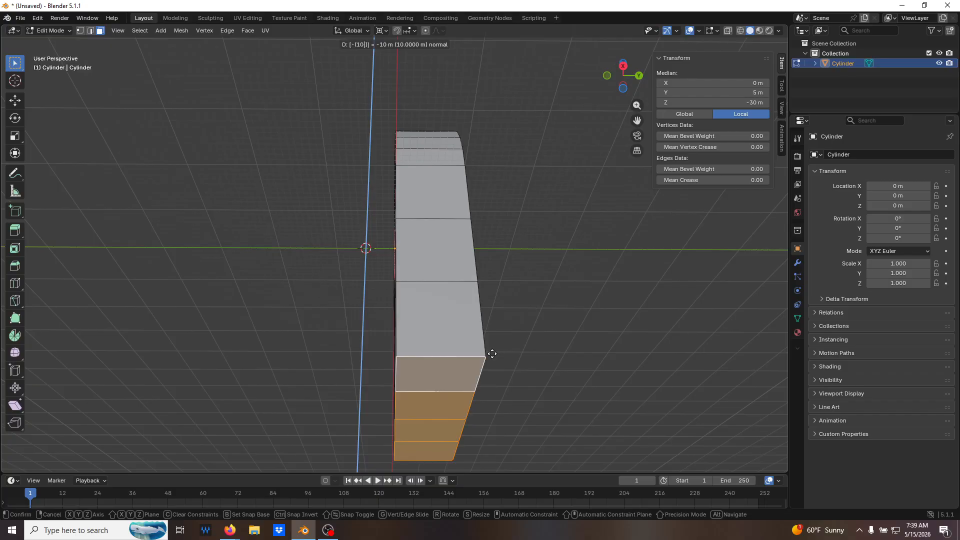
Select the lowest row of four front faces and extrude them -30 m along the normal to form the base plate.
middle_drag(587, 353, 634, 394)
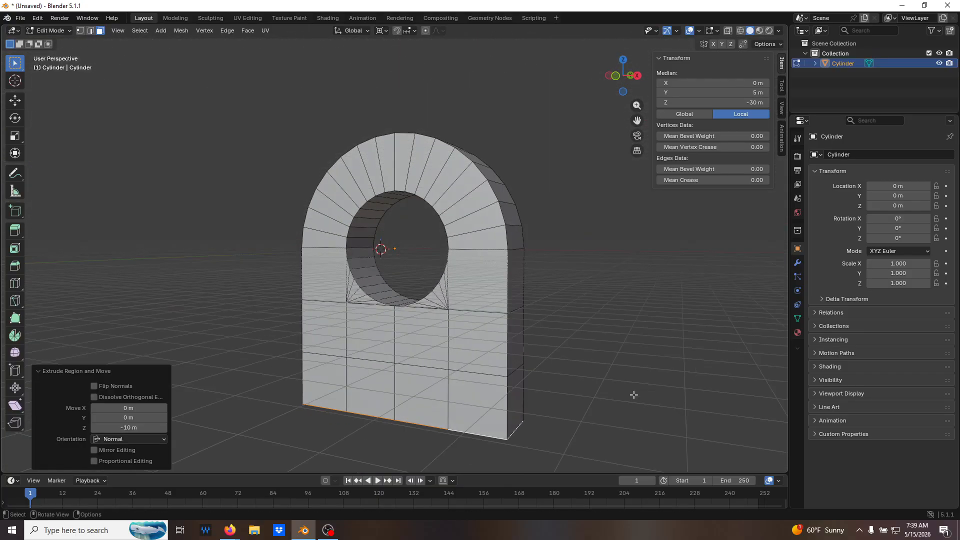
click(336, 385)
shift+click(361, 388)
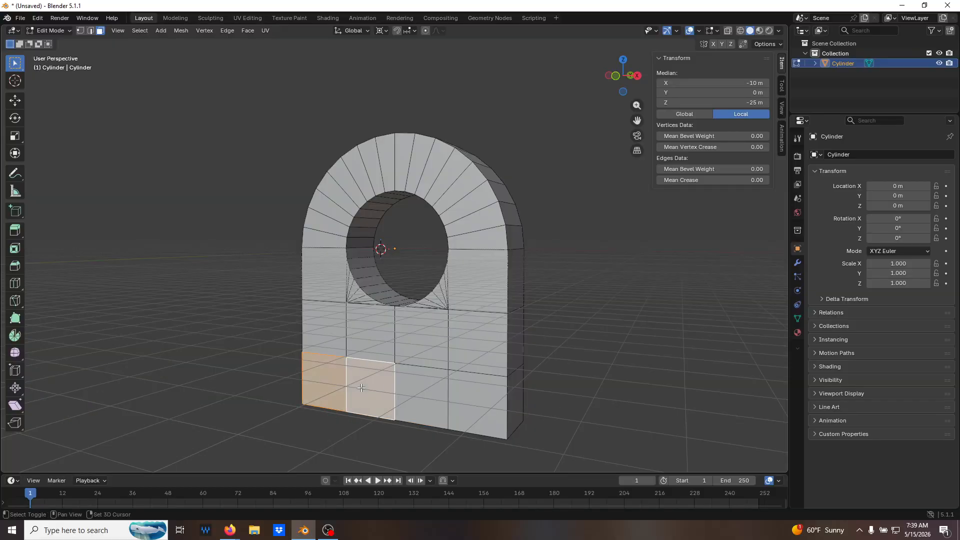
shift+click(420, 400)
shift+click(465, 400)
middle_drag(436, 404, 437, 412)
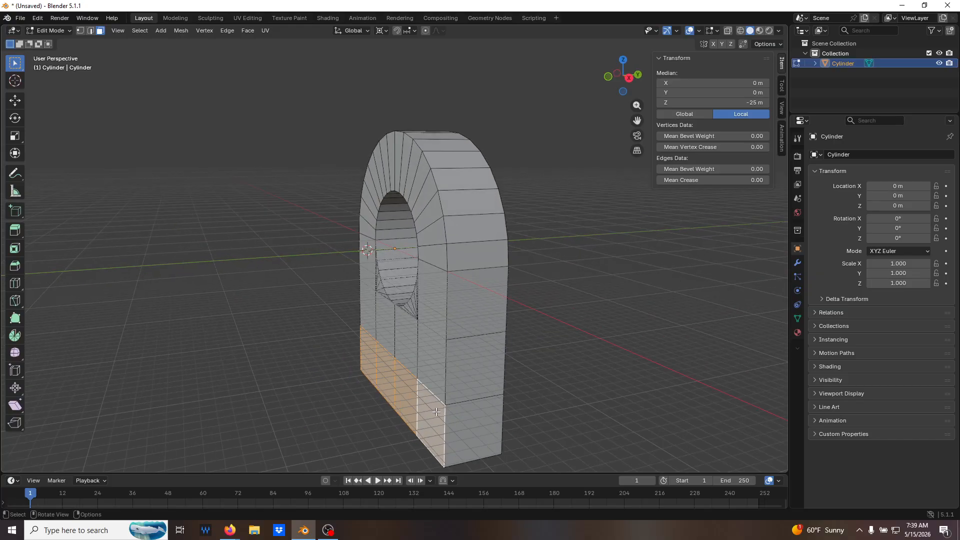
text(e)
text(30)
key(minus)
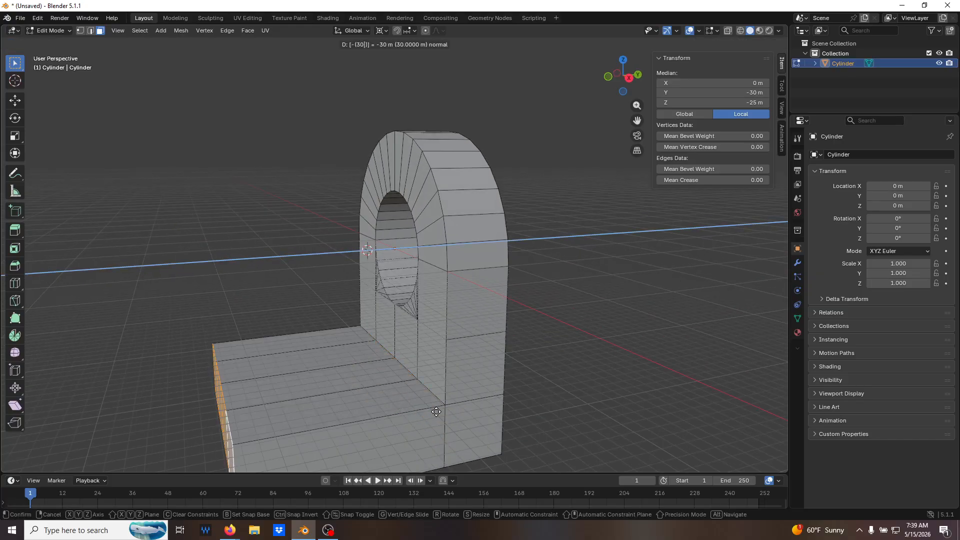
key(Return)
Add two evenly spaced loop cuts across the base plate's 30 m length.
middle_drag(521, 436, 380, 420)
key(ctrl+r)
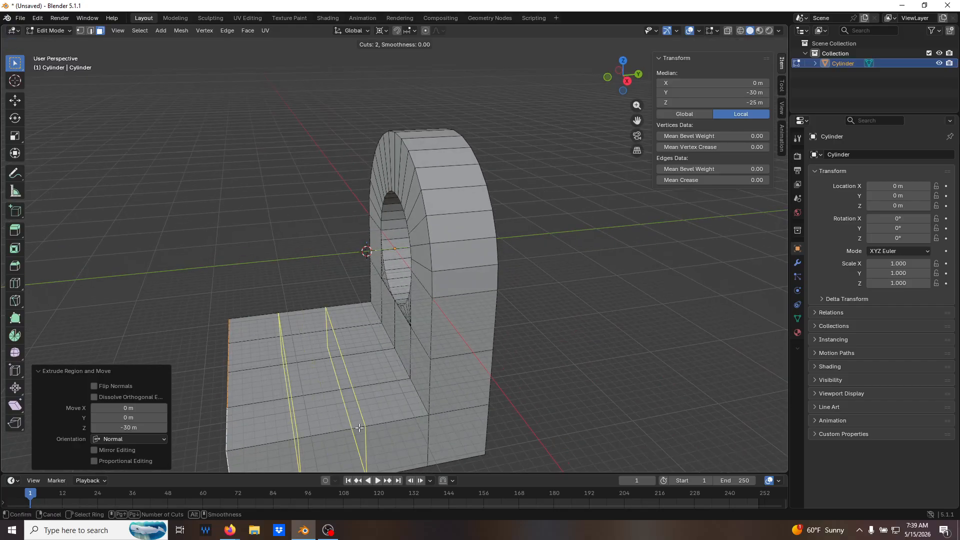
scroll(355, 427, up, 1)
click(357, 428)
right_click(369, 428)
click(368, 428)
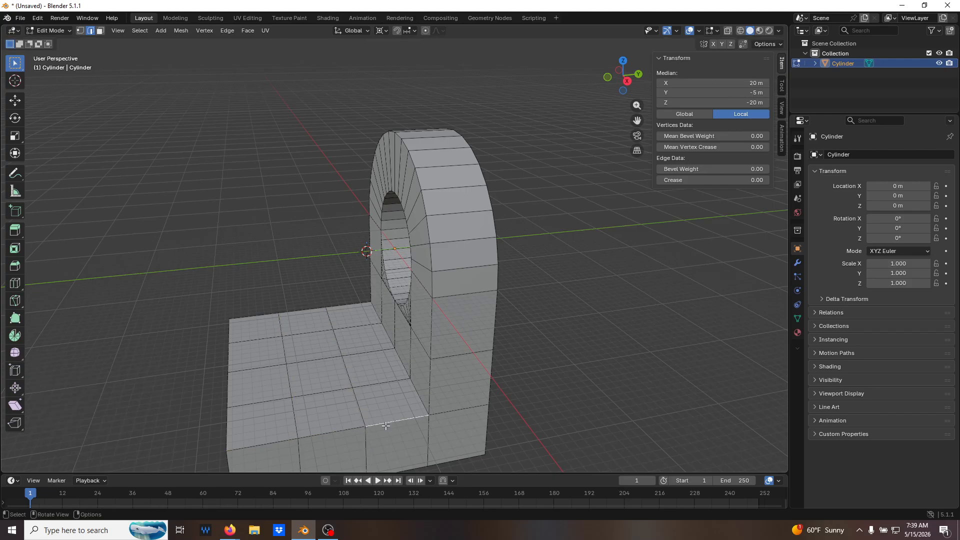
In face select mode, delete the two middle faces on the top of the base plate.
middle_drag(634, 408, 714, 429)
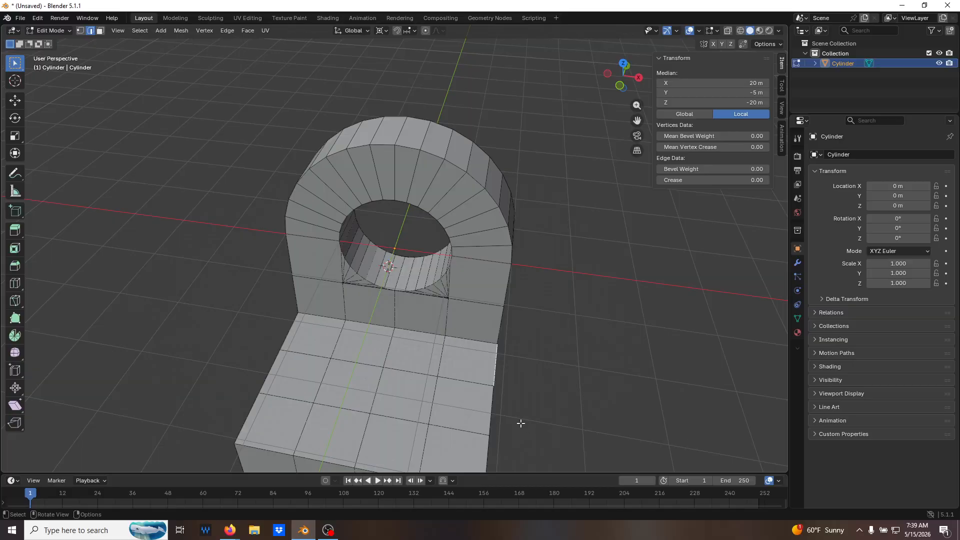
key(3)
click(346, 390)
shift+click(408, 400)
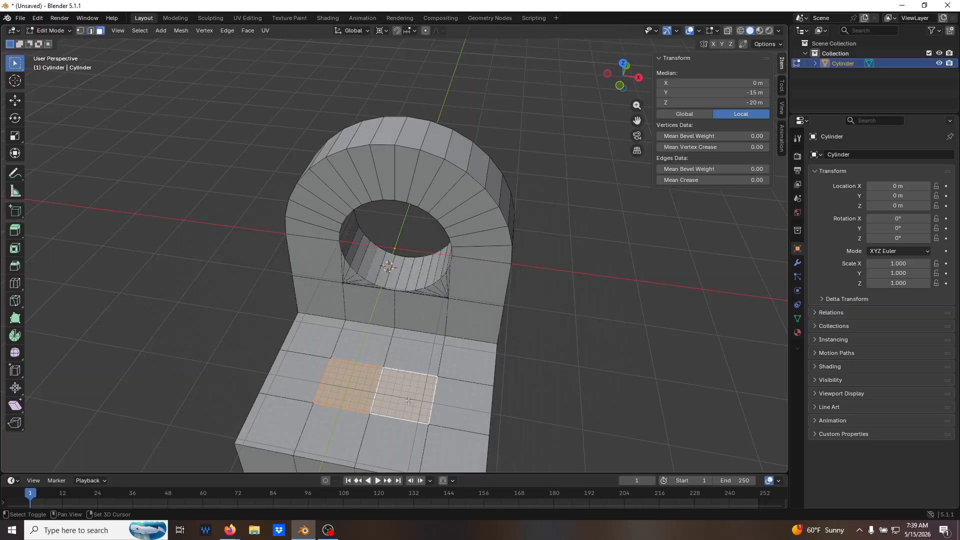
key(x)
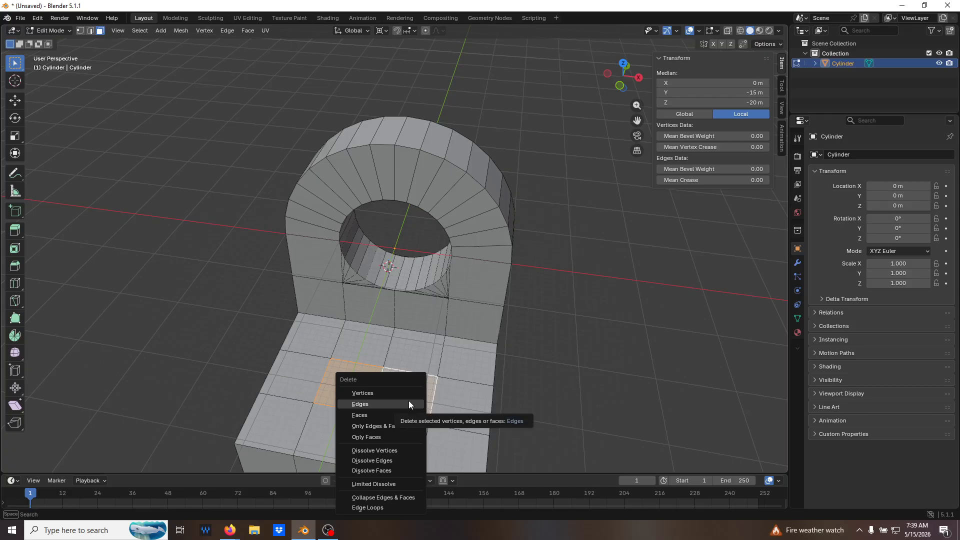
click(406, 415)
Delete the two matching middle faces on the underside of the base plate, directly below the top opening.
middle_drag(406, 416, 357, 366)
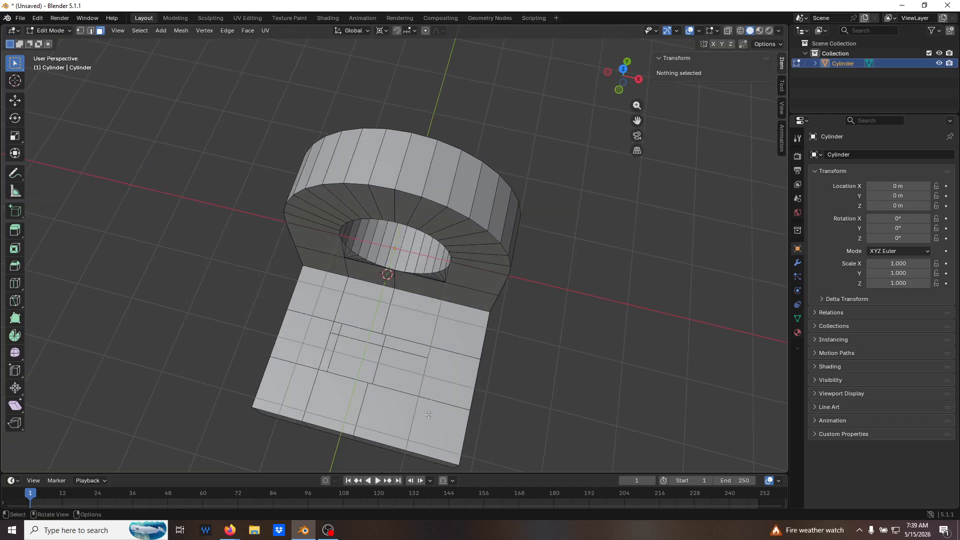
shift+click(400, 374)
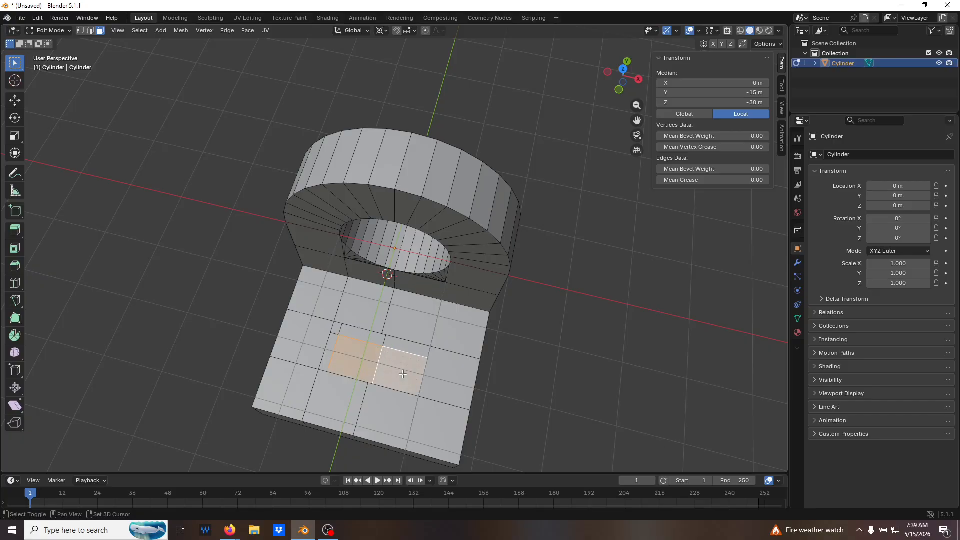
key(x)
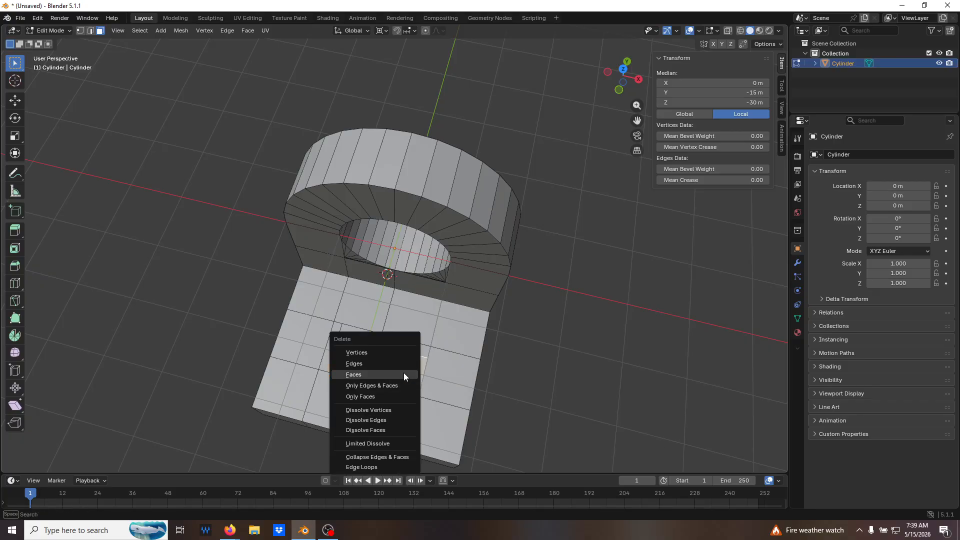
click(404, 374)
In edge select mode, select the boundary edge loops of both the top and bottom openings in the base plate.
middle_drag(563, 375, 530, 343)
key(2)
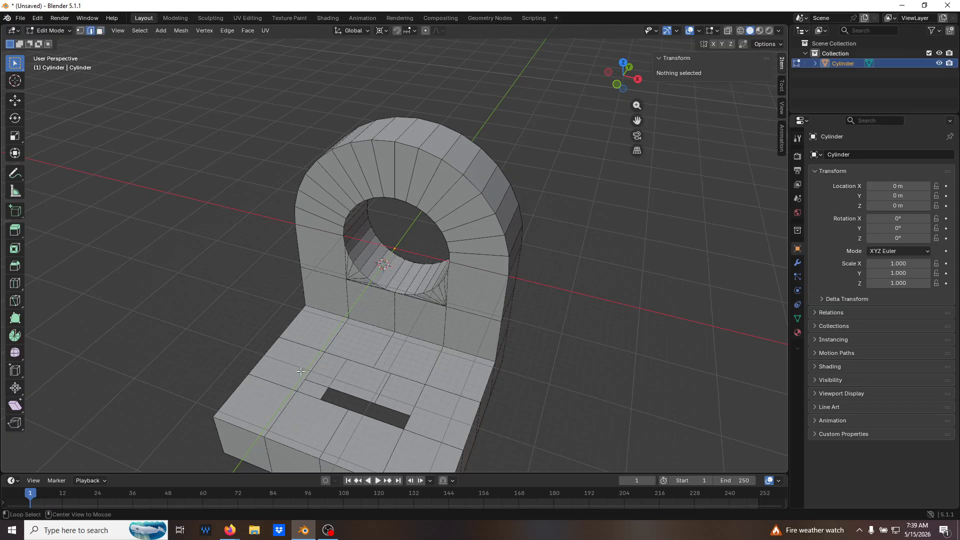
alt+click(353, 360)
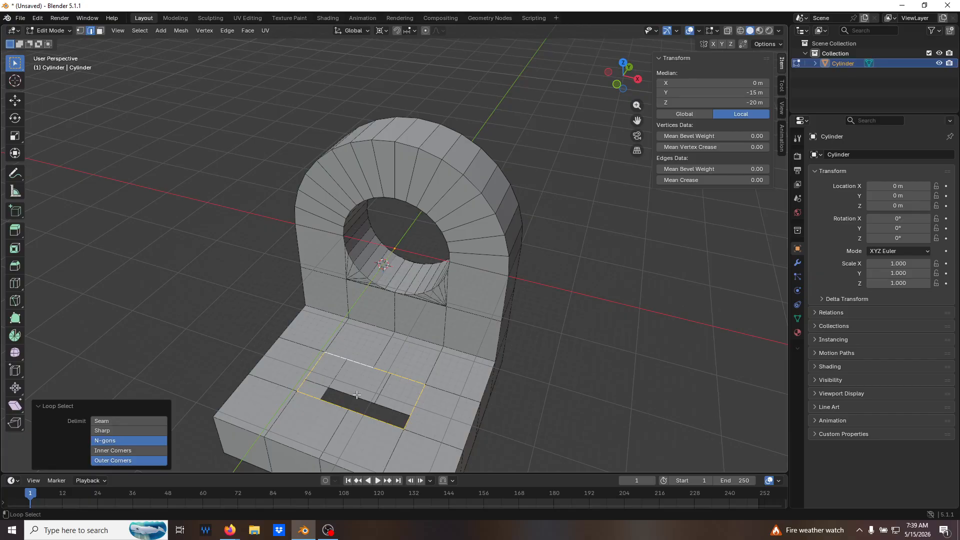
middle_drag(392, 400, 391, 421)
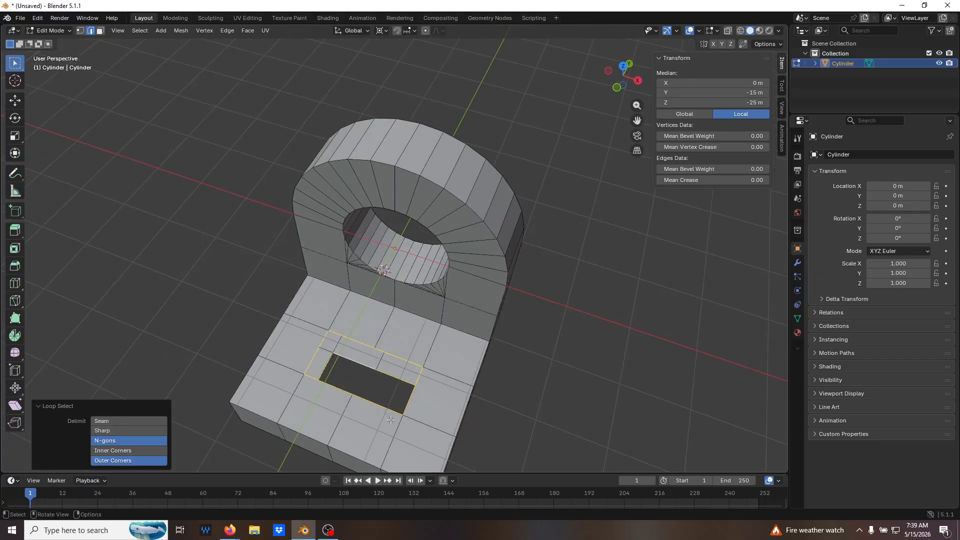
Try to close the gap between the two selected opening loops with a face fill, and undo it.
key(f)
middle_drag(527, 393, 499, 416)
key(alt+z)
key(alt+z)
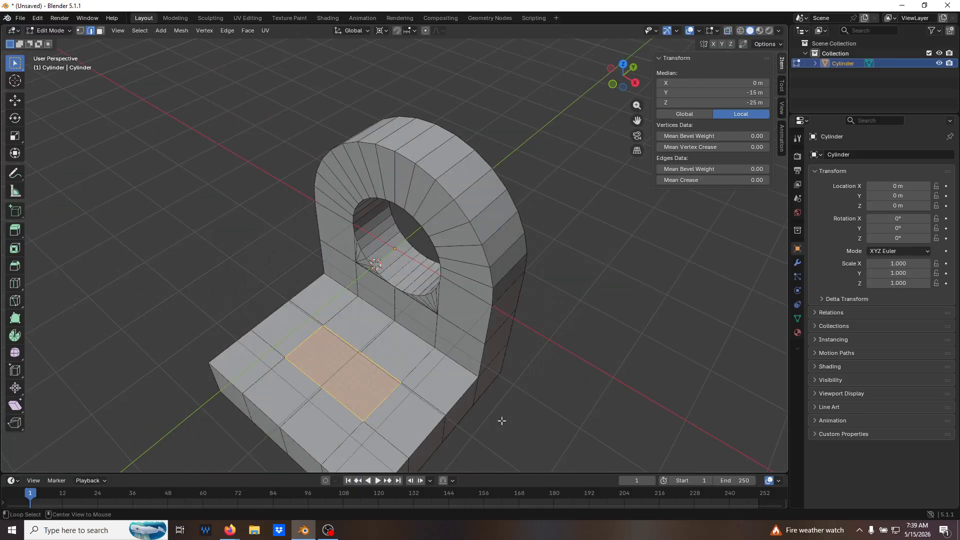
middle_drag(441, 416, 441, 396)
key(ctrl+z)
Bridge the two selected edge loops to form the inner walls of the rectangular hole, check them, and deselect everything.
key(ctrl+e)
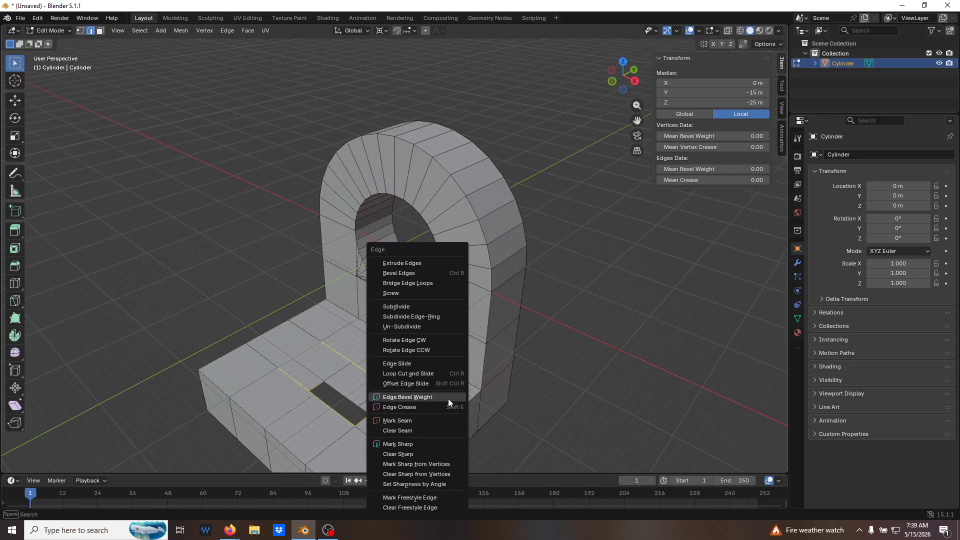
click(431, 284)
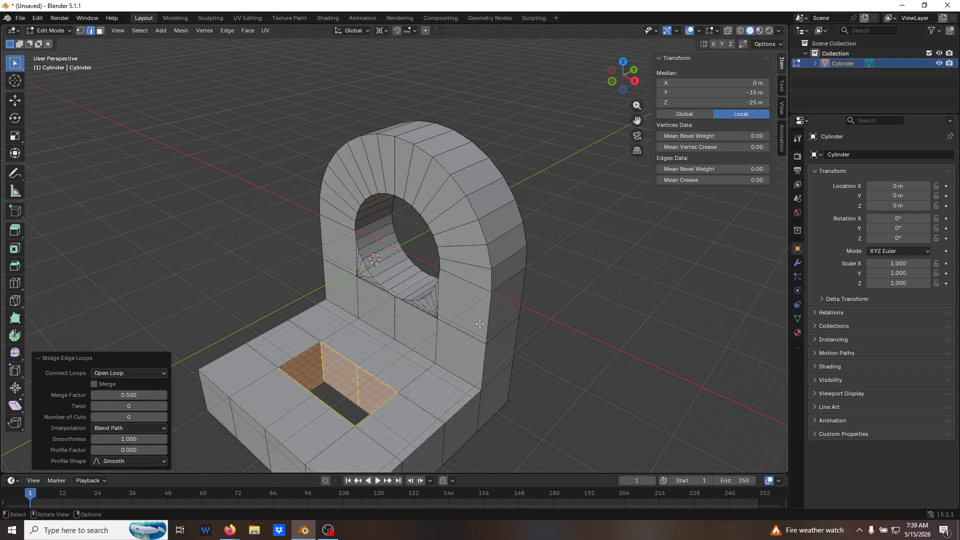
key(alt+z)
middle_drag(480, 322, 412, 325)
key(alt+z)
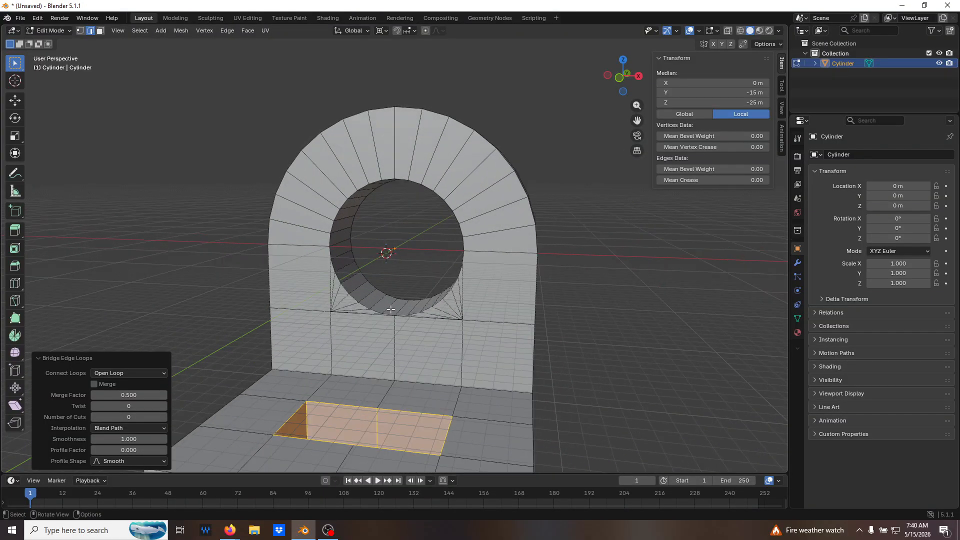
scroll(386, 278, up, 1)
scroll(389, 279, down, 5)
middle_drag(391, 280, 383, 308)
scroll(381, 307, up, 1)
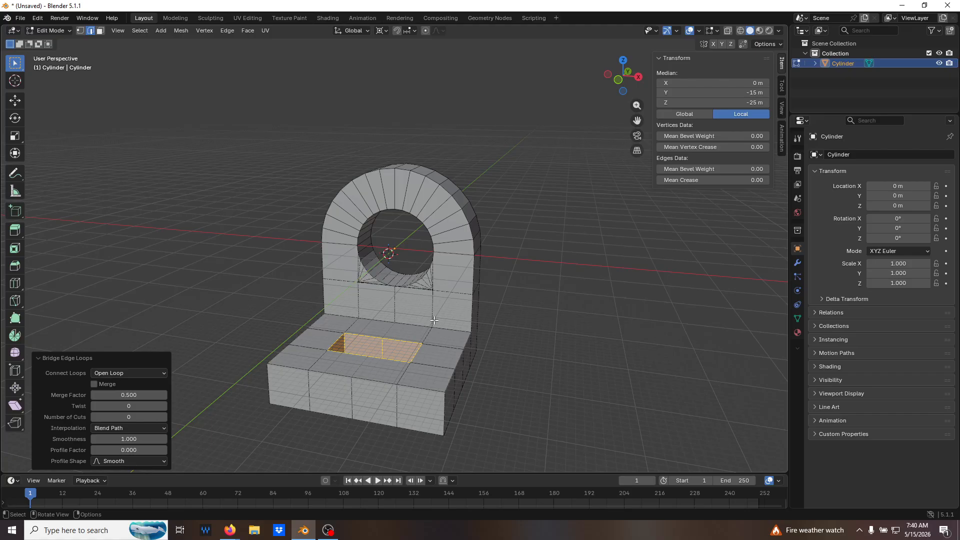
middle_drag(429, 293, 485, 311)
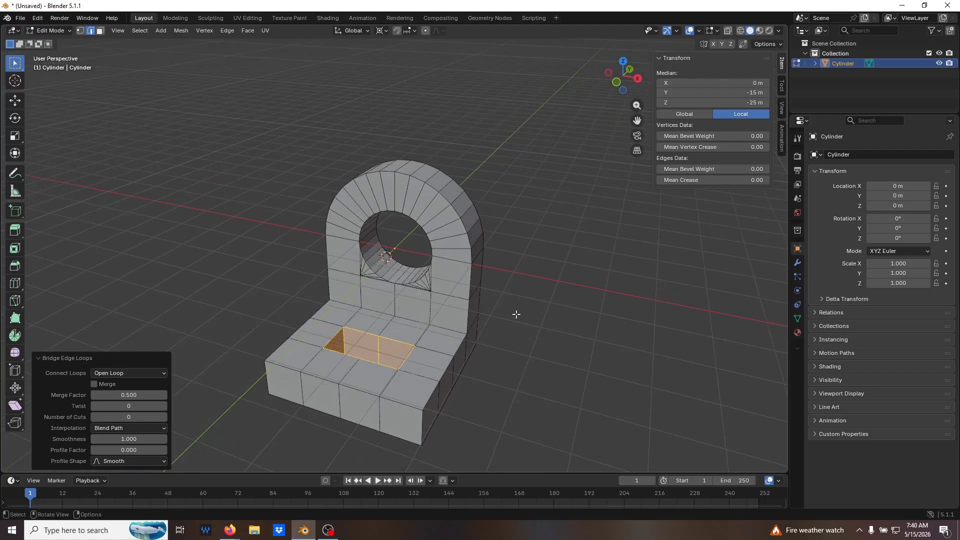
click(524, 317)
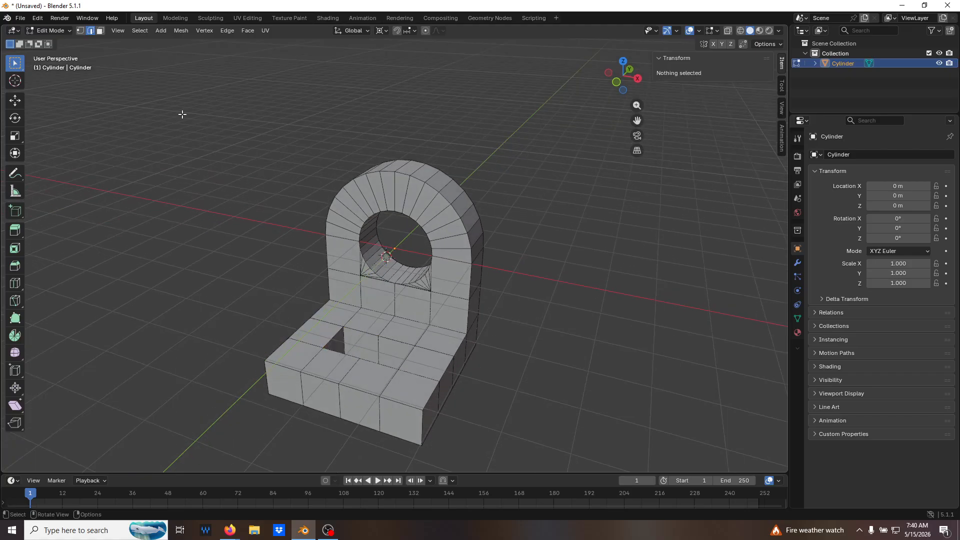
Save the file to the Desktop under the new name Part03-3.blend.
click(20, 18)
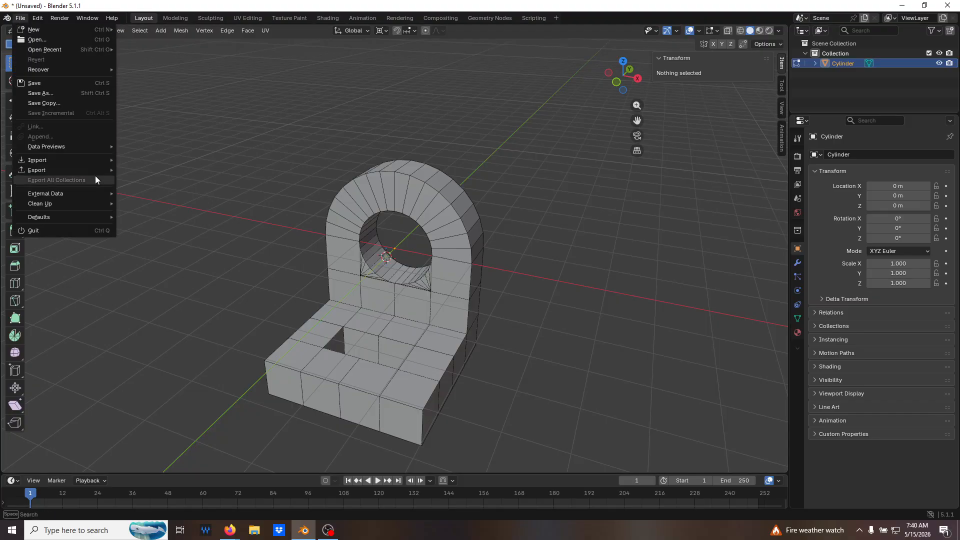
click(76, 93)
click(241, 267)
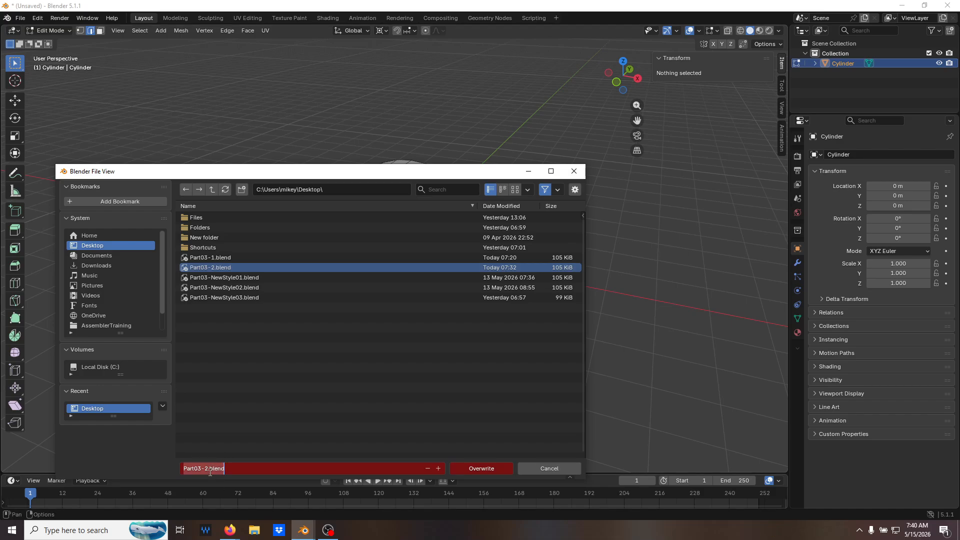
click(208, 469)
key(BackSpace)
text(3)
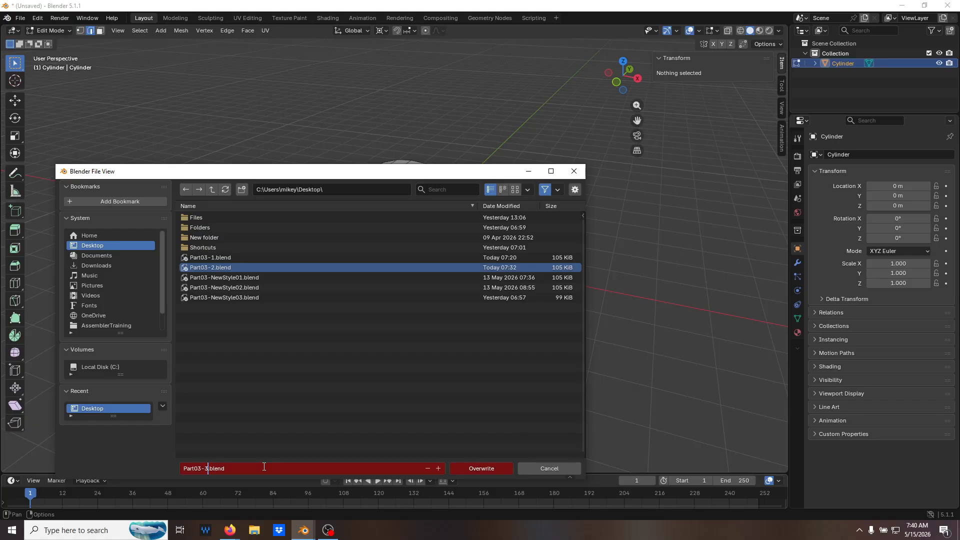
key(Return)
click(486, 473)
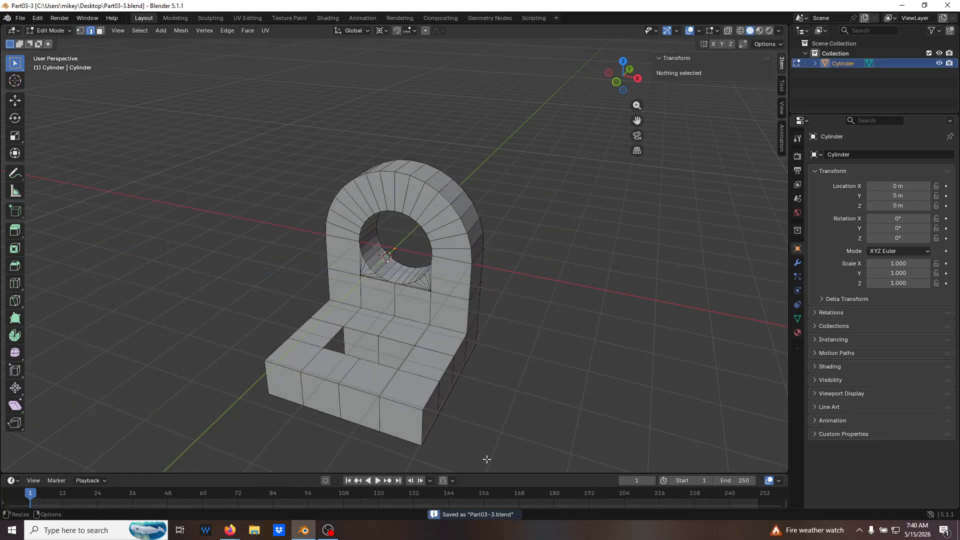
middle_drag(493, 403, 461, 388)
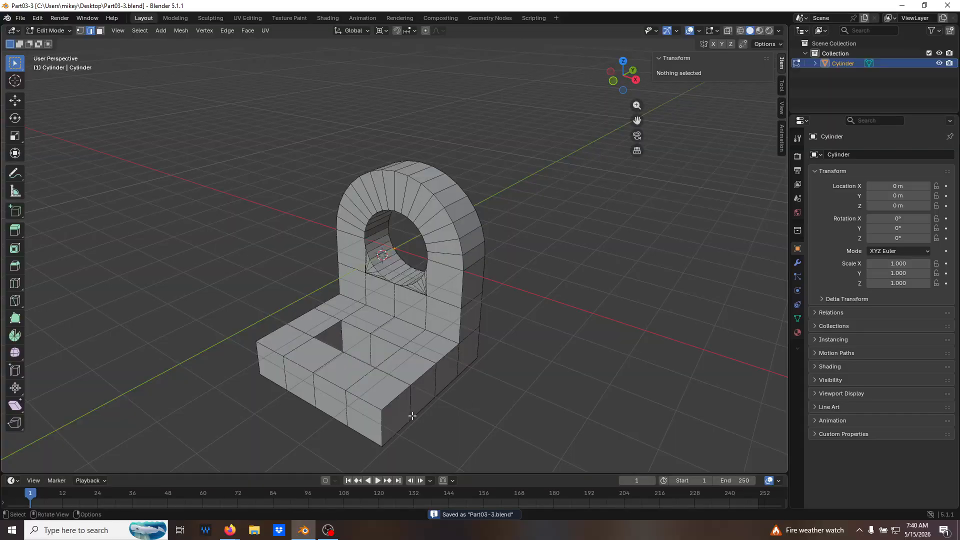